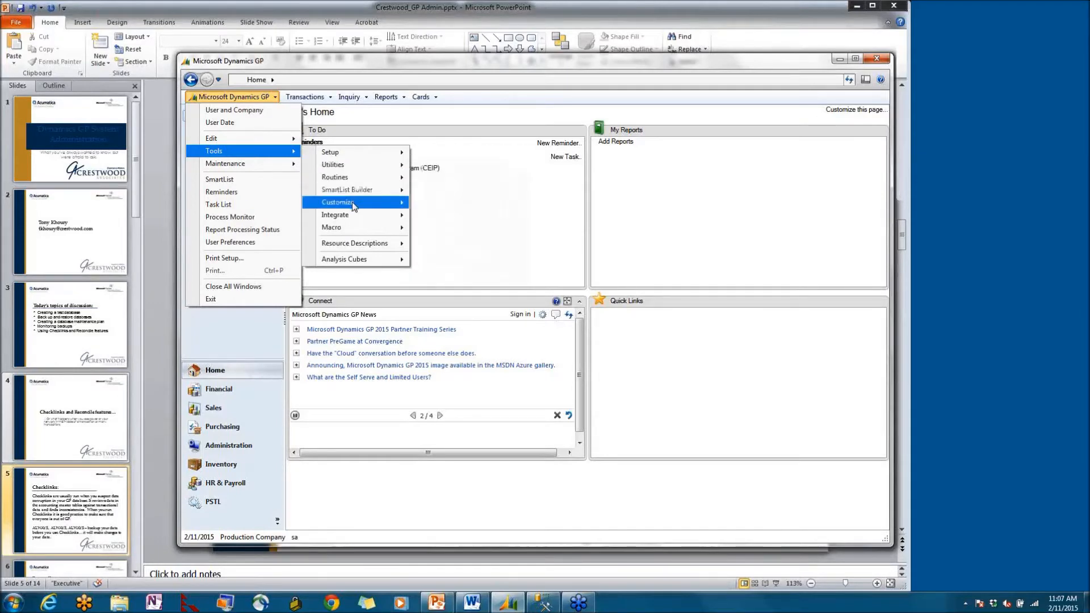
Open the Check Links maintenance window for the production company
mouse_move(352, 202)
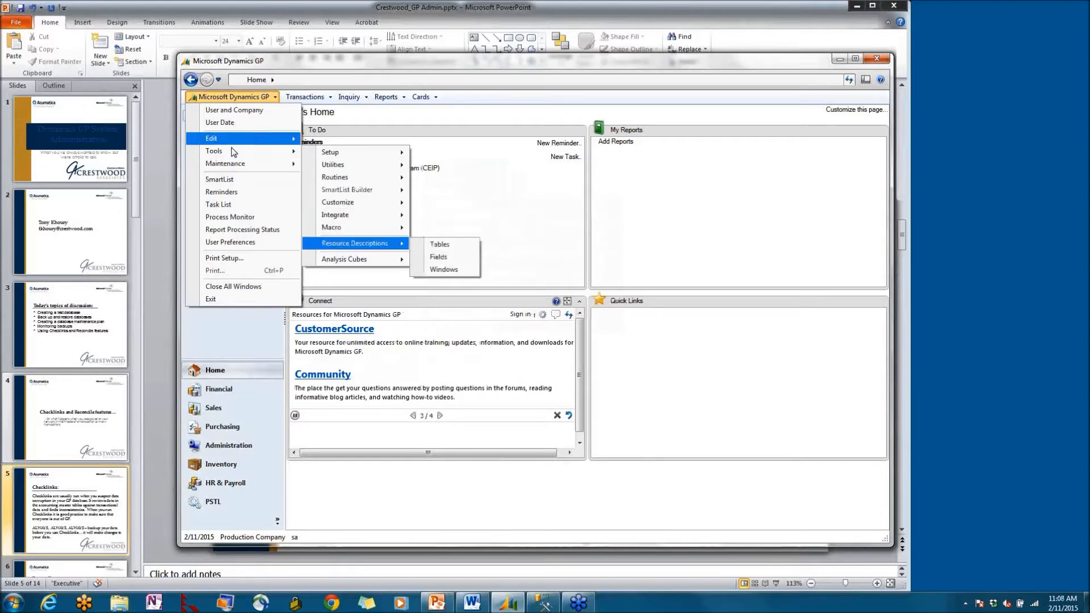
mouse_move(247, 165)
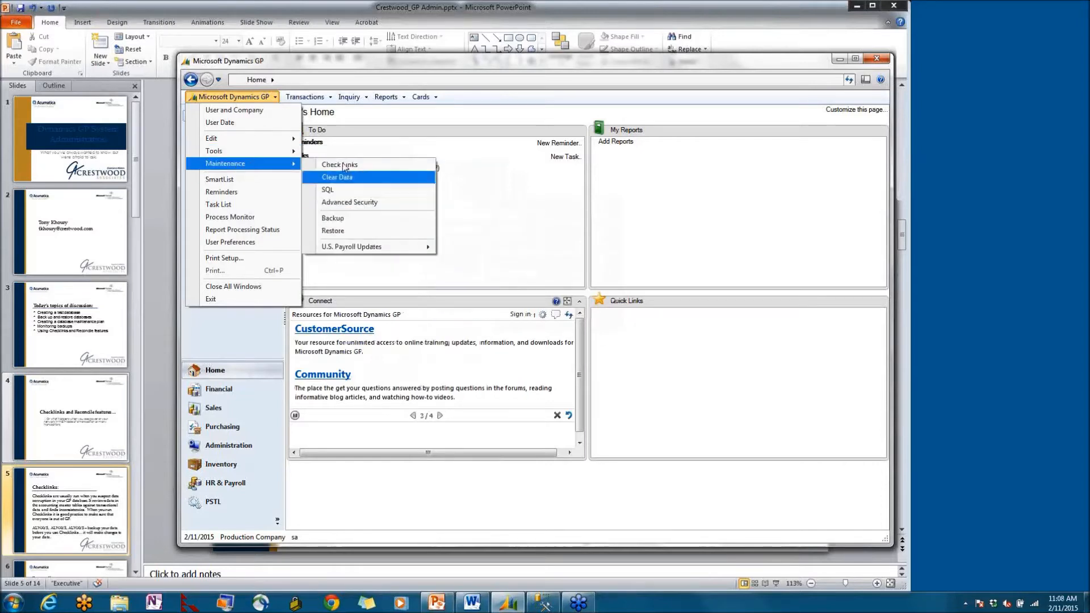
click(356, 169)
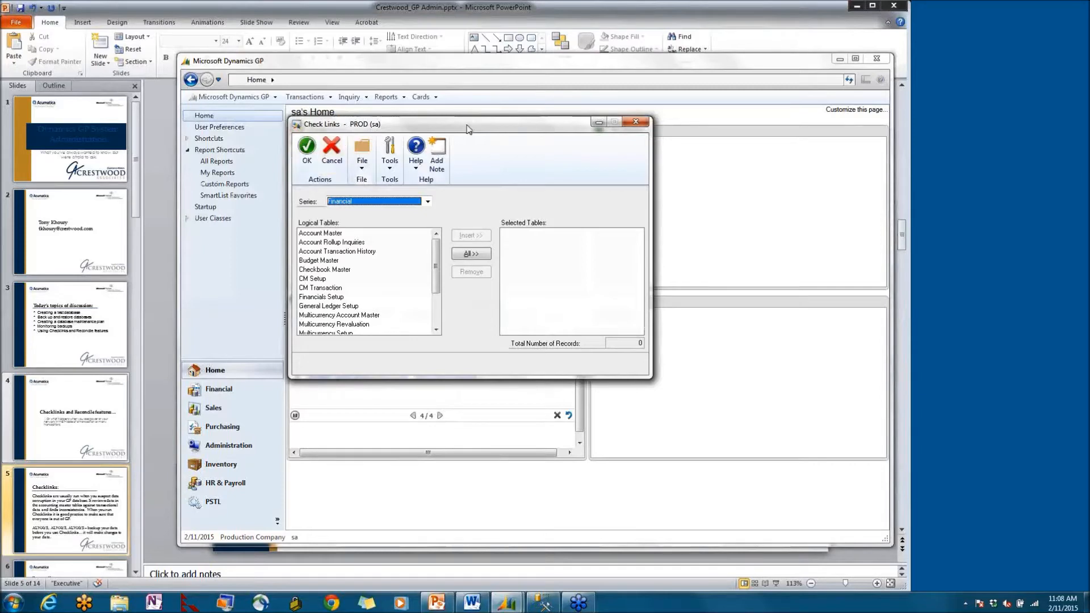
Review the series available in Check Links, trying Sales and returning to Financial
click(413, 271)
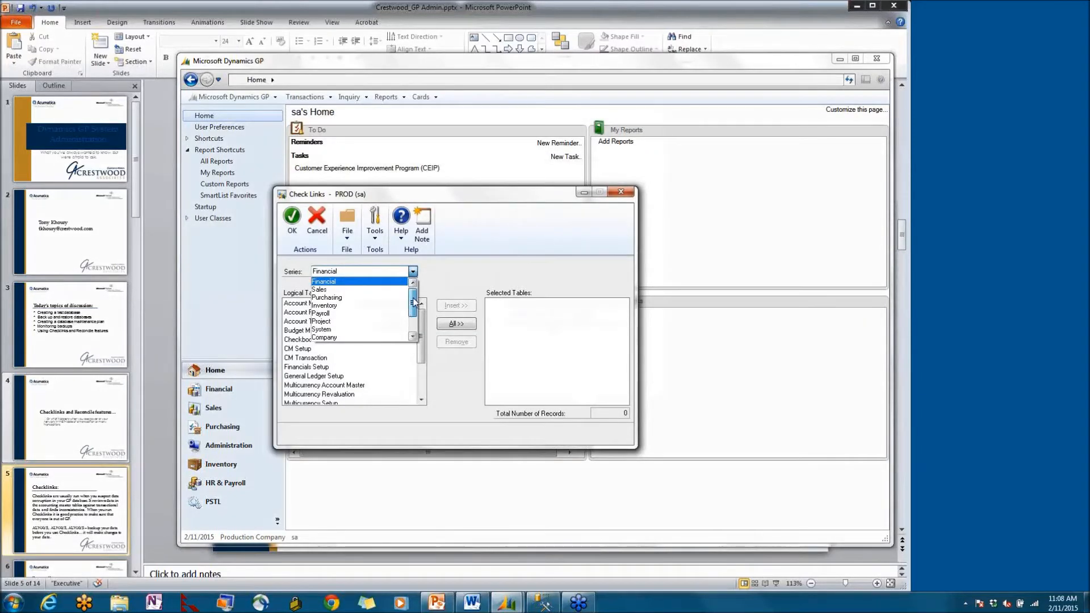
mouse_move(414, 302)
mouse_down()
mouse_move(414, 312)
mouse_move(414, 293)
mouse_up()
scroll(454, 253, down, 1)
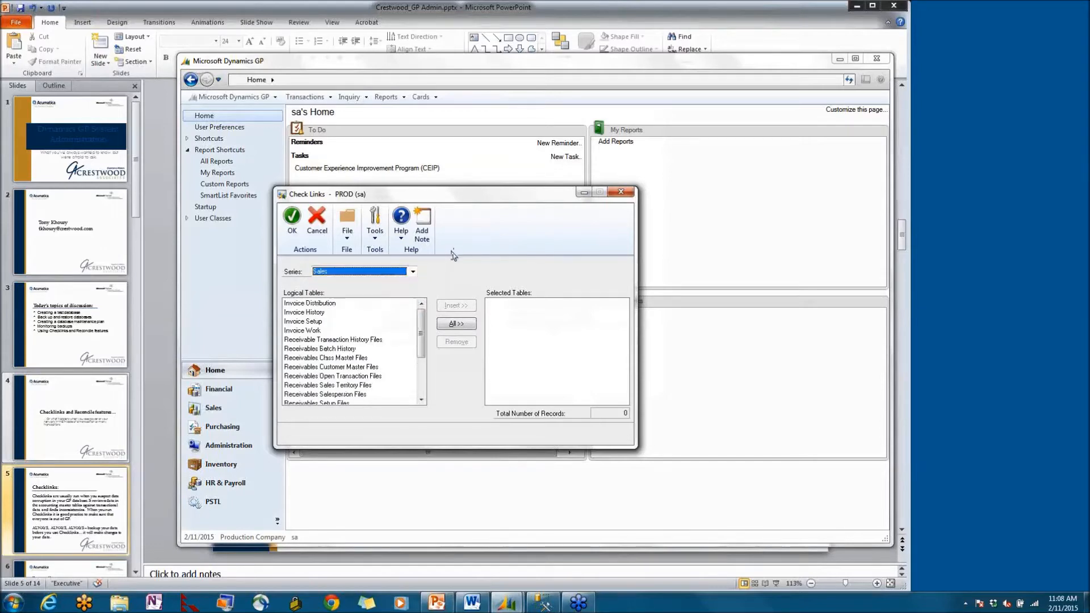
click(414, 272)
drag(415, 305, 415, 297)
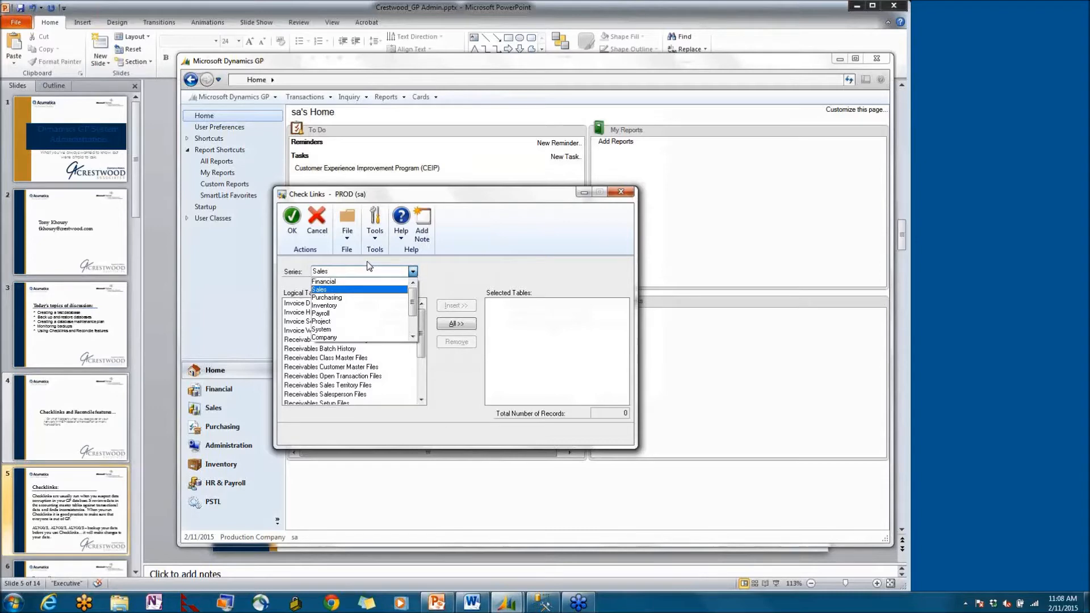
key(Up)
key(Return)
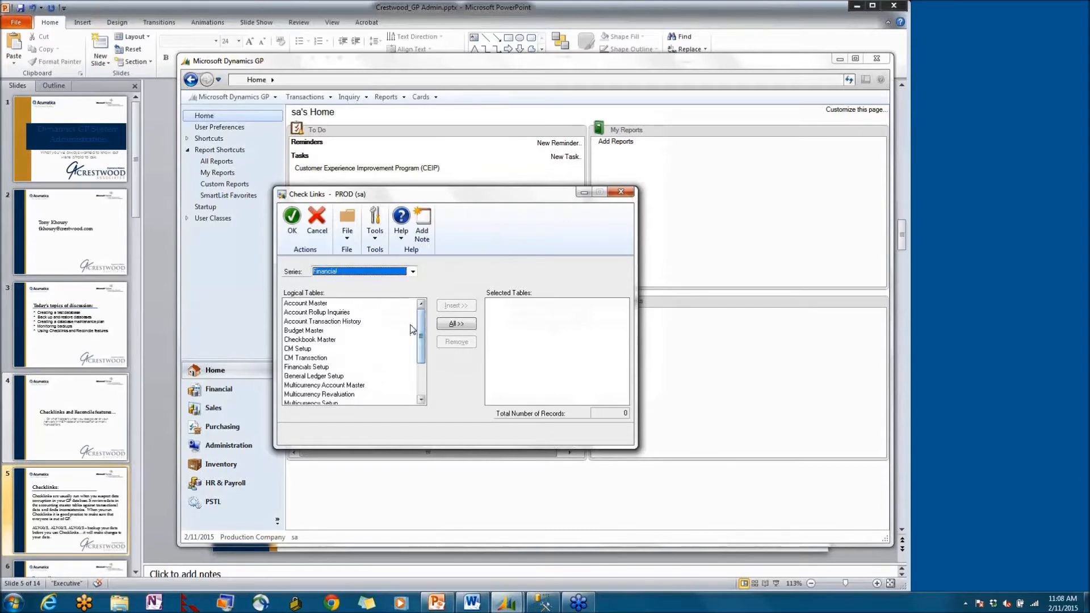
Look through the logical tables of the Financial series down to the end of the list
click(348, 331)
scroll(411, 354, down, 3)
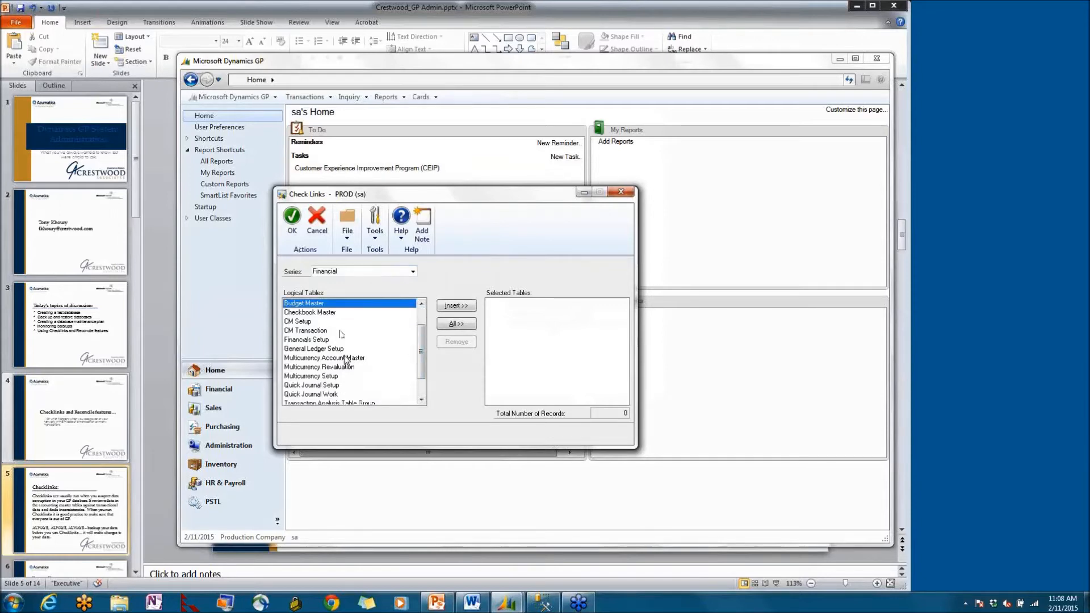
click(341, 339)
scroll(403, 360, down, 1)
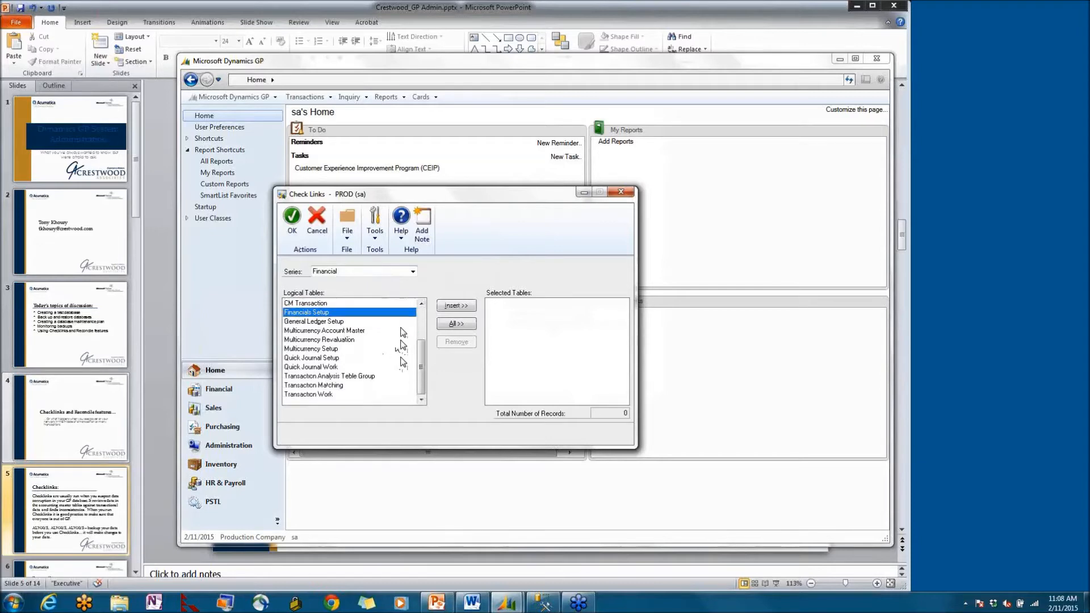
click(341, 348)
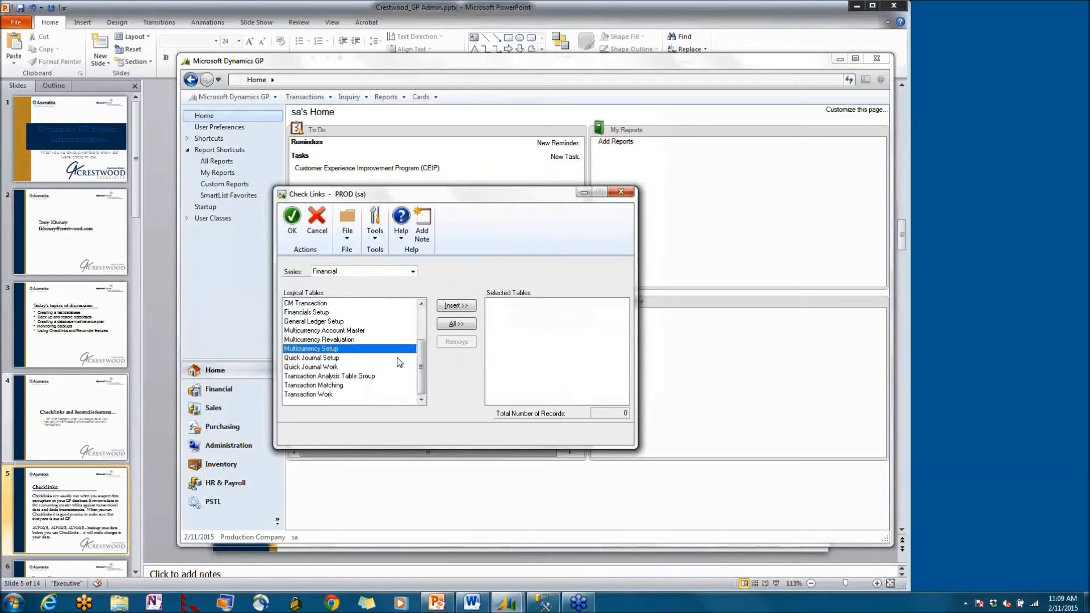
Switch the series to Sales and look through its logical tables
click(413, 272)
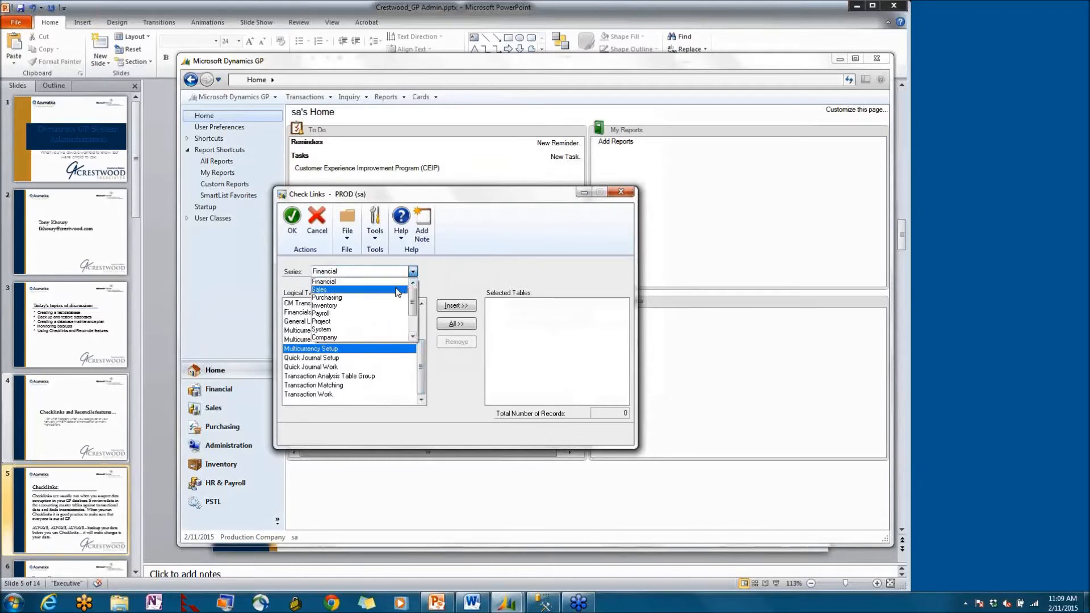
click(398, 297)
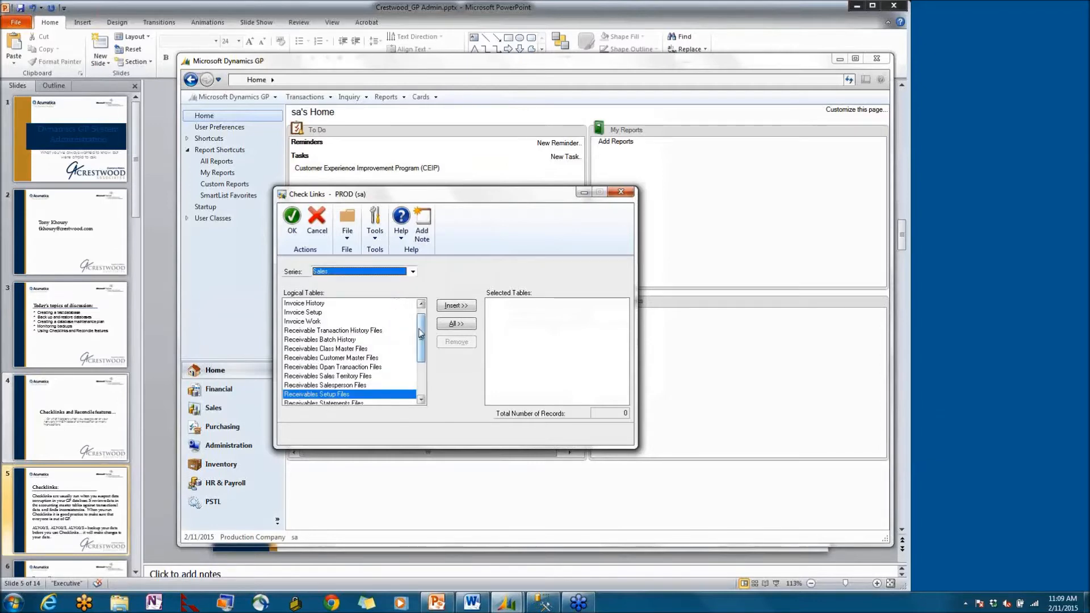
drag(421, 332, 421, 323)
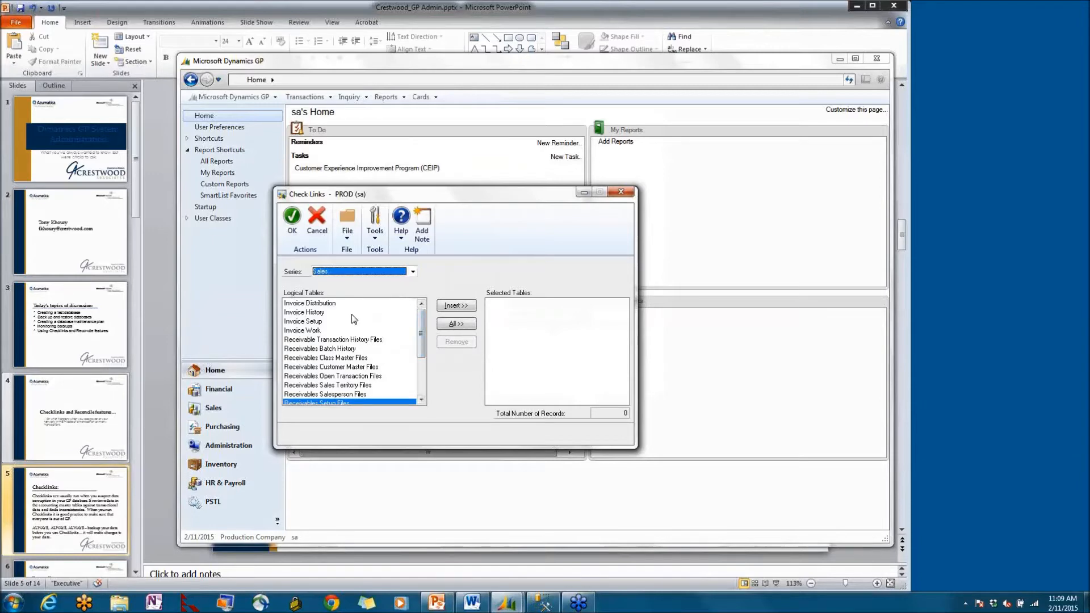
click(321, 314)
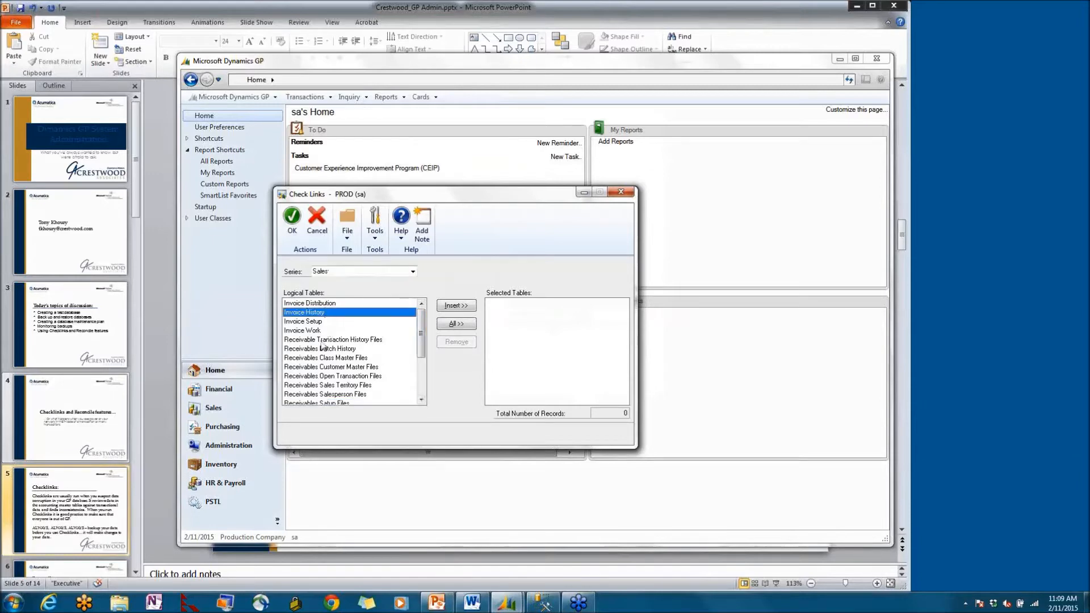
drag(422, 333, 427, 374)
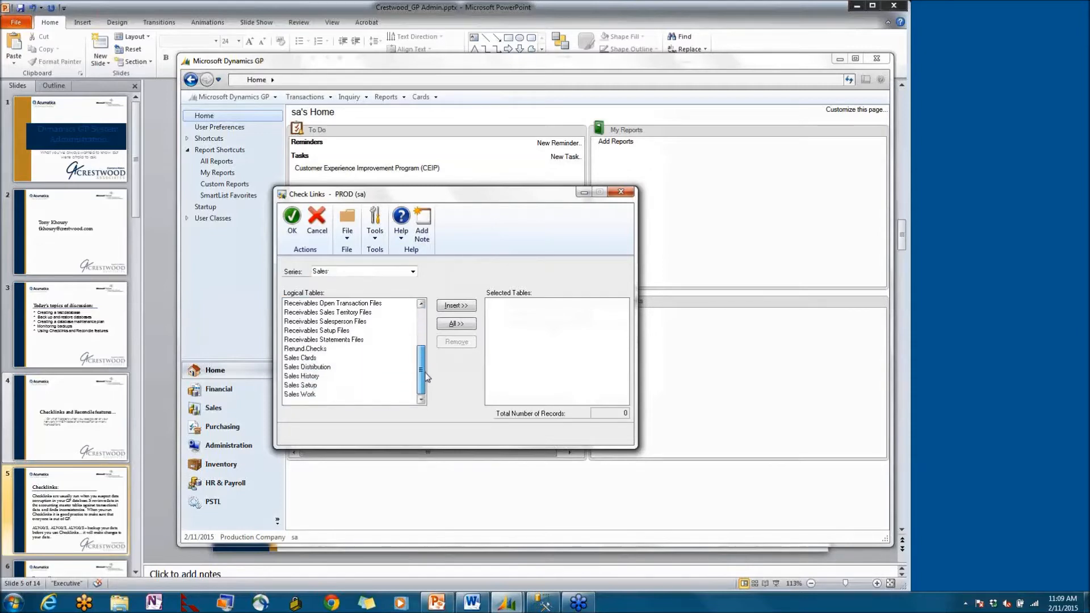
click(413, 271)
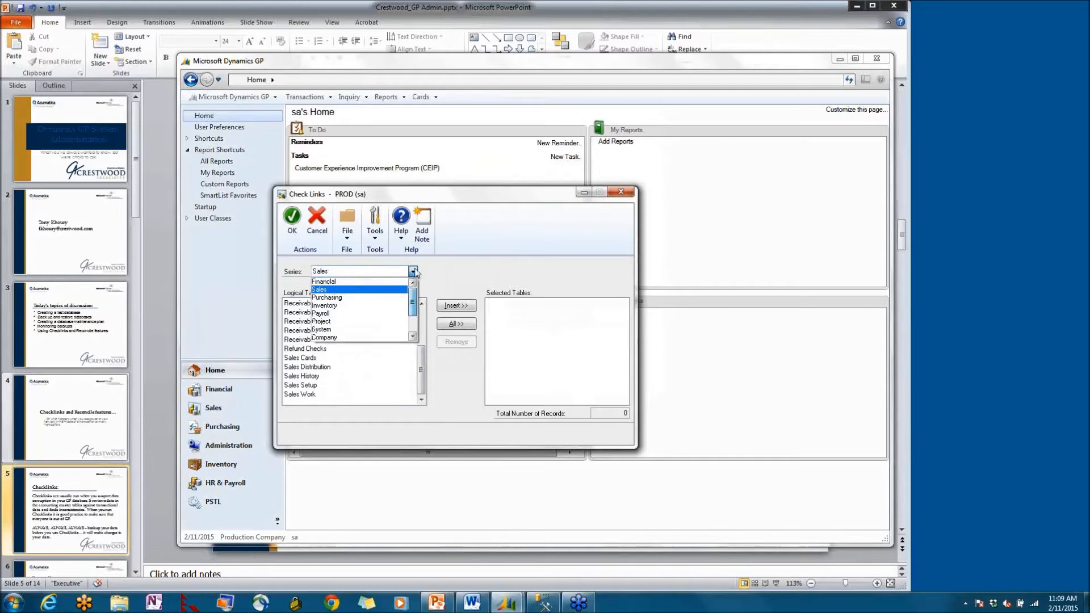
click(413, 272)
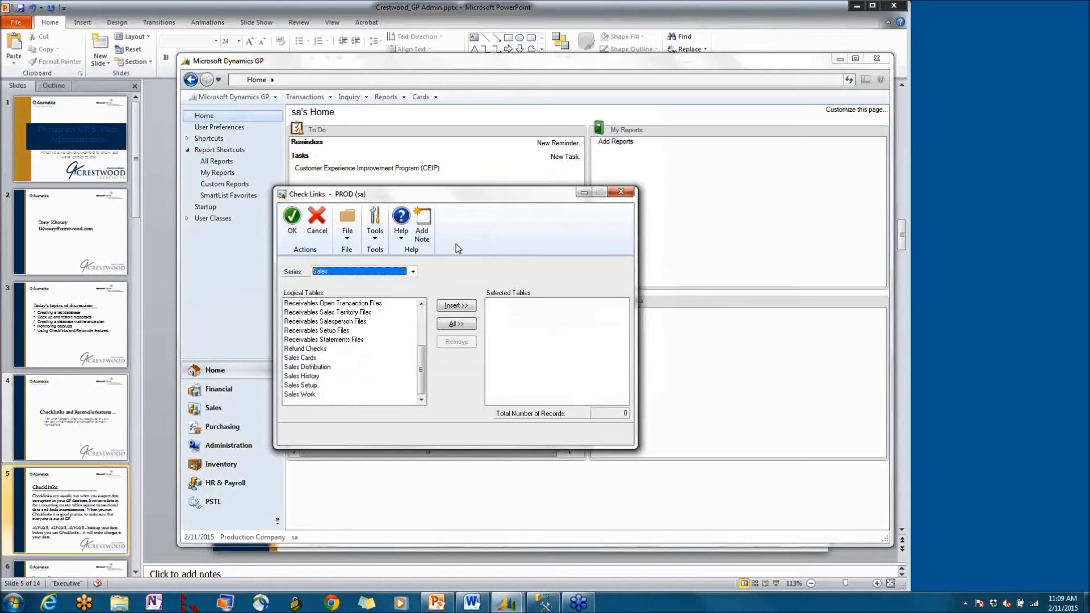
Set the series to Financial and add Account Master to the tables selected for checking
click(413, 271)
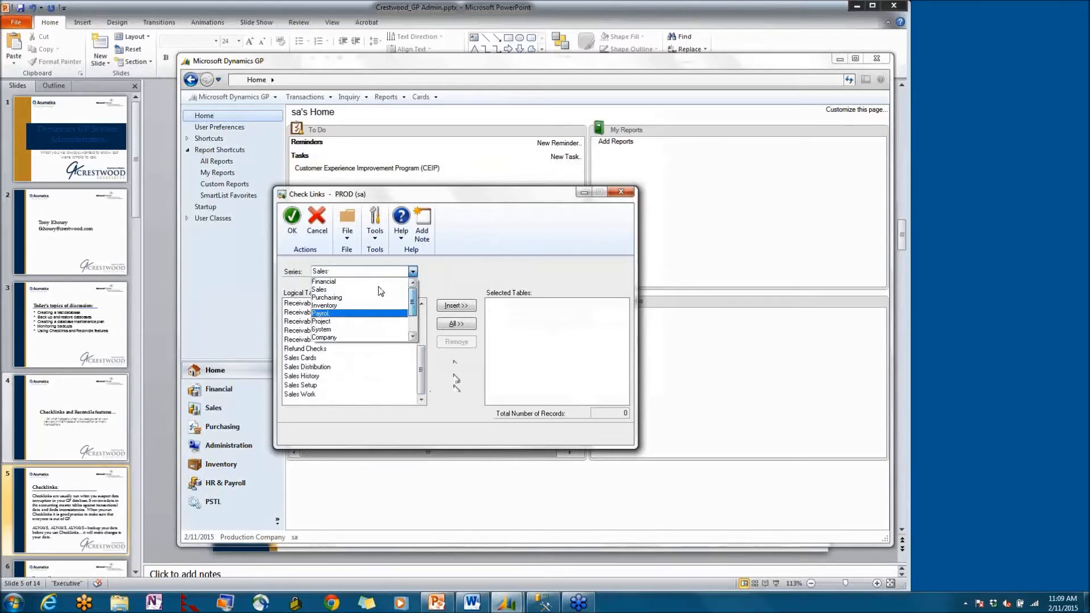
click(347, 282)
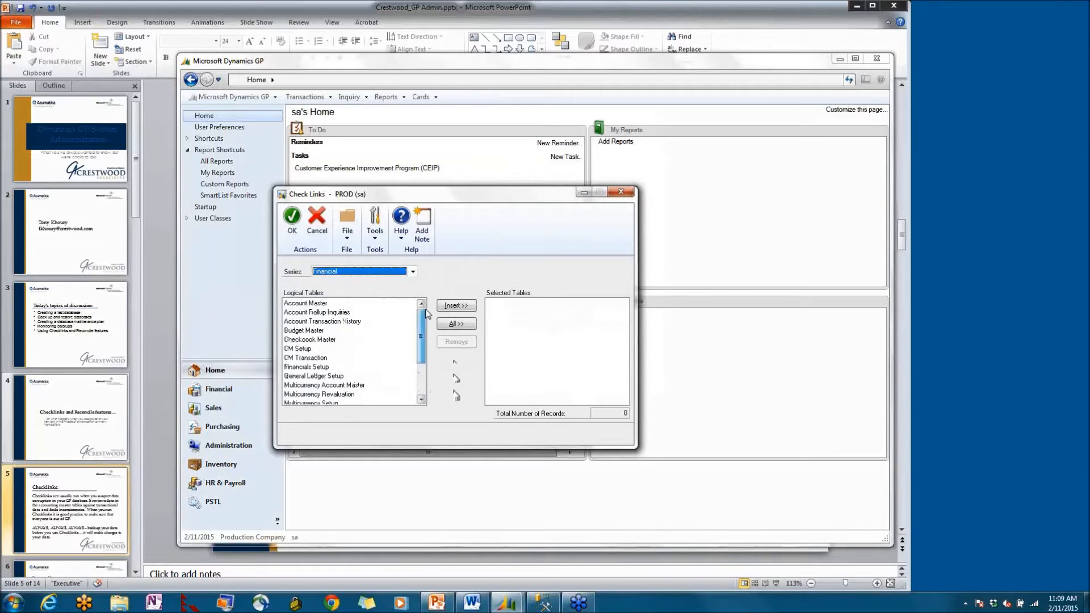
click(316, 303)
click(460, 306)
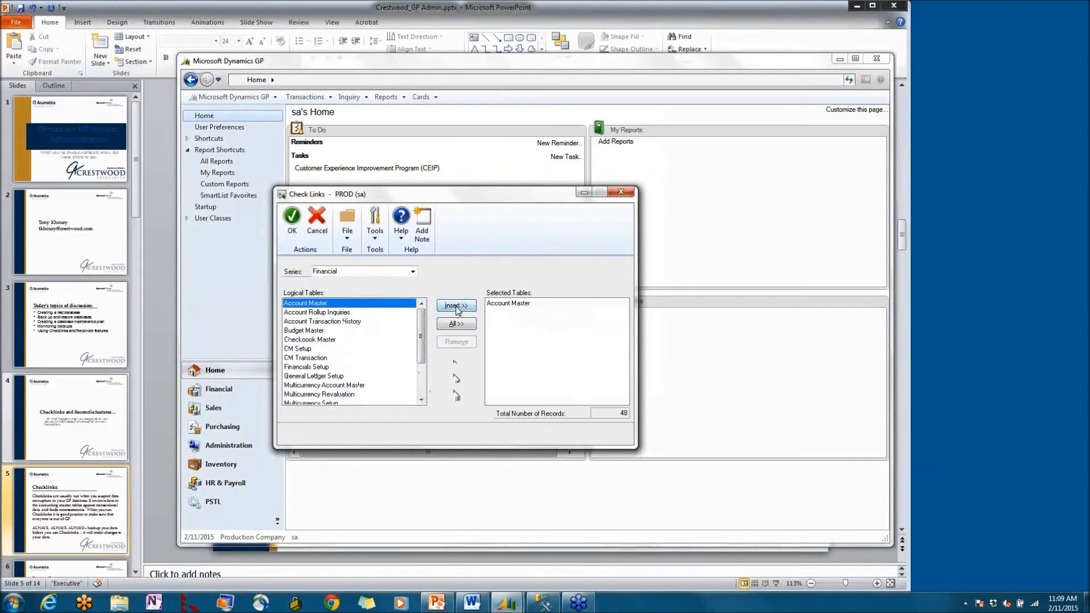
Run Check Links on the selected table with the error log sent to the screen, and review the report before closing it
click(293, 231)
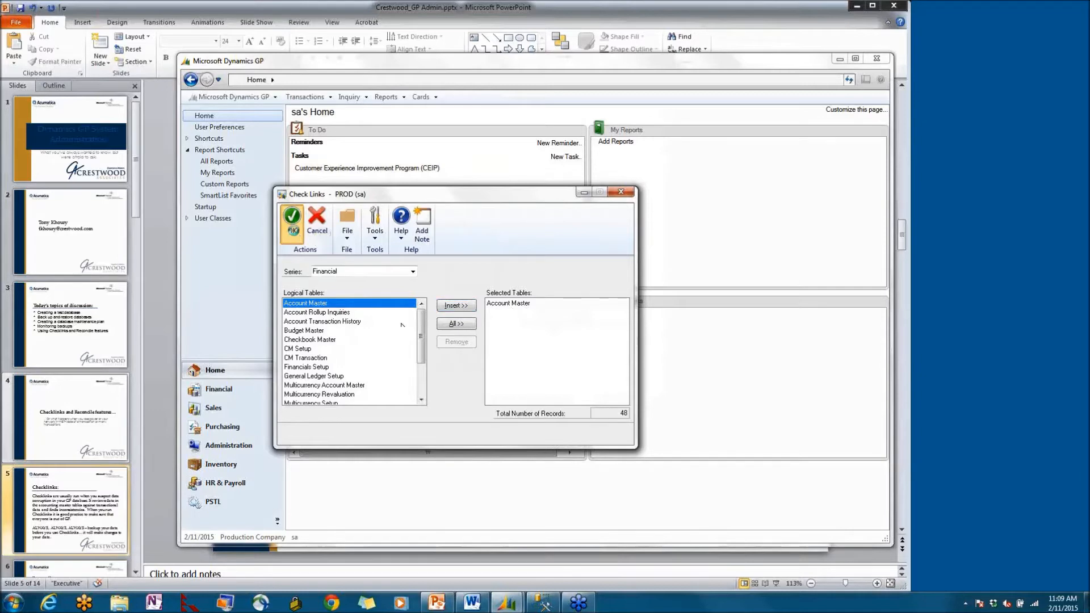
click(448, 307)
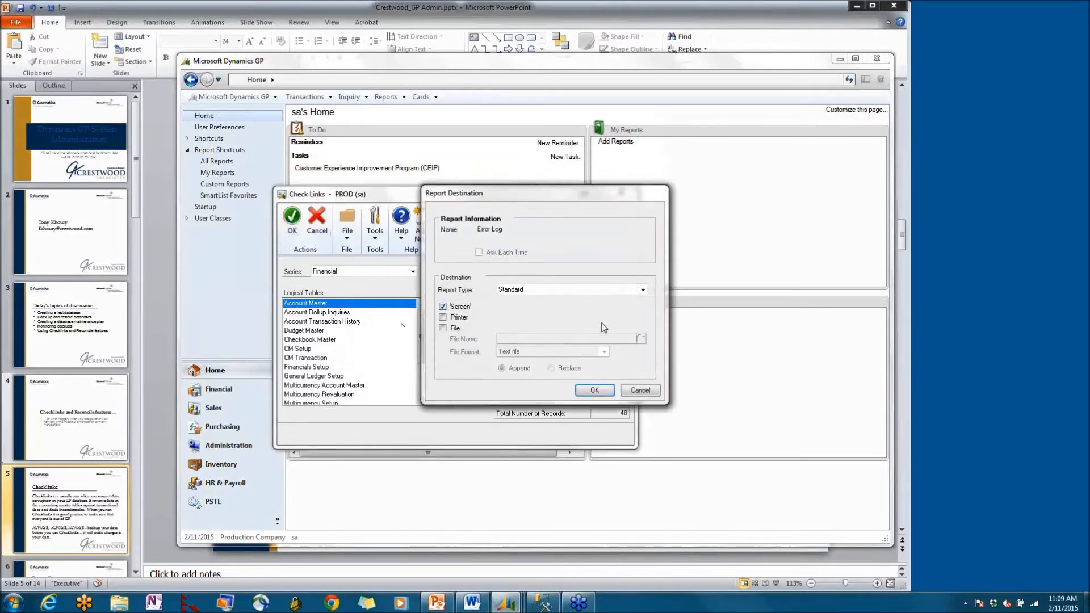
click(598, 392)
click(602, 392)
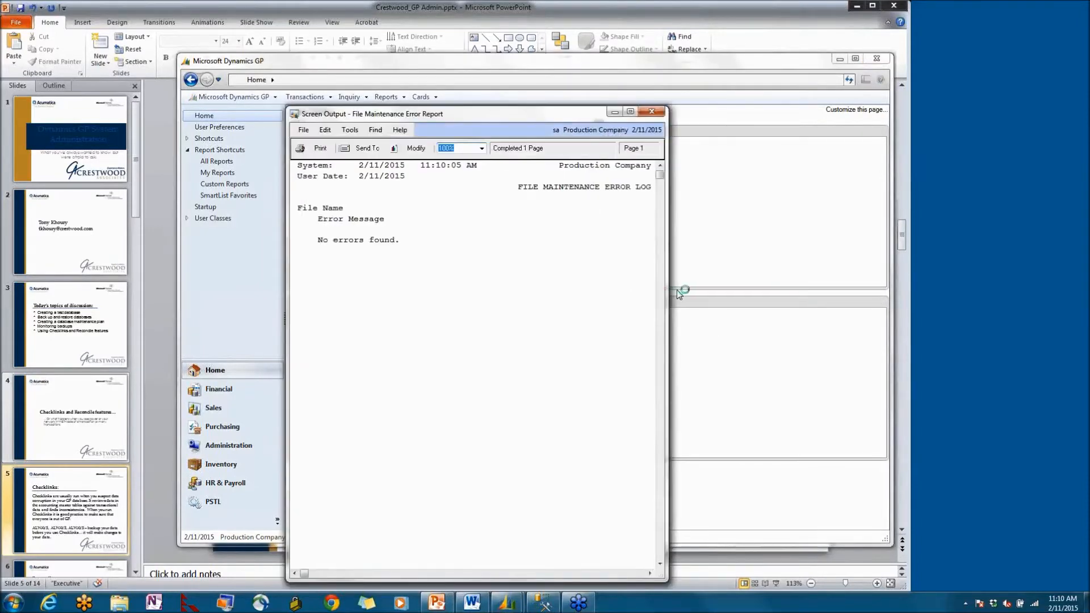
drag(664, 295, 788, 295)
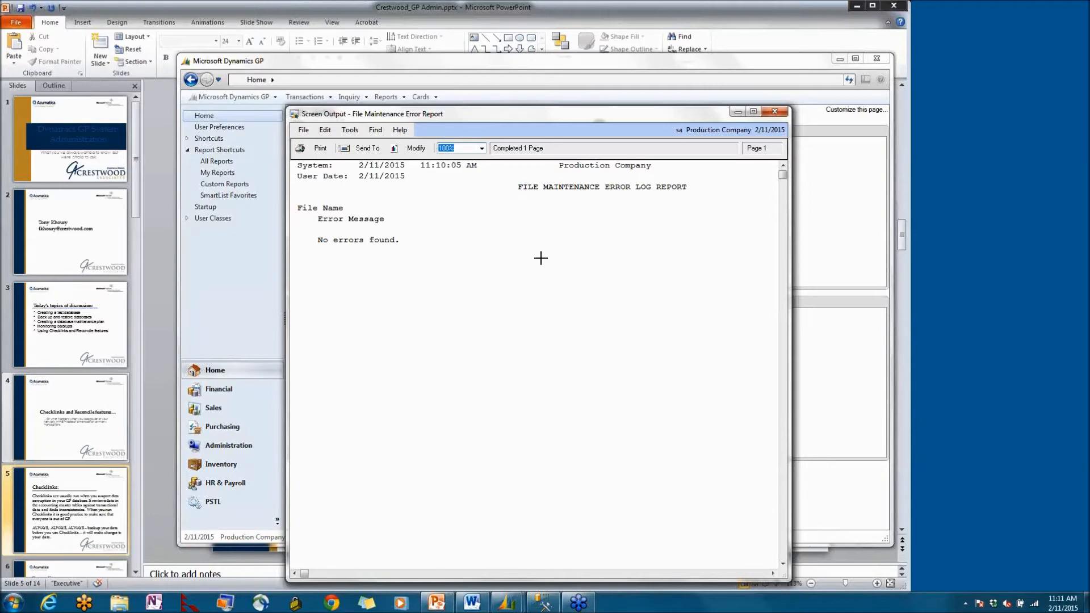
click(775, 112)
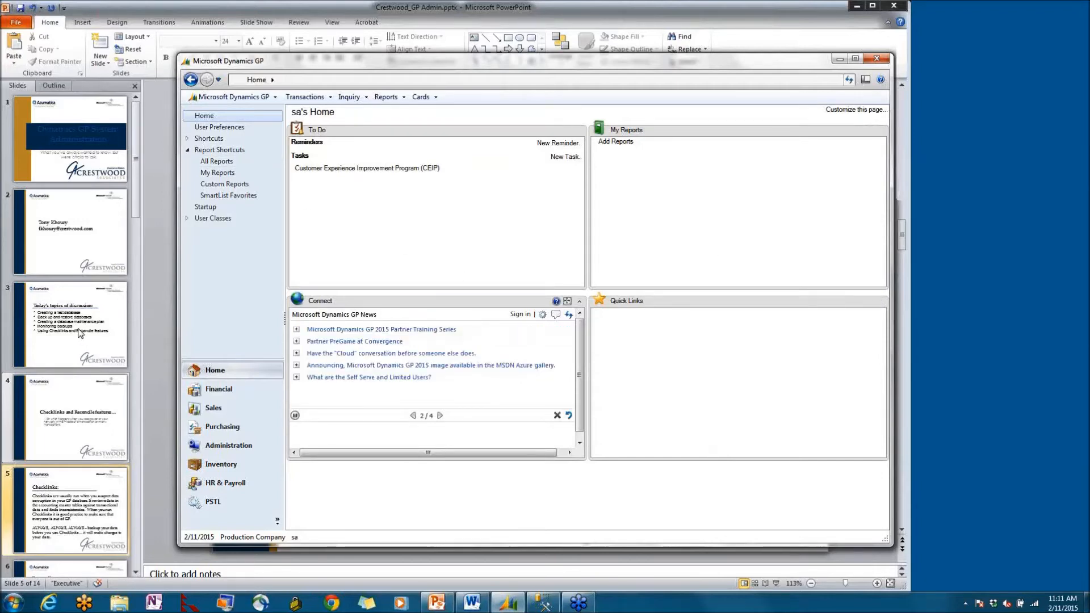
Switch to the PowerPoint presentation and show the Reconcile slide that follows the Checklinks slide
click(116, 439)
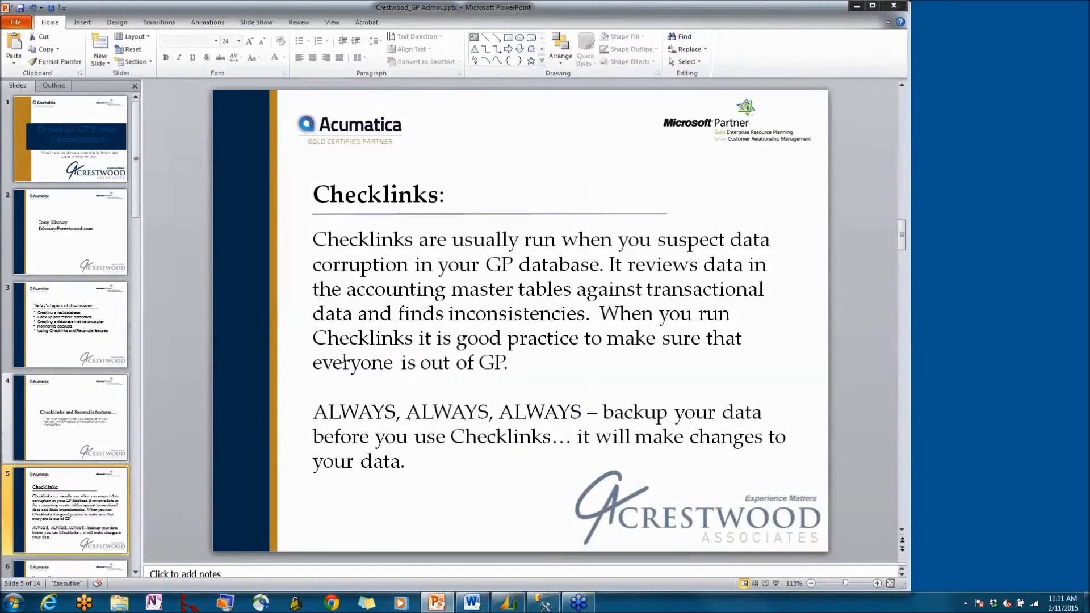
scroll(615, 306, down, 1)
click(620, 281)
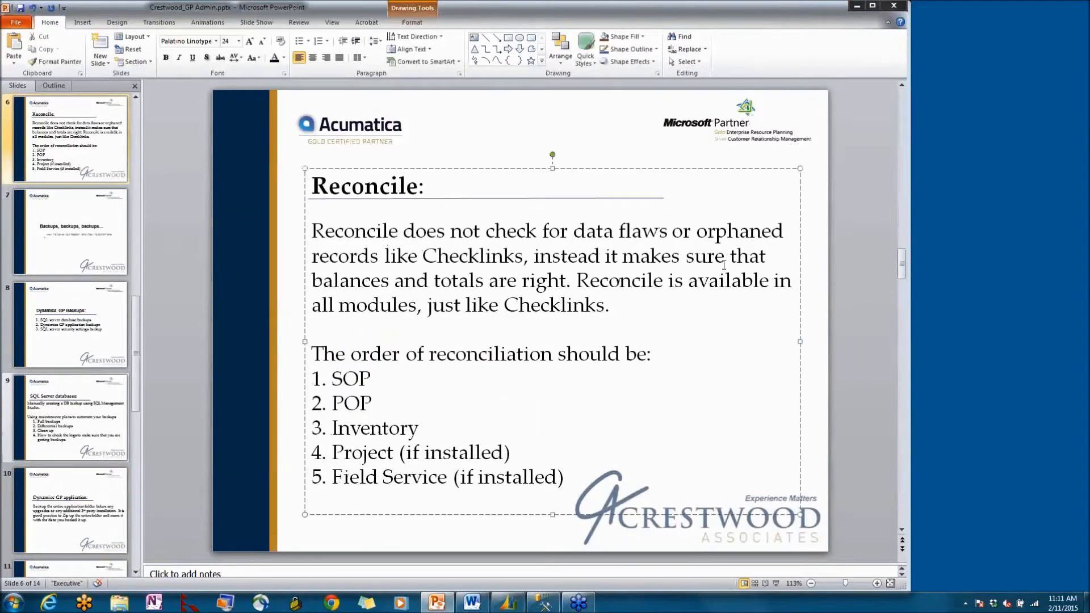
click(689, 300)
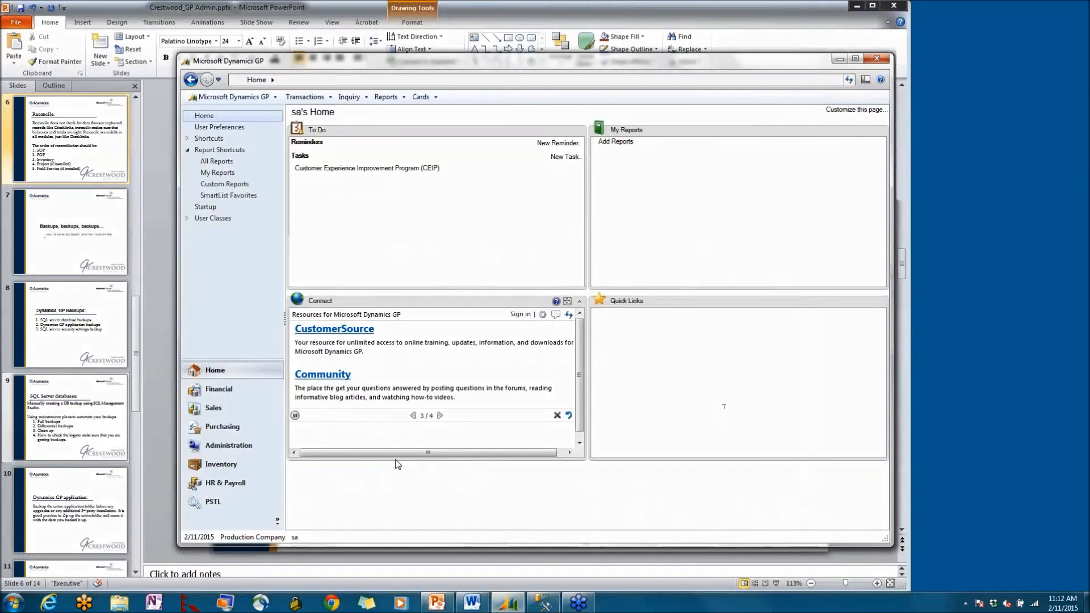
Look through the Dynamics GP Routines and Utilities commands for the Reconcile utilities of the Financial, Purchasing, Inventory and Payroll modules
click(229, 97)
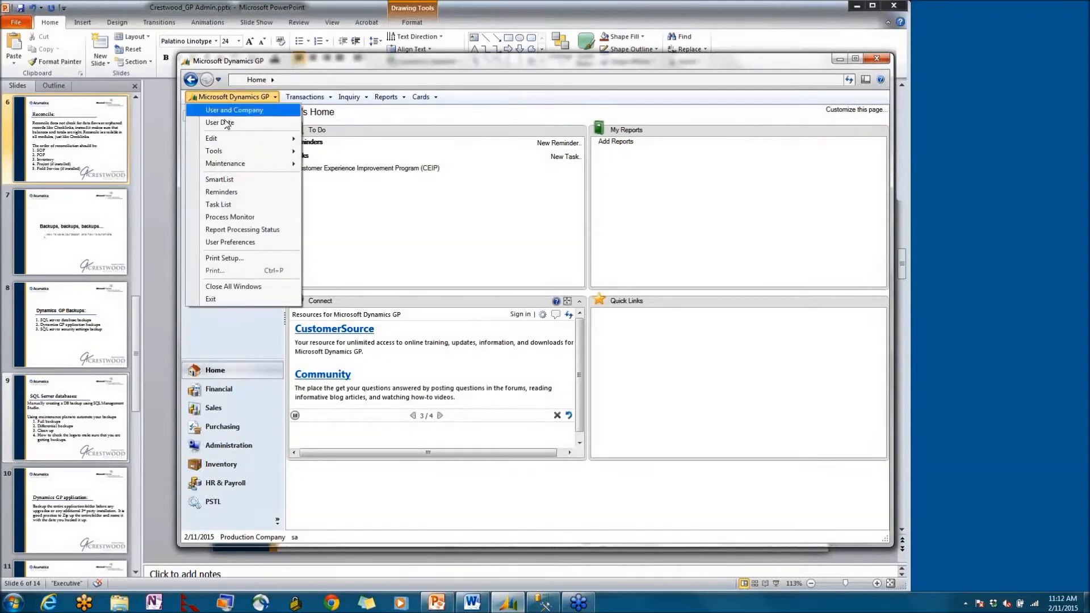
mouse_move(238, 154)
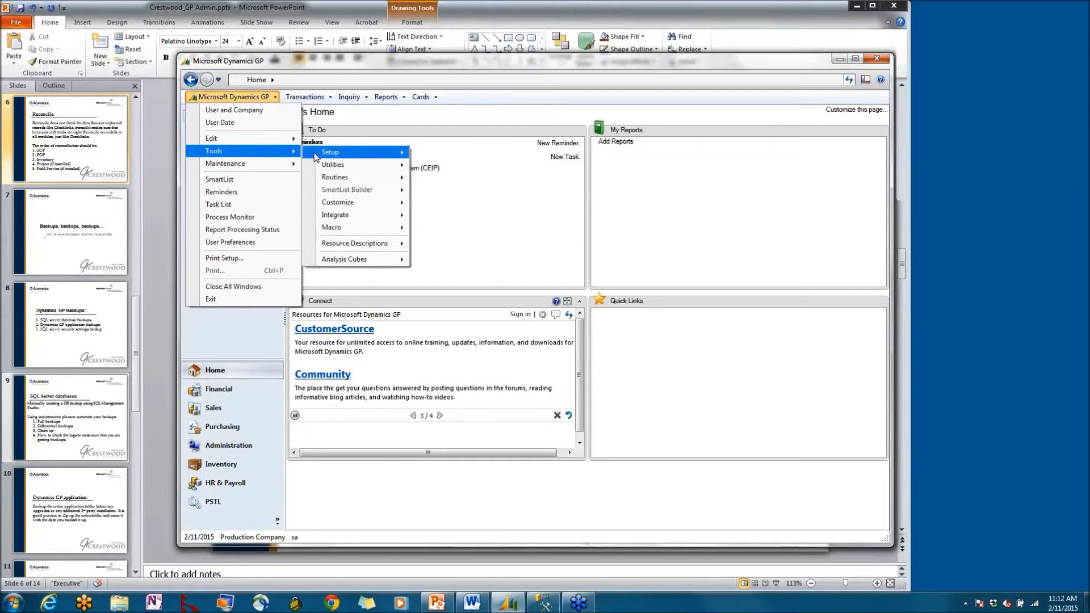
mouse_move(316, 157)
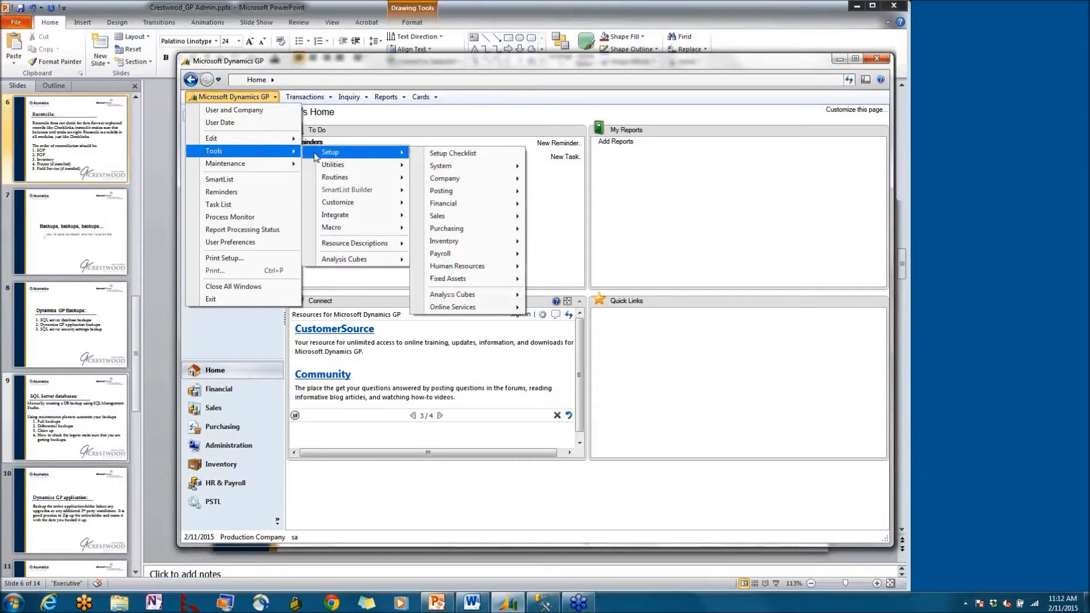
mouse_move(335, 179)
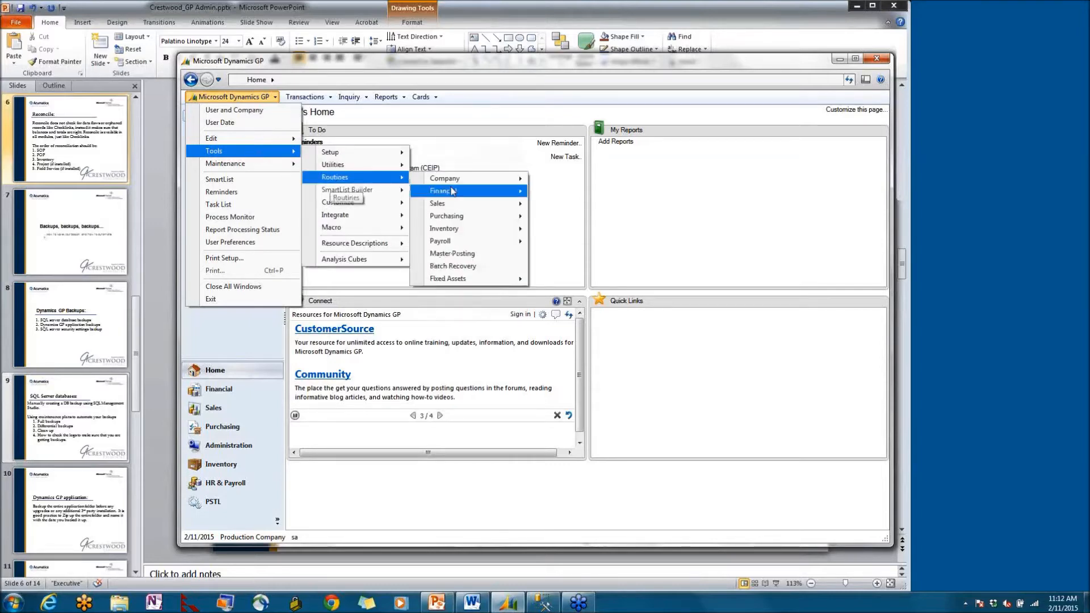
mouse_move(452, 191)
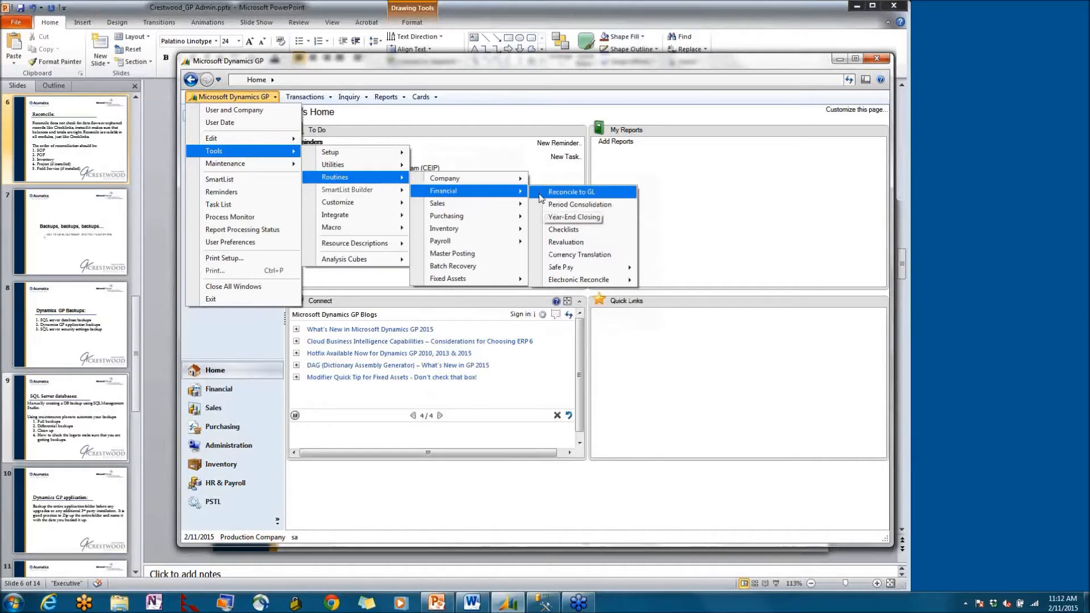
mouse_move(478, 206)
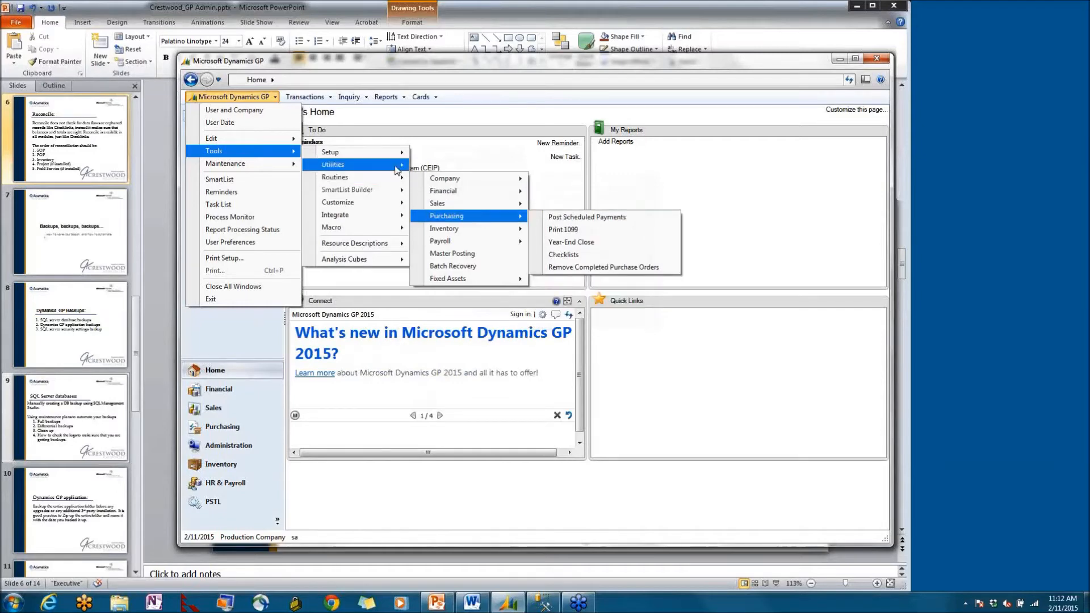
mouse_move(390, 165)
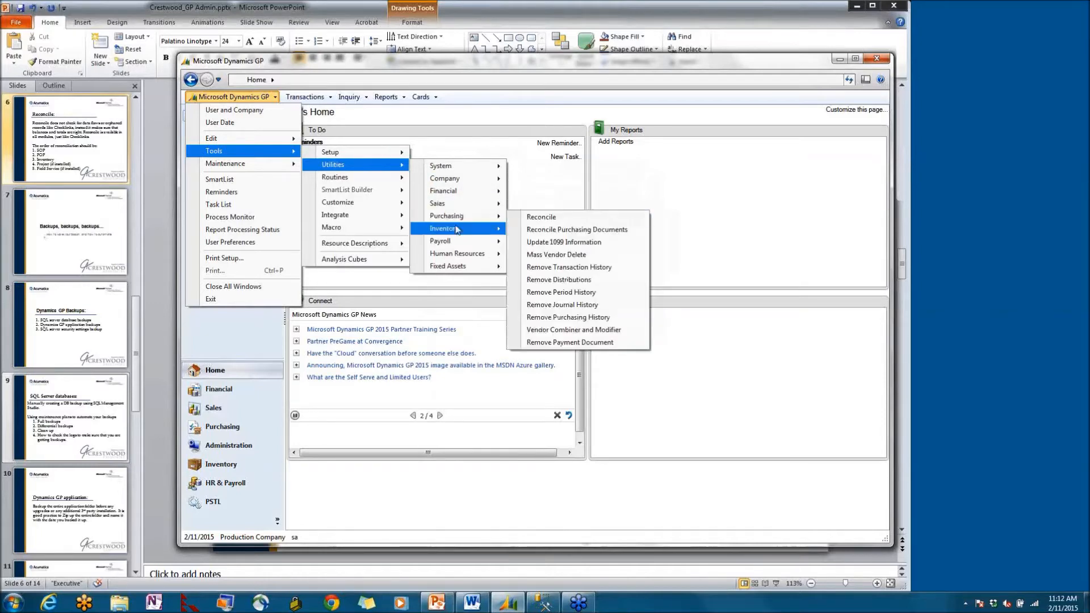
mouse_move(477, 247)
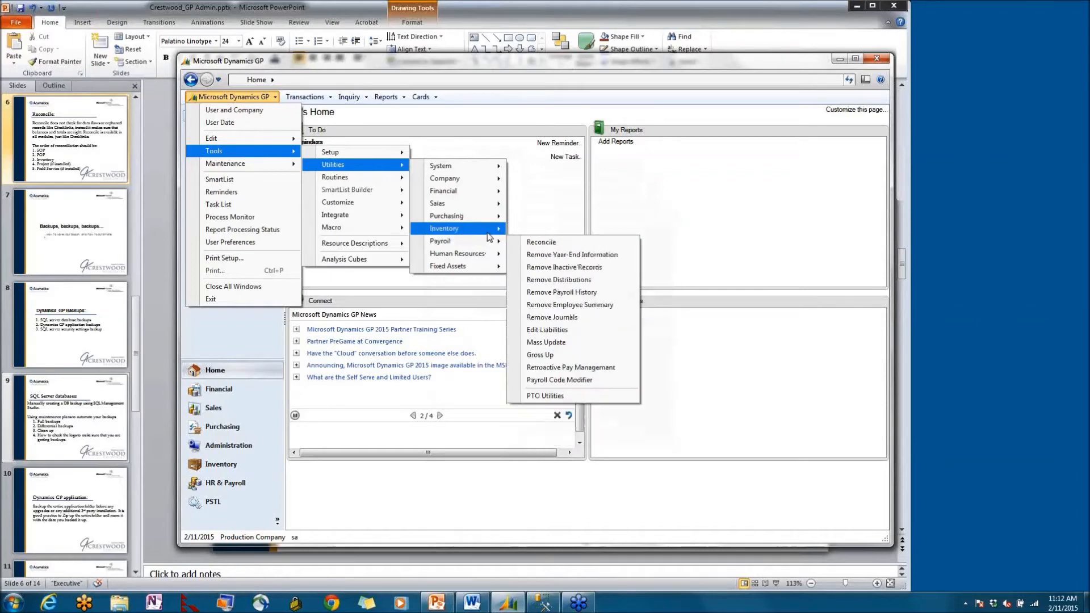
mouse_move(371, 149)
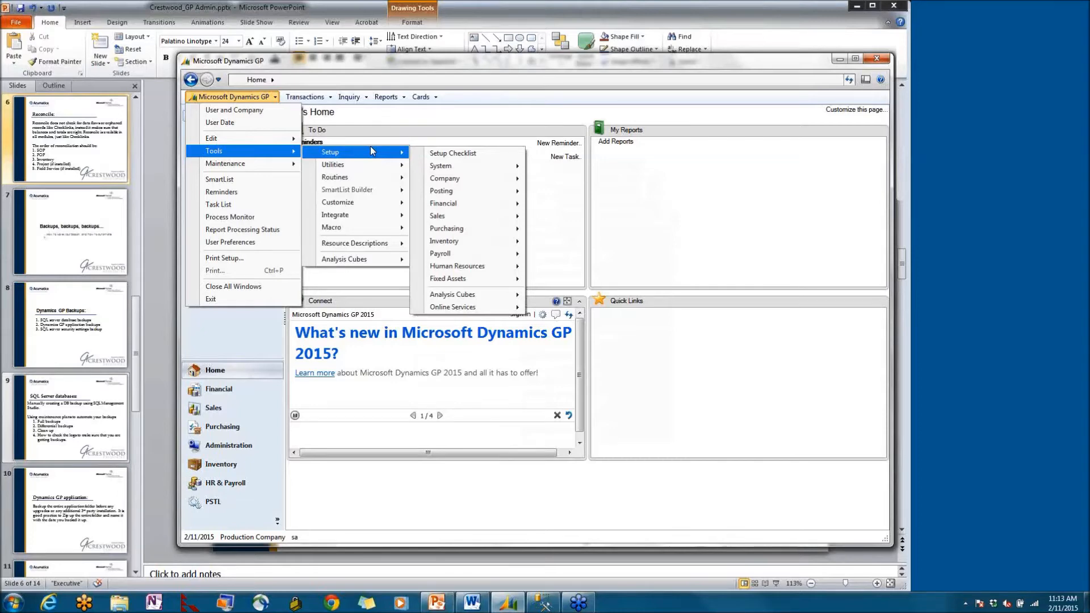
Switch back to the PowerPoint presentation and advance from the Reconcile slide to the "Backups, backups, backups…" slide
click(166, 331)
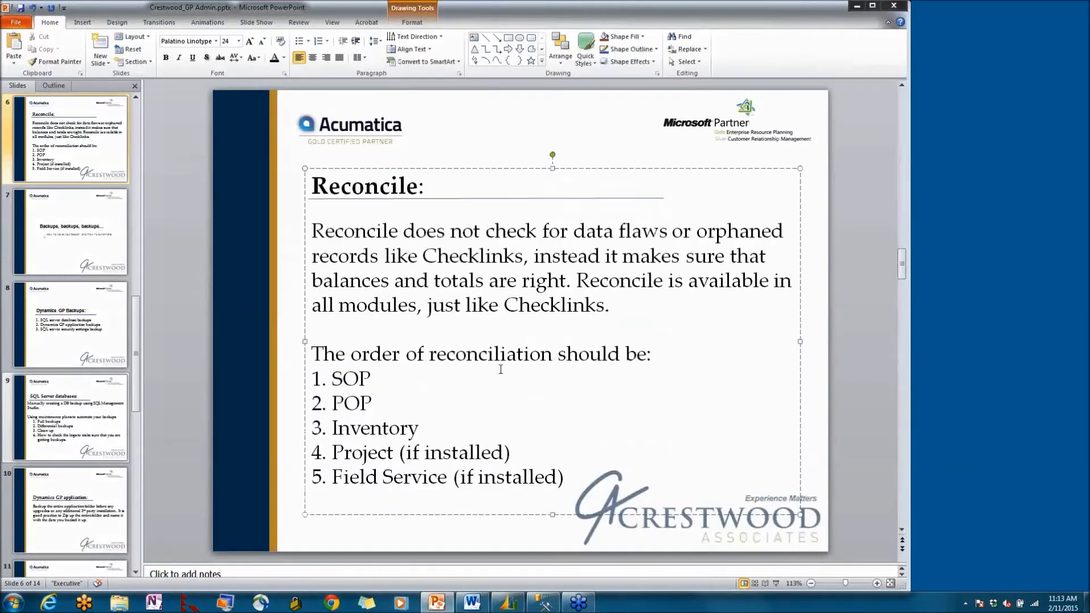
scroll(506, 377, down, 3)
scroll(511, 372, up, 3)
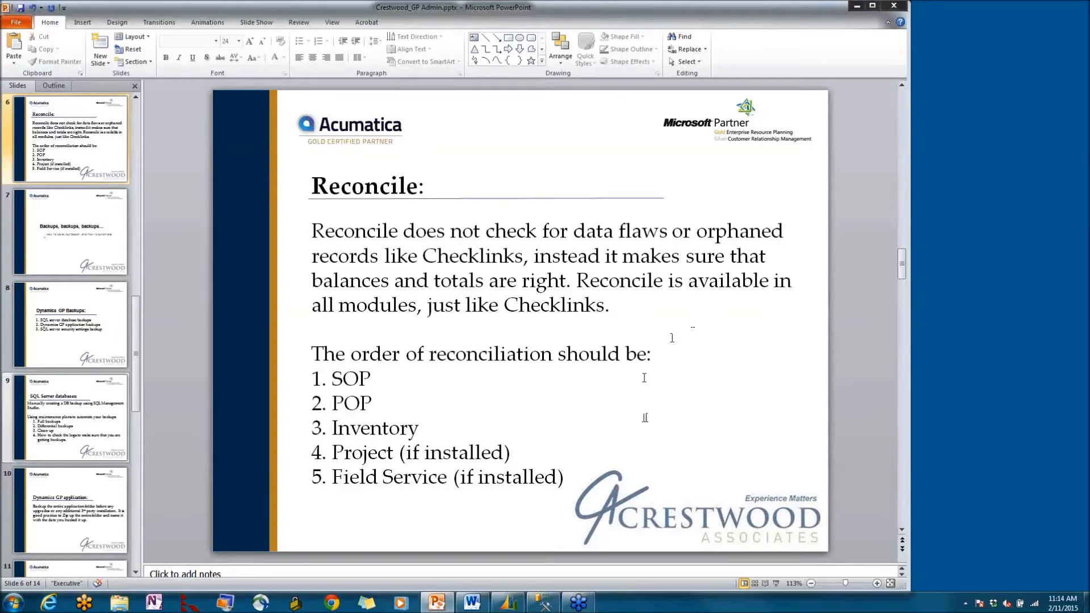
scroll(650, 383, down, 1)
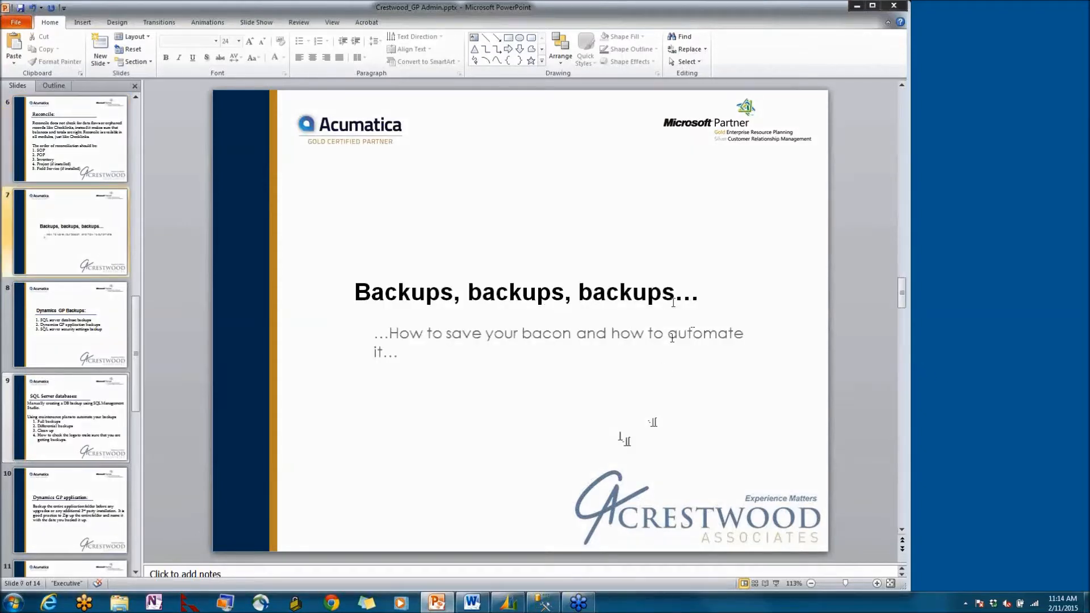
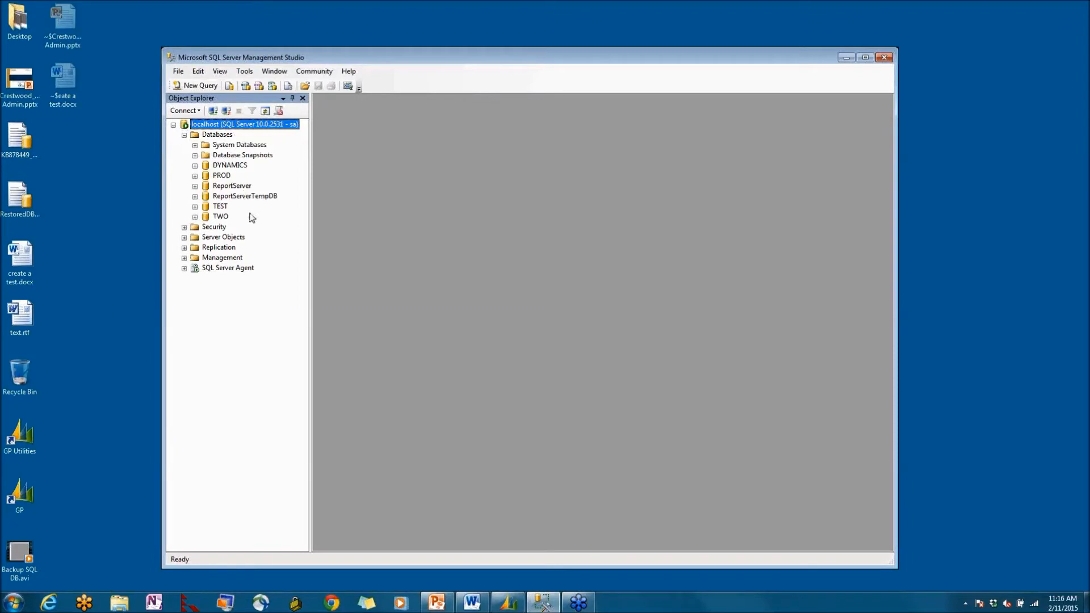
Open the Back Up Database dialog for the DYNAMICS database in SQL Server Management Studio
click(230, 165)
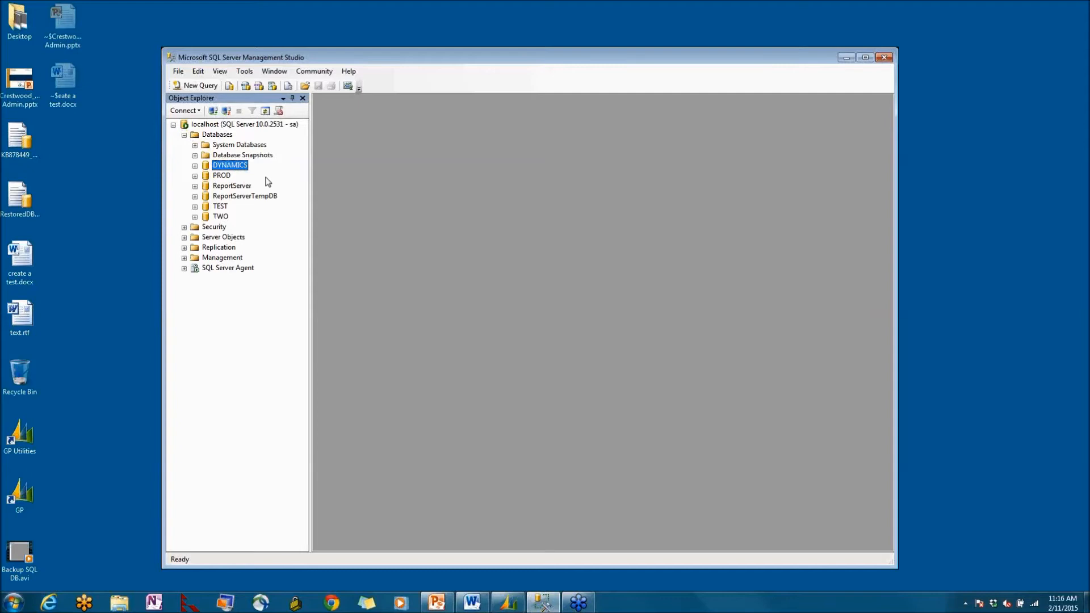
click(227, 176)
right_click(235, 165)
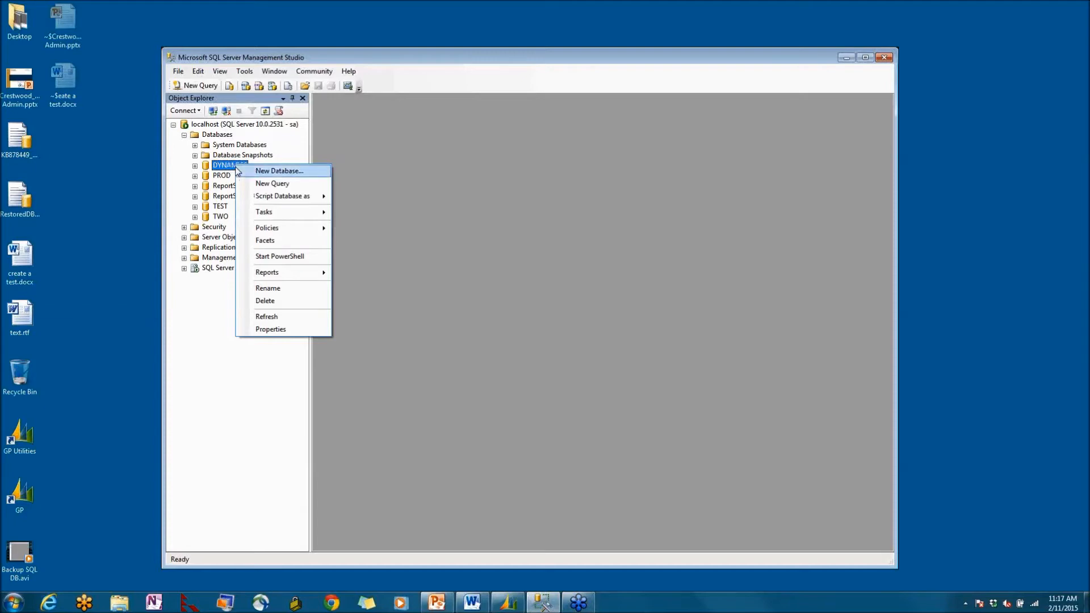
mouse_move(289, 215)
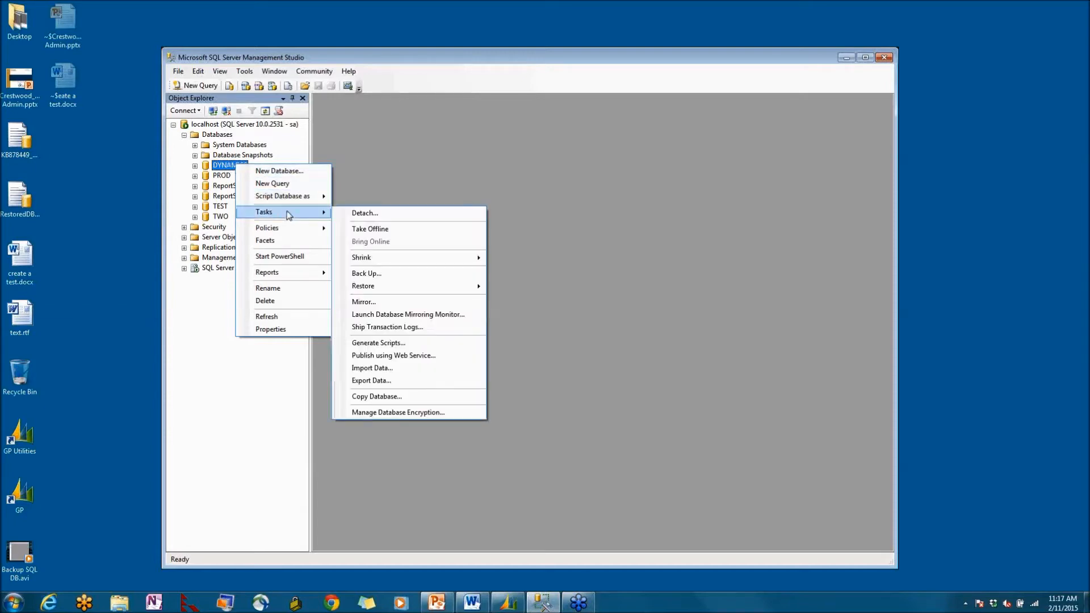
click(384, 276)
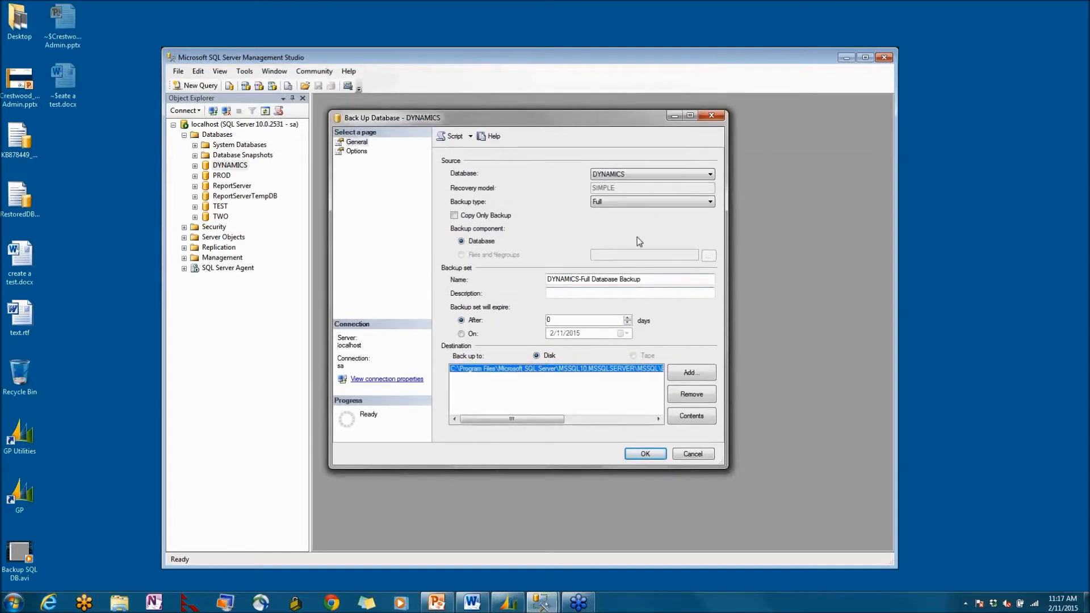
Check the available backup types for DYNAMICS and choose Full
click(710, 202)
click(711, 202)
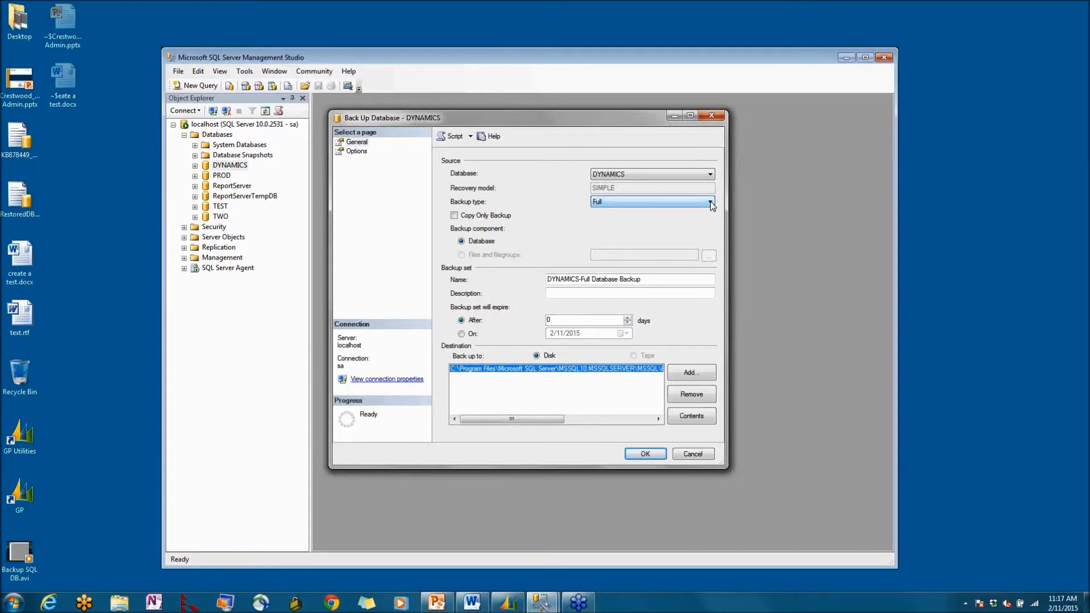
click(710, 203)
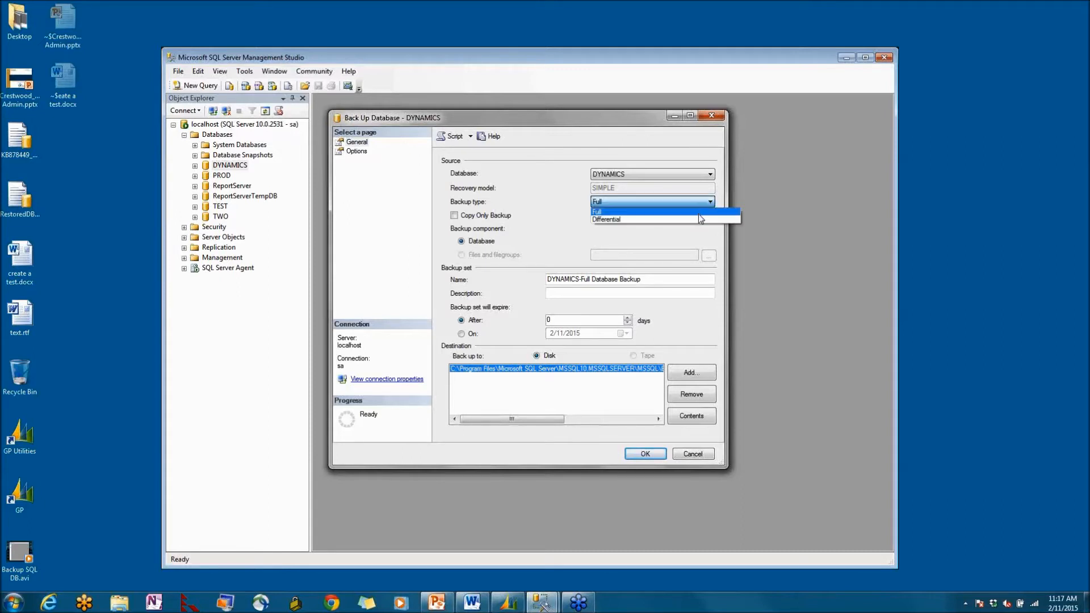
click(700, 212)
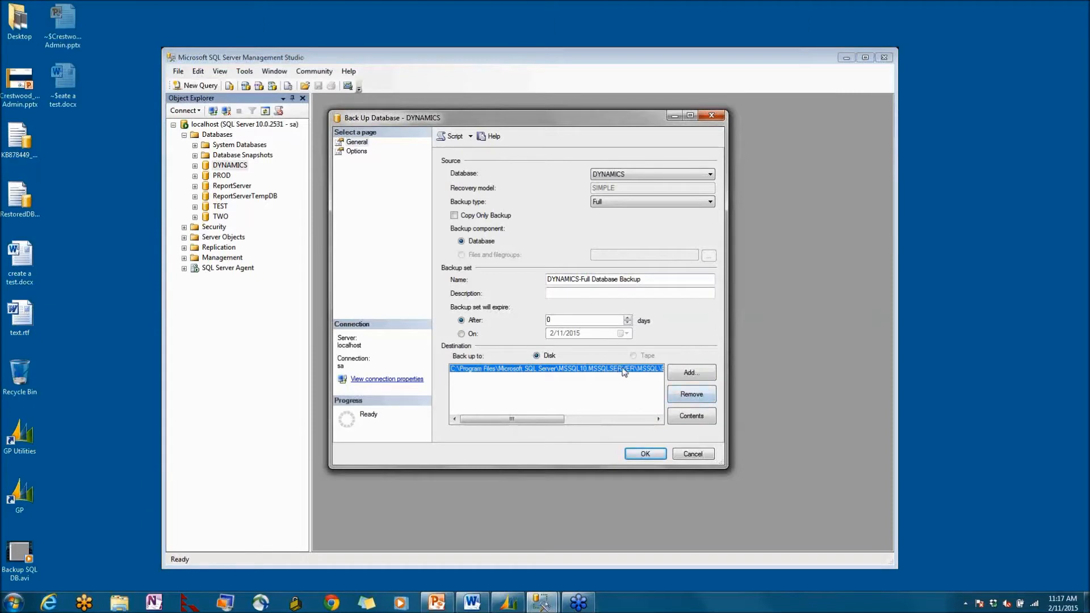
Remove the default destination from the DYNAMICS backup and start adding a new disk destination
click(689, 400)
click(682, 401)
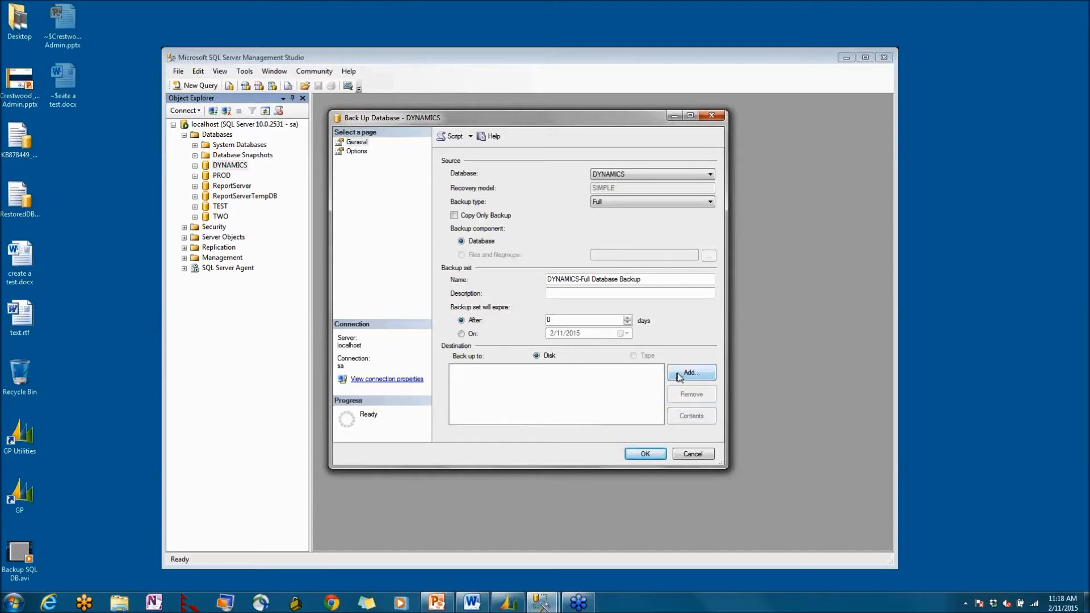
click(678, 376)
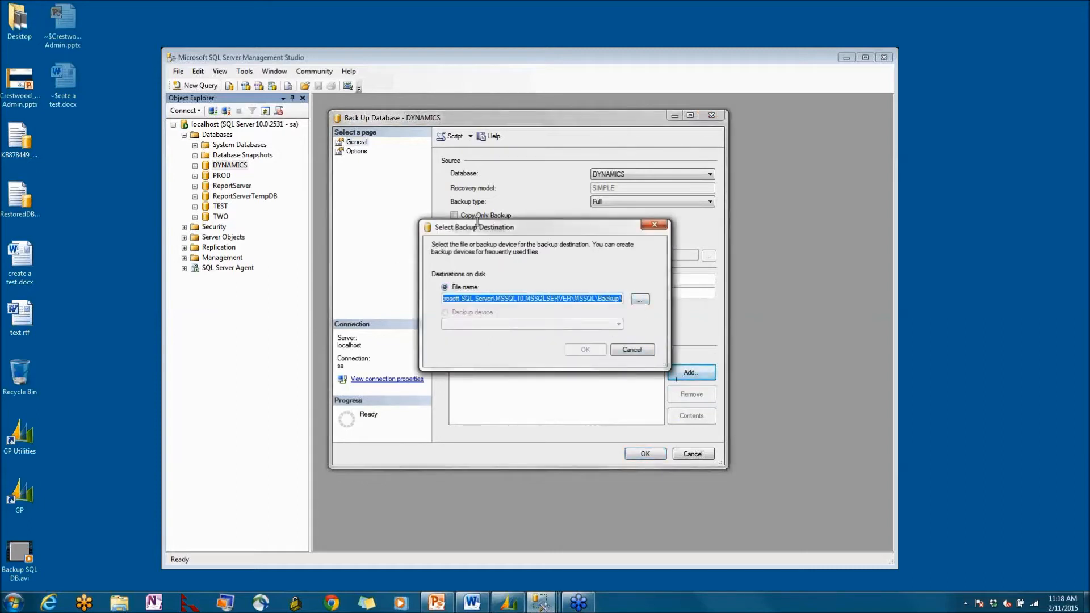
Browse the server's folders and select C:\Temp as the location for the DYNAMICS backup file
click(640, 301)
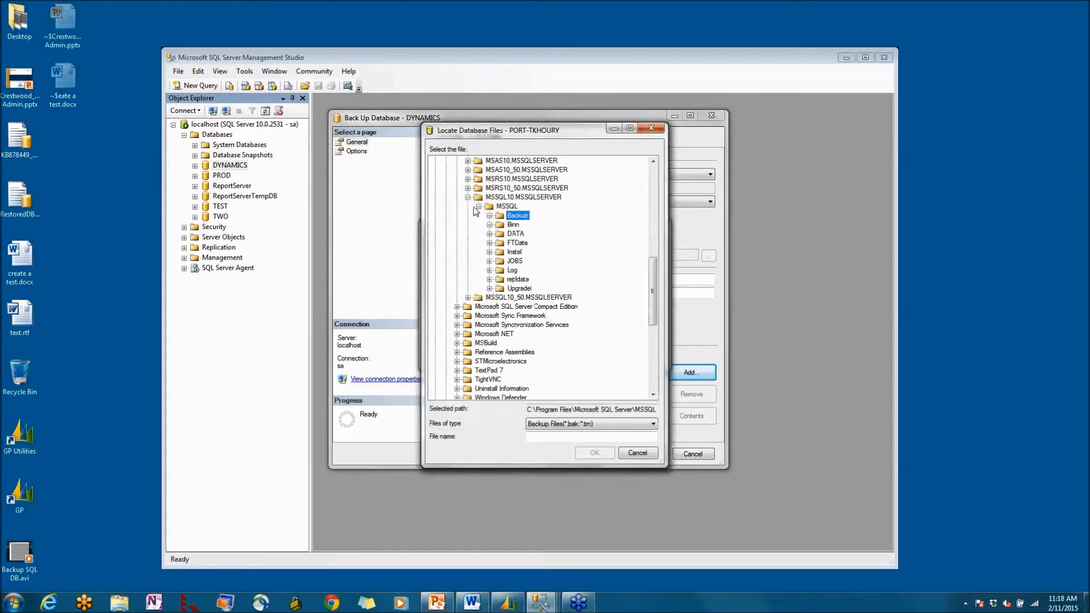
click(469, 198)
scroll(504, 218, up, 4)
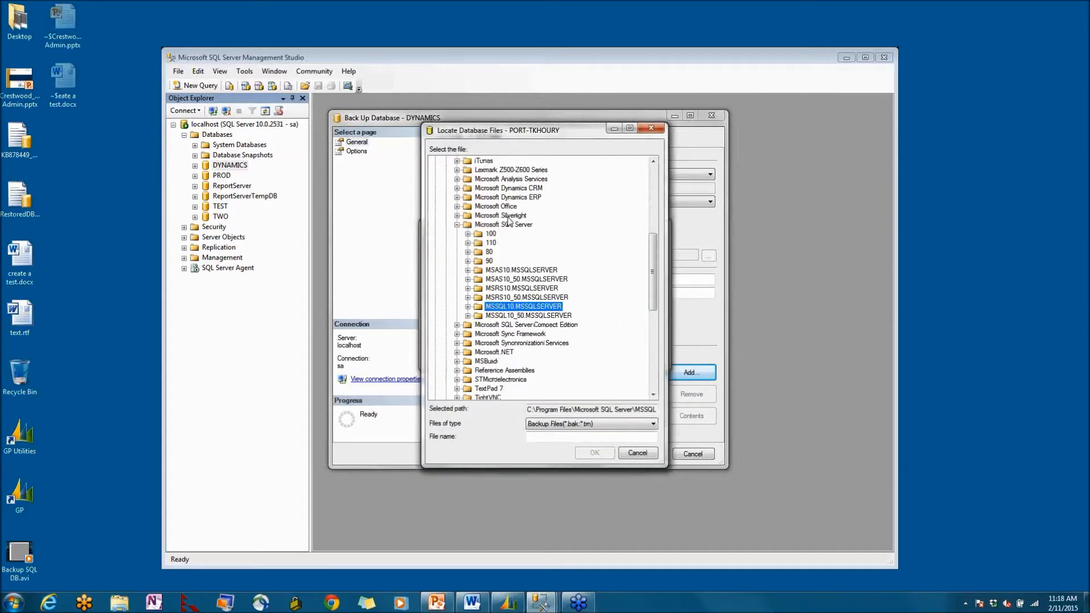
click(457, 225)
scroll(485, 223, up, 1)
scroll(486, 227, up, 5)
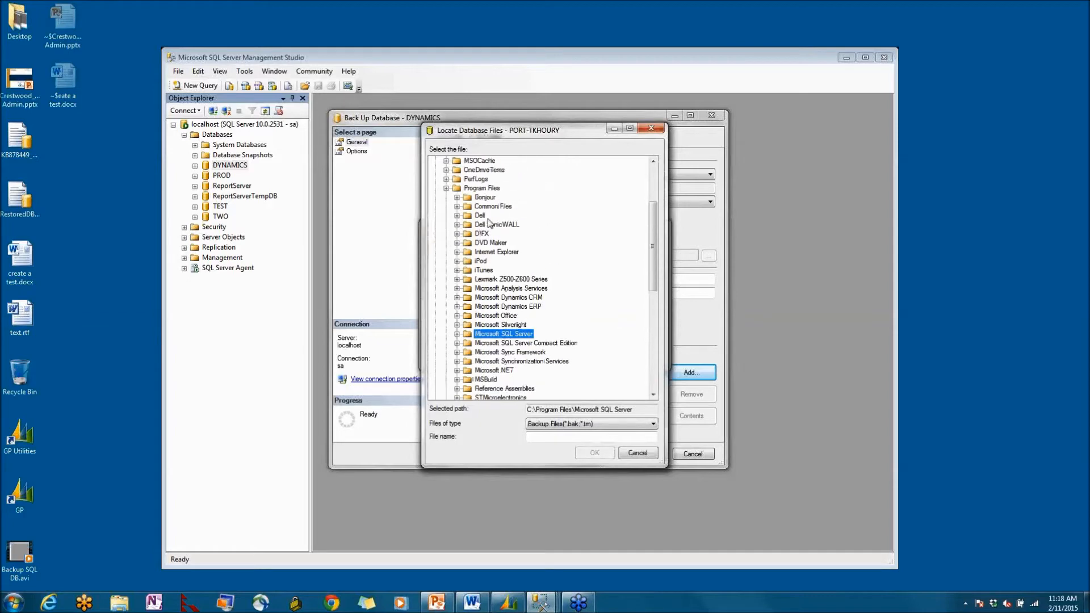
click(446, 220)
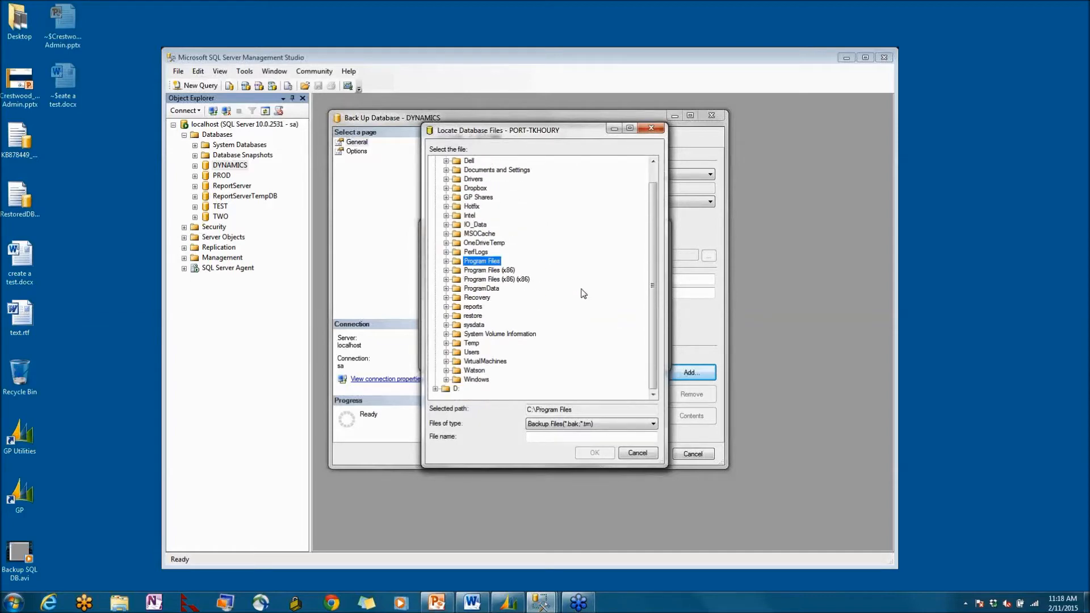
click(471, 343)
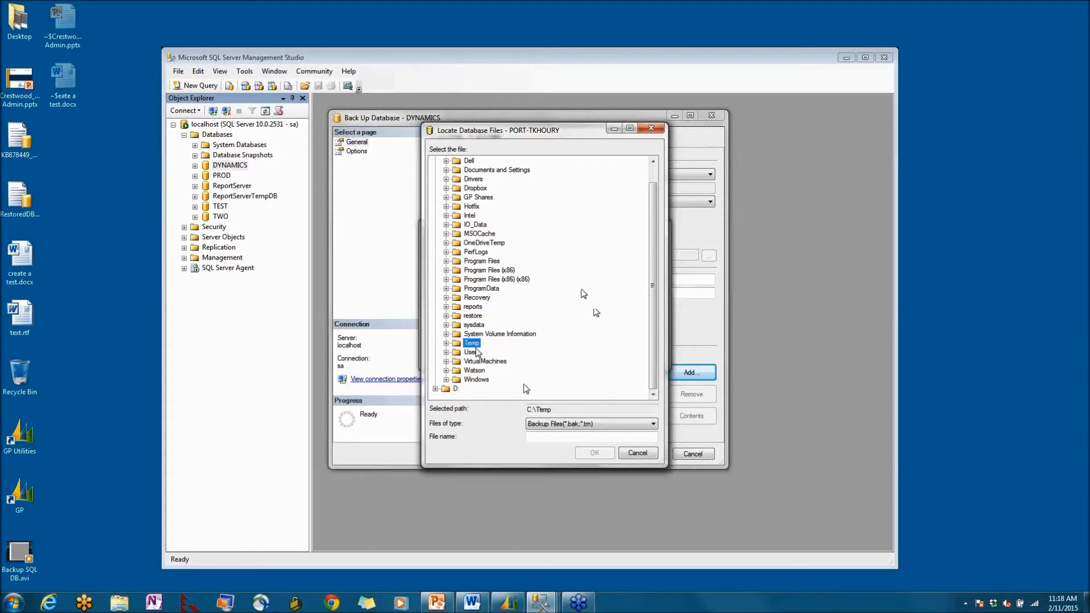
Name the backup file dynamics-2-11-15.bak and confirm it as the backup destination
click(568, 436)
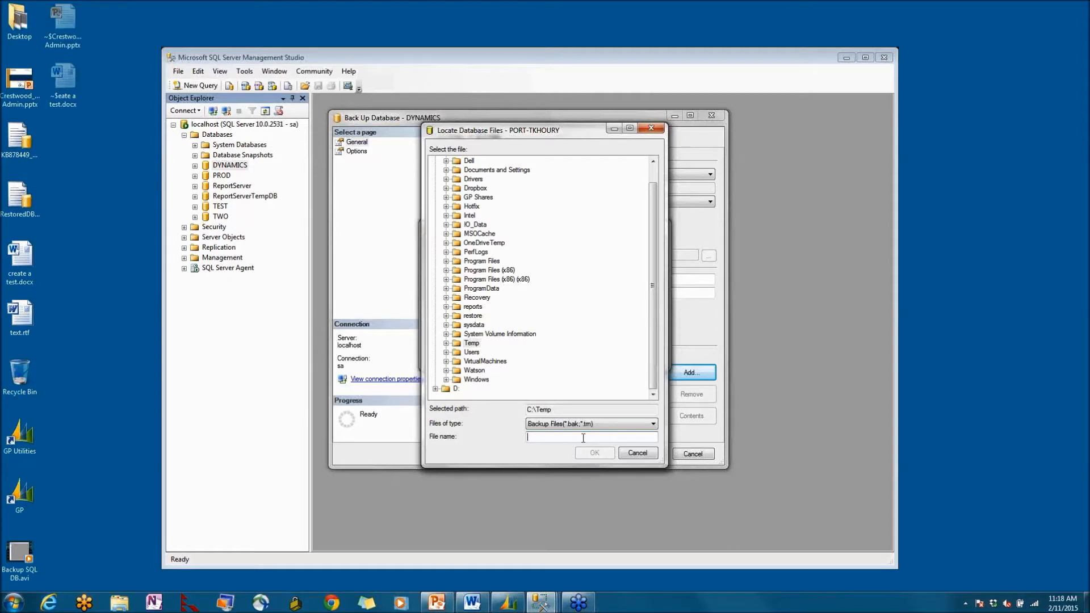
text(dynamics)
text(-2-11-15.bak)
click(608, 456)
click(588, 353)
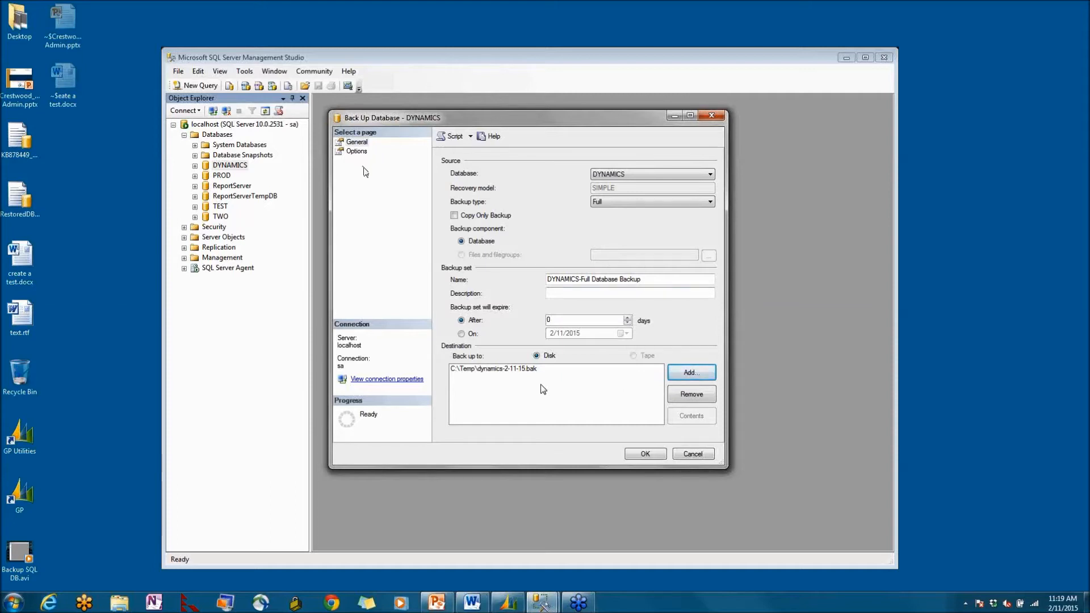
Run the DYNAMICS backup with Verify backup when finished enabled and Append to the existing backup set selected
click(362, 142)
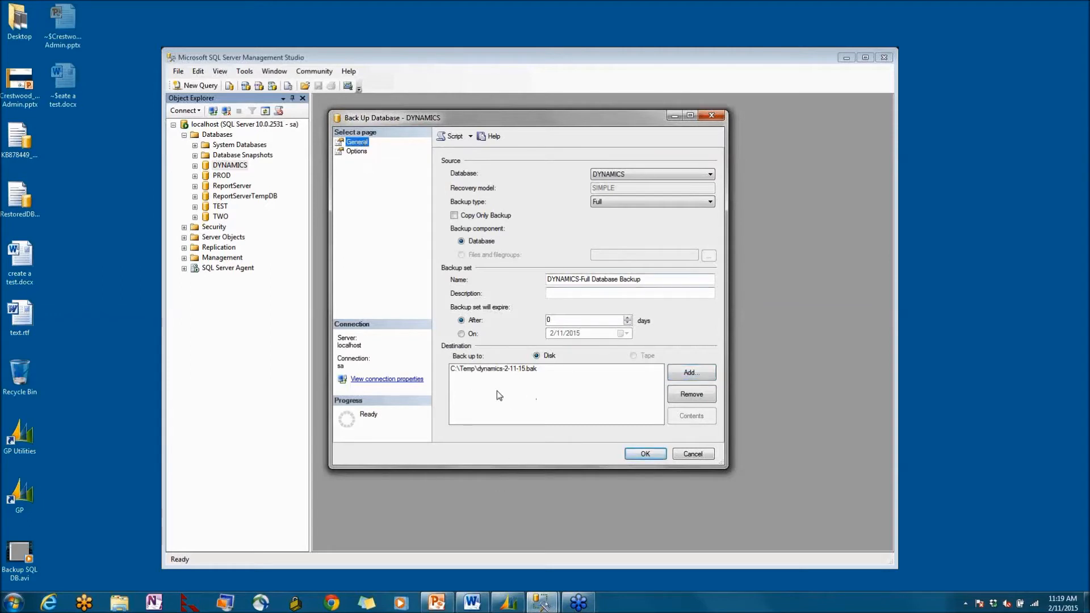
click(357, 152)
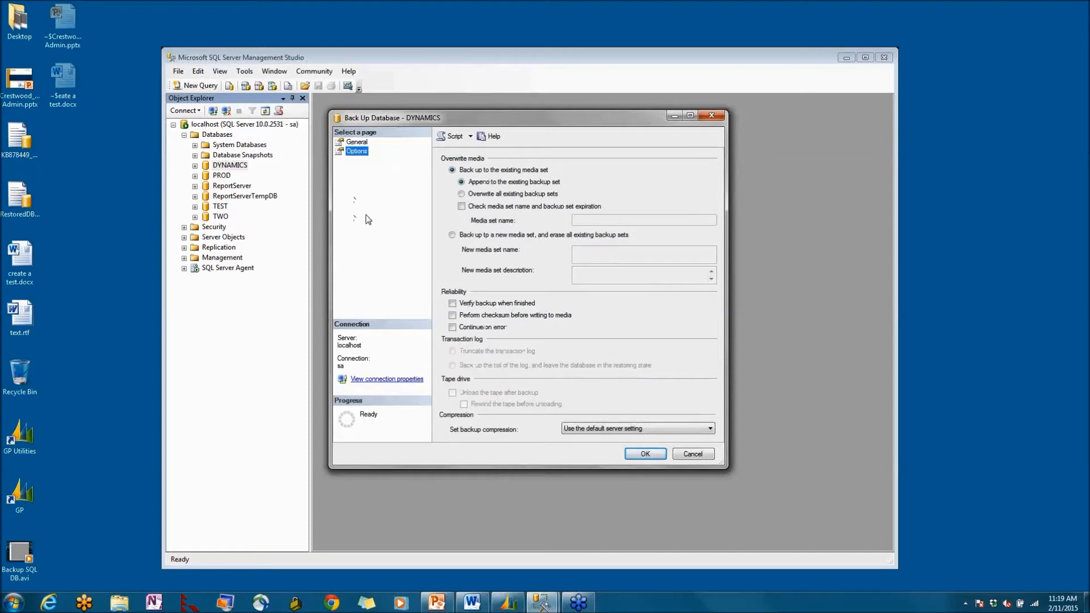
click(452, 304)
click(462, 182)
click(645, 457)
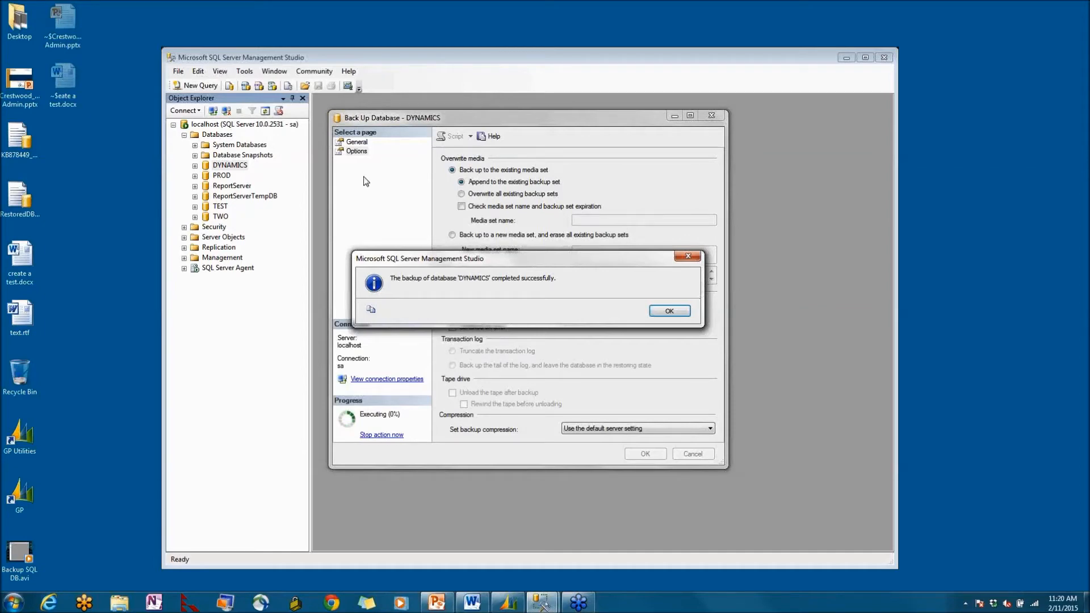
click(670, 312)
Set up a full PROD database backup, replacing the default disk destination with c:\temp\prod2-11-15.bak
right_click(221, 176)
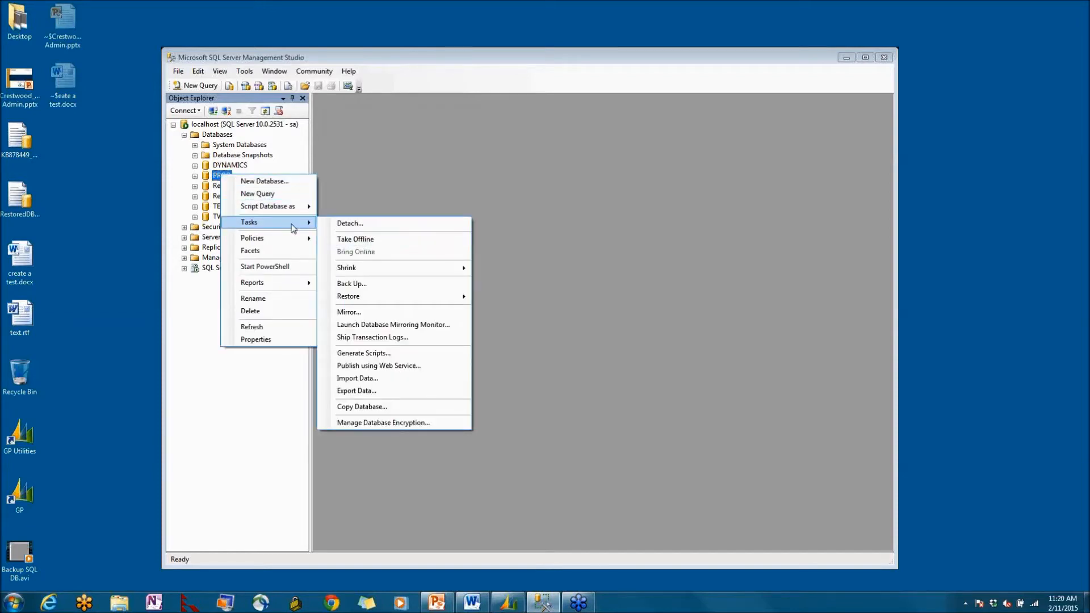
click(384, 286)
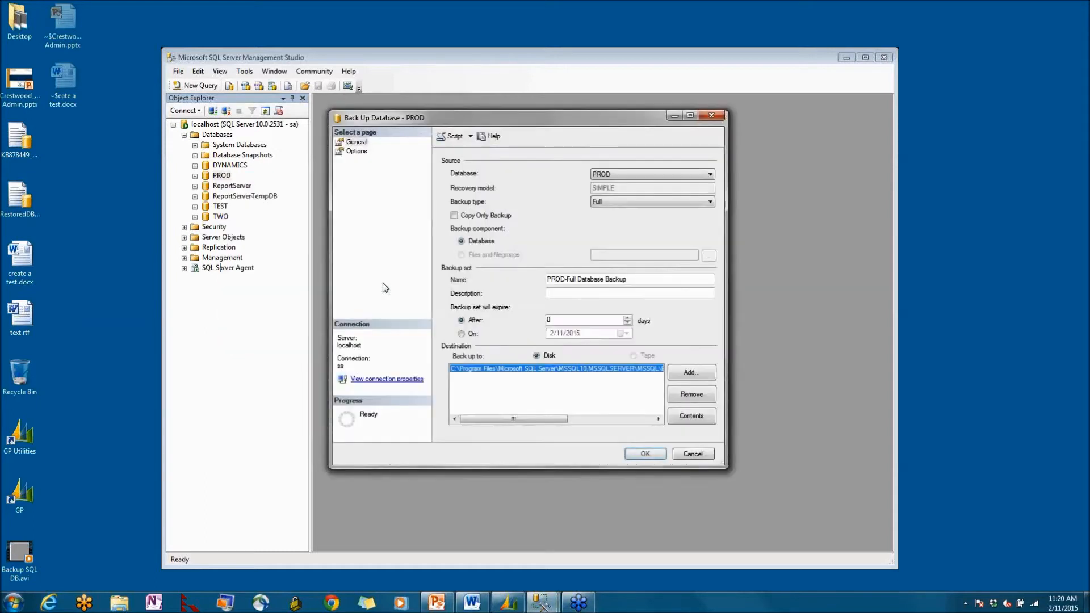
click(693, 400)
click(691, 372)
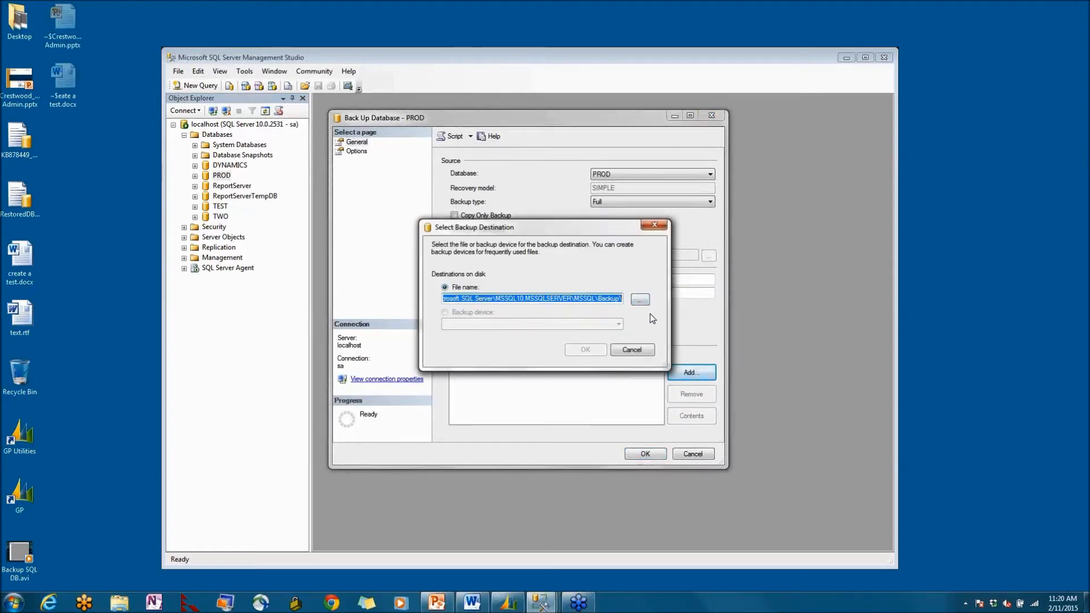
text(c:\temp)
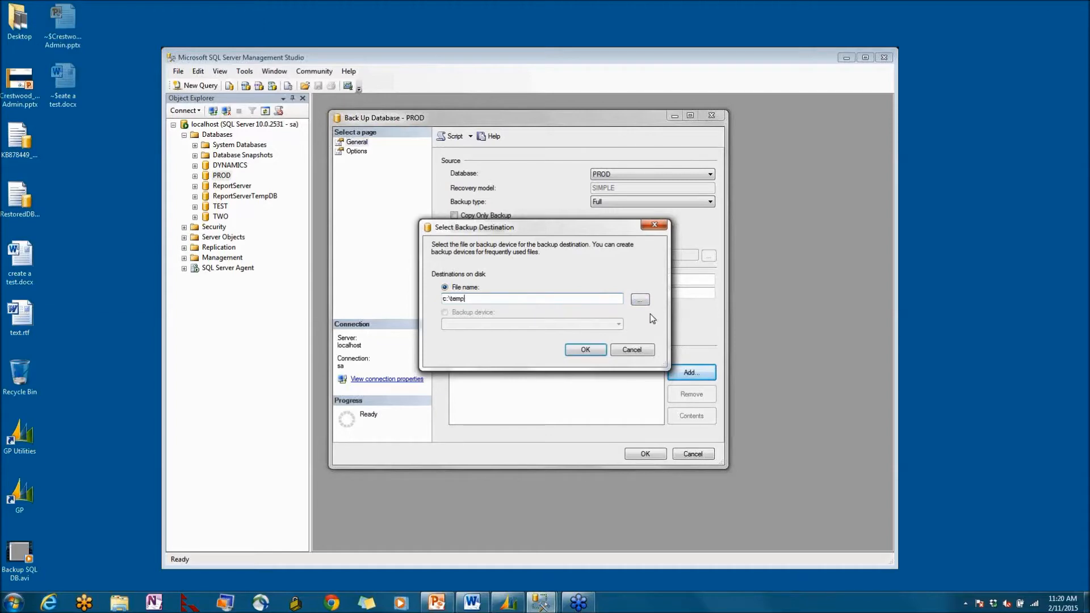
text(\prod2-11-15.bak)
click(597, 354)
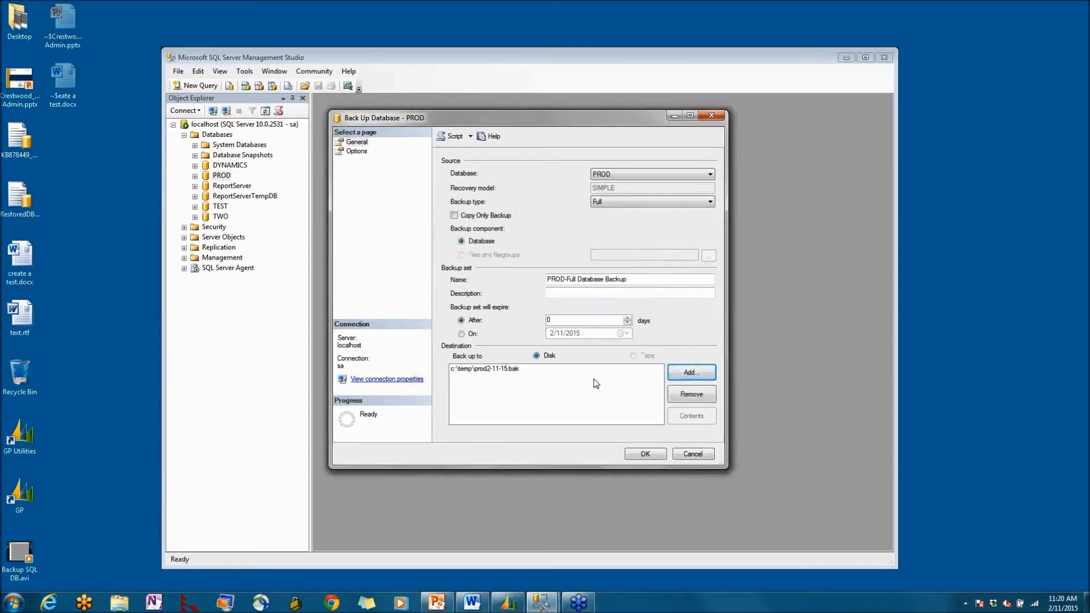
Run the PROD backup with Verify backup when finished enabled and dismiss the completion message
click(363, 144)
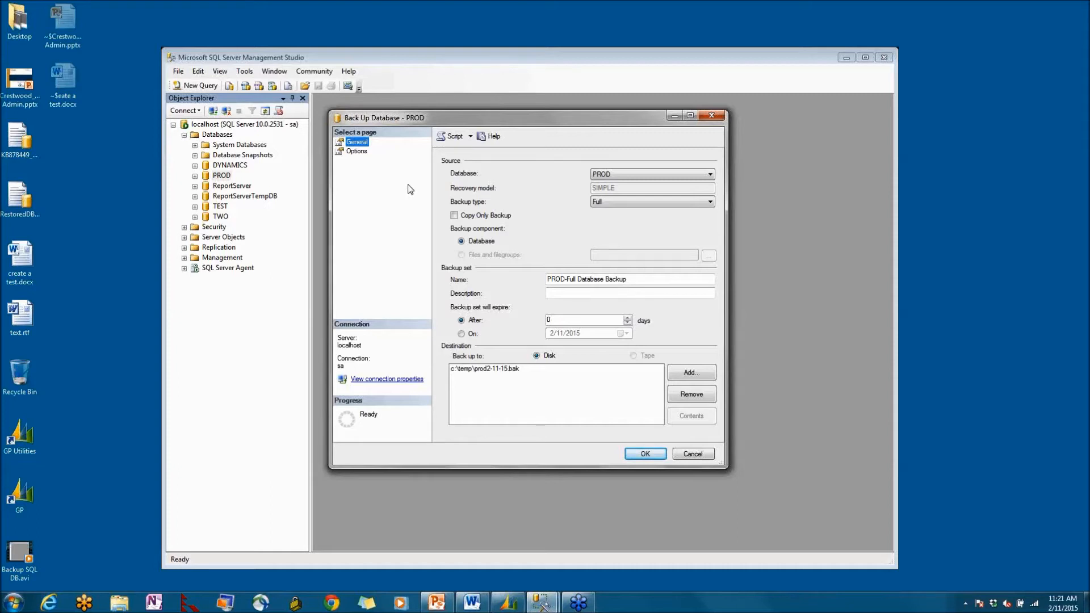
click(356, 151)
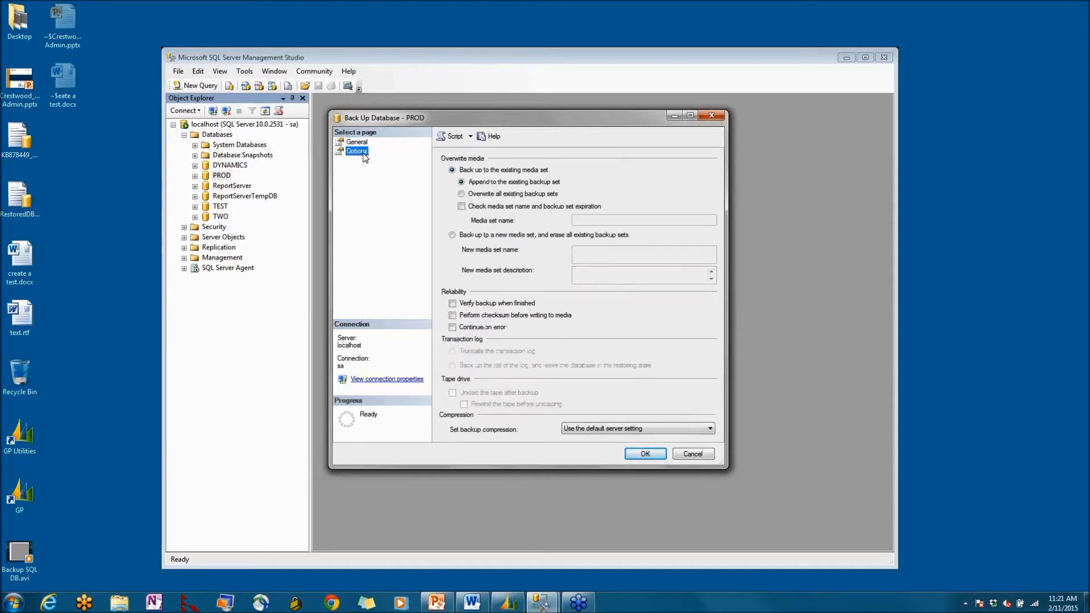
click(452, 303)
click(644, 454)
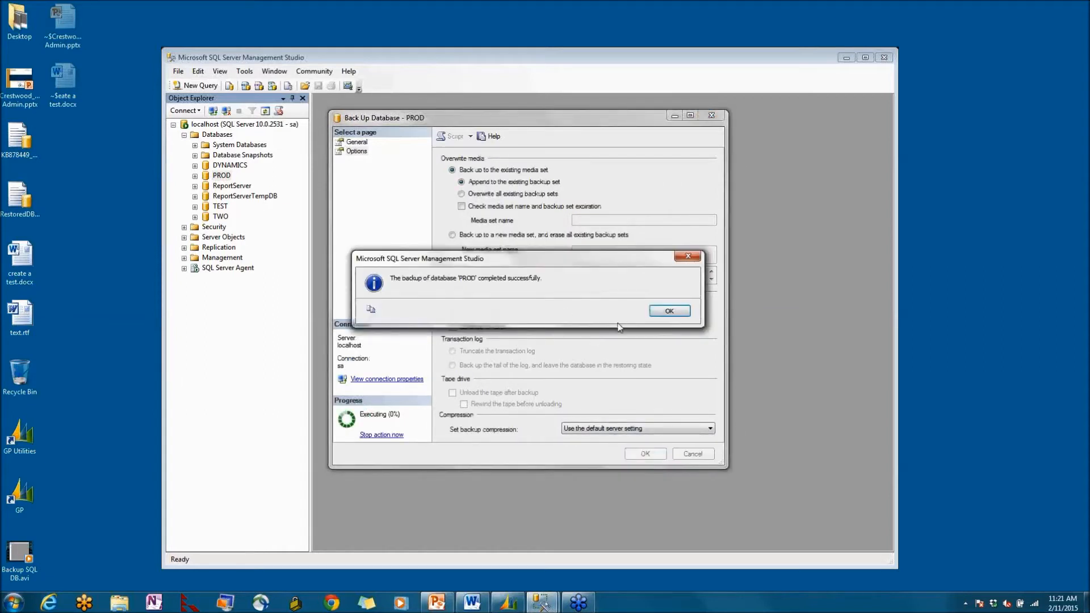
click(670, 311)
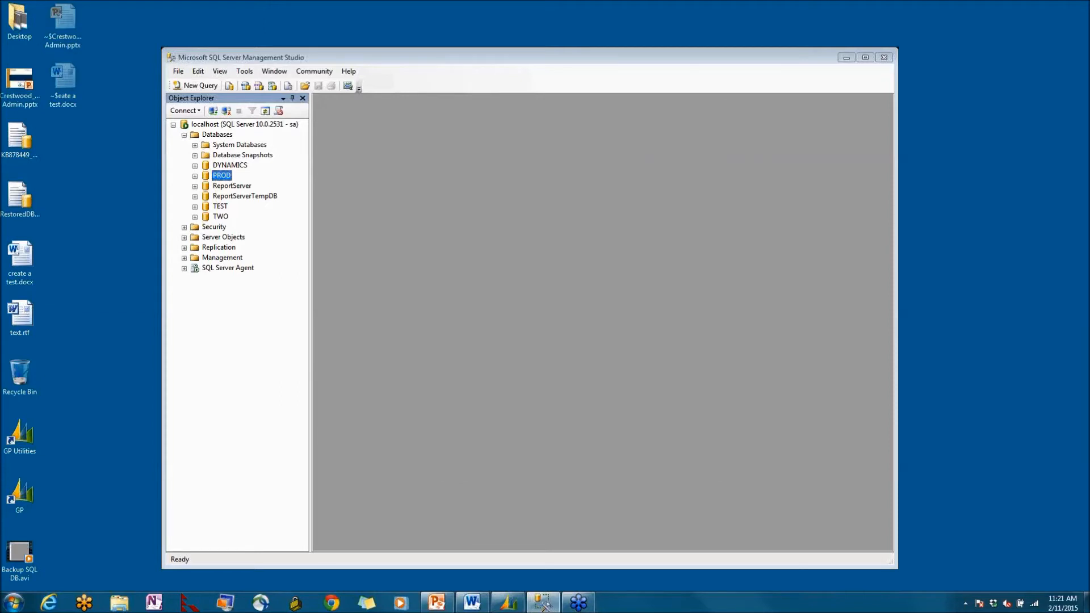
Open the c:\temp folder in Windows Explorer to check the backup files
click(3, 606)
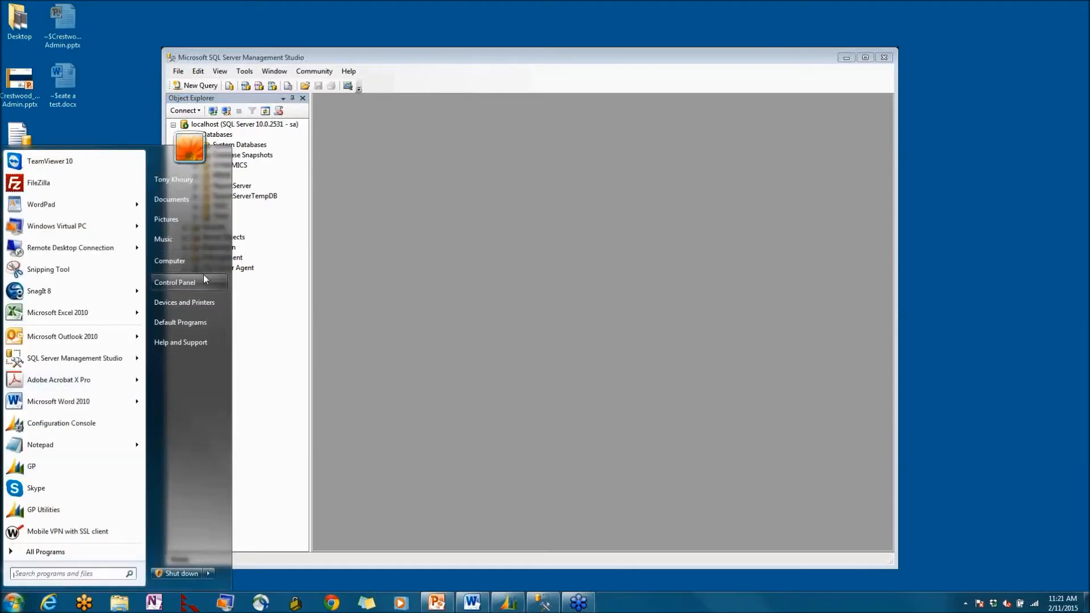
click(73, 576)
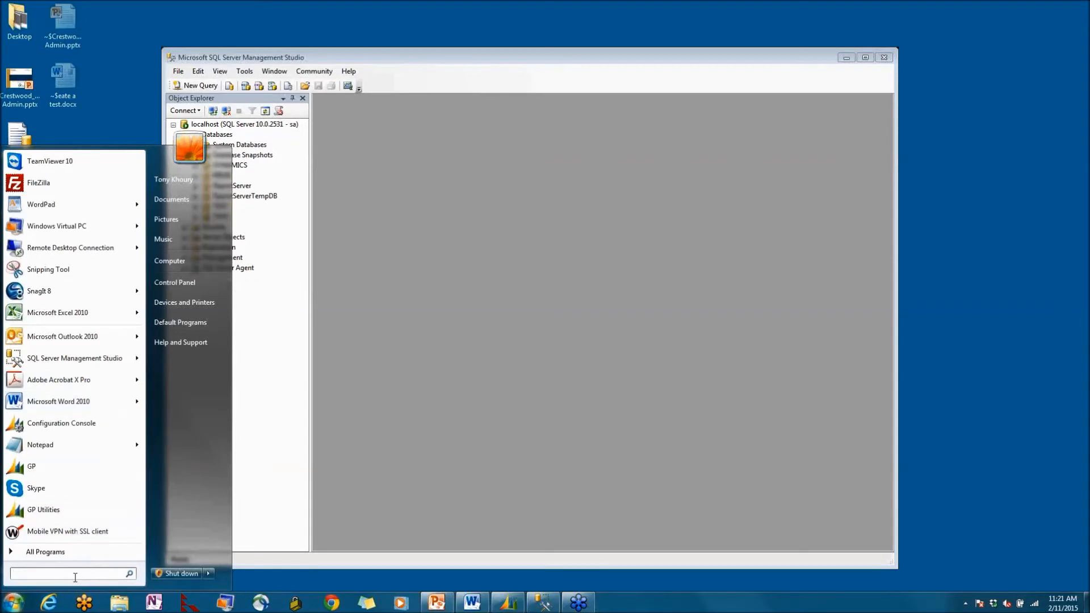
text(c:\t)
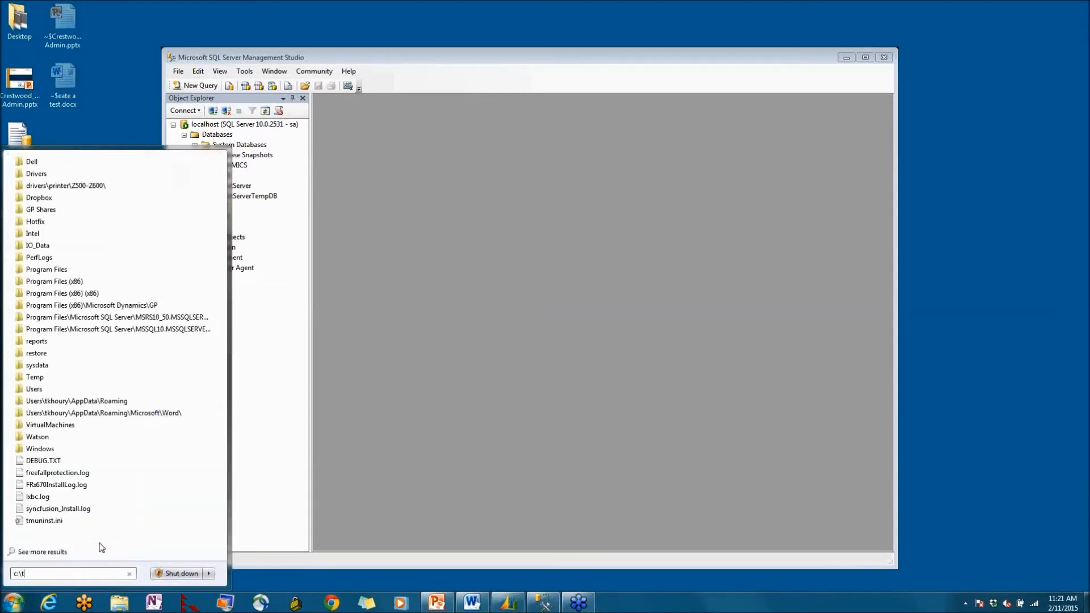
text(emp\)
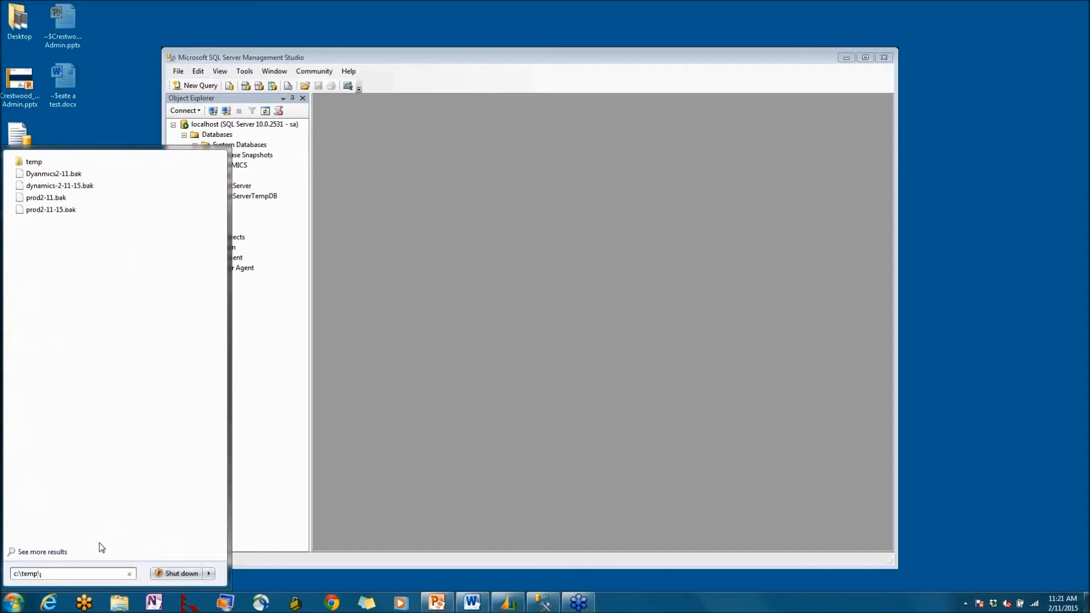
key(Return)
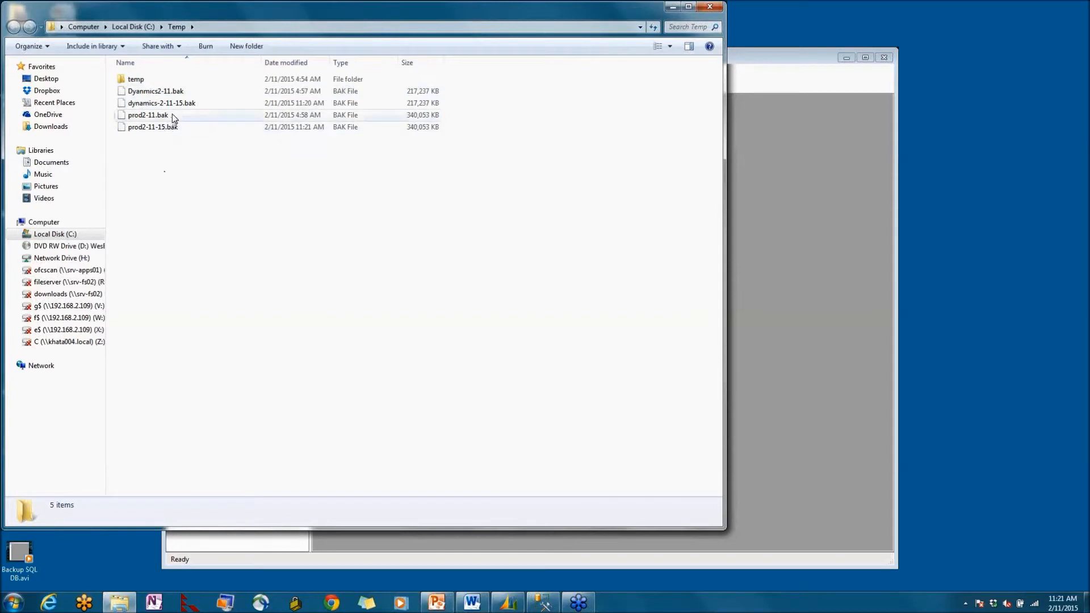
Sort the Temp folder by date modified, compare the newest PROD and DYNAMICS backup files with the earlier pair, and close the folder
click(302, 64)
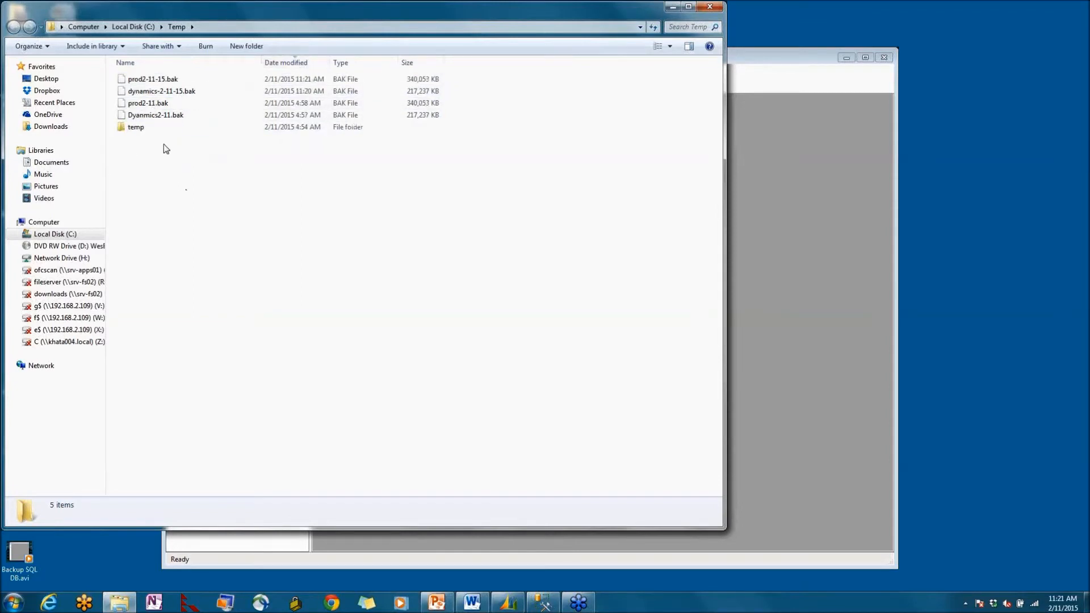
drag(474, 94, 298, 74)
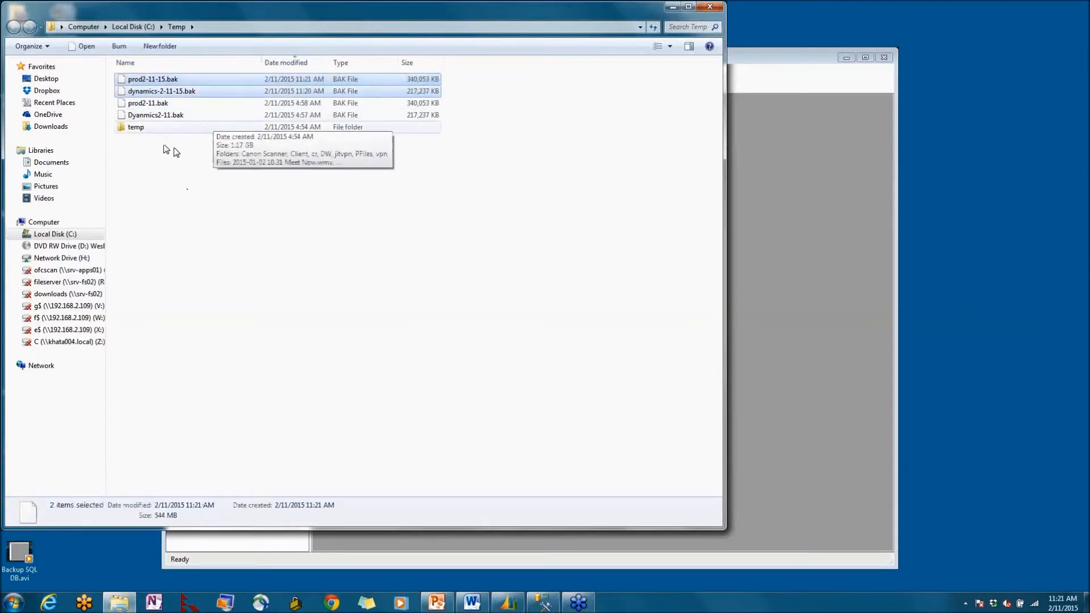
mouse_move(459, 113)
mouse_down()
mouse_move(469, 116)
mouse_move(465, 100)
mouse_up()
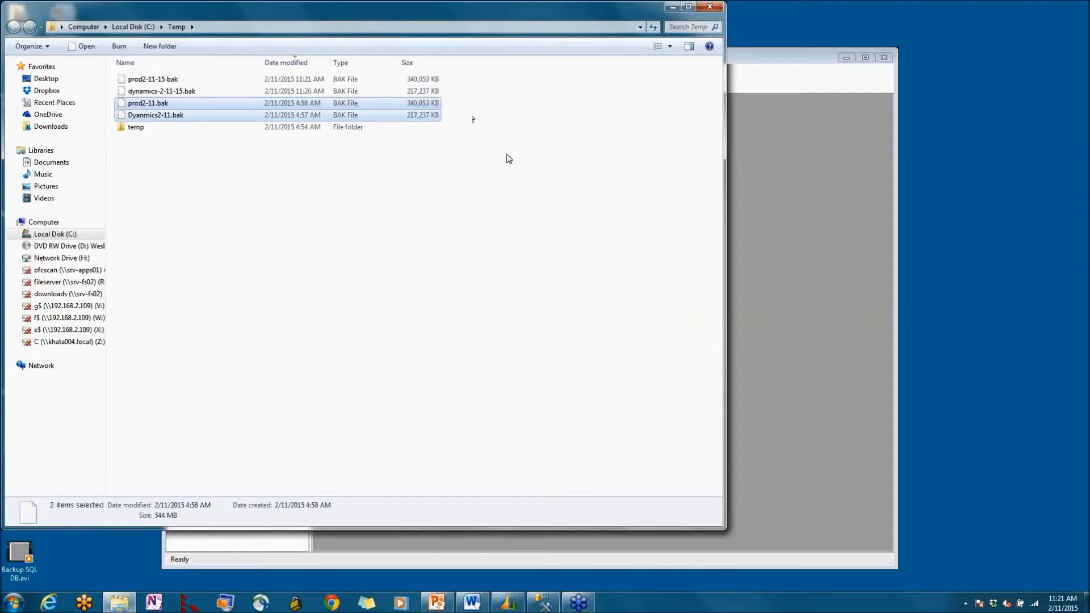
click(447, 170)
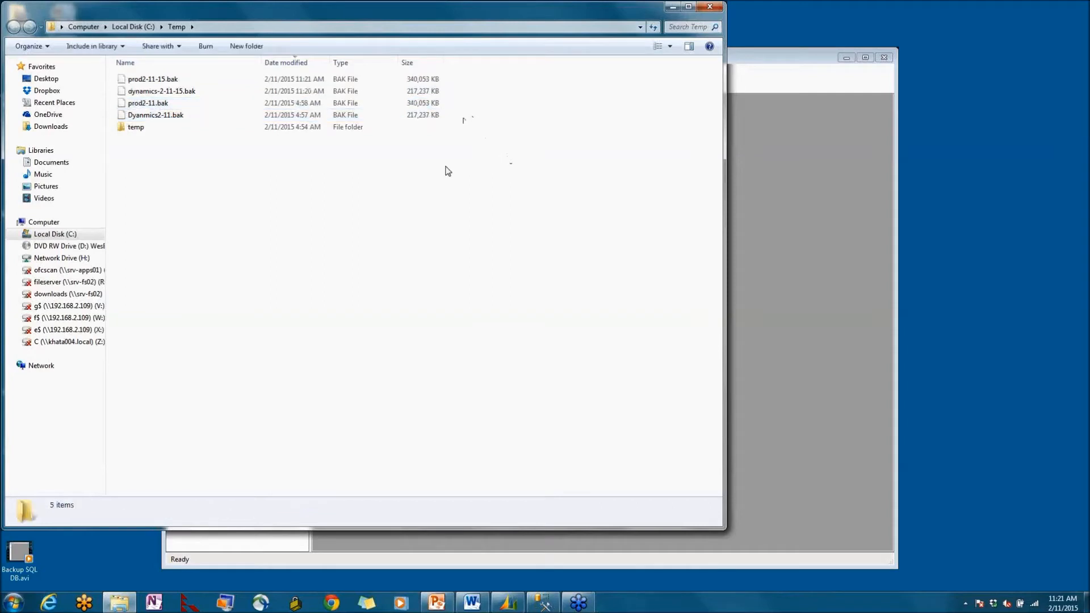
click(710, 7)
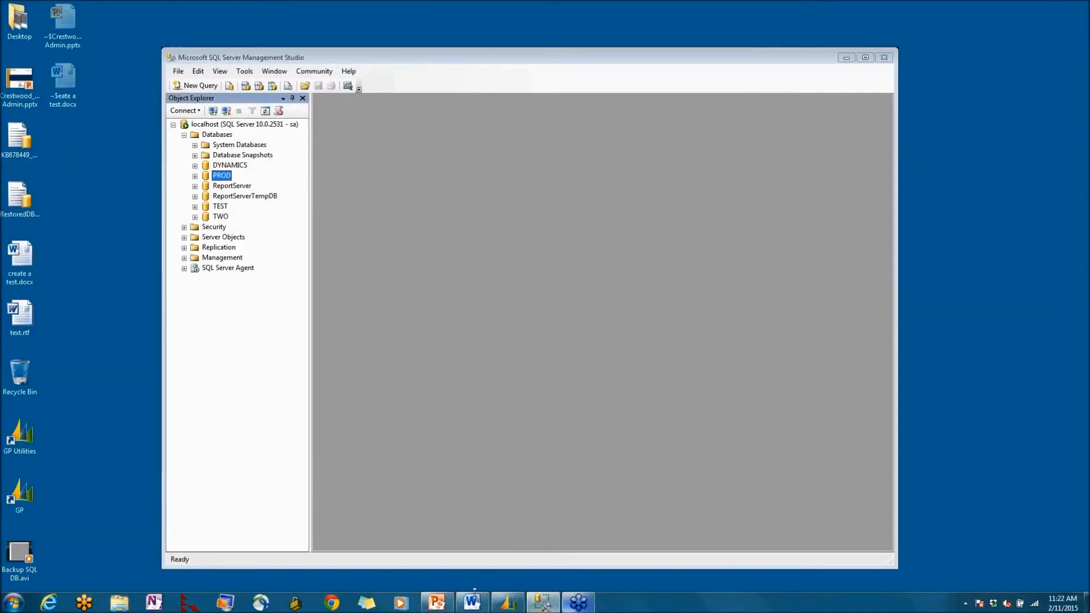
Switch to the PowerPoint presentation and review the SQL Server databases slide on automating backups with maintenance plans
mouse_move(508, 608)
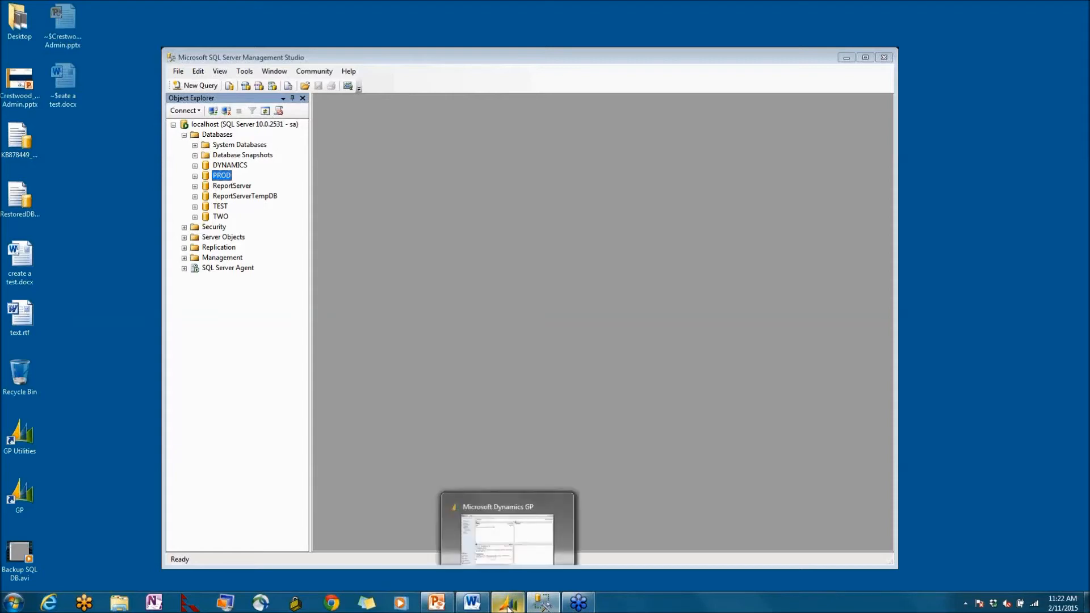
click(508, 608)
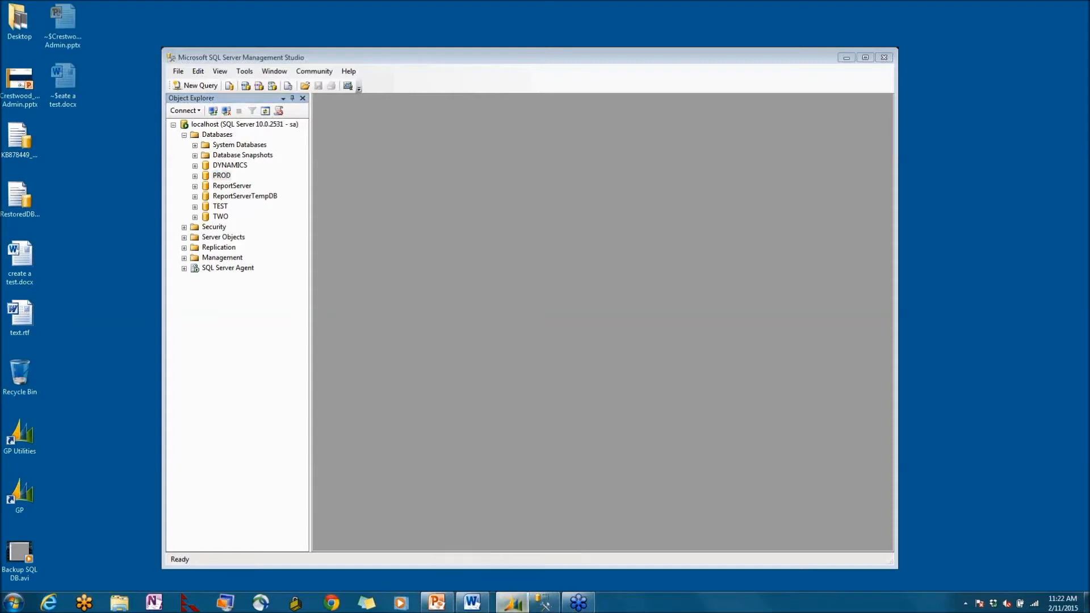
click(443, 603)
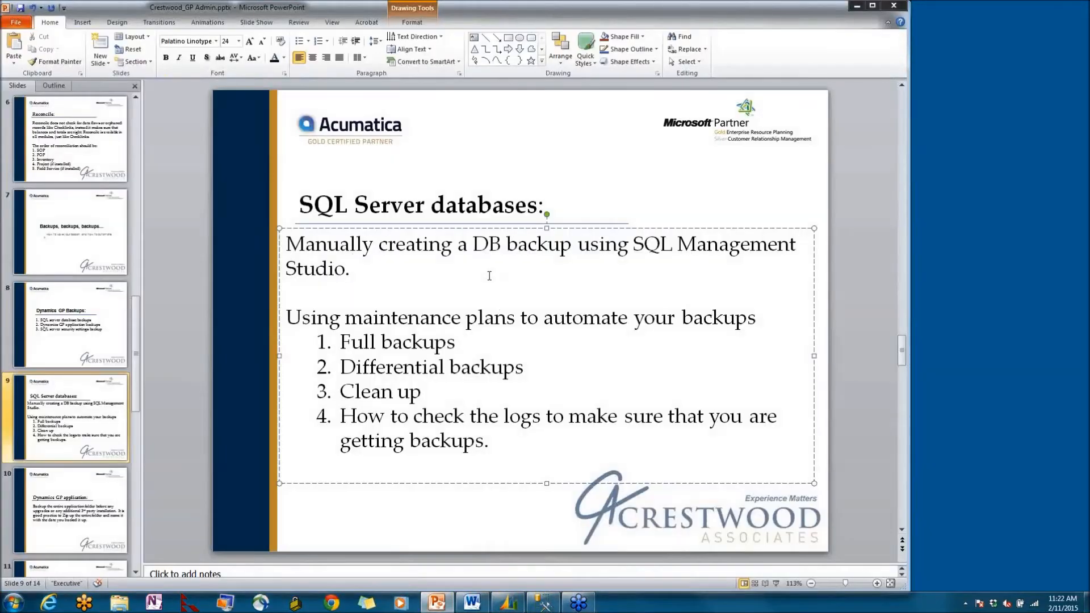
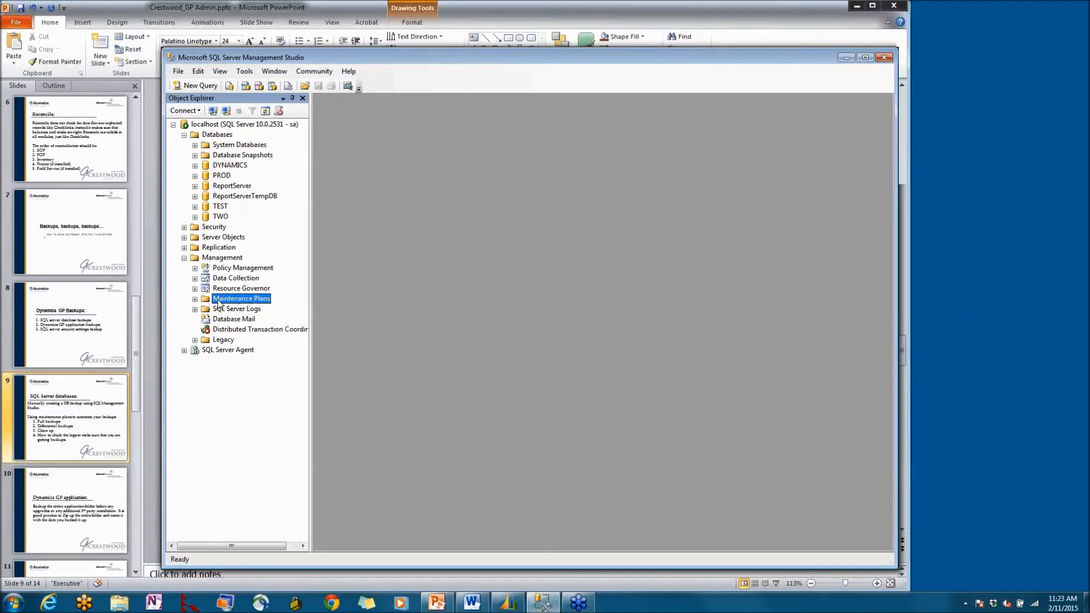
Start the Maintenance Plan Wizard from the server's Maintenance Plans folder and advance to the plan properties
click(195, 299)
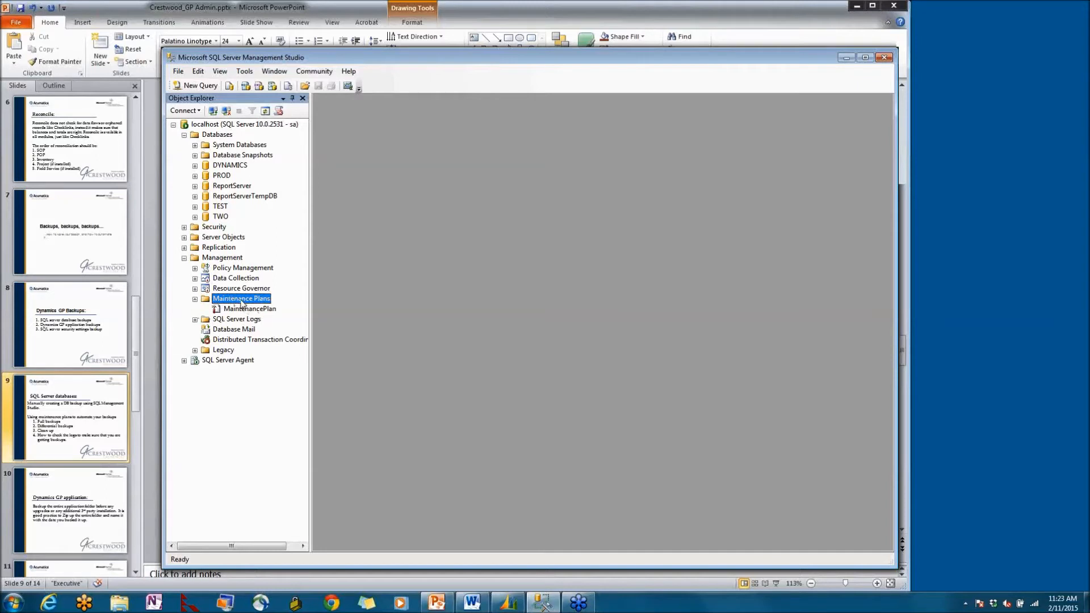
right_click(242, 303)
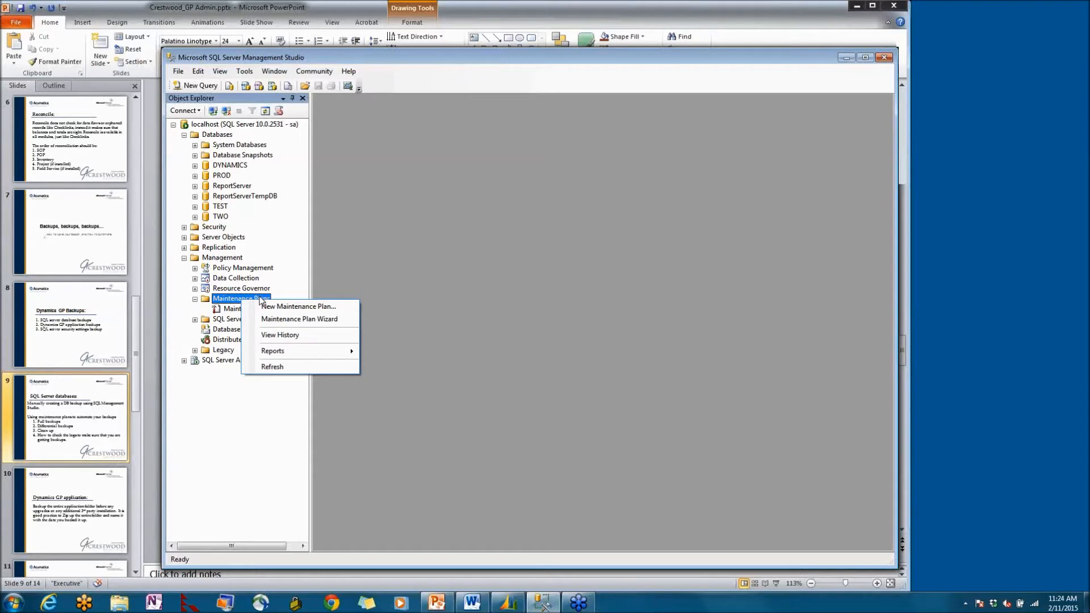
click(307, 323)
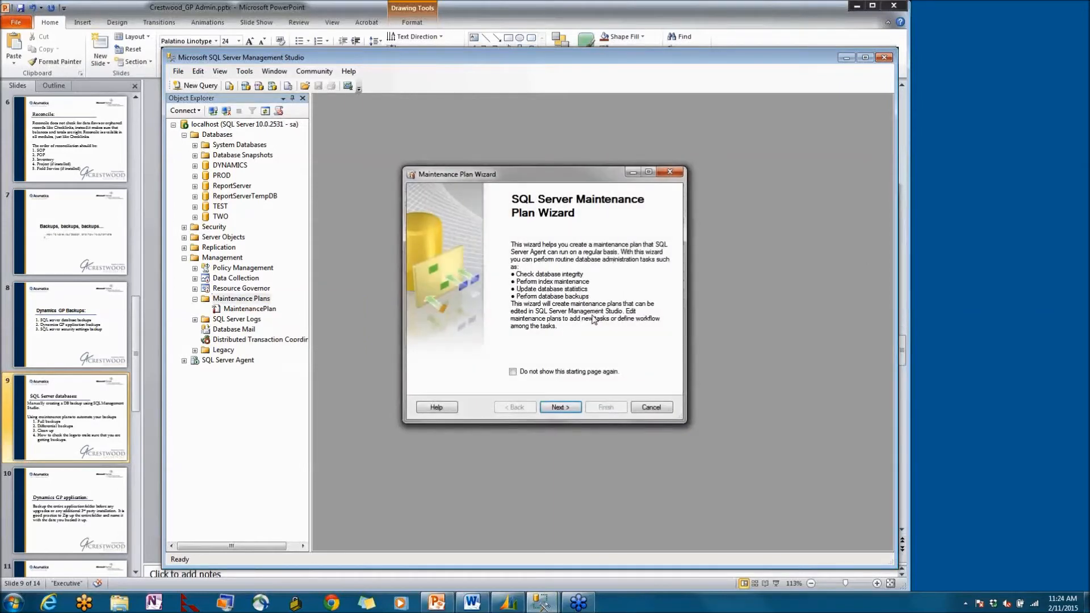
click(570, 409)
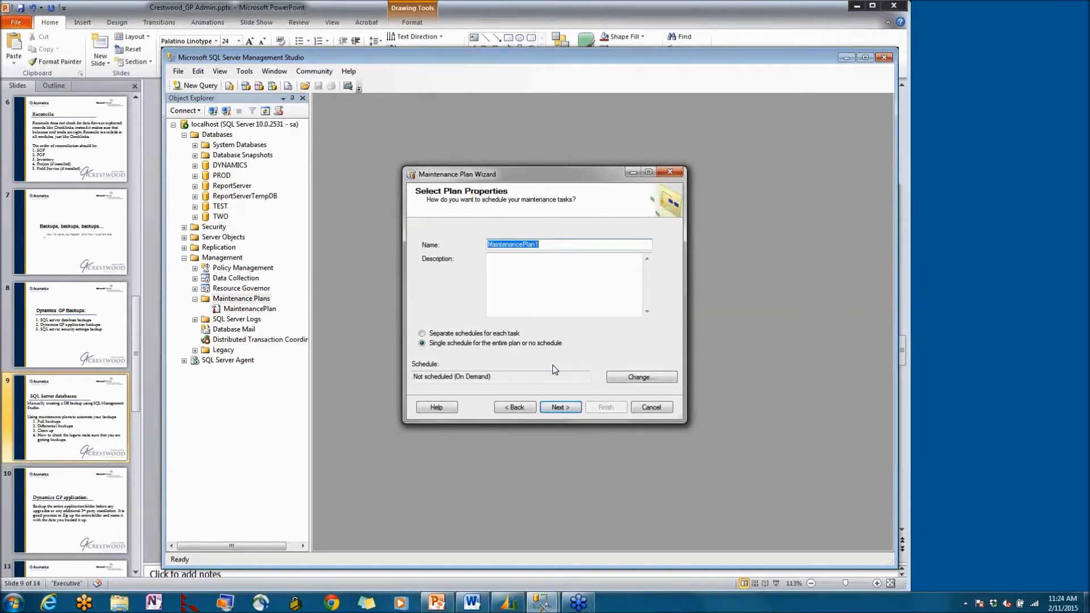
text(AutoBa)
text(ckup)
key(BackSpace)
key(BackSpace)
key(BackSpace)
key(BackSpace)
key(BackSpace)
key(BackSpace)
key(BackSpace)
key(BackSpace)
key(BackSpace)
key(BackSpace)
Name the plan NightlyBackup, describe it as "This plan creates a nightly backup for all the critical databases.", and proceed to the maintenance tasks
text(NightlyBackup)
click(506, 260)
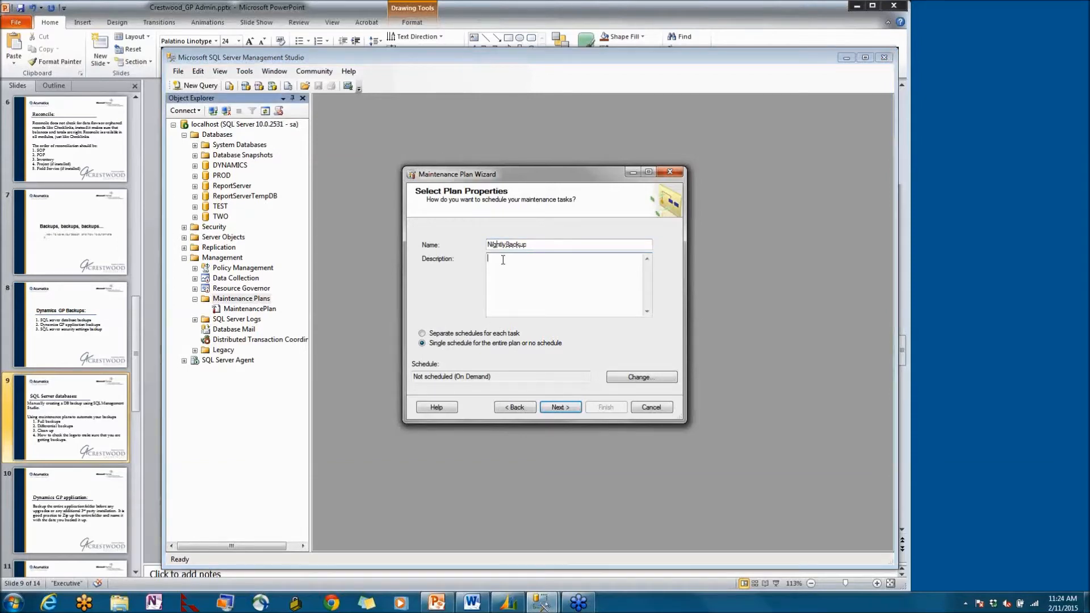
text(This plan creates a nightly)
text(backup for all the critical da)
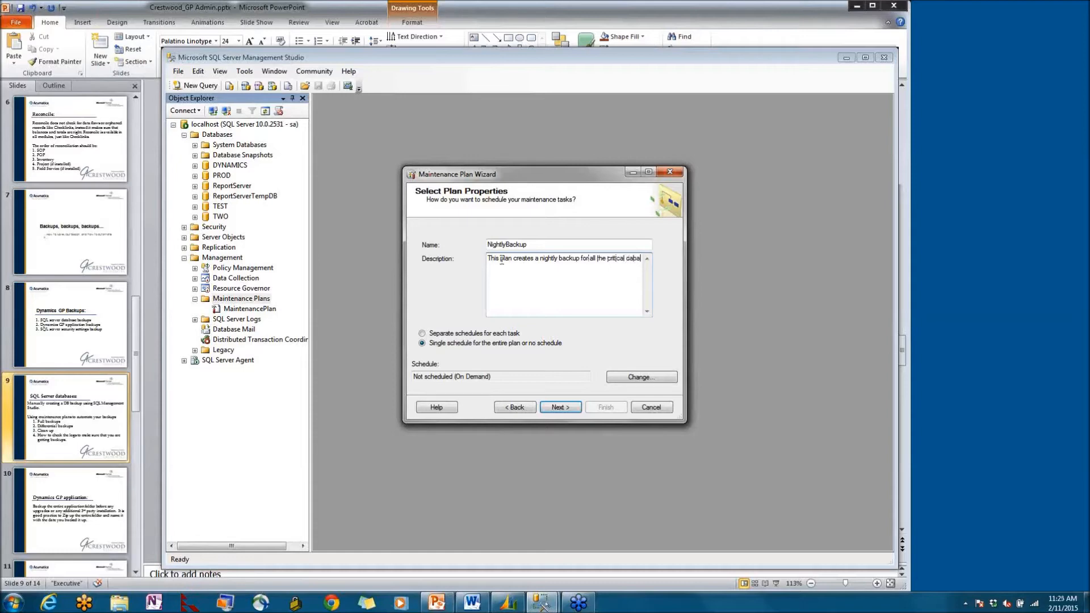
text(bases.)
click(559, 408)
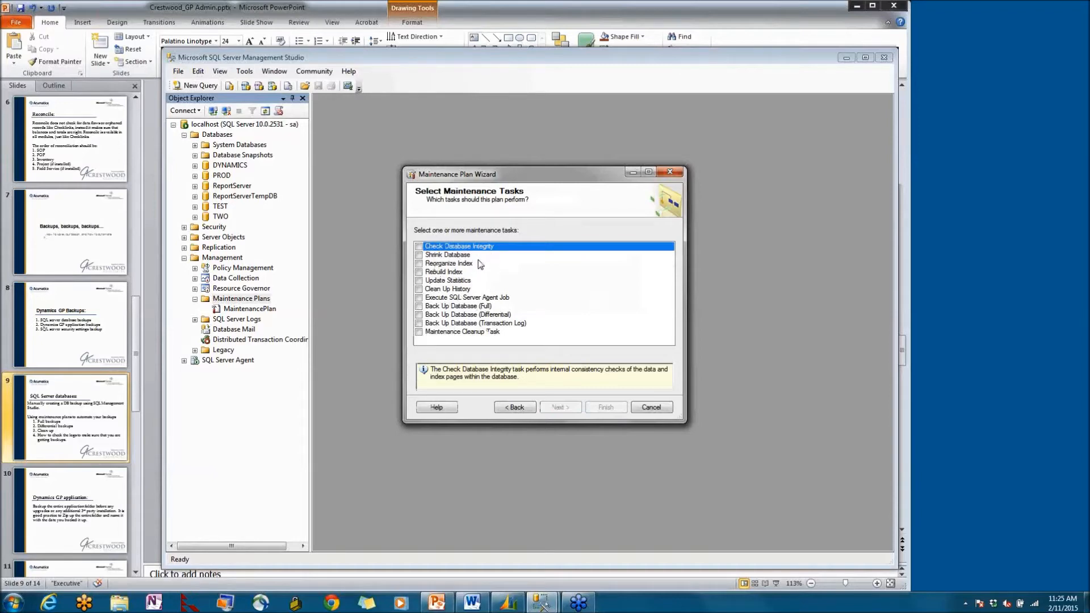
click(517, 407)
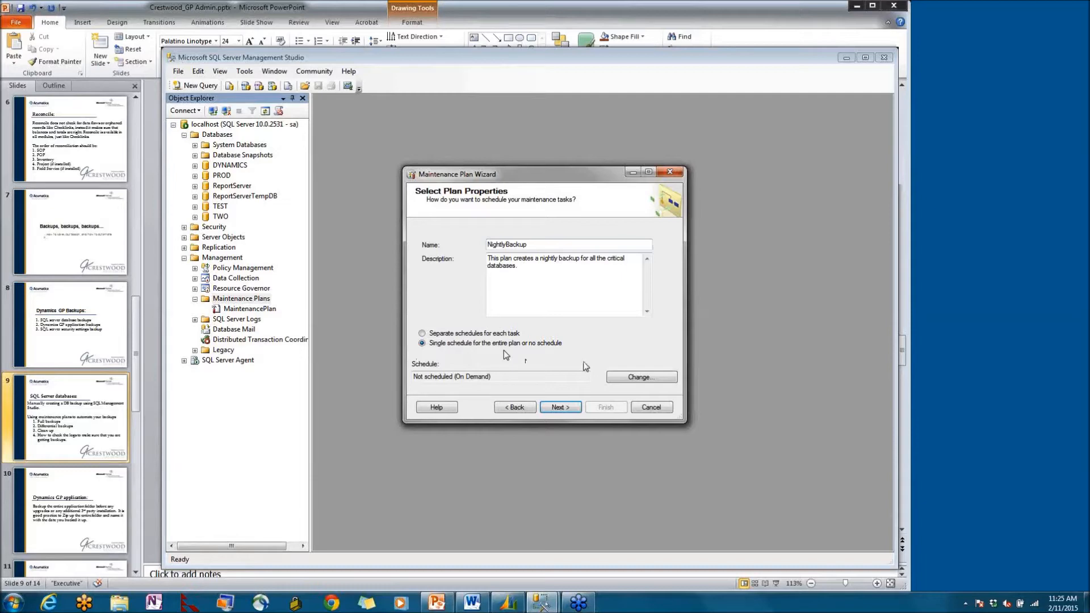
click(575, 408)
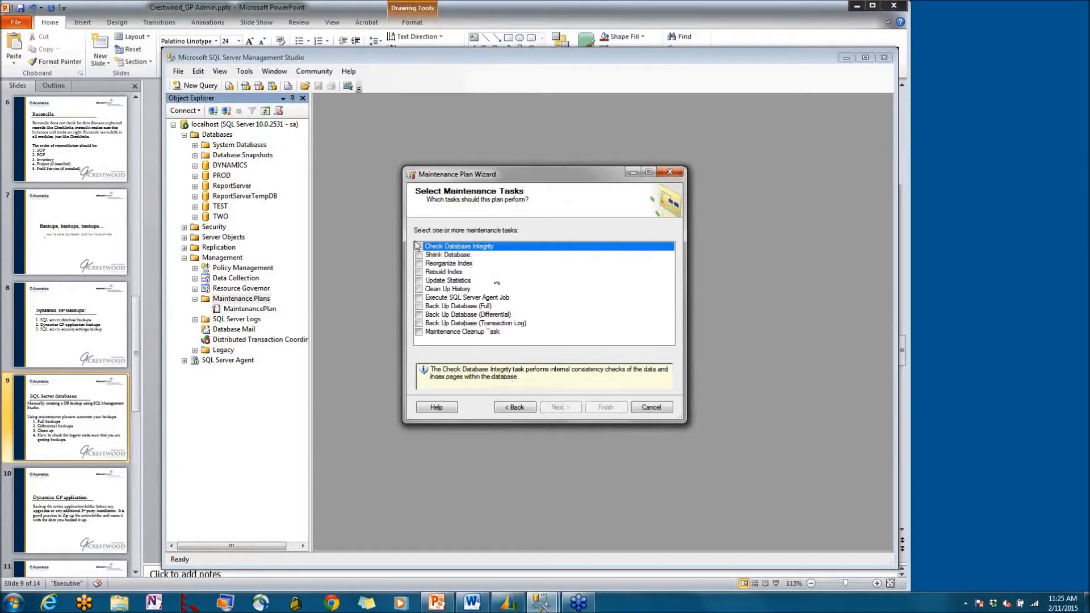
Select the Check Database Integrity, Shrink Database, and Back Up Database (Full) tasks for the maintenance plan
drag(494, 175, 509, 147)
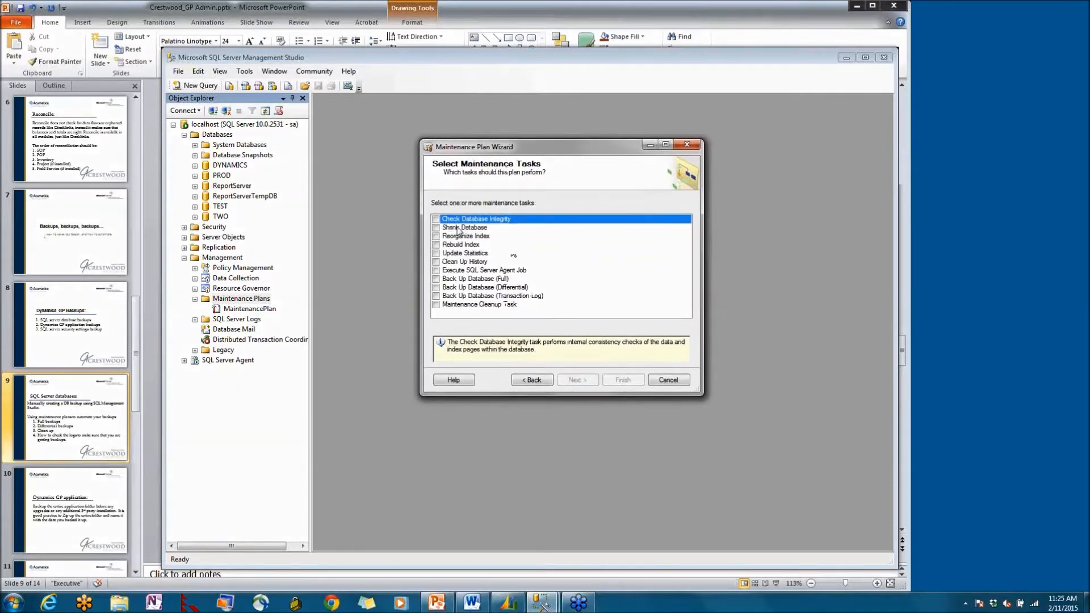
click(436, 219)
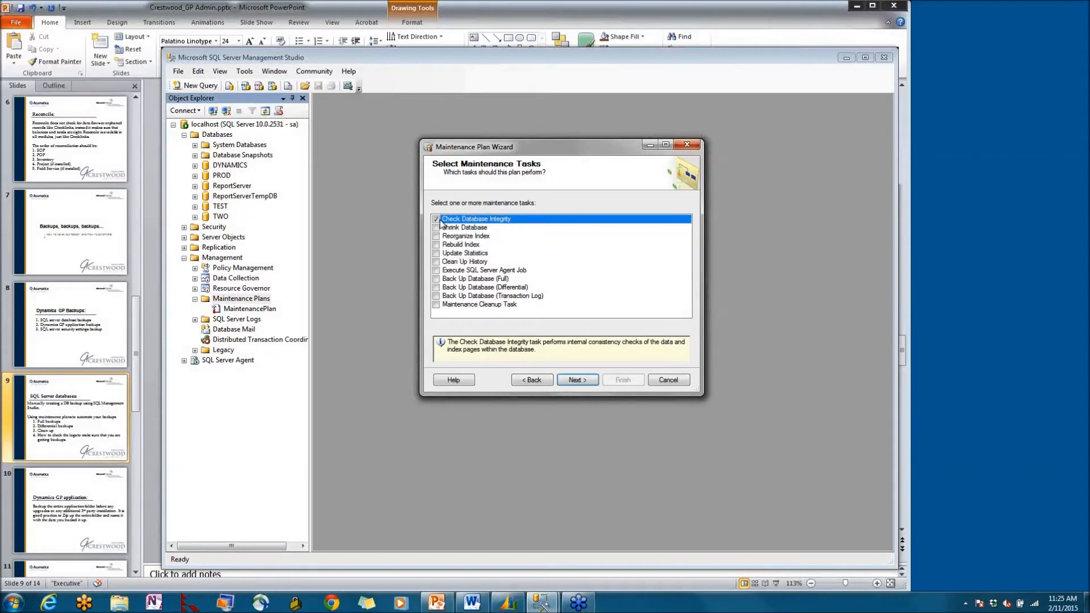
click(436, 230)
click(436, 228)
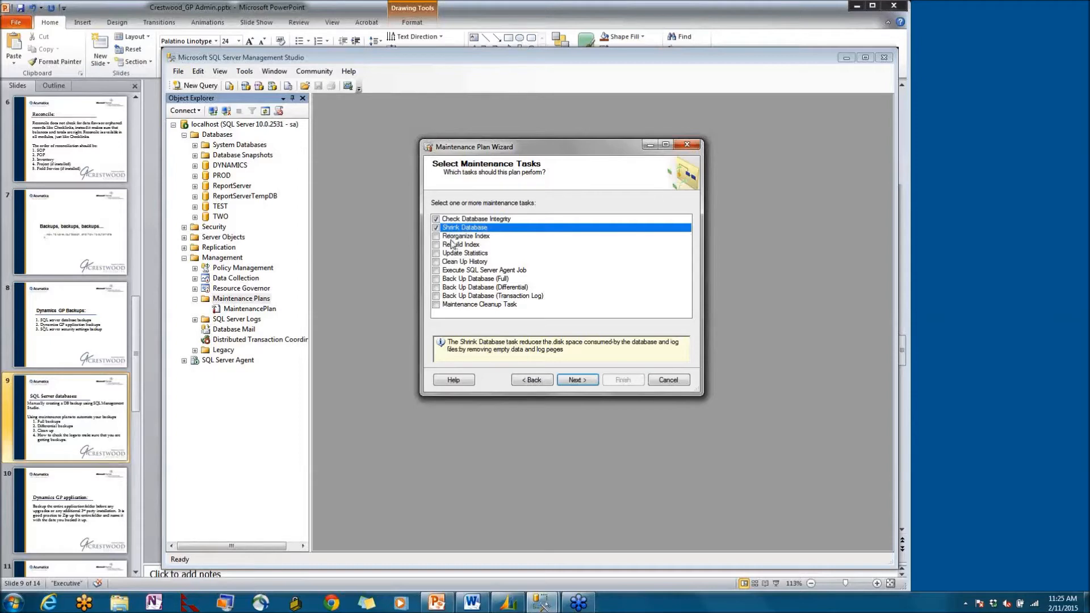
click(435, 279)
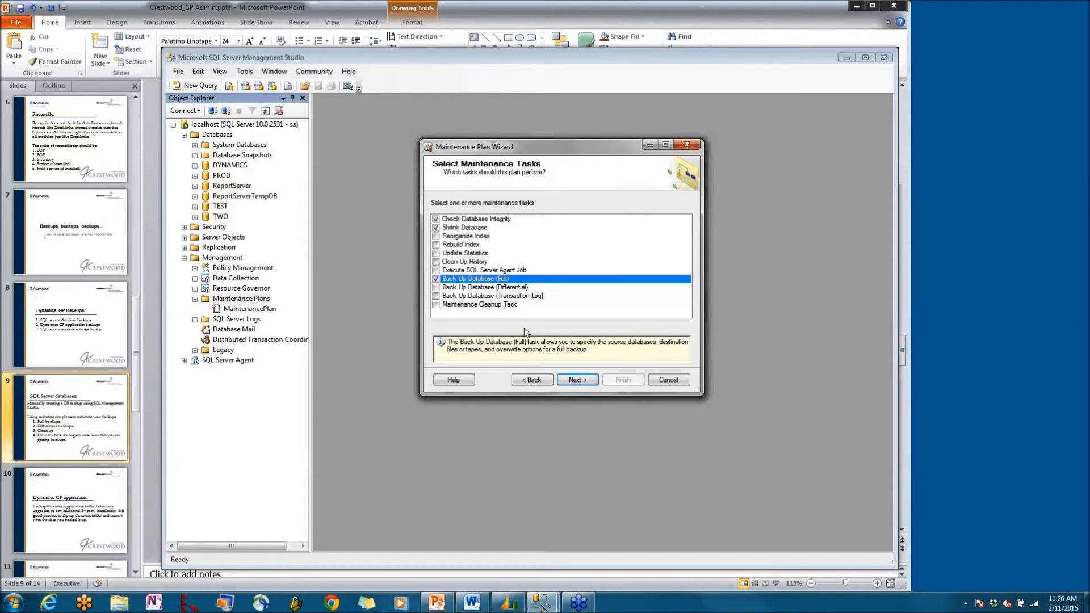
click(469, 244)
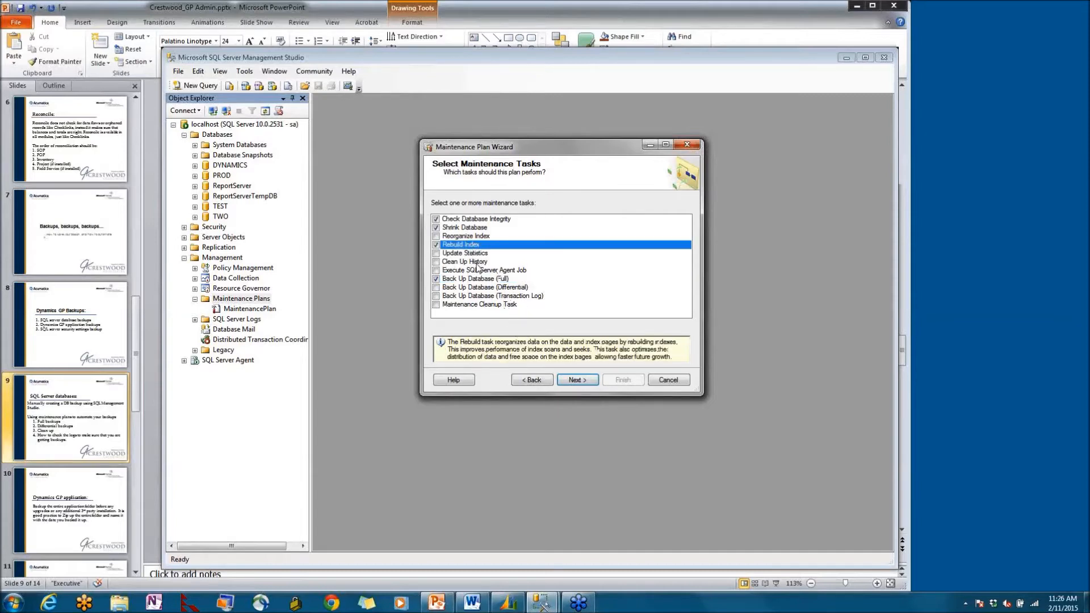
click(471, 253)
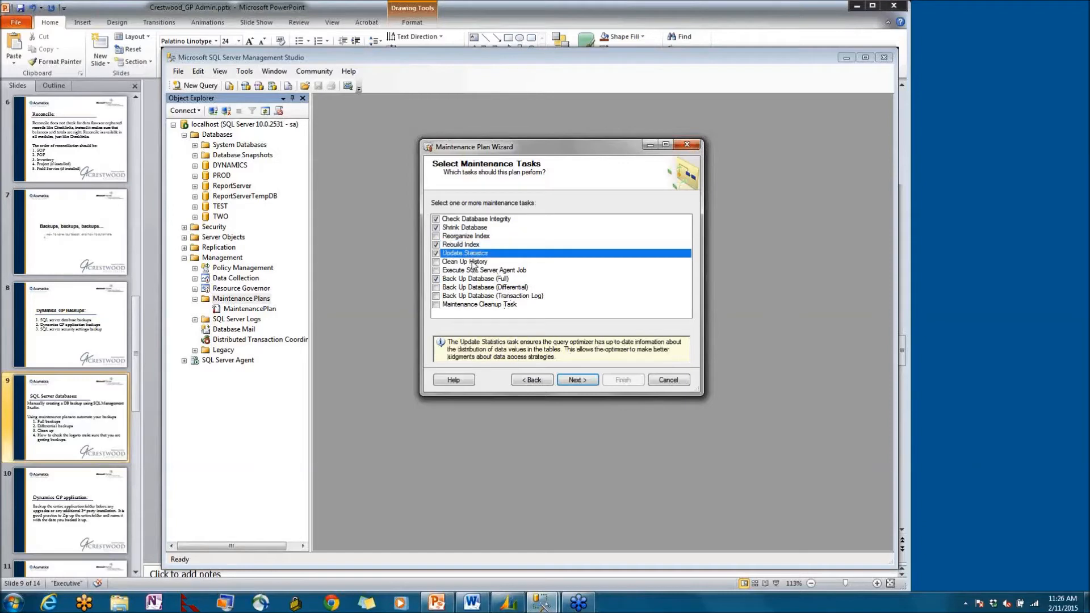
click(467, 262)
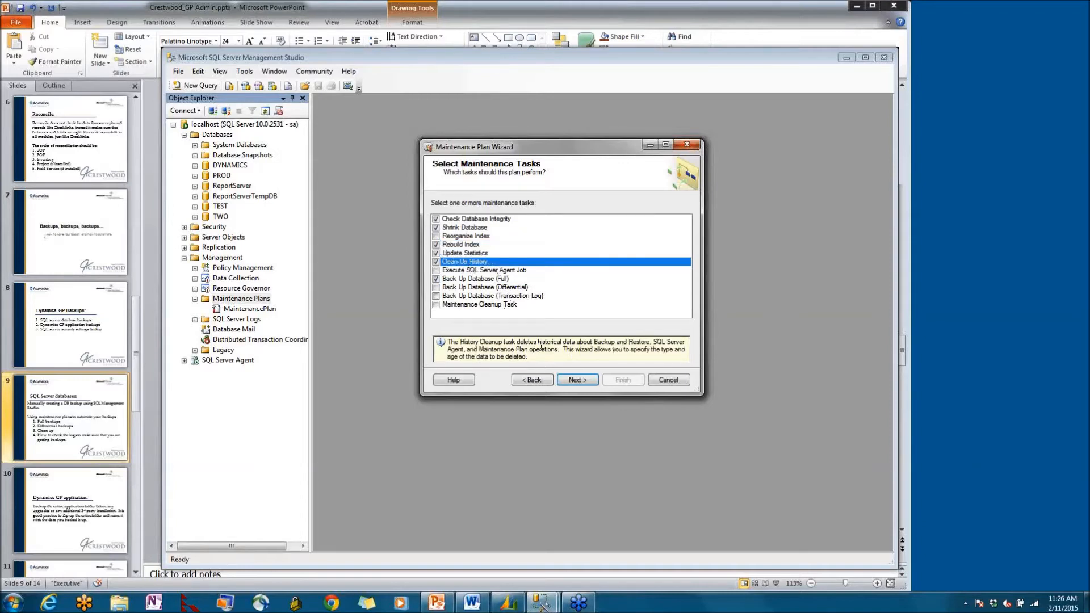
click(435, 245)
click(436, 253)
click(436, 262)
Accept the selected tasks and keep their order: Check Database Integrity, Shrink Database, Back Up Database (Full)
click(582, 385)
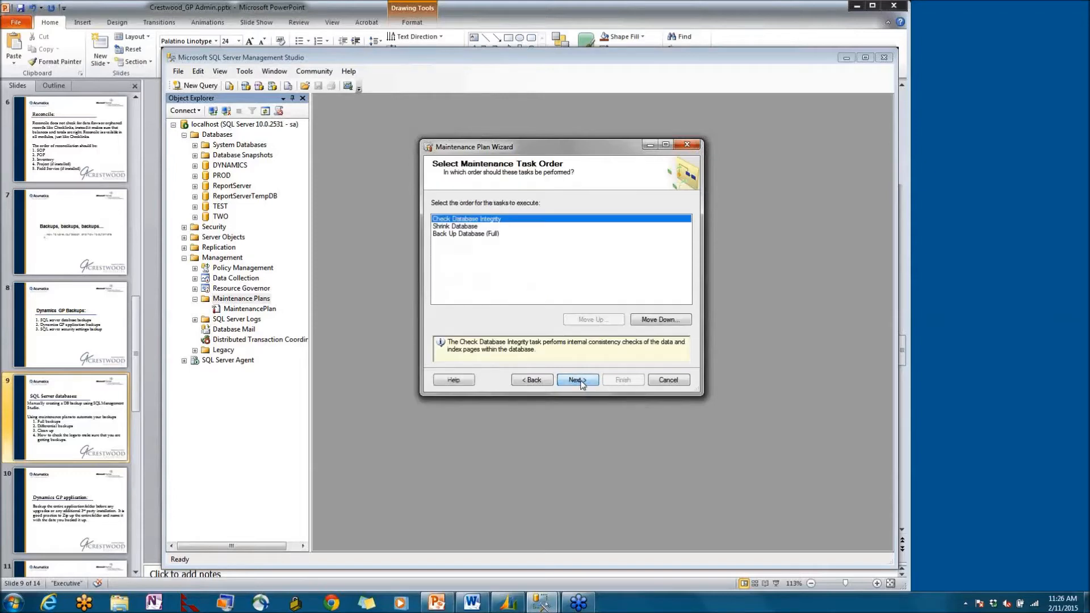
click(518, 227)
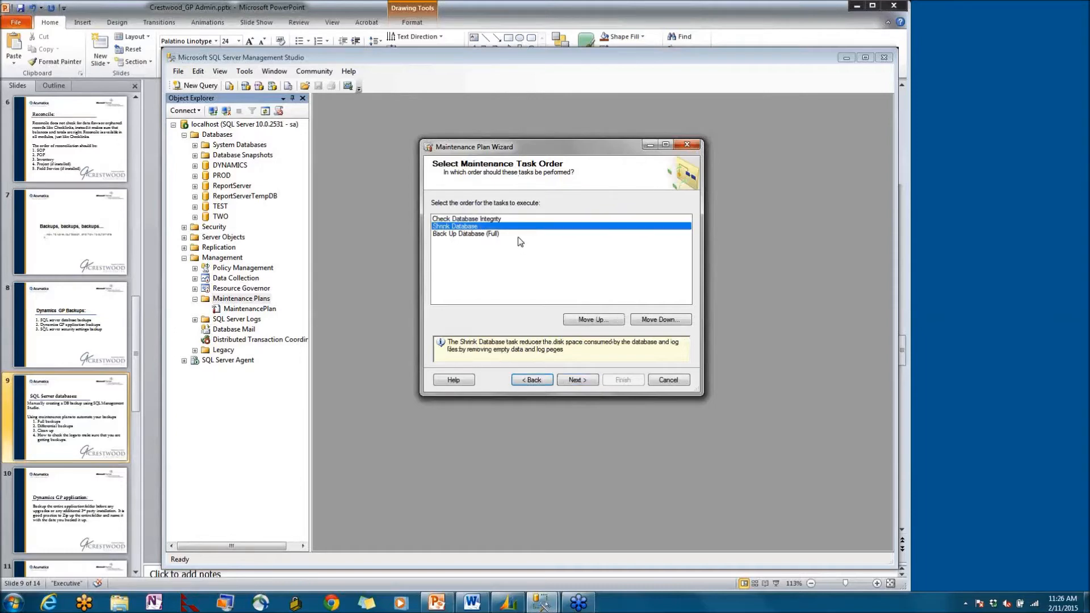
click(519, 234)
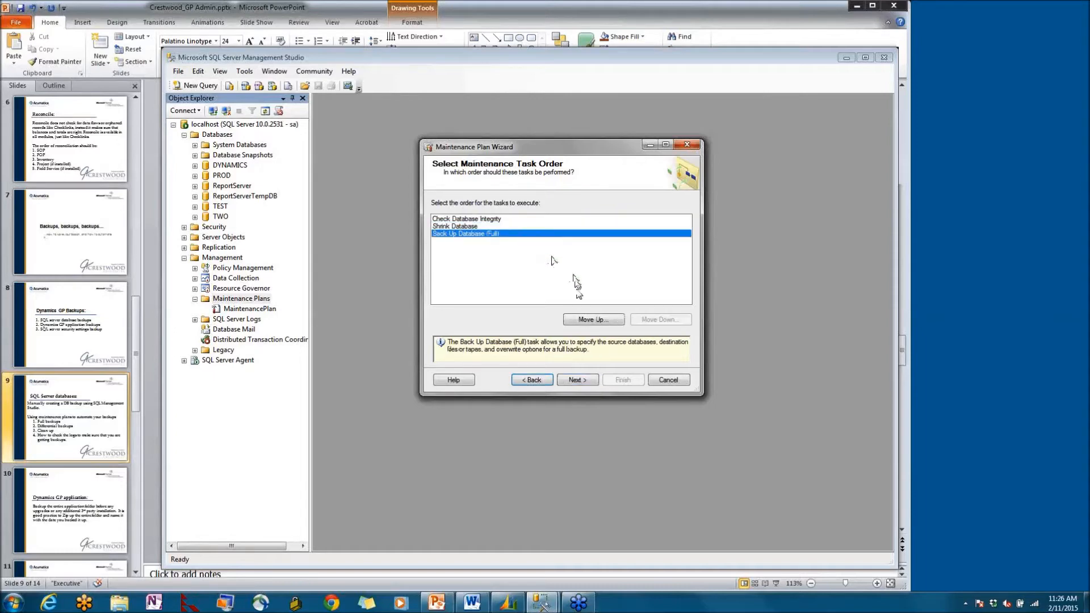
click(584, 381)
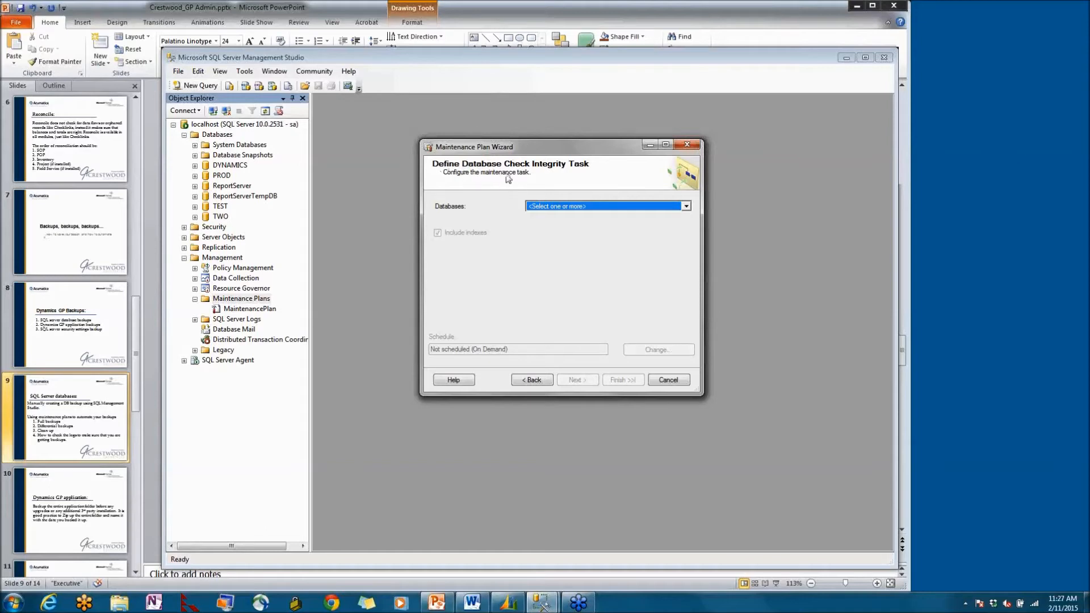
Set the integrity check to cover all databases, ignore databases that are not online, and continue to the shrink task
click(685, 206)
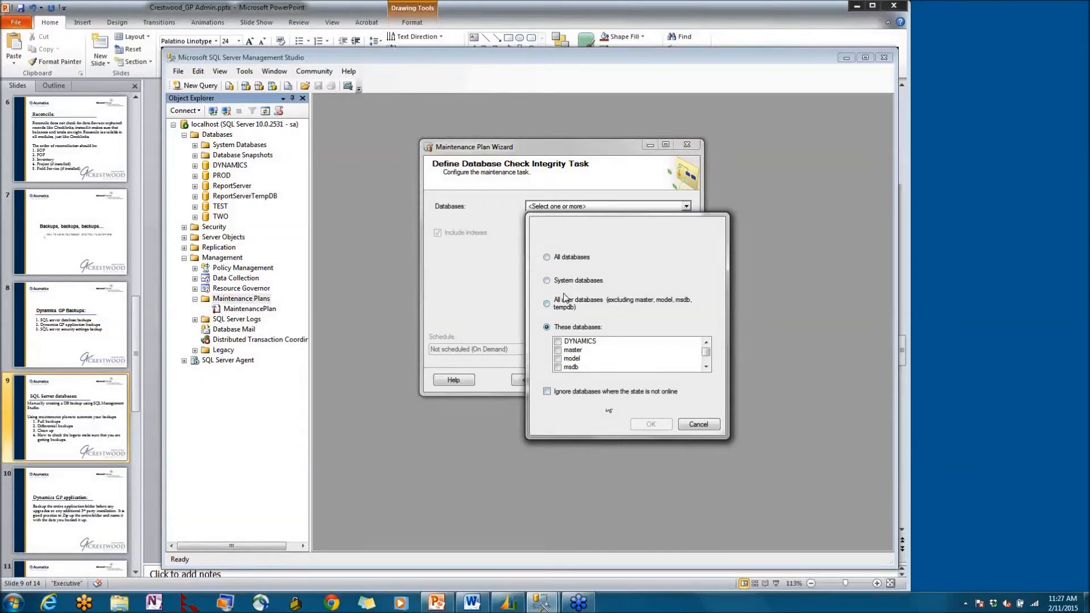
click(547, 259)
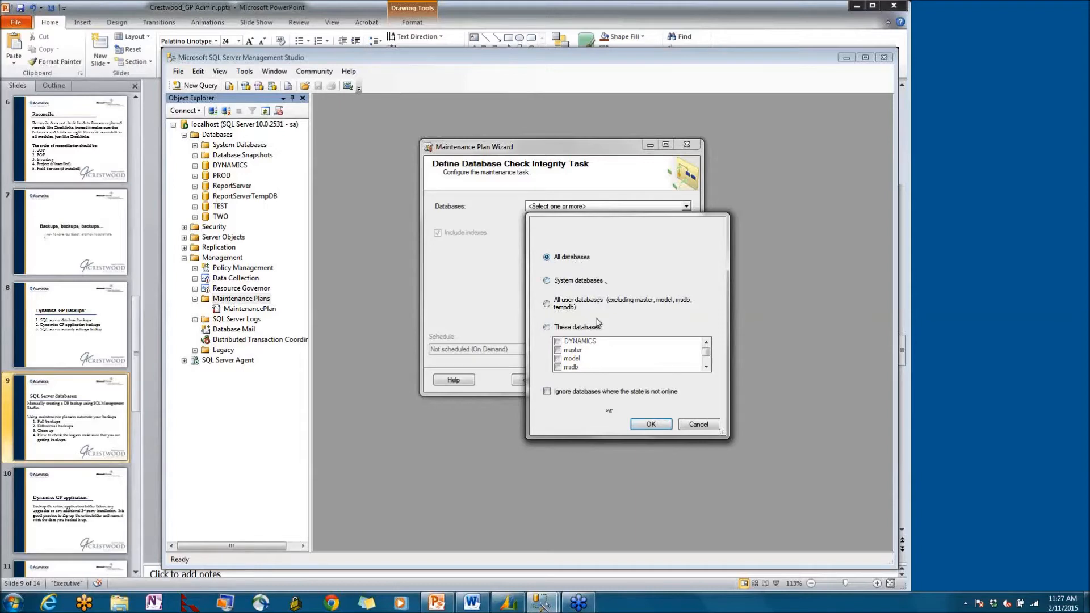
click(558, 326)
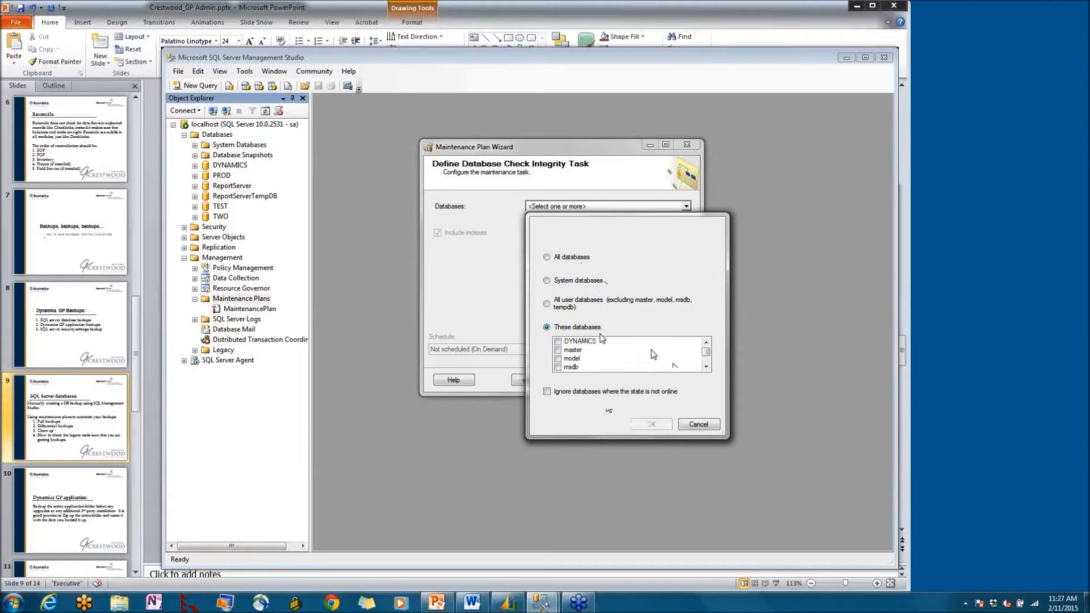
click(706, 366)
click(706, 367)
click(707, 366)
click(706, 367)
click(706, 367)
drag(706, 358, 707, 345)
click(557, 256)
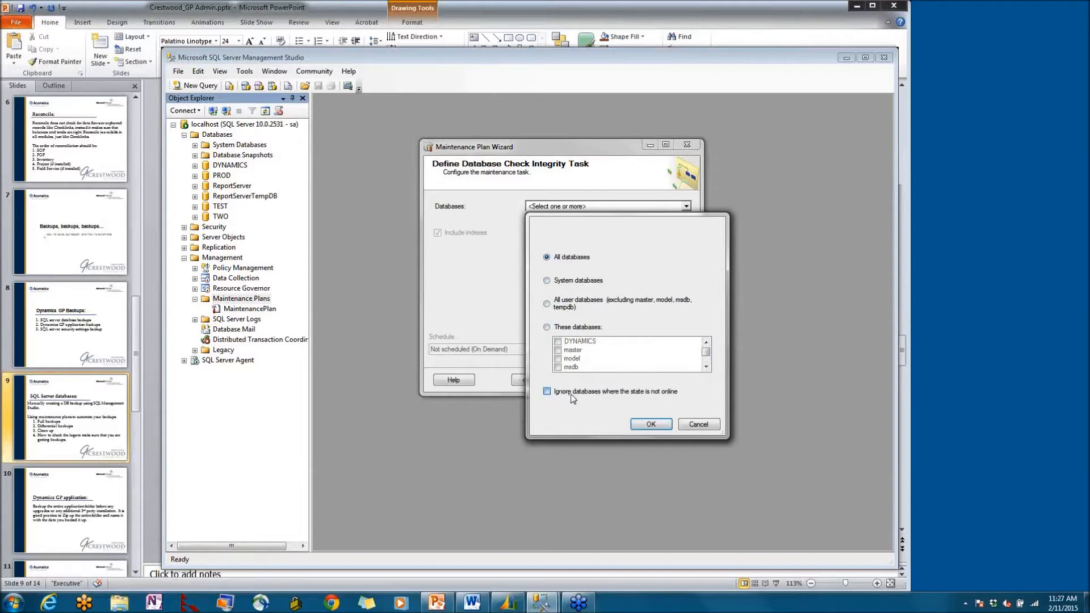
click(546, 392)
click(662, 428)
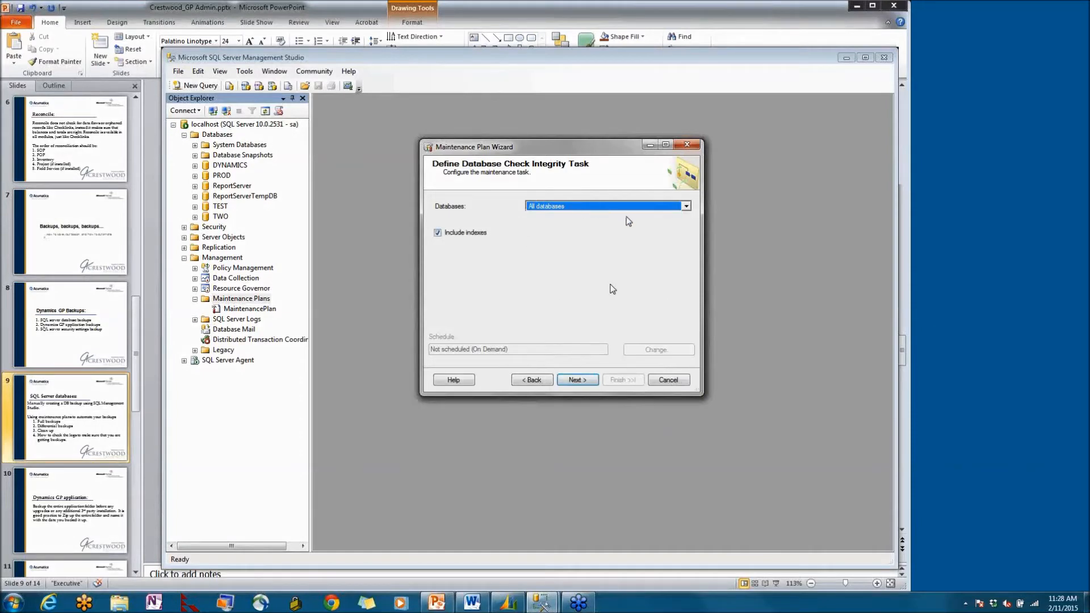
click(583, 384)
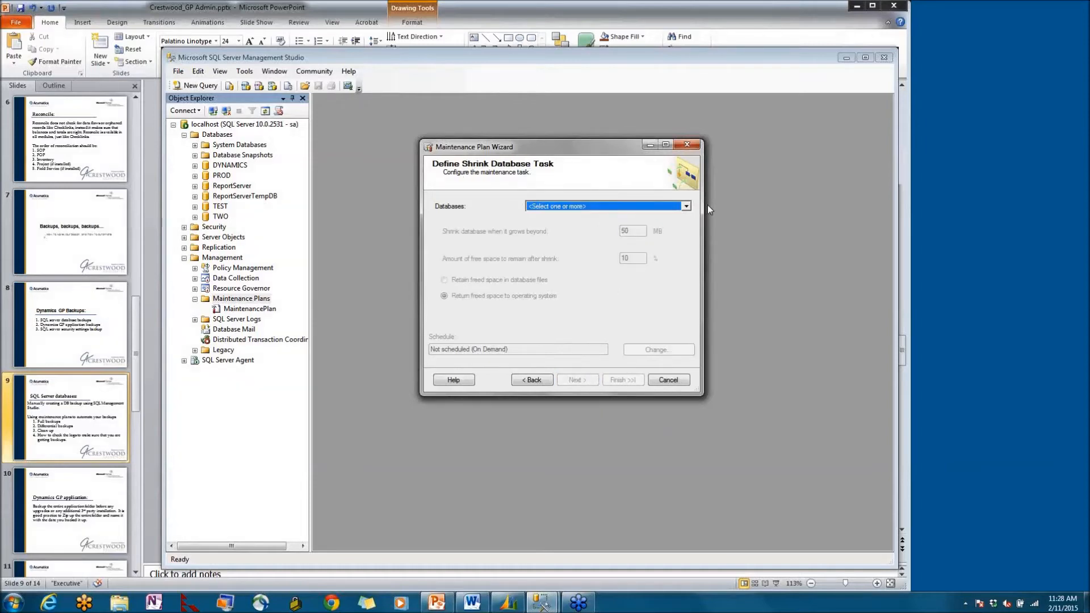
Apply the shrink task to all databases, keep its default size and free-space settings, and continue to the full backup task
click(686, 206)
click(561, 258)
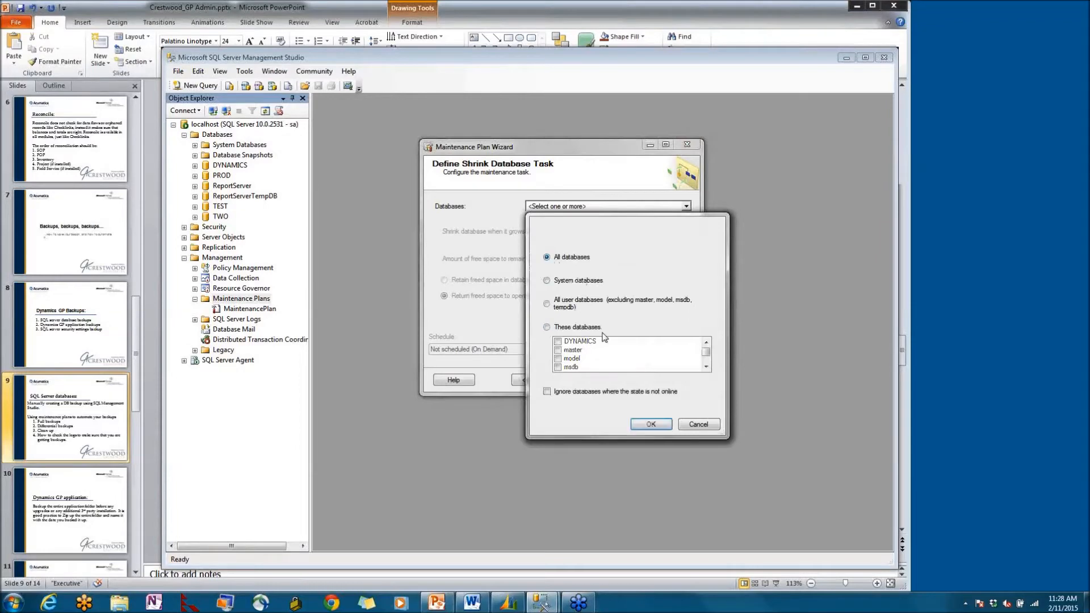
click(578, 391)
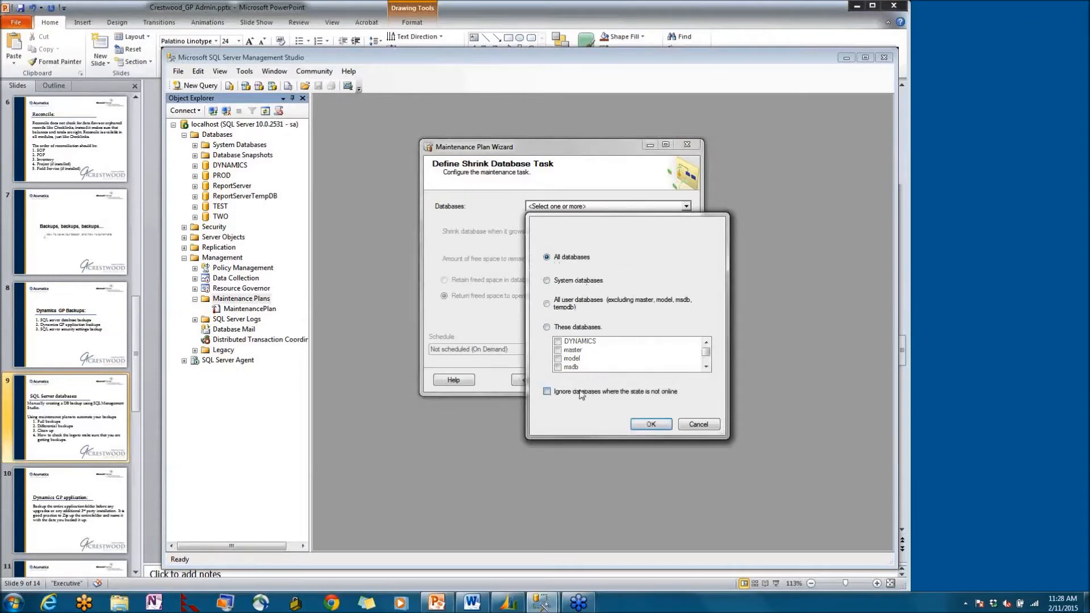
click(660, 426)
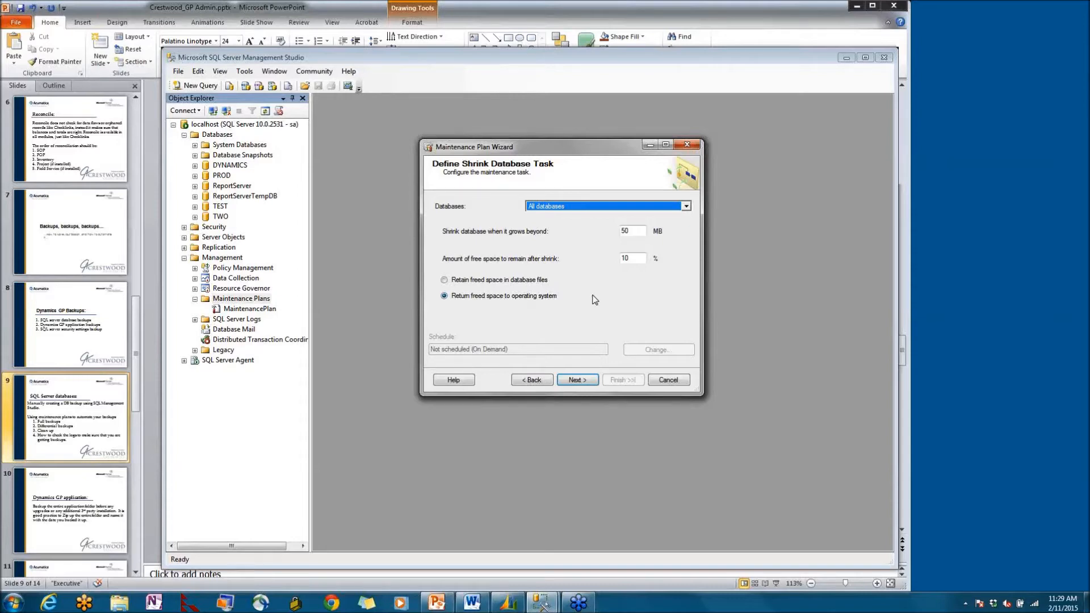
click(585, 383)
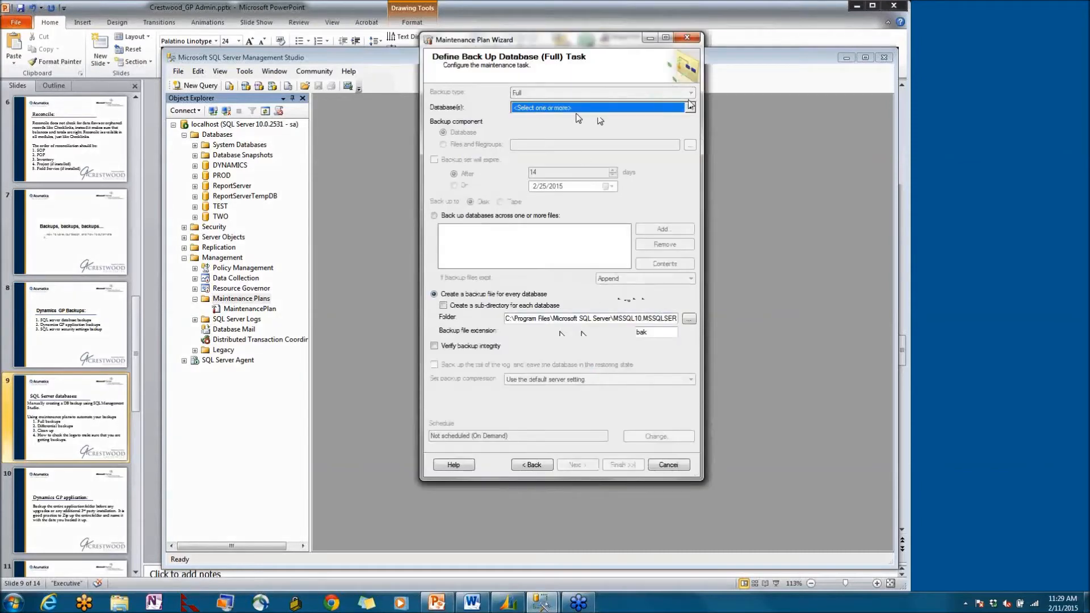
Set the full backup task to cover all databases and ignore those whose state is not online
drag(488, 50, 460, 87)
click(660, 144)
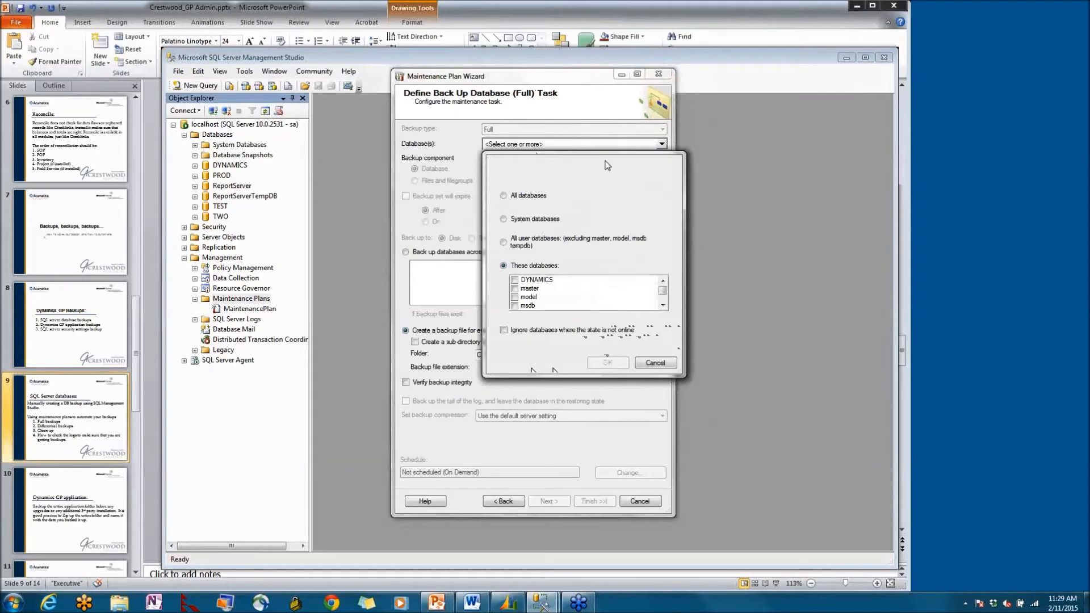
click(511, 199)
click(504, 330)
click(607, 364)
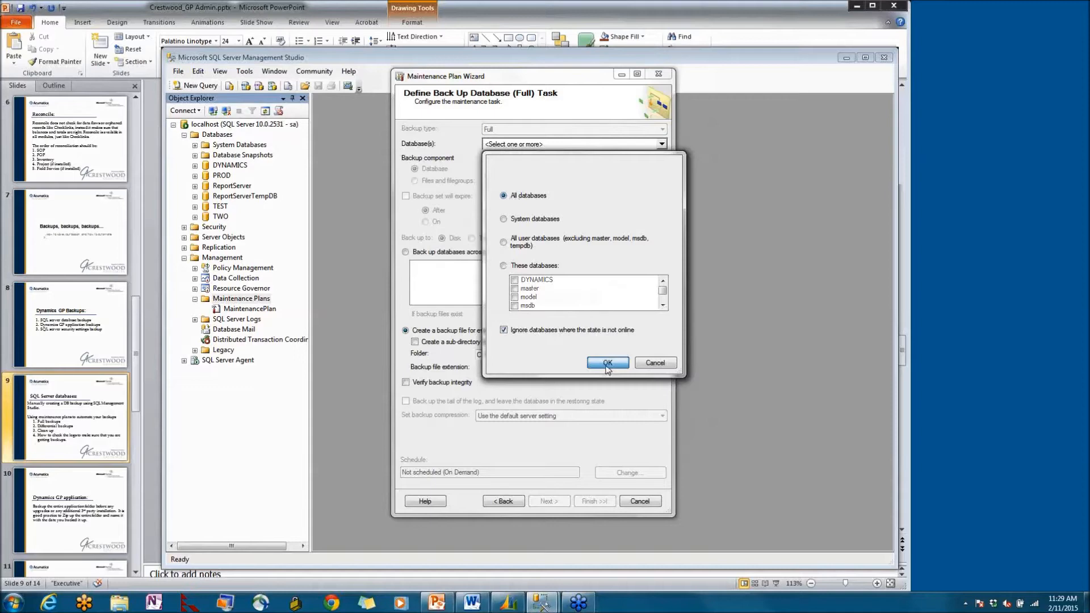
click(607, 364)
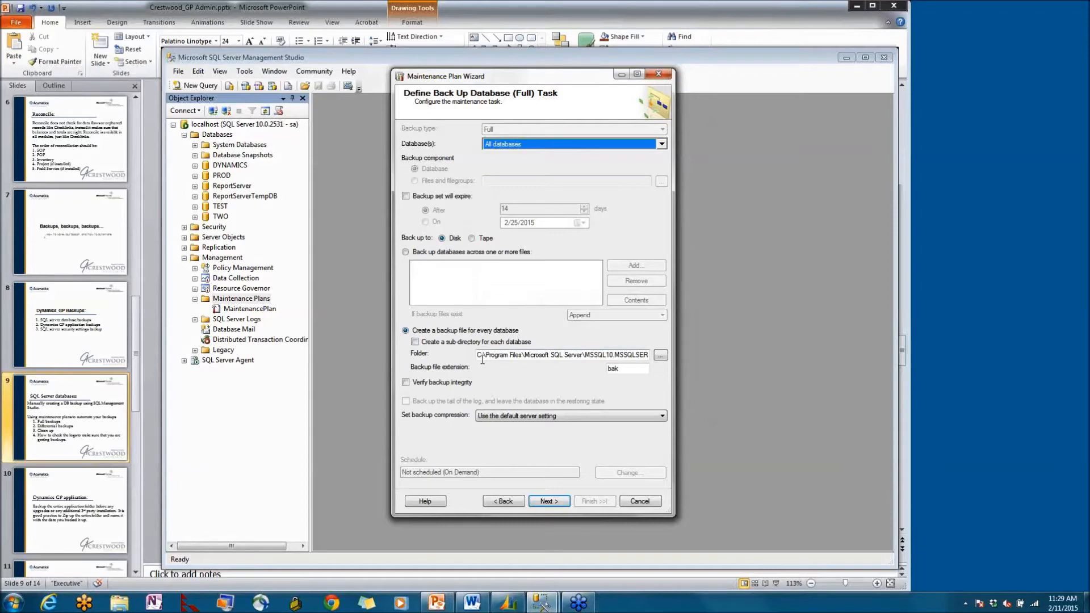
Examine the destination folder path and the backup file extension of the full backup task
drag(479, 353, 651, 354)
right_click(605, 353)
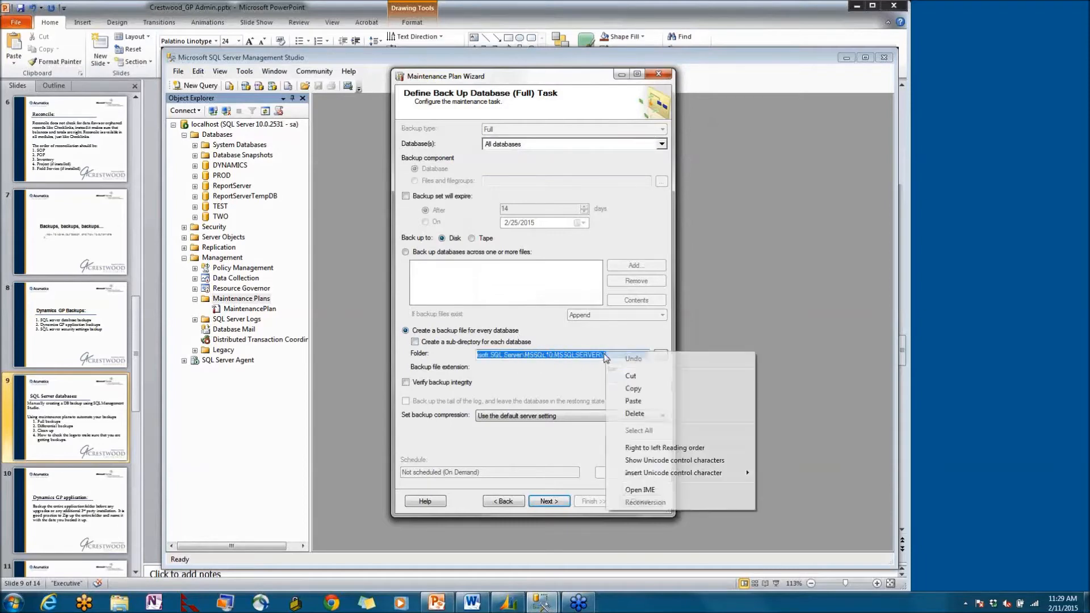
click(605, 388)
click(578, 355)
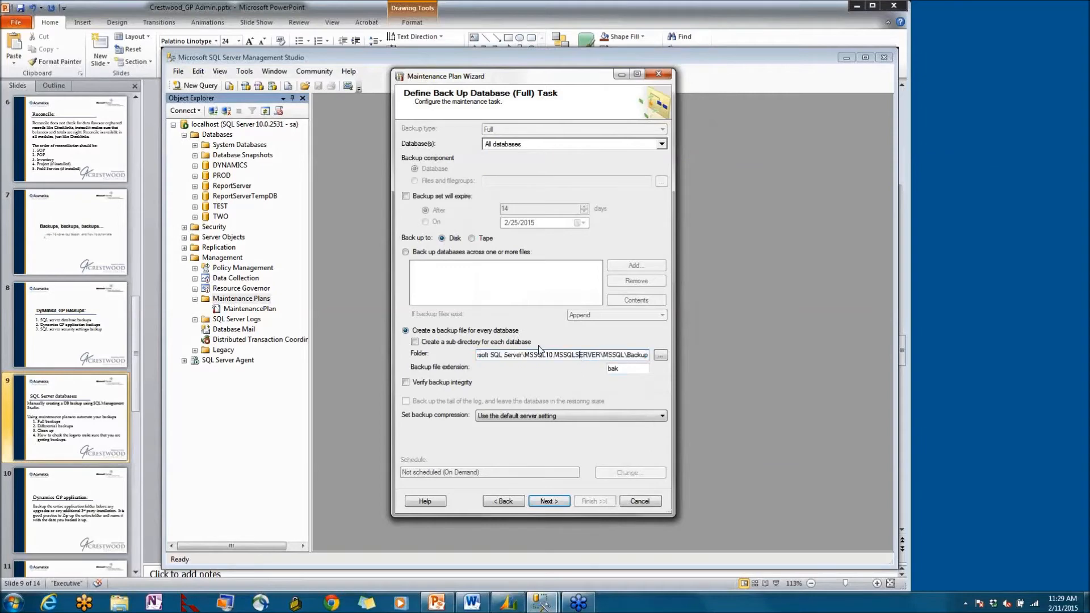
mouse_move(479, 355)
mouse_down()
mouse_move(650, 354)
mouse_move(444, 339)
mouse_move(539, 355)
mouse_move(492, 354)
mouse_up()
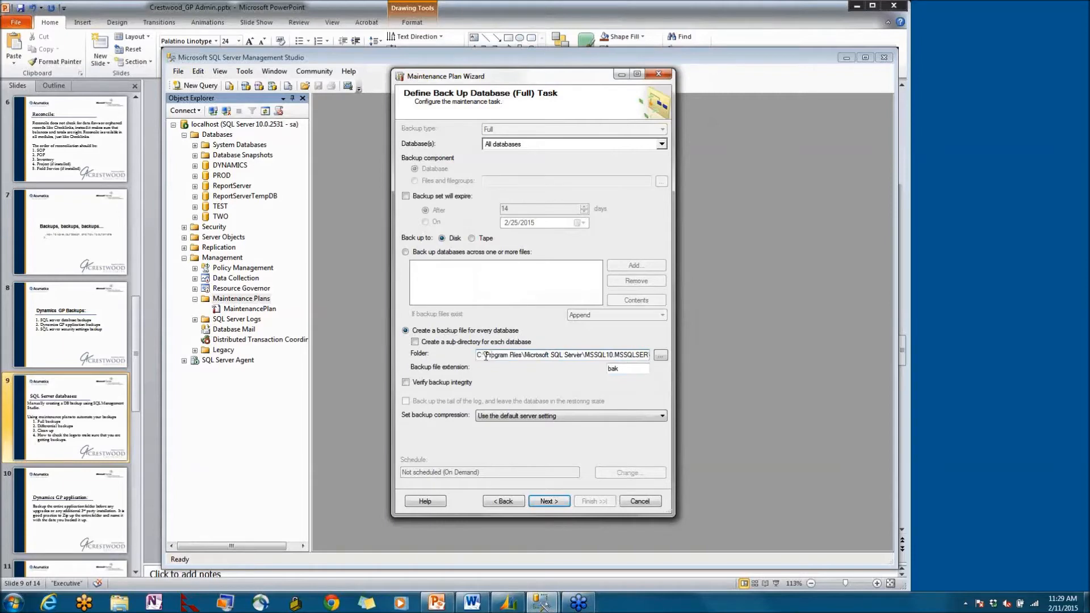
click(632, 370)
Enable backup integrity verification, set the backup compression to Compress backup, and proceed to the report options
click(406, 383)
click(662, 417)
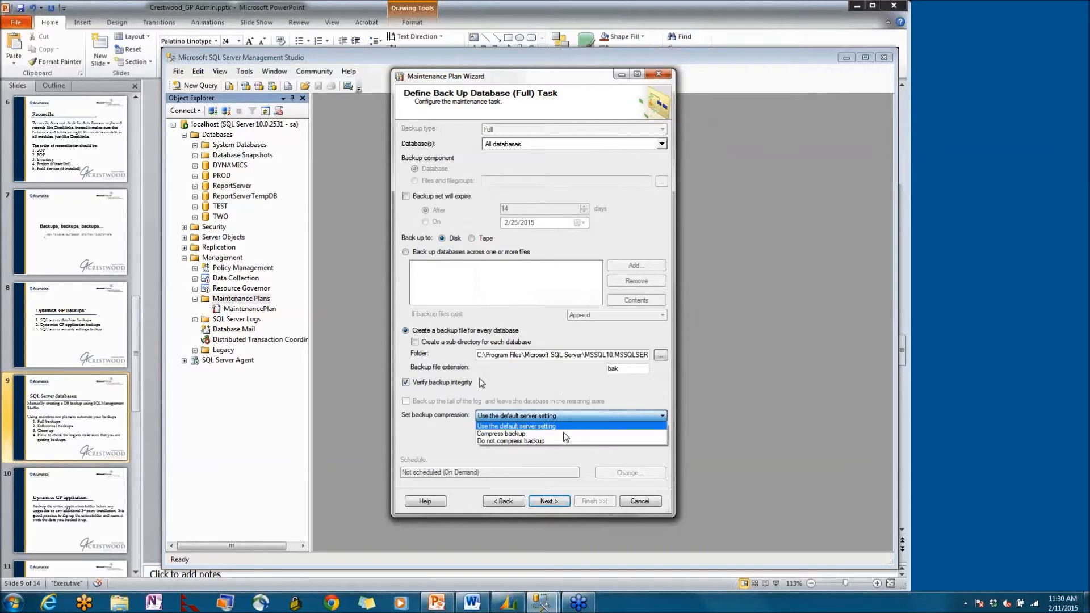
click(524, 434)
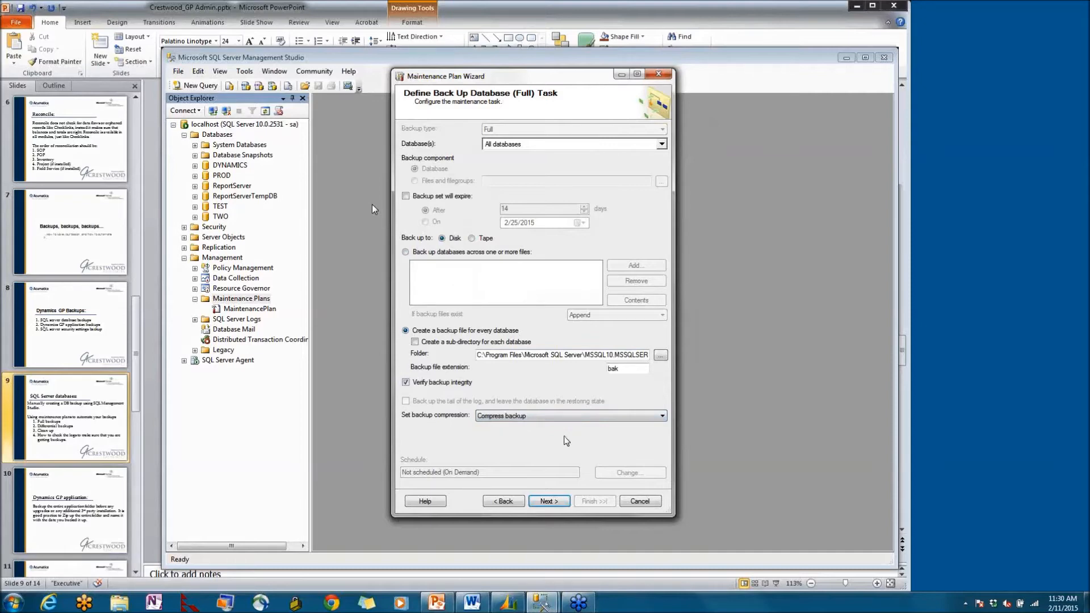
click(549, 501)
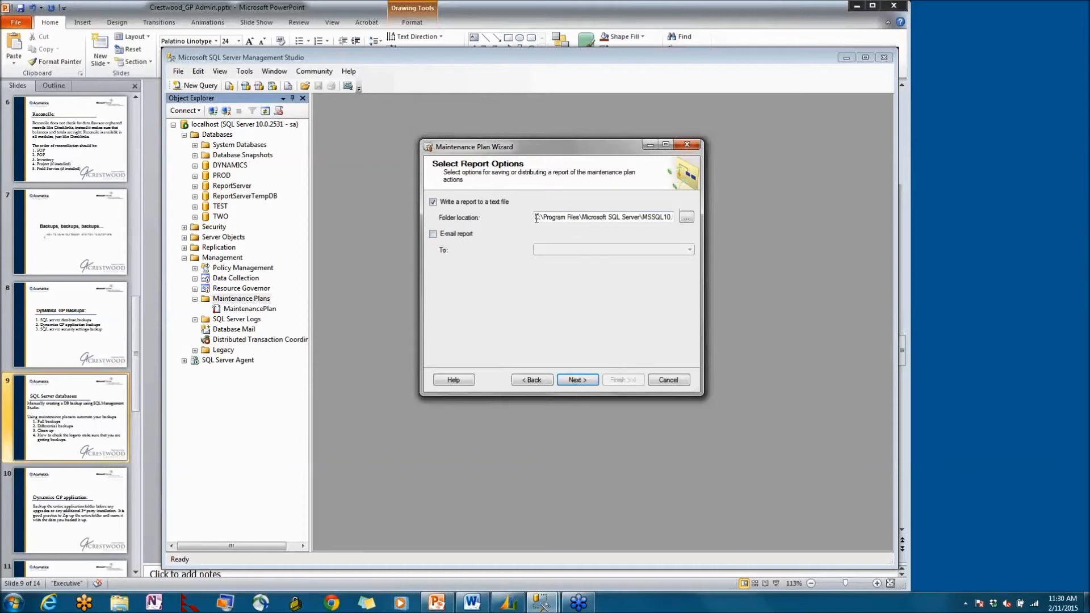
Check the report's folder location, keep writing the report to a text file, and advance to the wizard's final summary
drag(536, 218, 702, 207)
click(686, 220)
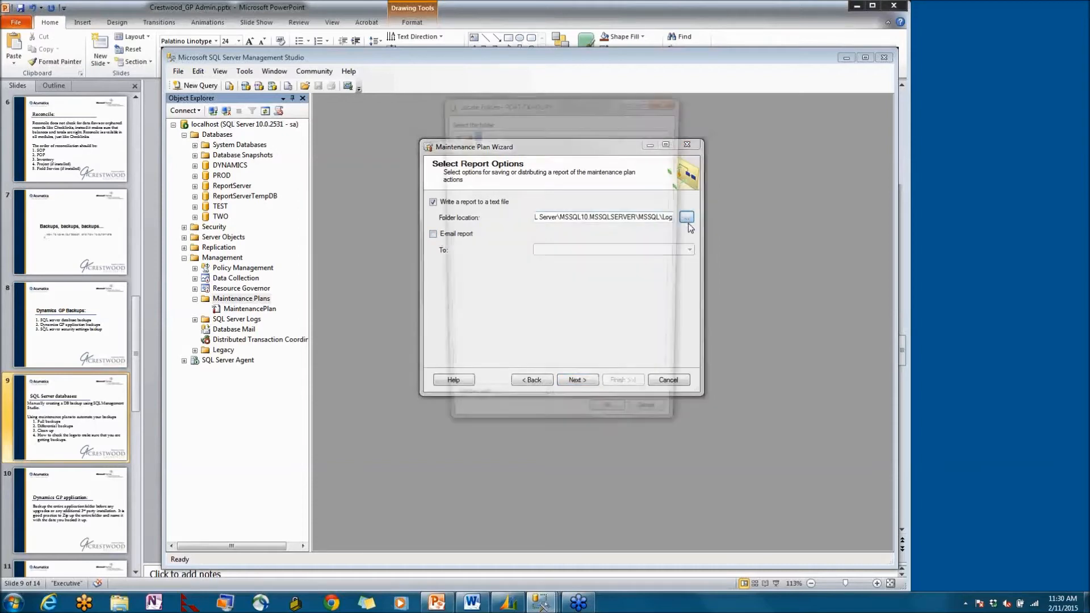
click(640, 429)
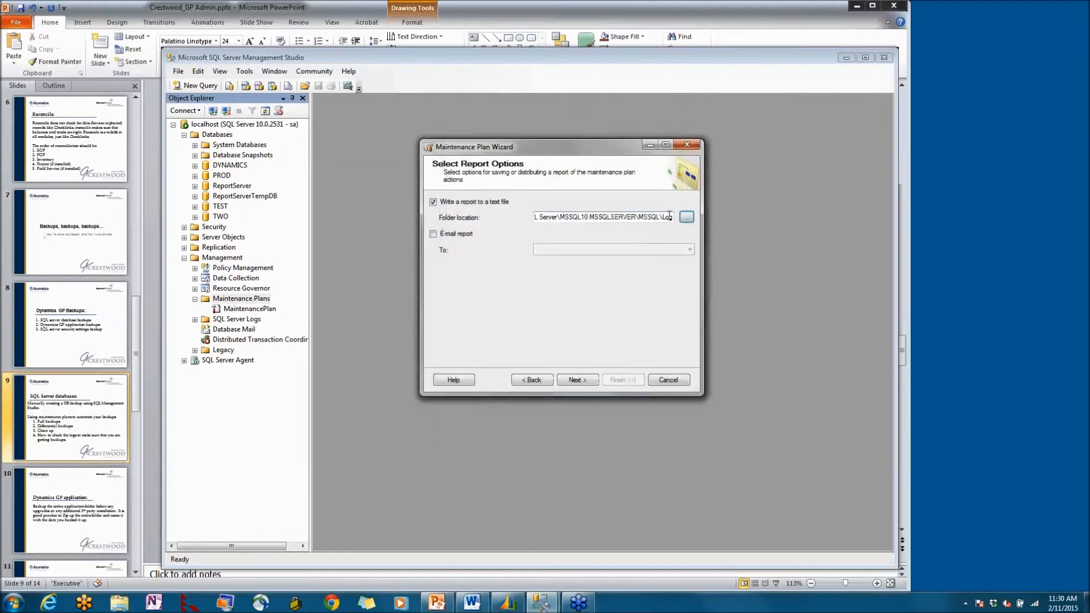
drag(673, 217, 664, 218)
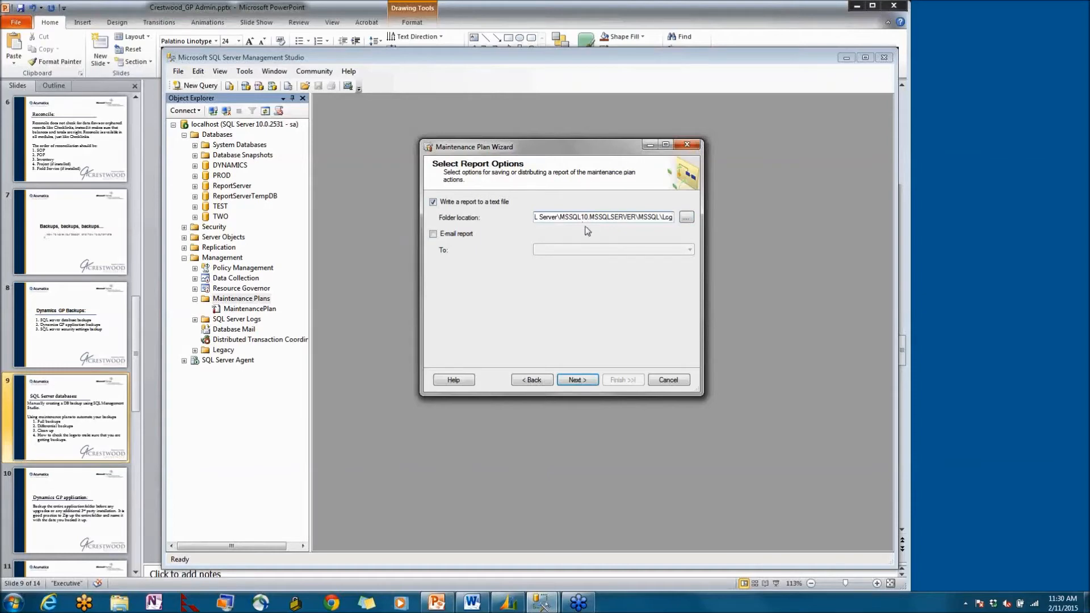
click(585, 387)
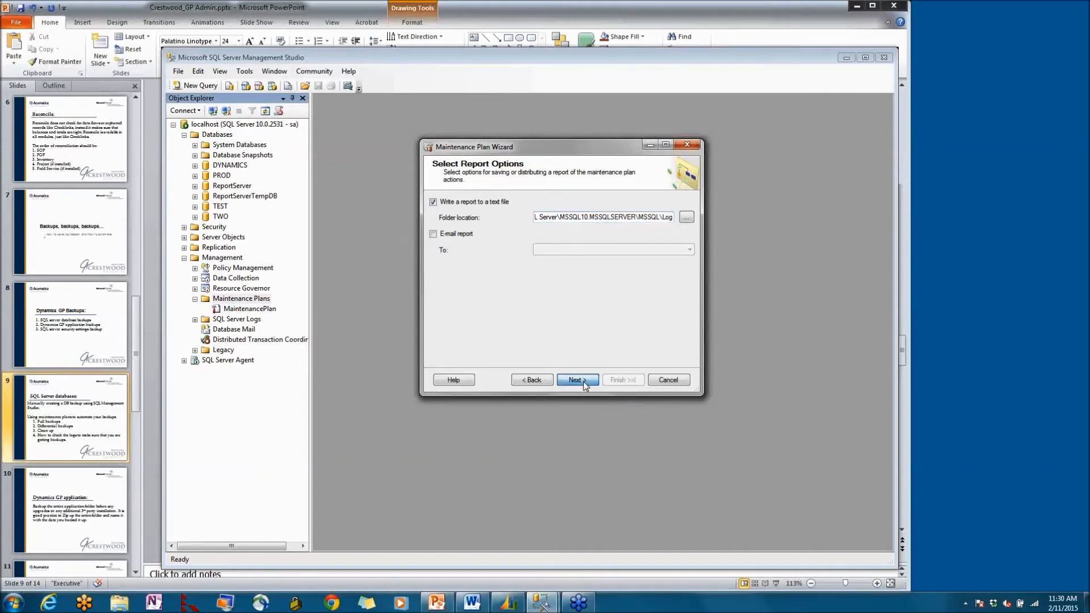
click(585, 386)
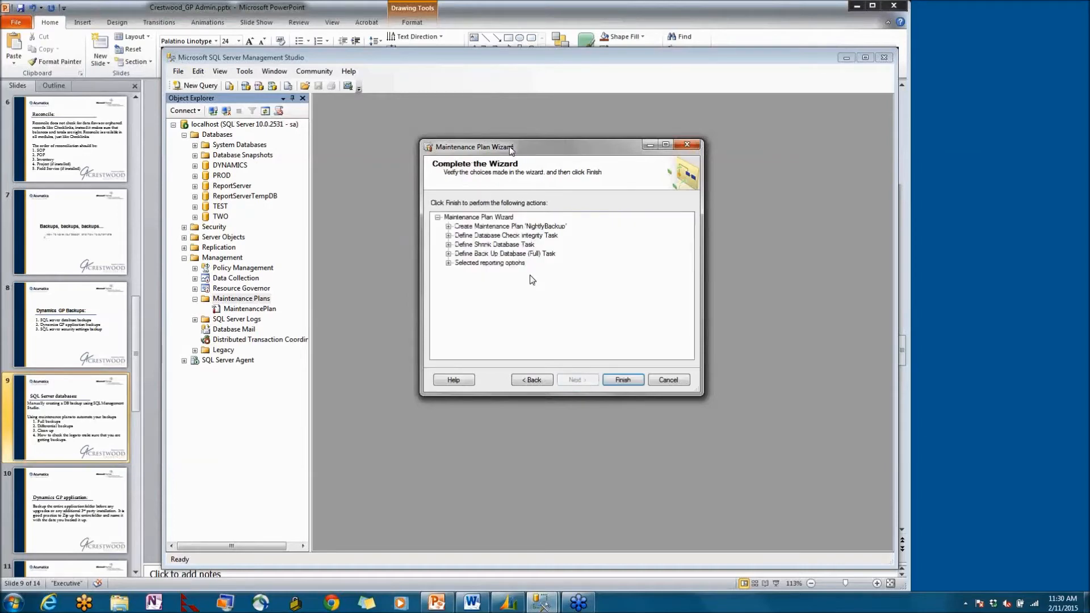
Review the plan, integrity check, shrink, full backup and reporting details in the summary, and finish creating the NightlyBackup maintenance plan
drag(509, 150, 550, 133)
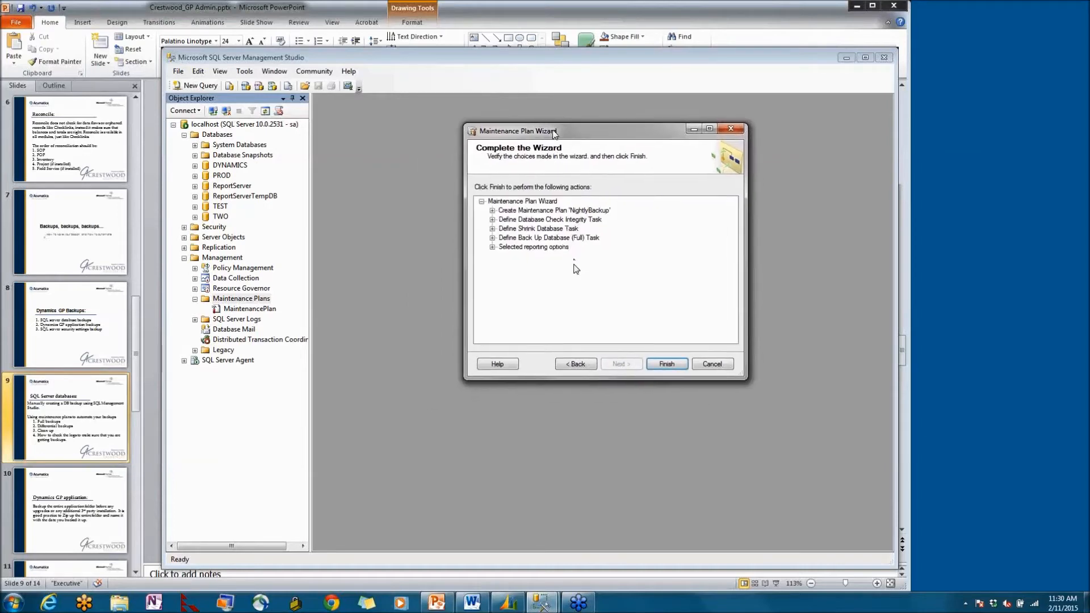
click(489, 248)
click(489, 238)
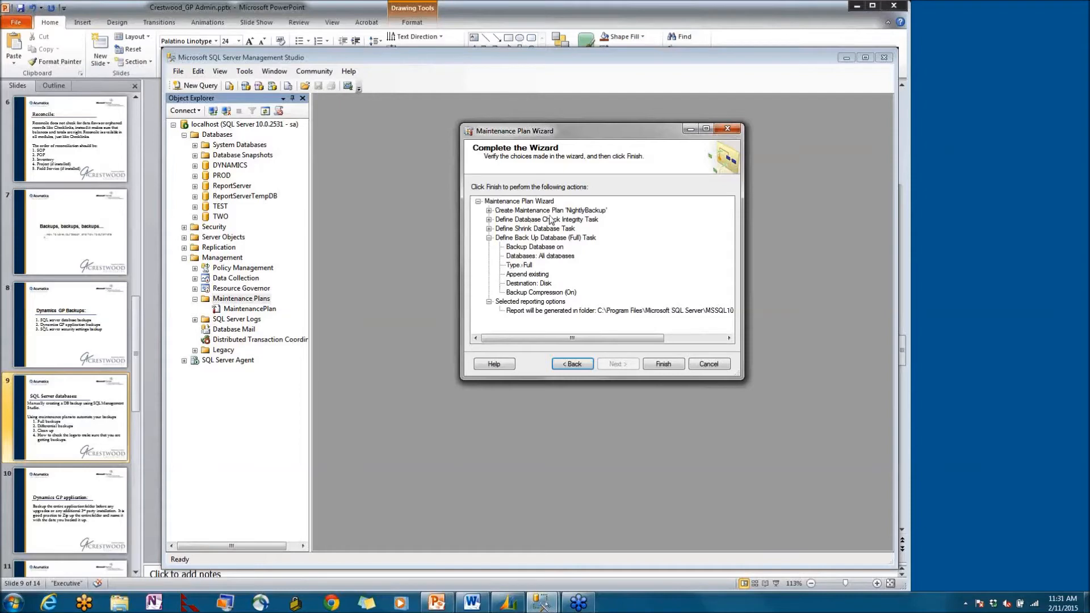
click(489, 210)
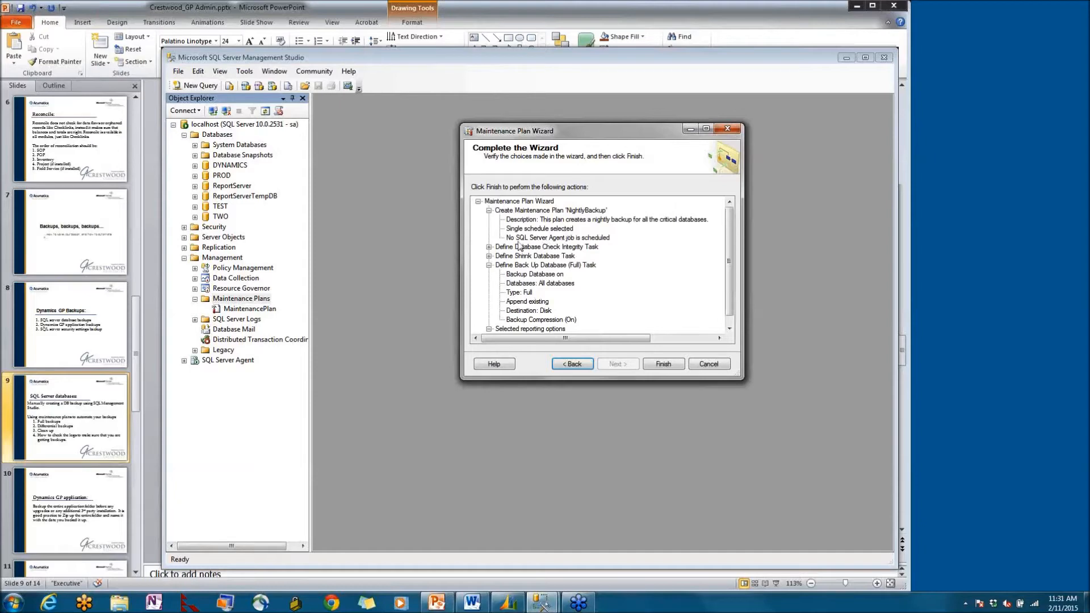
click(489, 246)
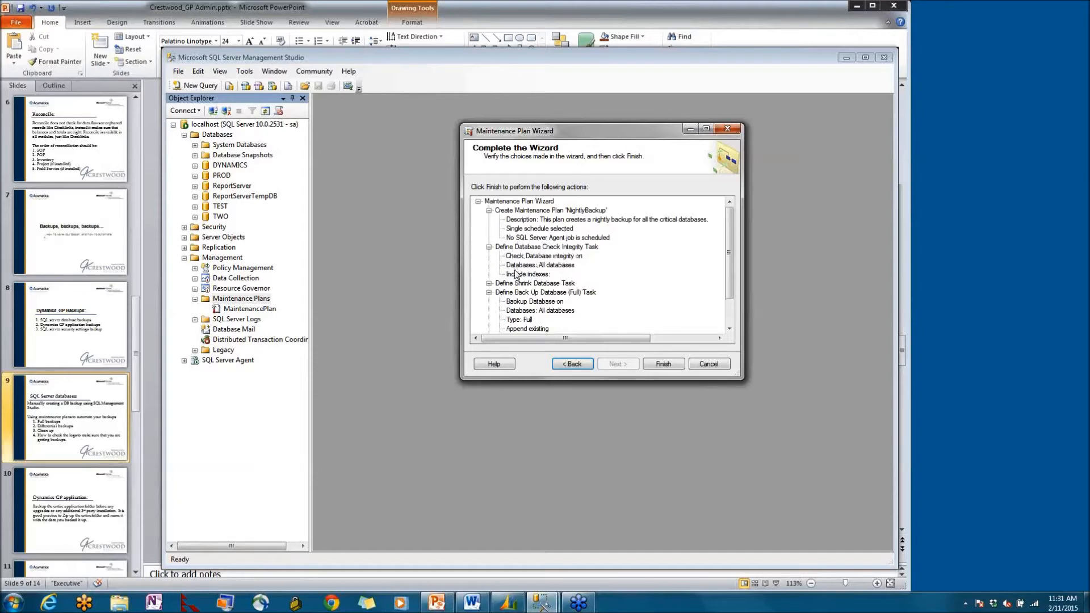
click(488, 282)
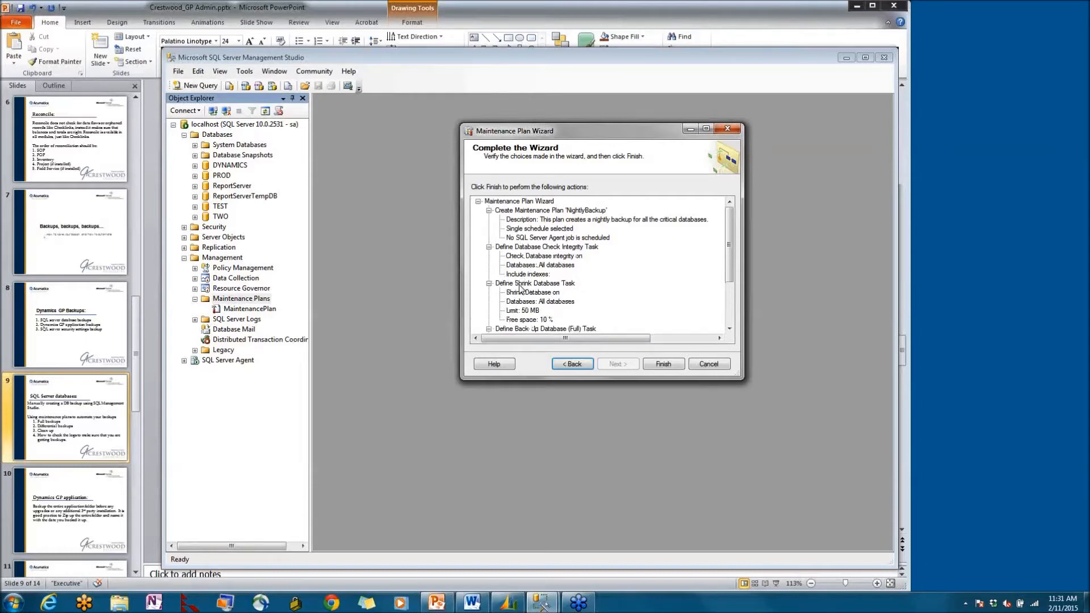
scroll(595, 285, down, 1)
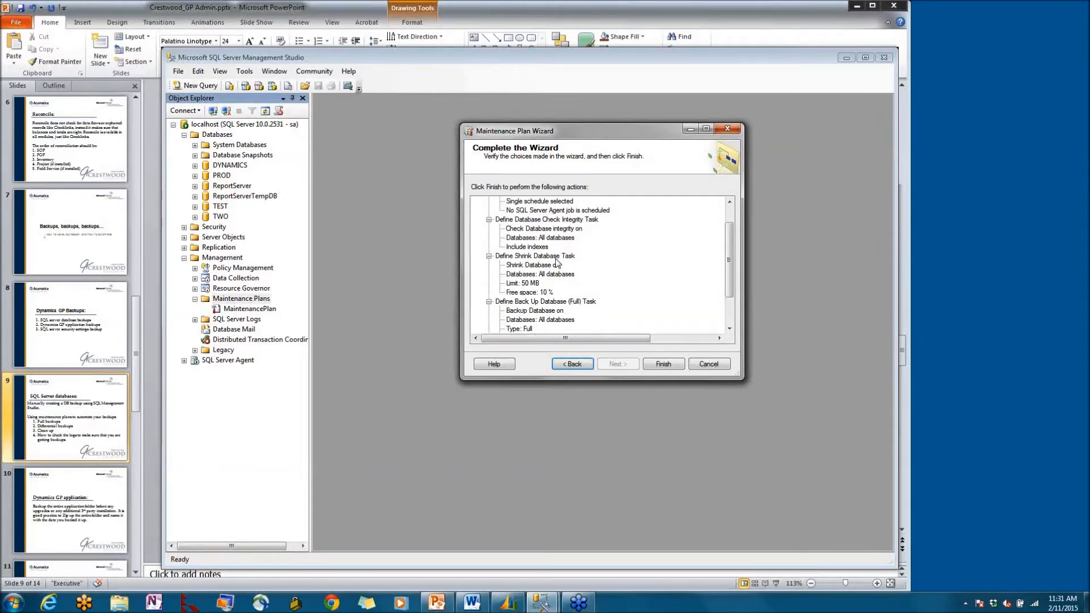
click(660, 366)
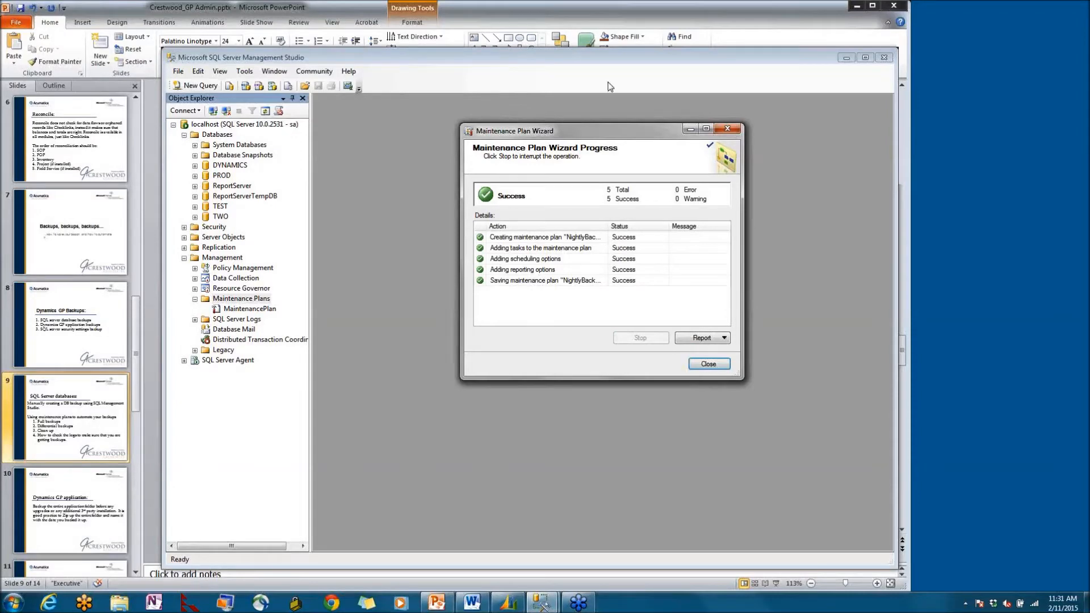
click(725, 367)
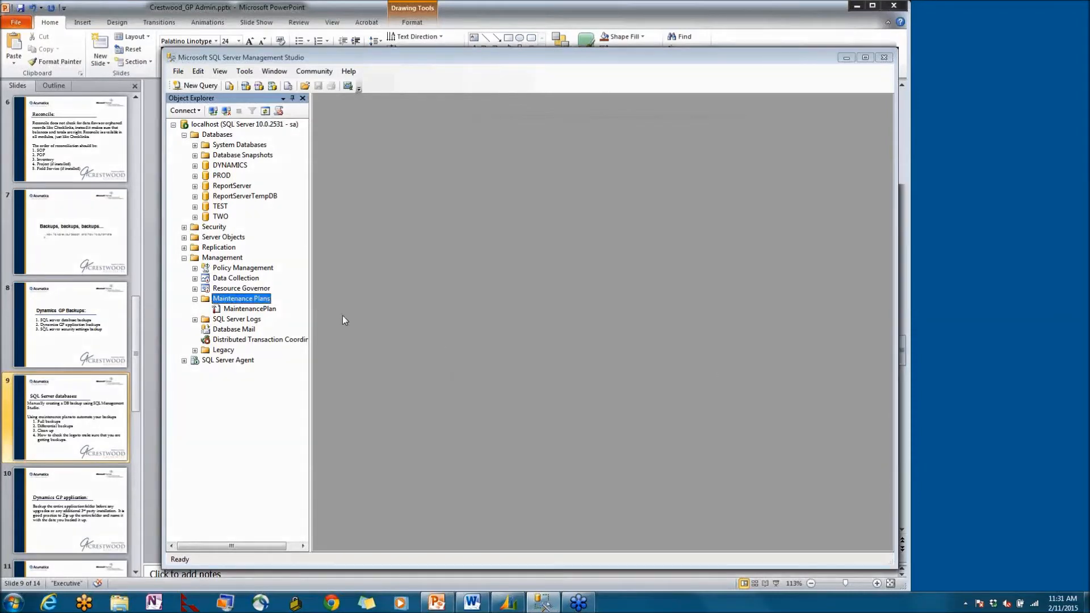
Refresh the Maintenance Plans list and open the NightlyBackup plan in the designer to view its full task chain
right_click(258, 299)
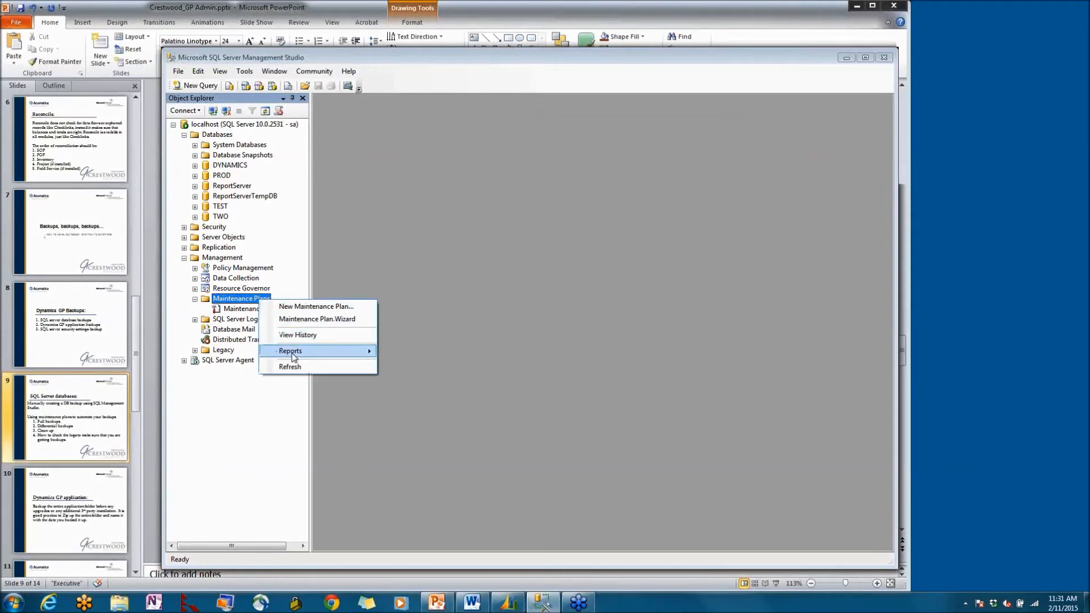
click(298, 367)
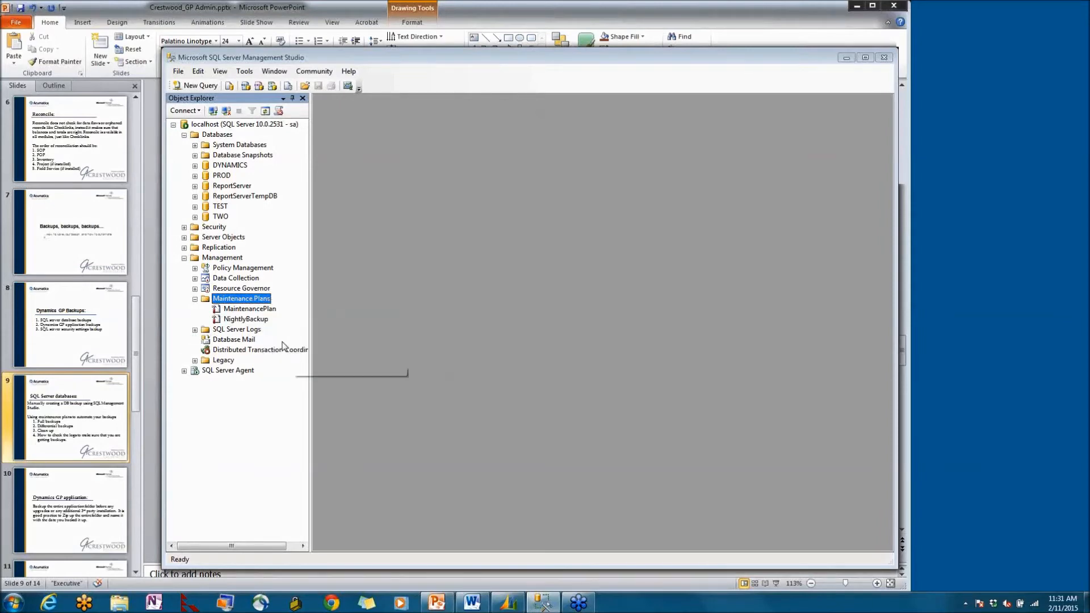
click(260, 320)
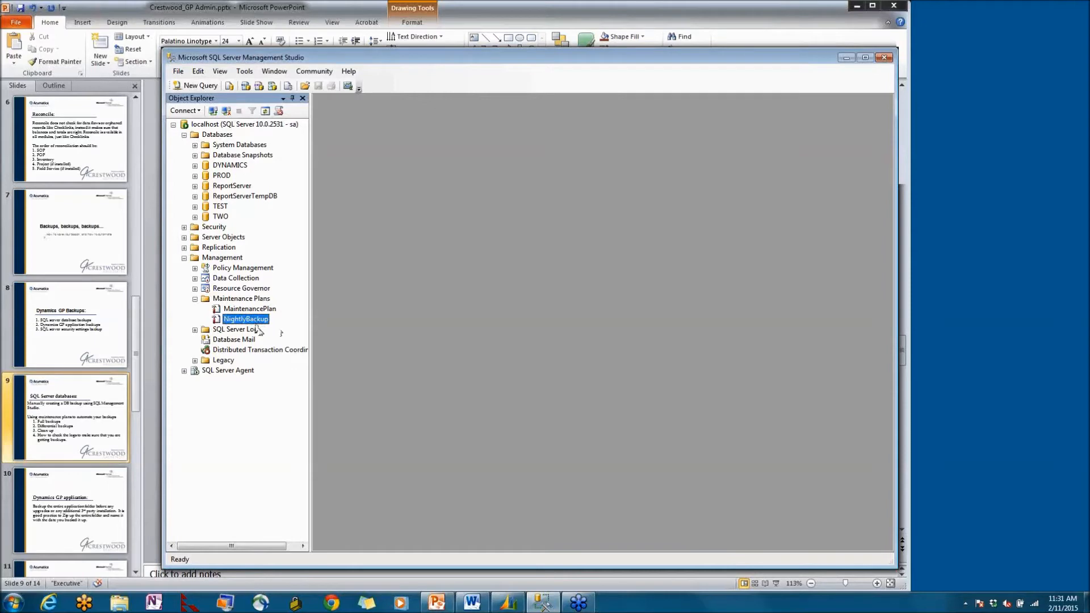
double_click(236, 321)
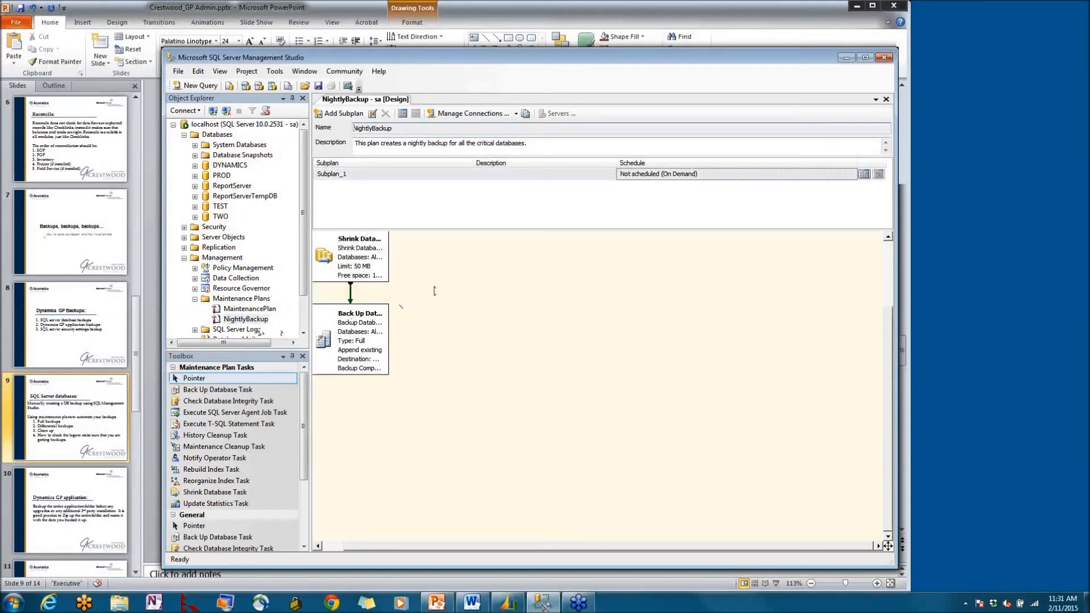
drag(888, 364, 885, 292)
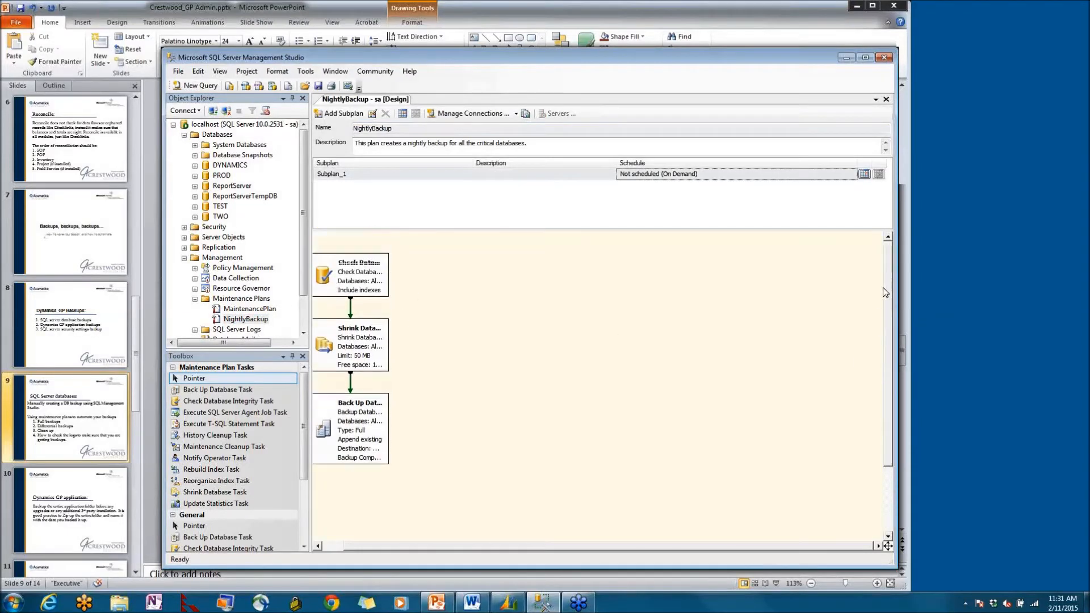
click(887, 510)
click(889, 253)
drag(447, 548, 423, 547)
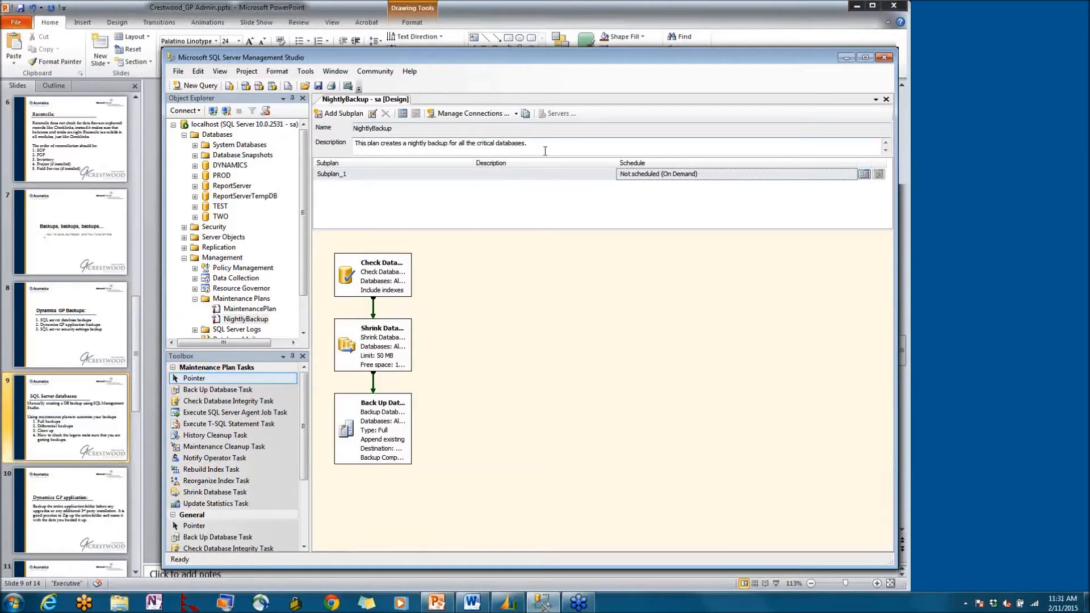
Add Monday through Saturday to the weekly recurrence days in Subplan_1's job schedule
click(863, 176)
click(863, 175)
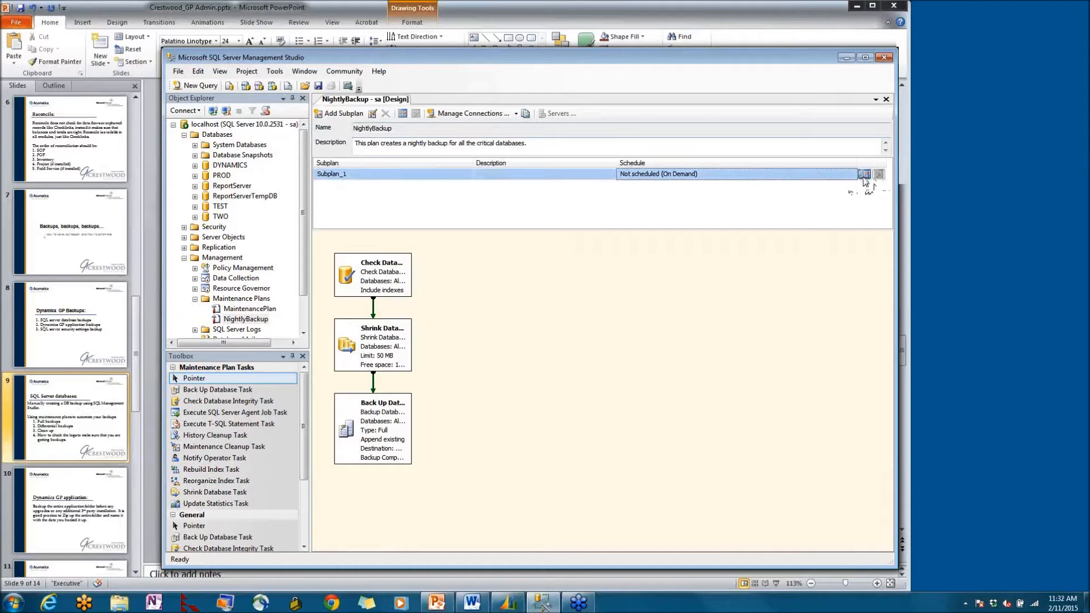
click(431, 288)
click(430, 301)
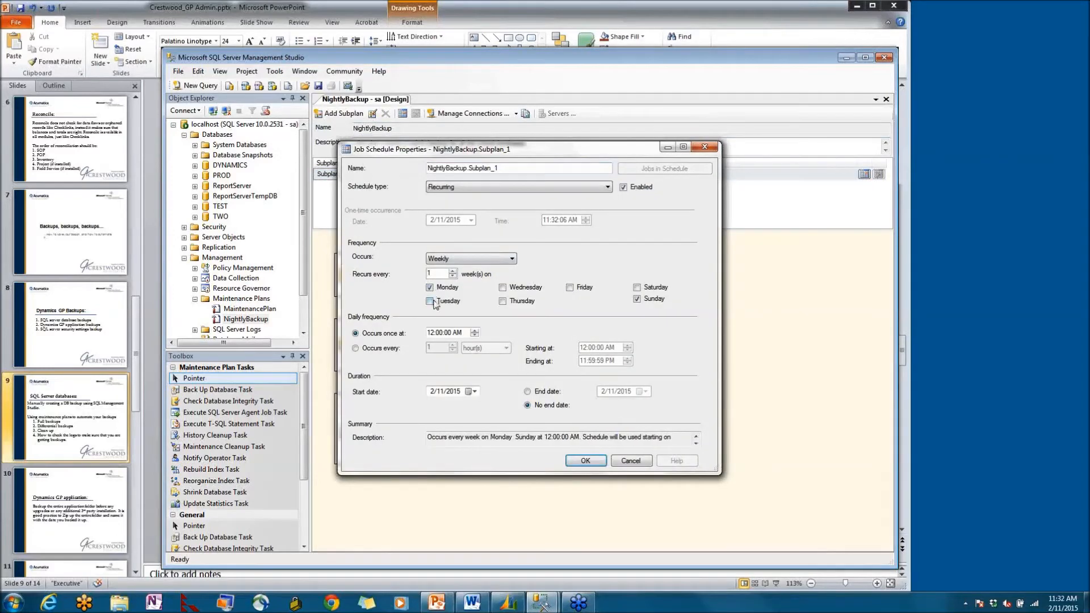
click(502, 288)
click(502, 302)
click(570, 288)
click(636, 288)
Keep the job schedule recurring weekly and enabled, and apply it to Subplan_1
click(512, 260)
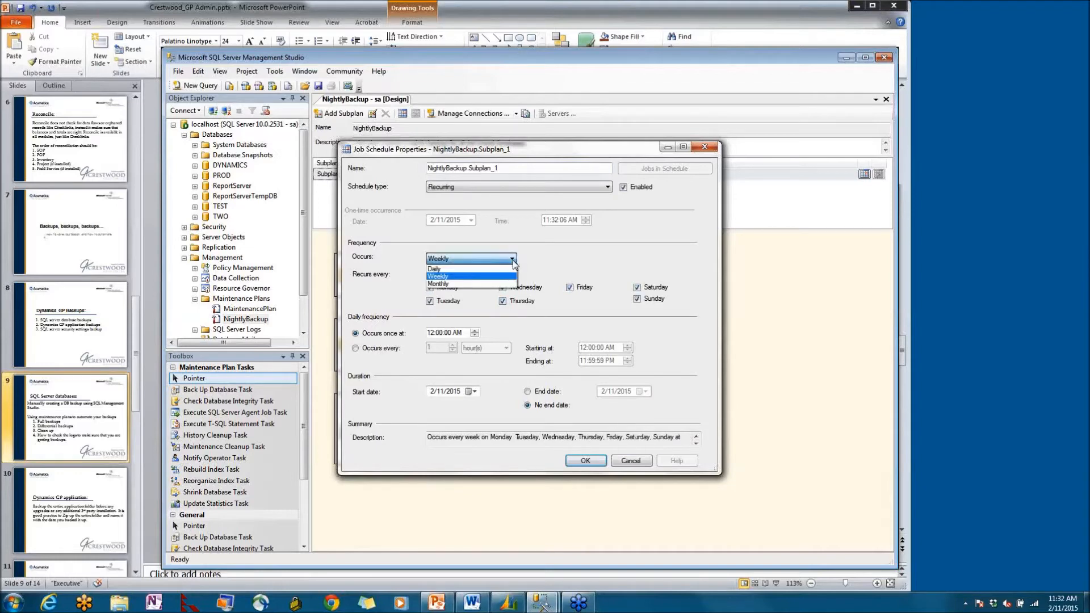
click(532, 272)
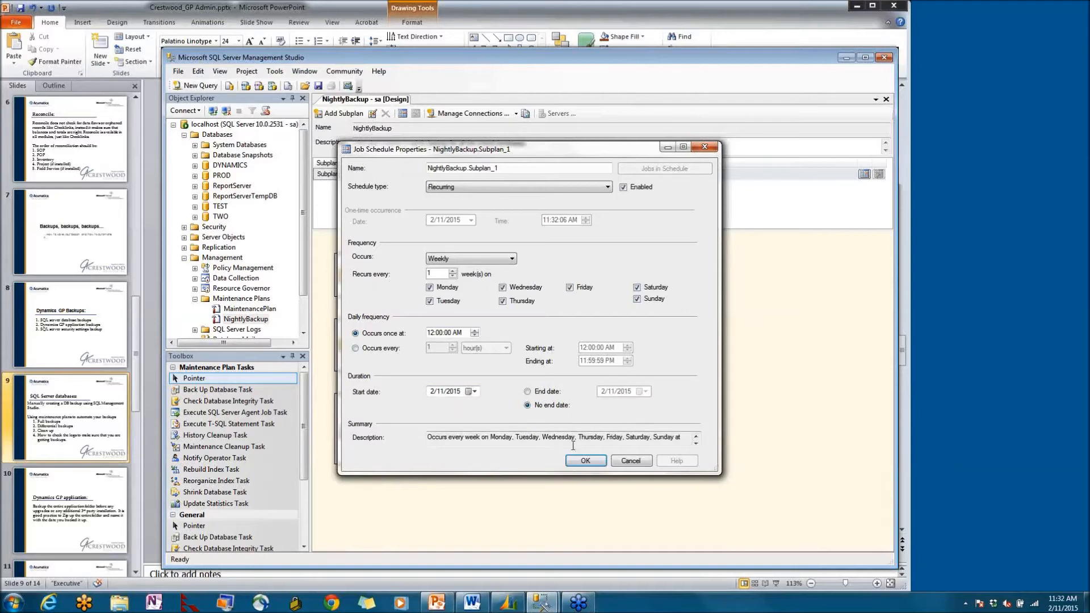
click(623, 188)
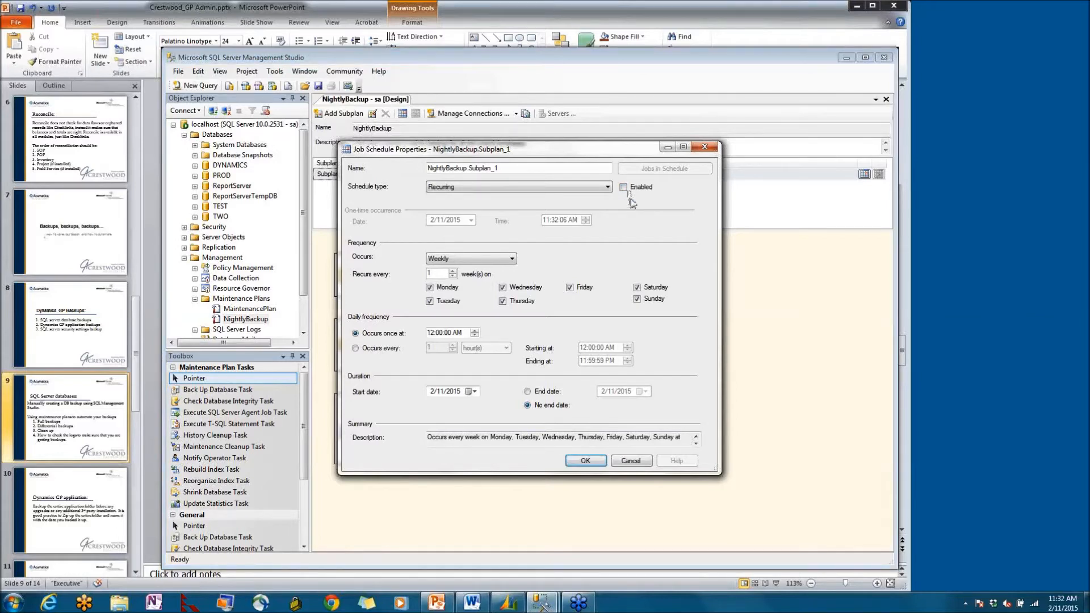
click(624, 188)
click(585, 461)
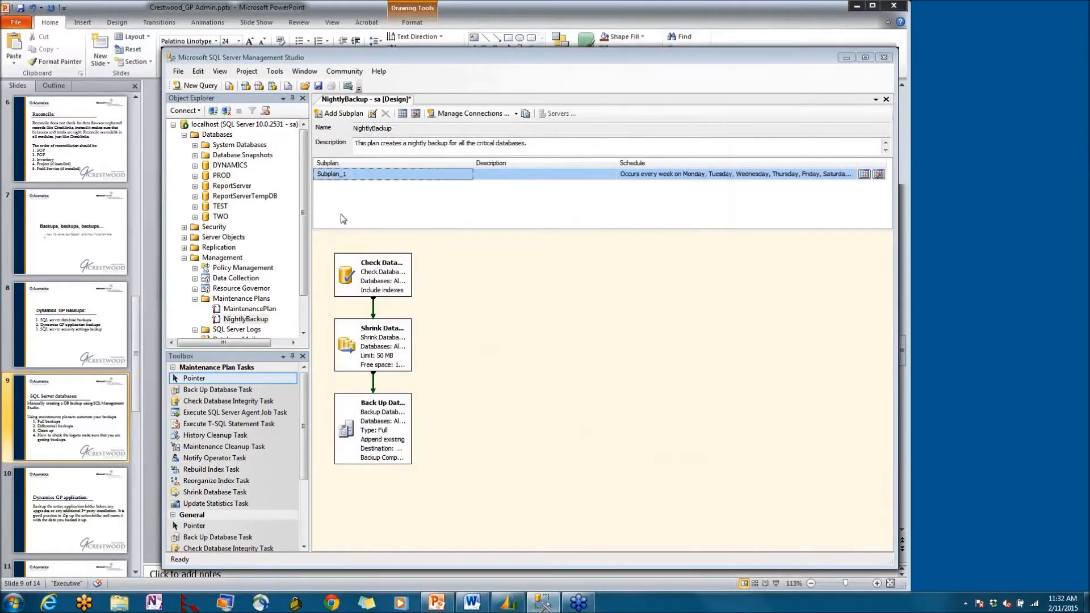
Look over the plan's three tasks and examine the Back Up Database task's settings and its generated T-SQL
click(413, 279)
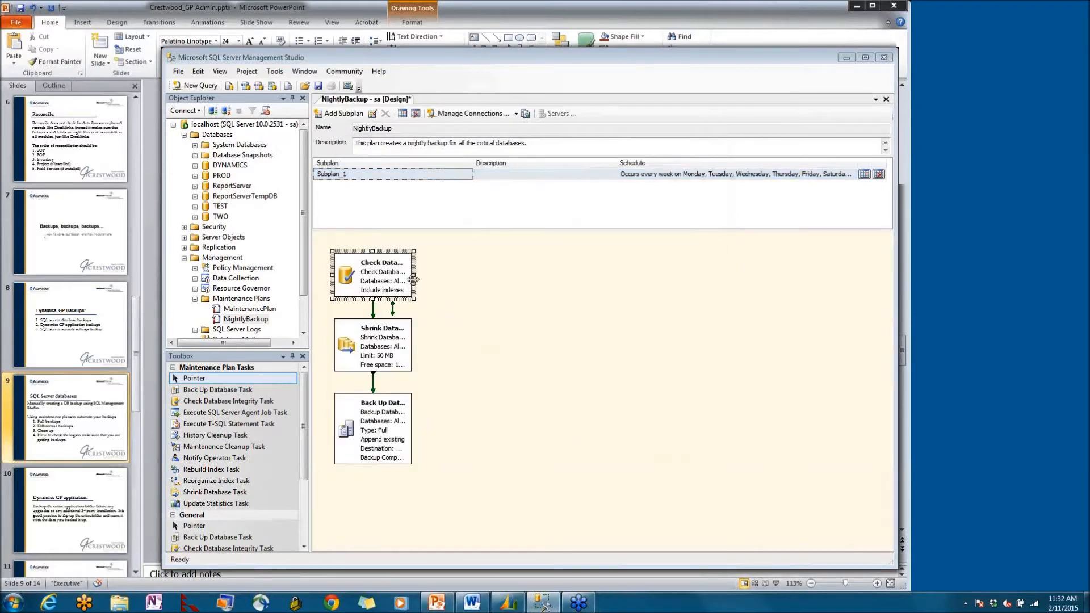
click(395, 350)
click(390, 433)
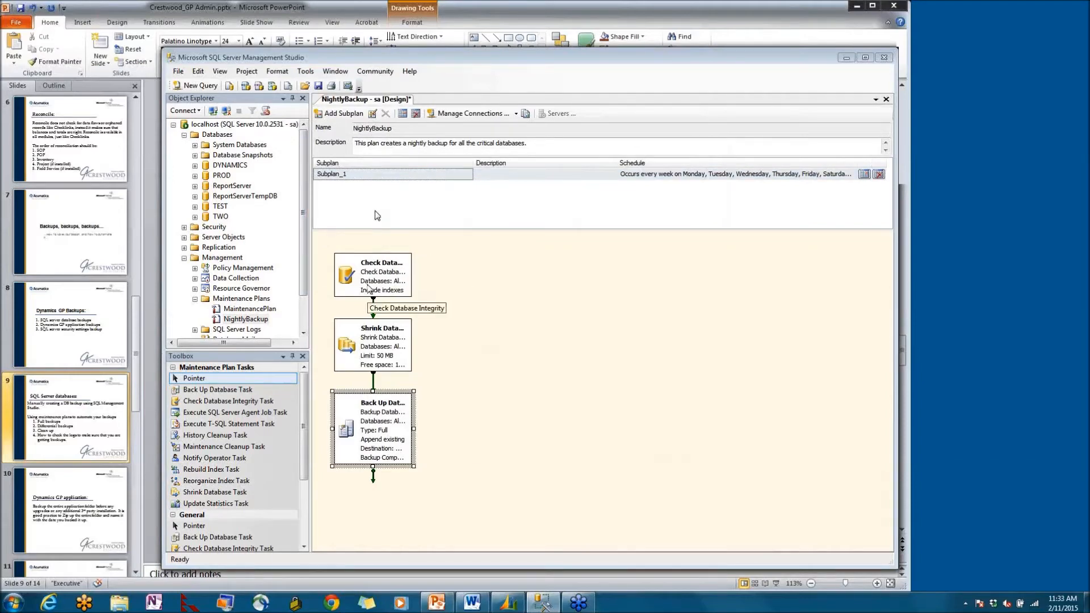
double_click(413, 414)
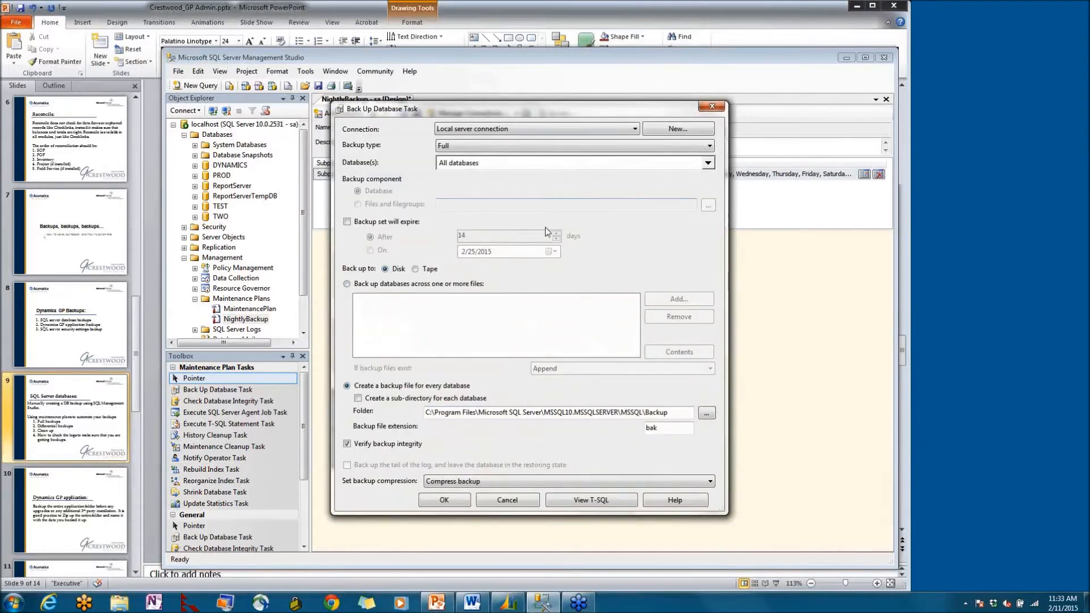
click(566, 503)
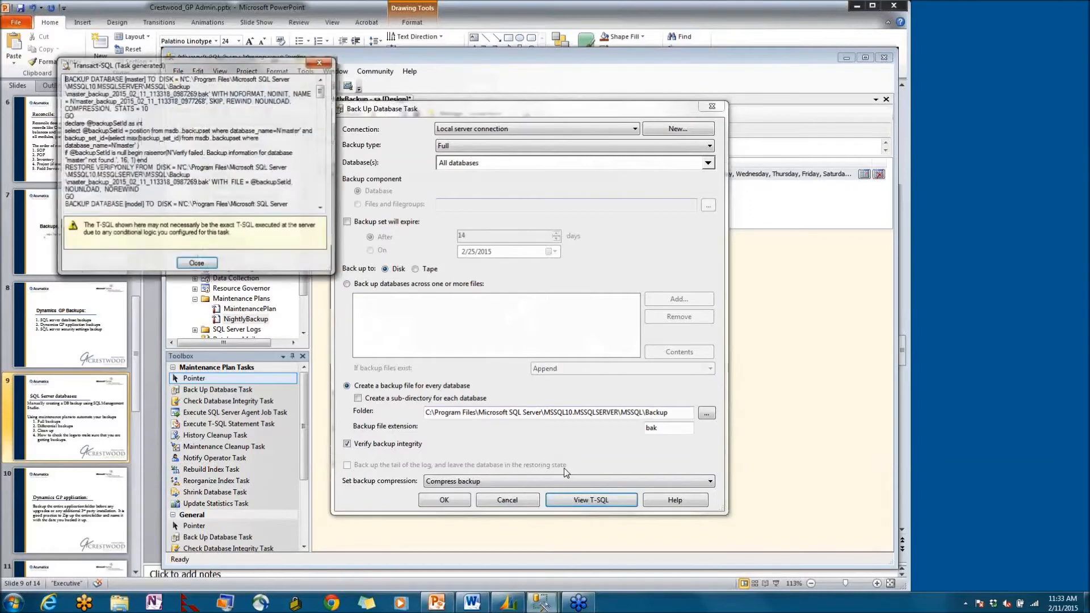
drag(302, 277, 302, 588)
drag(319, 230, 332, 389)
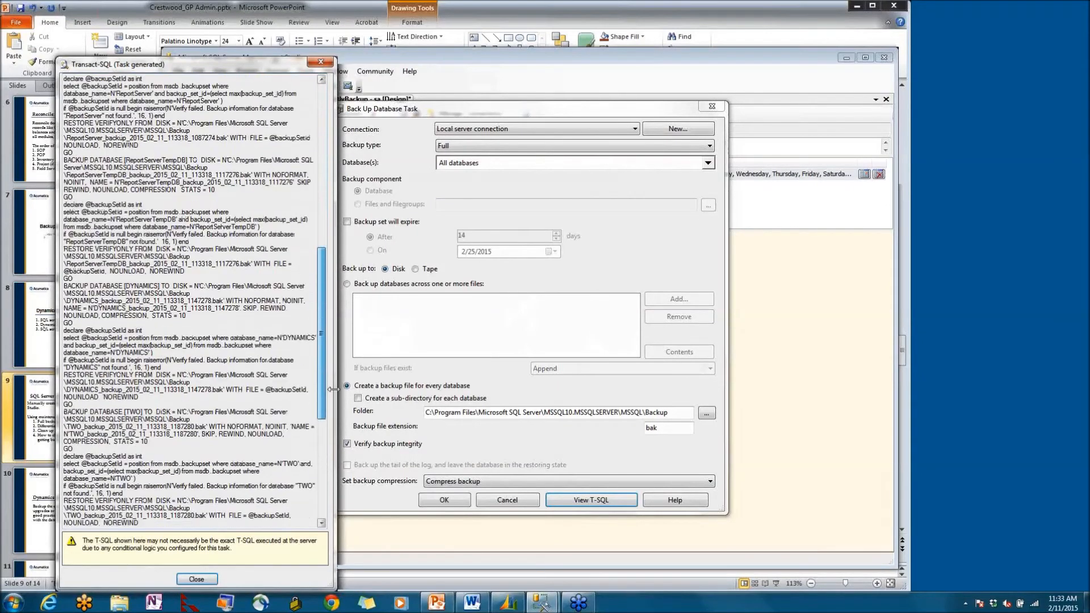
click(322, 64)
click(459, 500)
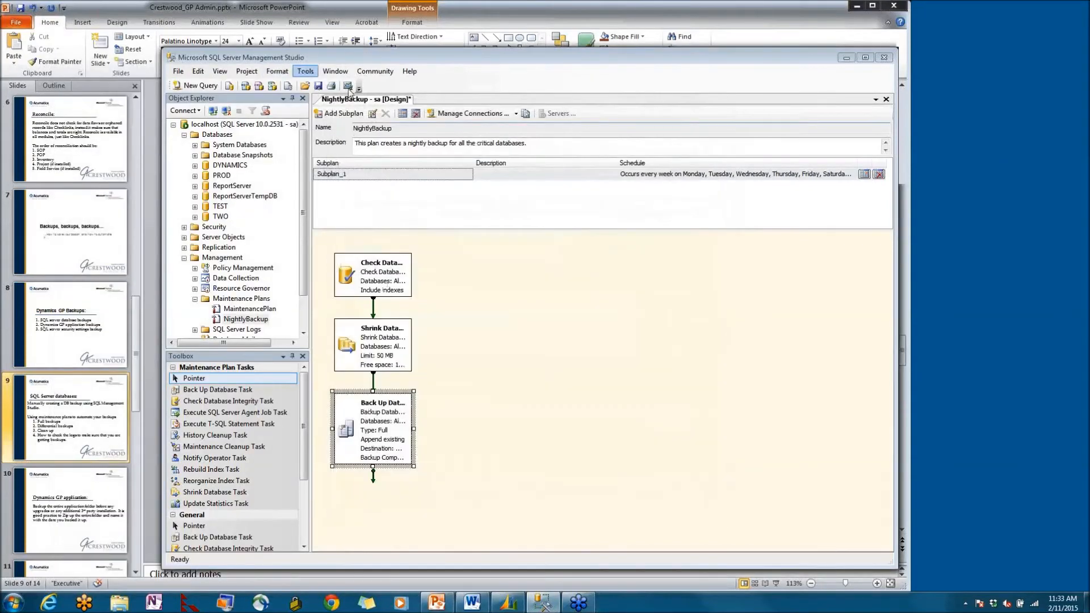
Save and close the NightlyBackup plan design, and execute the plan with its progress window enlarged
click(318, 86)
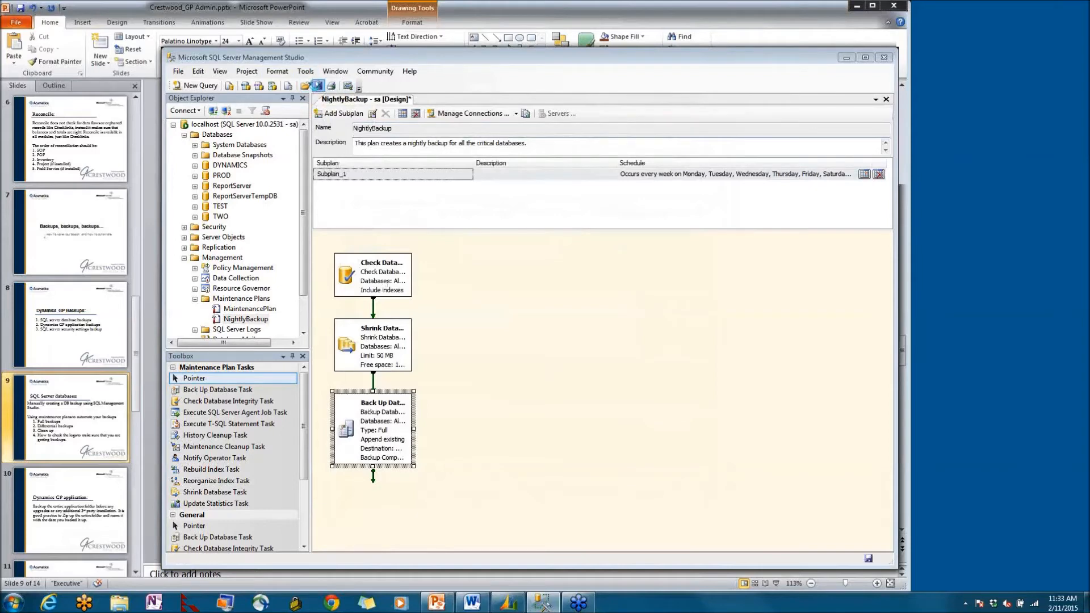
click(885, 100)
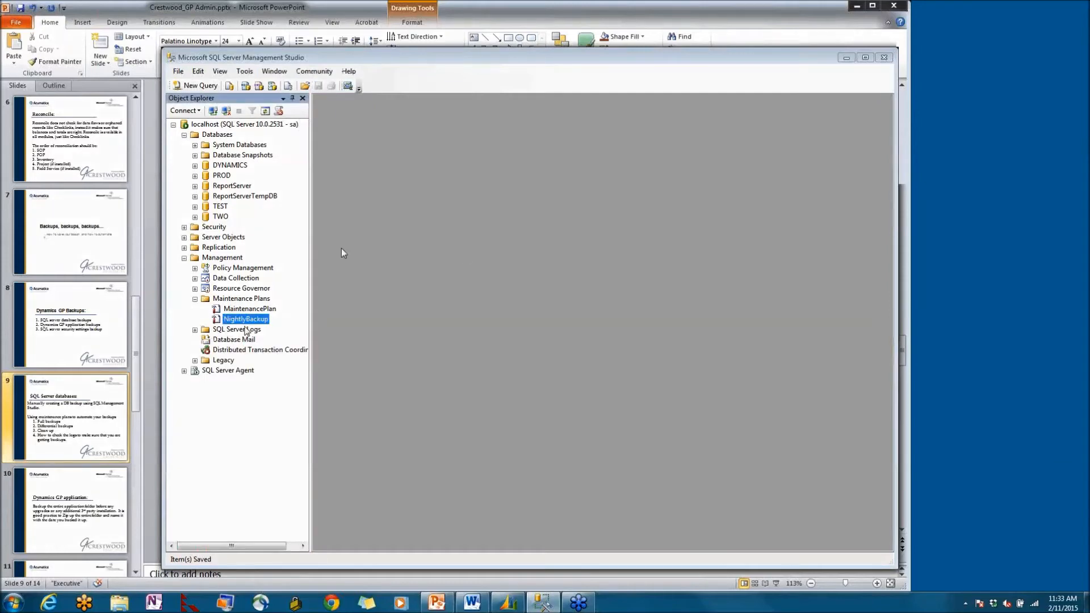
click(247, 323)
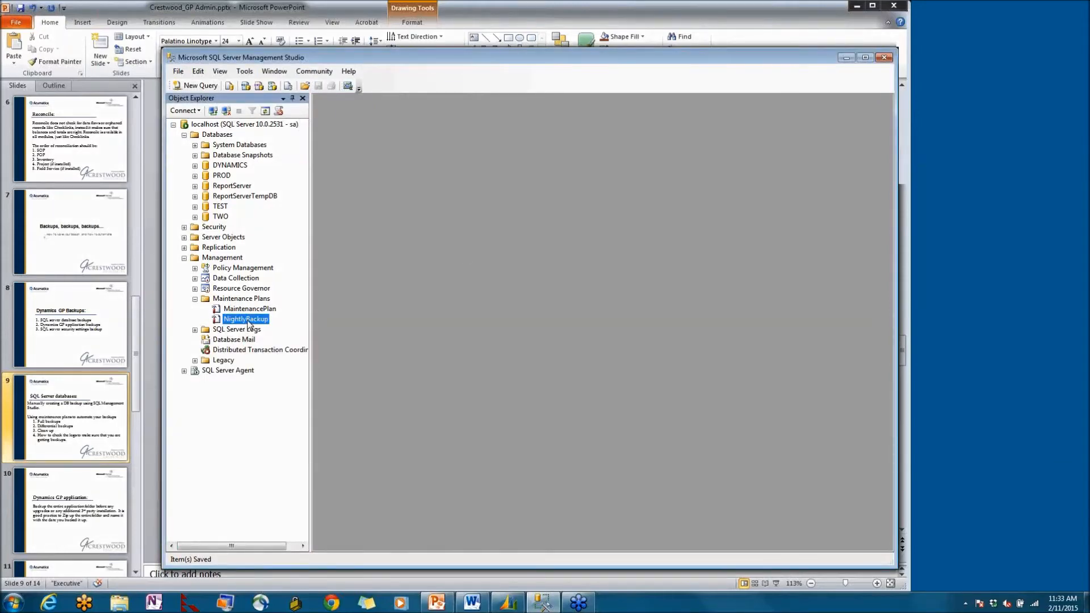
right_click(248, 324)
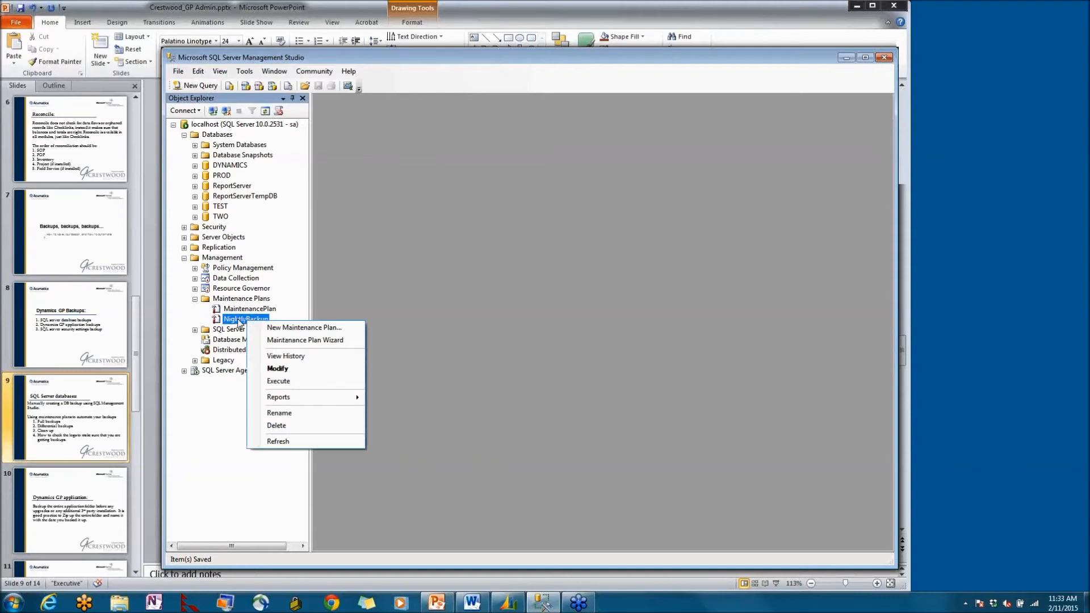
click(301, 380)
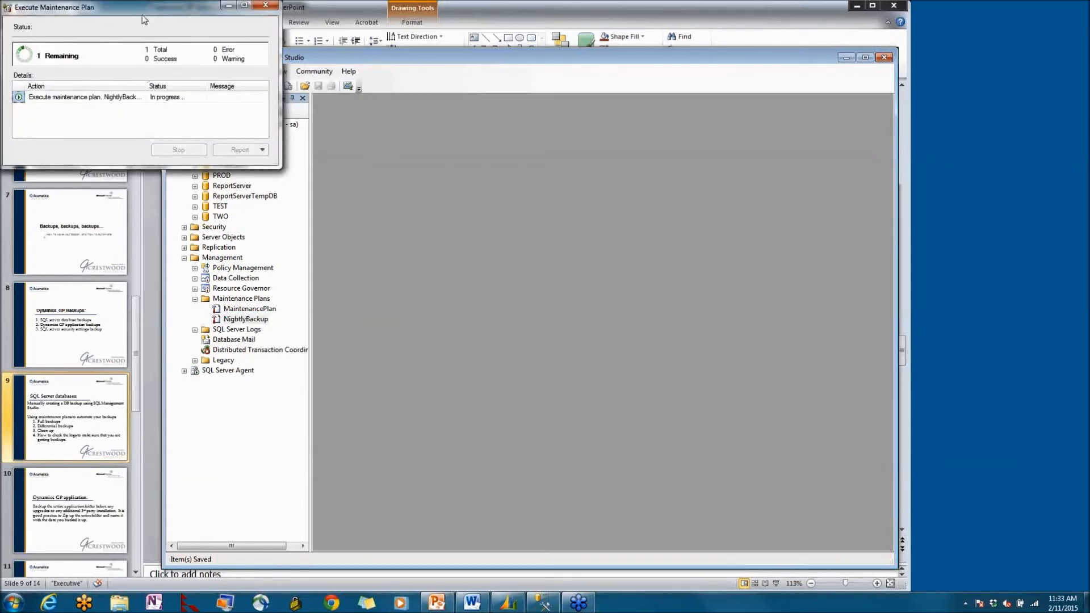
drag(142, 12, 521, 195)
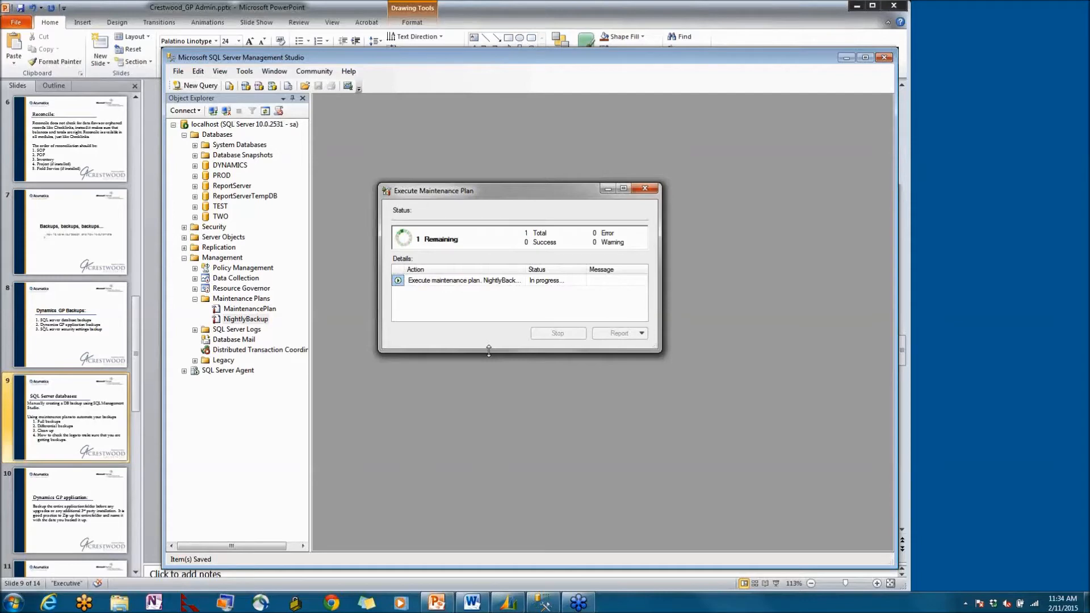
drag(500, 189, 475, 220)
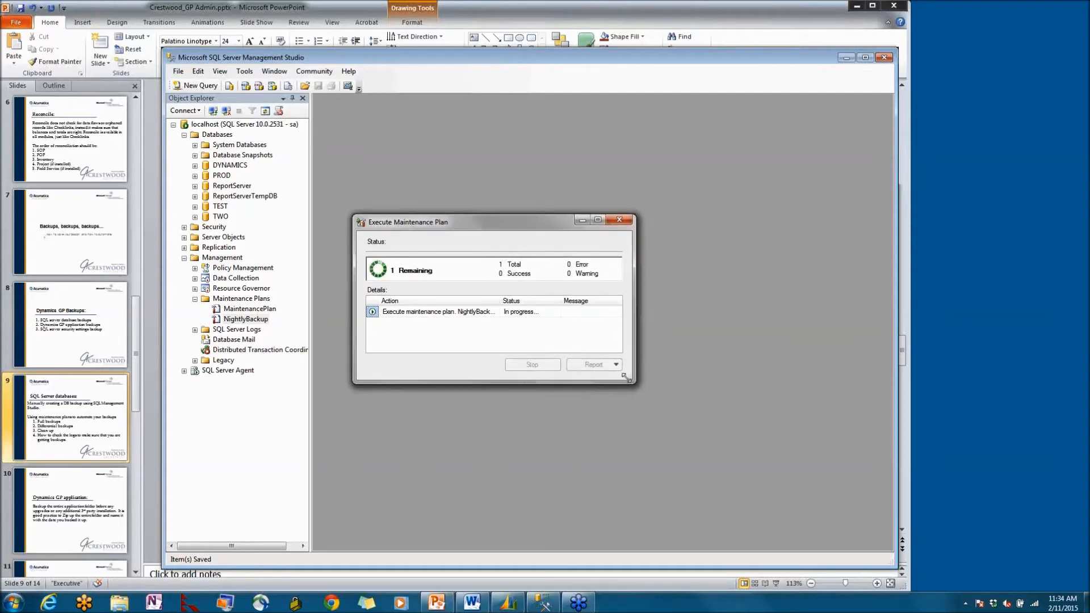
drag(627, 377, 750, 412)
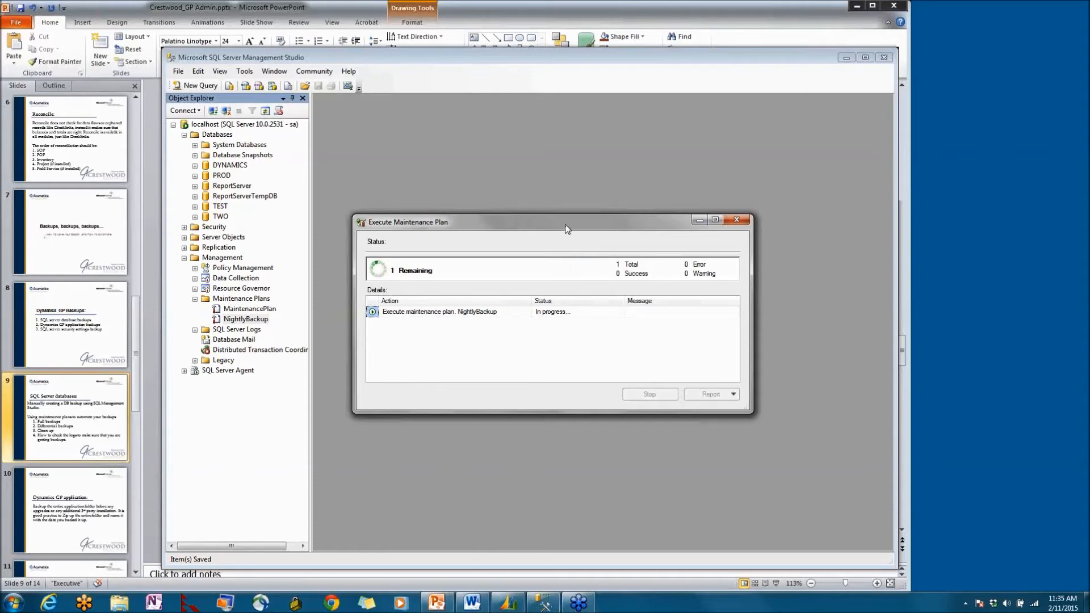
drag(567, 229, 563, 187)
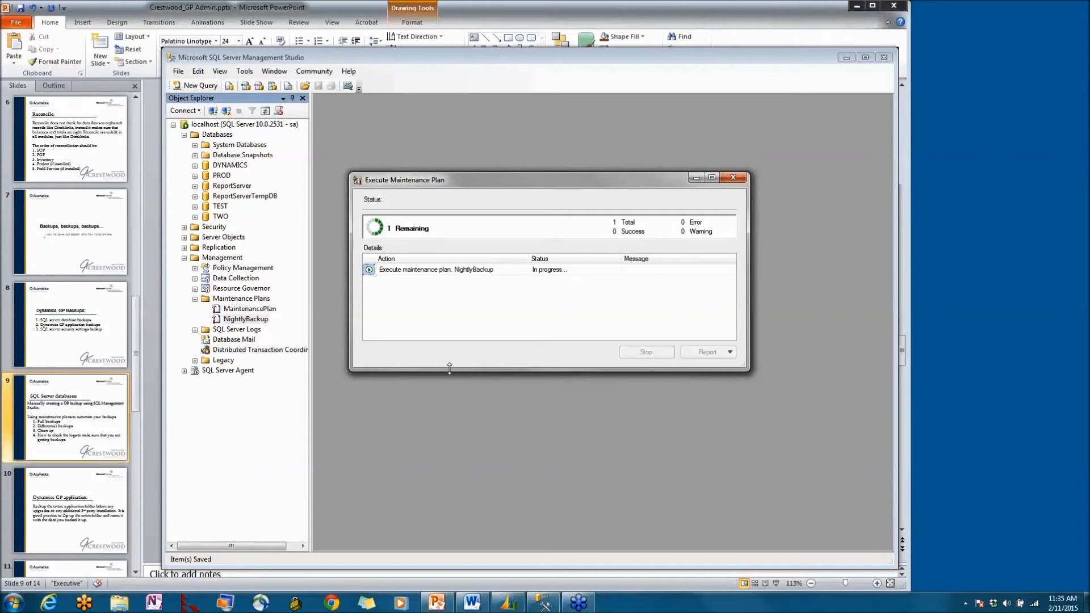
Resize the execution window and its Message column, examine the NightlyBackup error details, and close the error and execution windows
drag(448, 367, 447, 353)
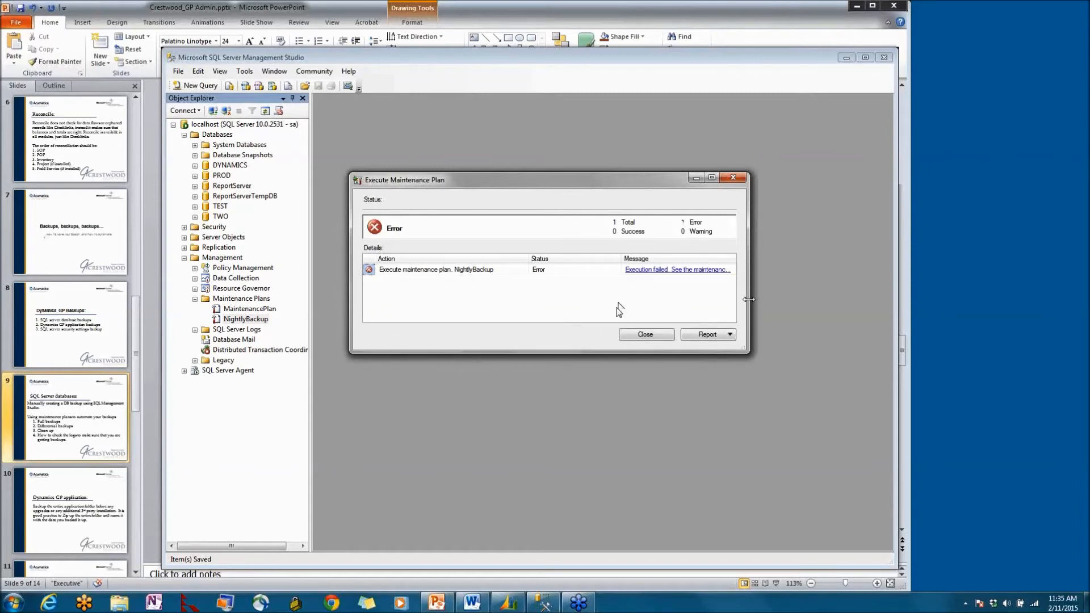
drag(748, 299, 857, 299)
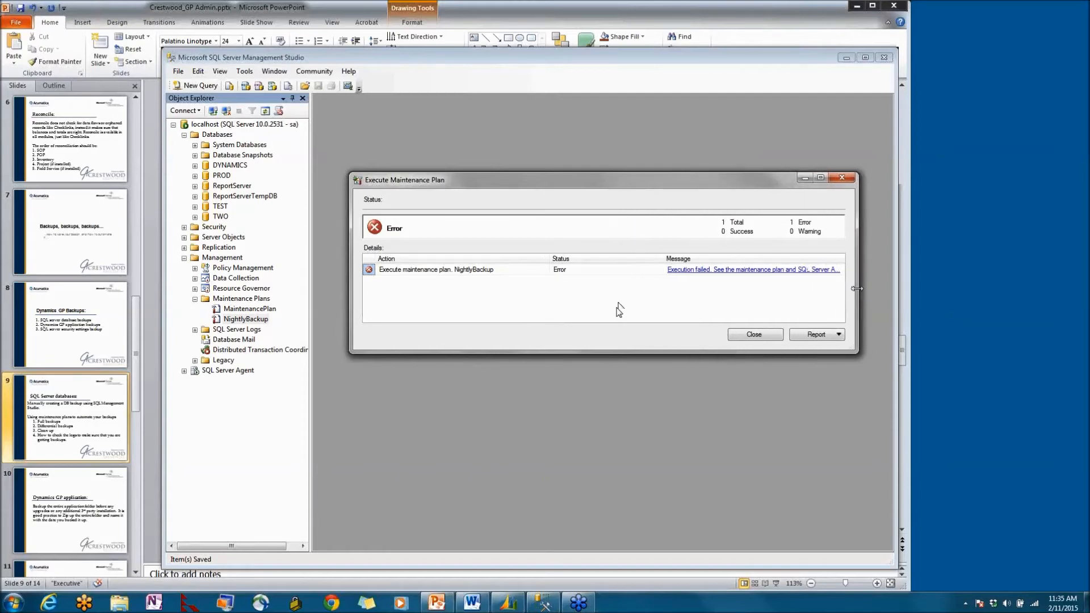
drag(662, 261, 617, 260)
drag(798, 261, 843, 258)
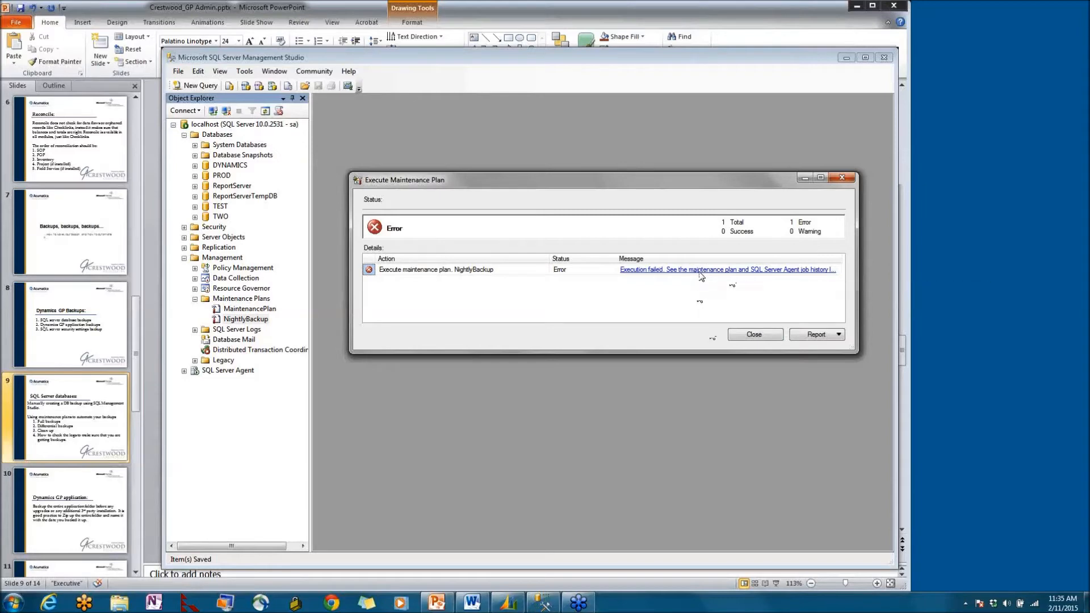
click(700, 277)
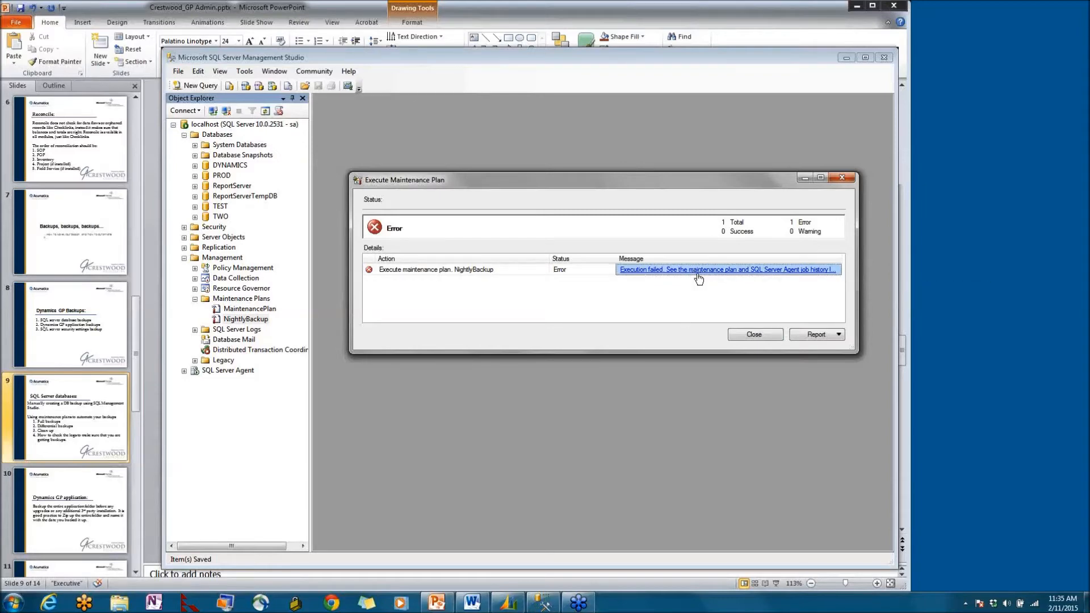
click(700, 275)
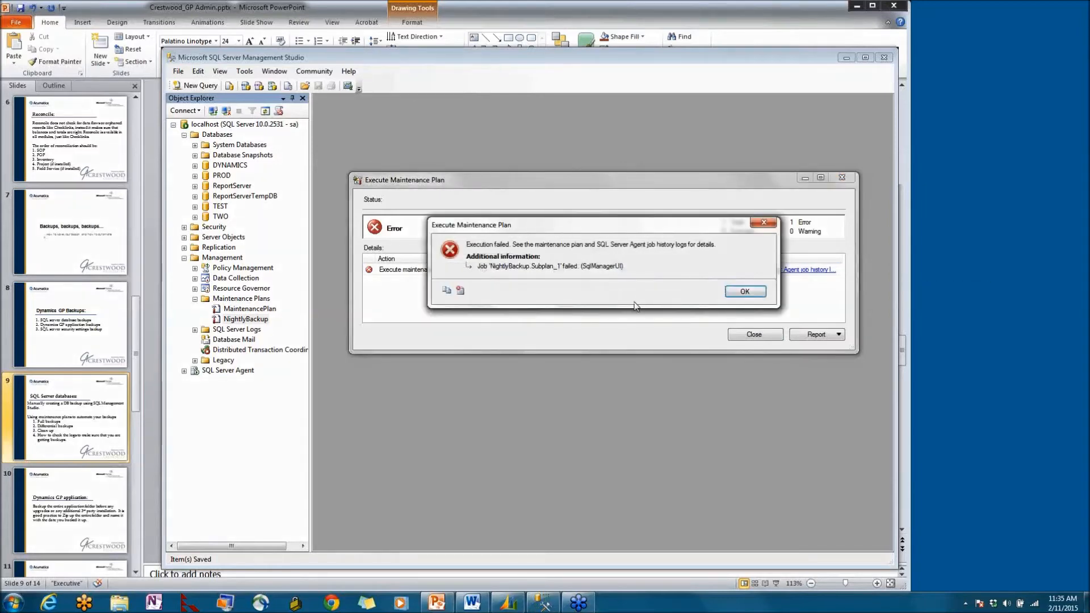
drag(626, 229, 629, 373)
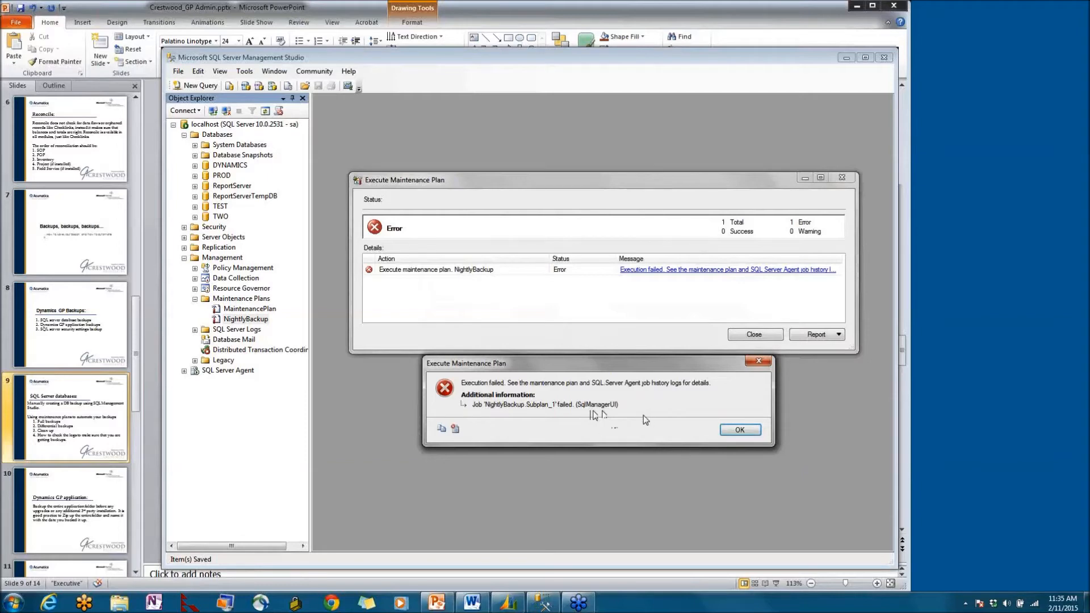
click(719, 432)
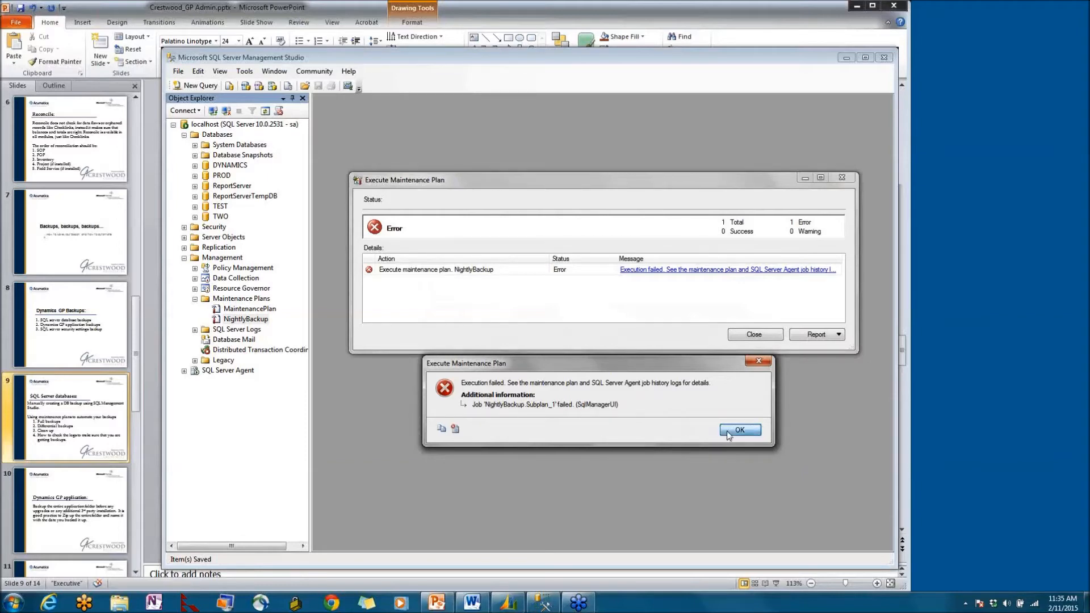
click(753, 335)
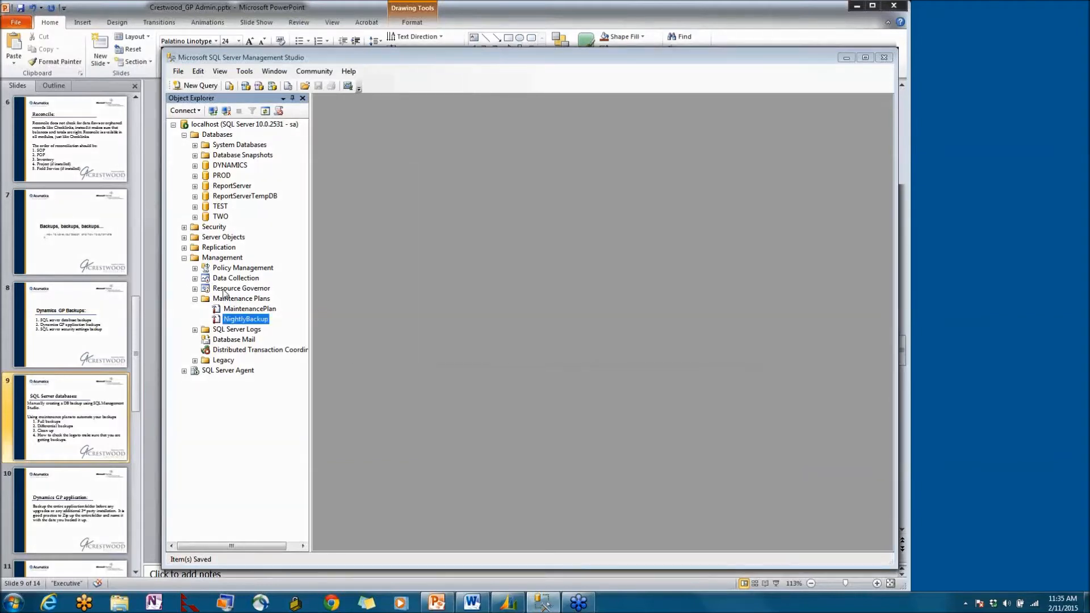
Open the history of the NightlyBackup maintenance plan and widen the log viewer
right_click(234, 321)
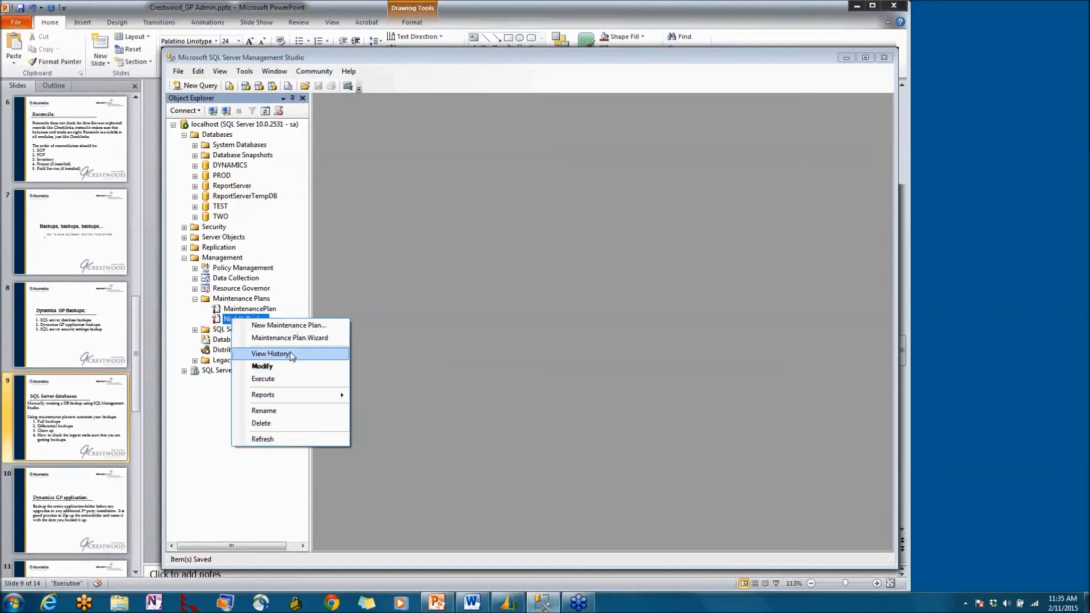
click(483, 310)
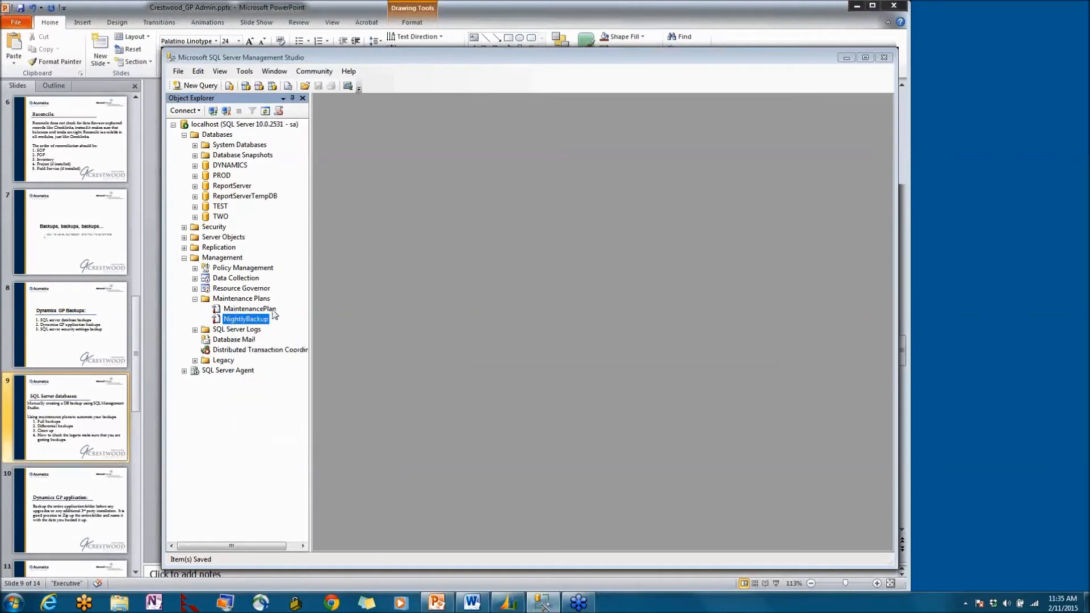
right_click(255, 321)
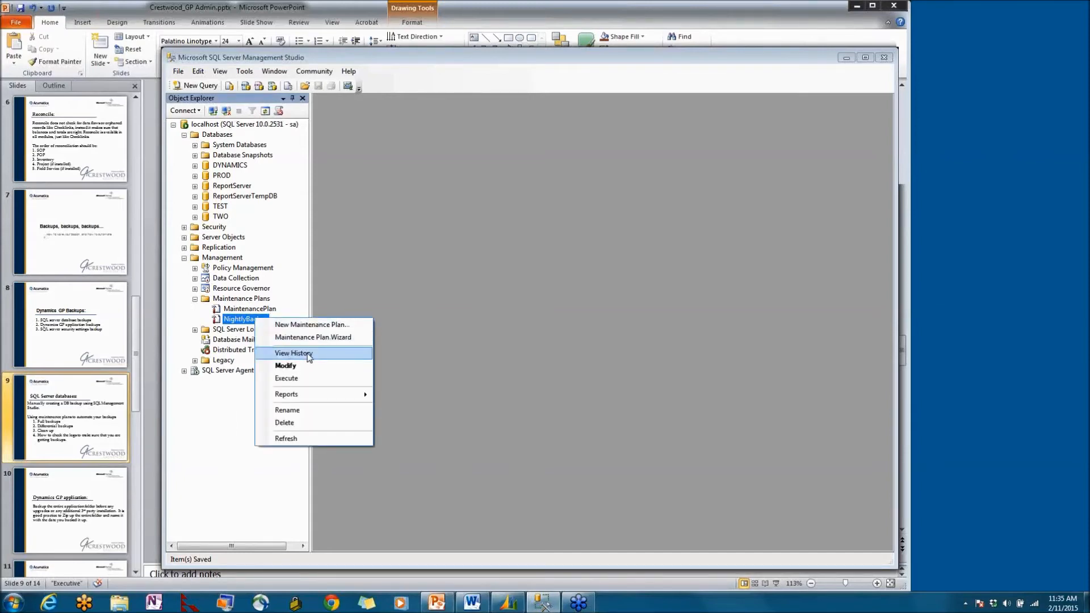
click(309, 356)
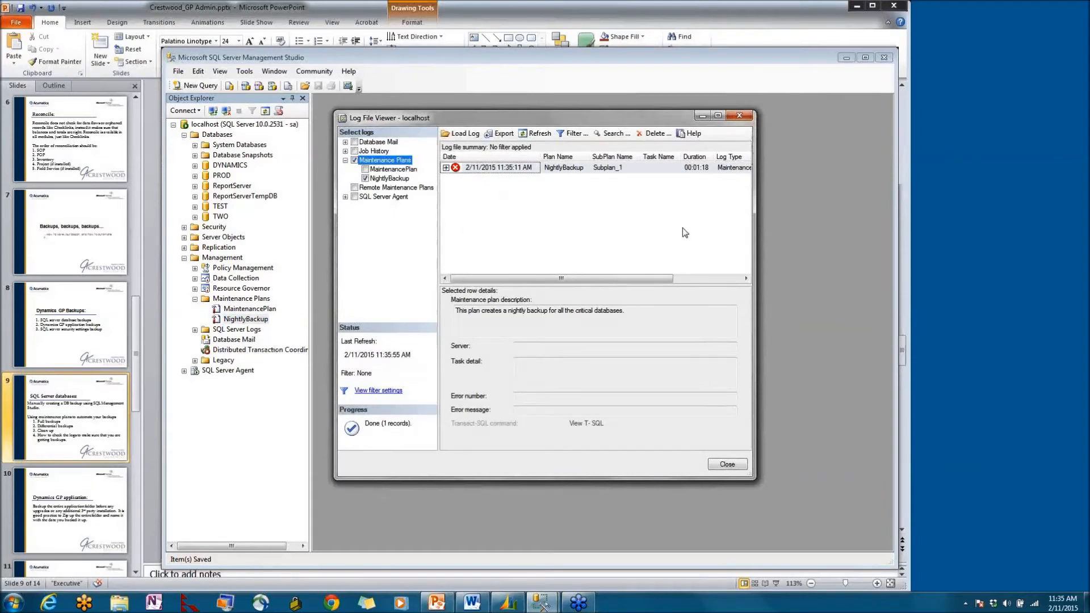
drag(753, 227, 849, 242)
Add Job History to the displayed logs, limited to the NightlyBackup.Subplan_1 job
click(355, 151)
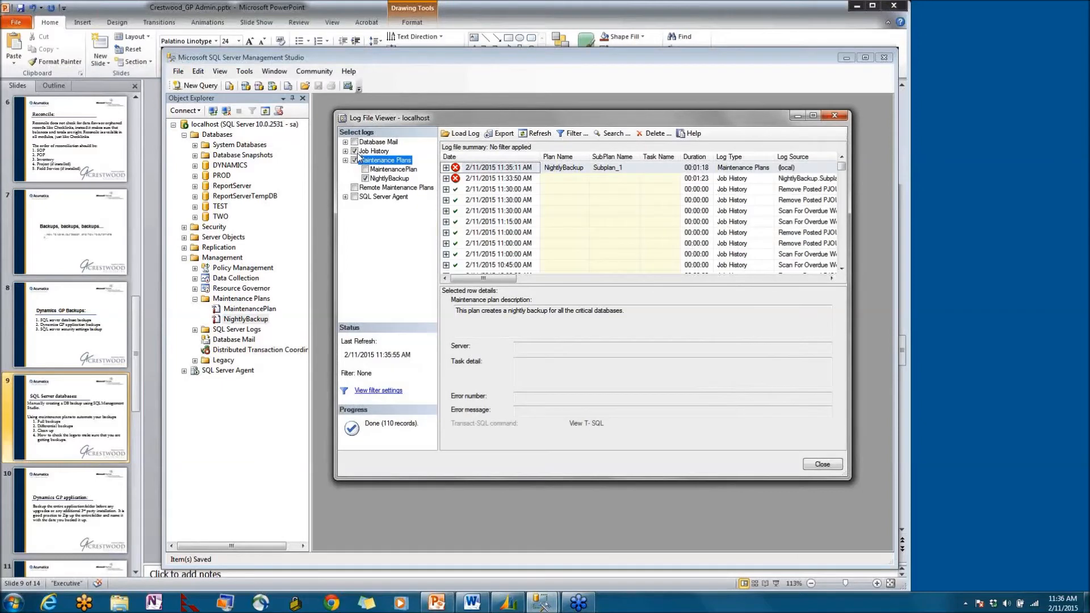
click(355, 151)
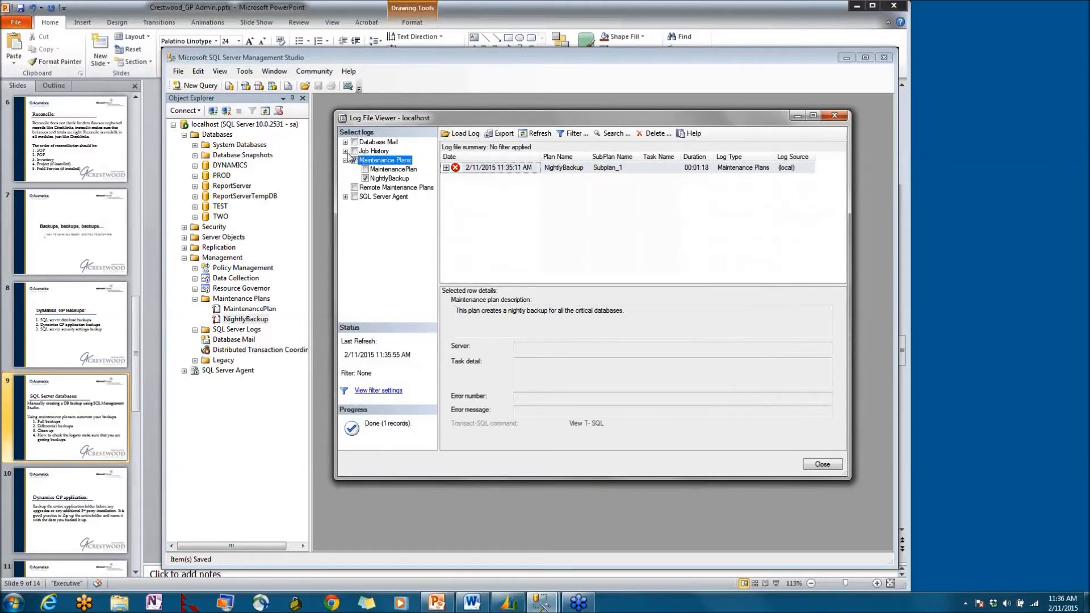
click(345, 151)
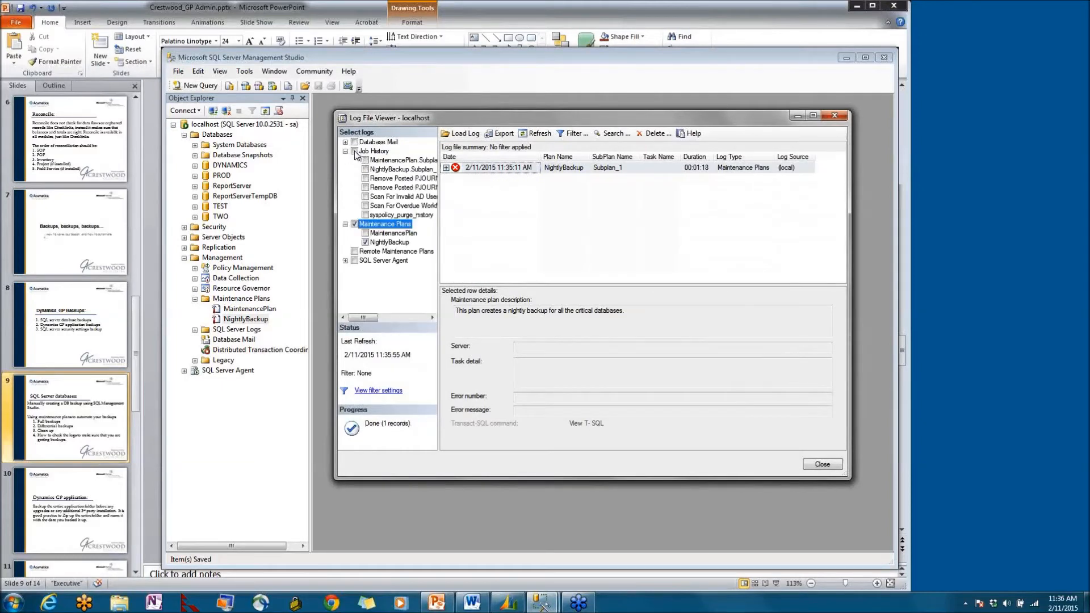
click(355, 151)
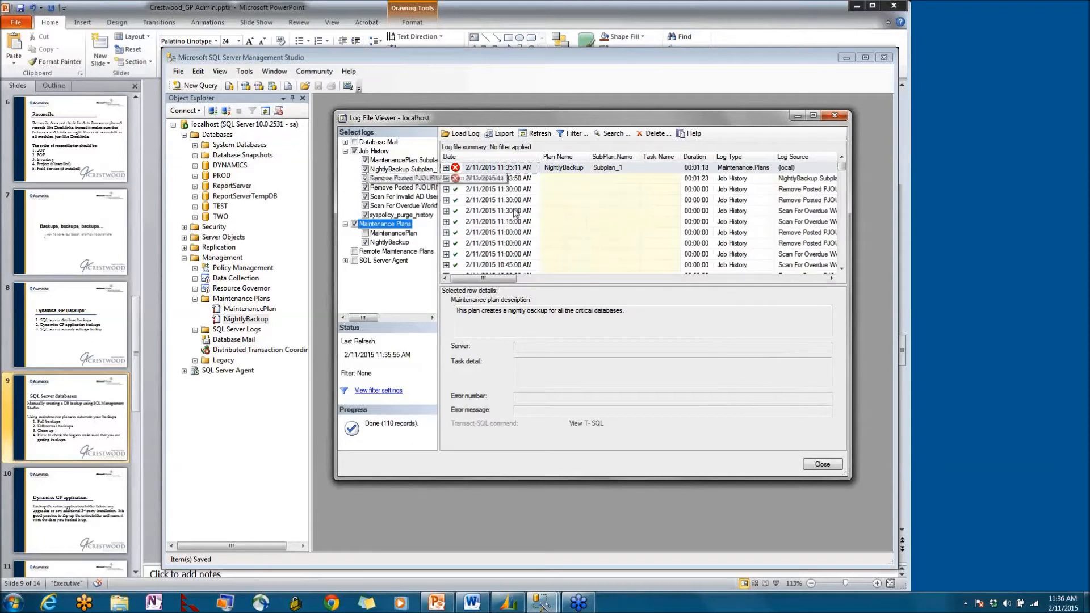
click(366, 160)
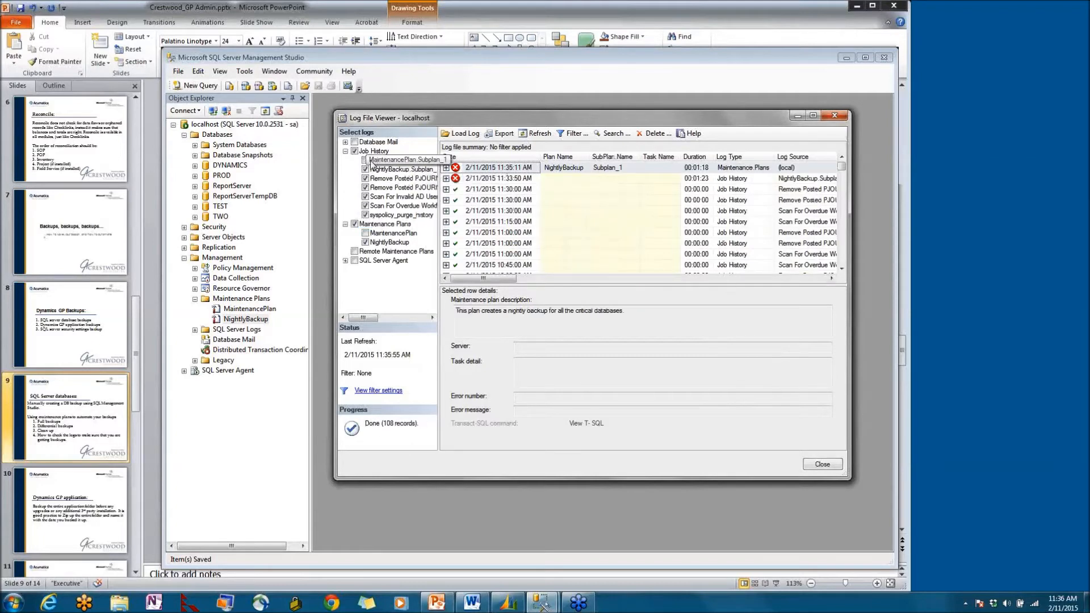
click(365, 178)
click(365, 187)
click(365, 196)
click(366, 206)
click(365, 215)
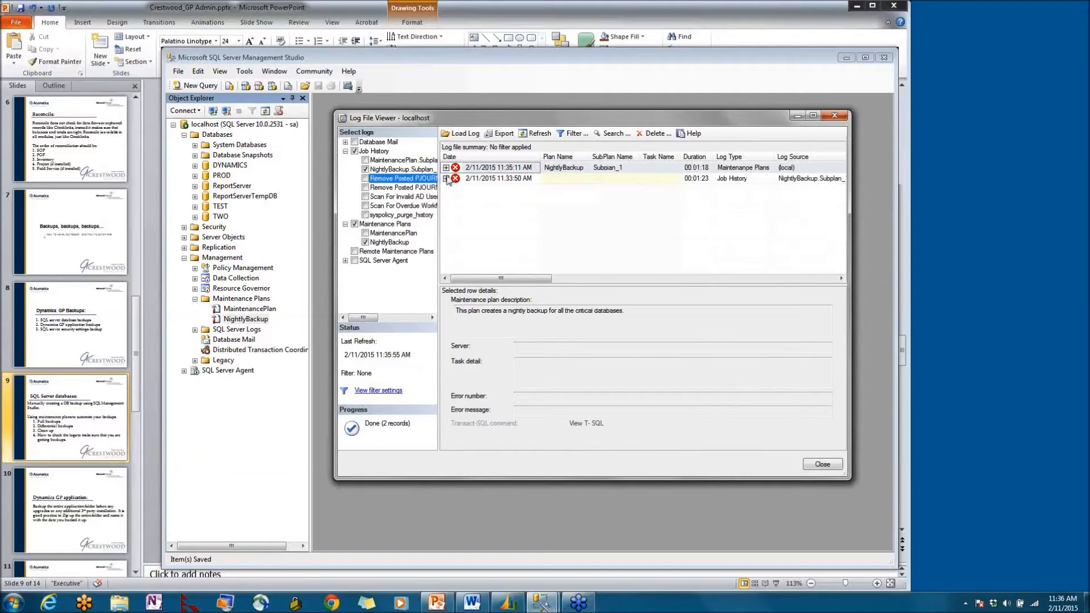
Expand the NightlyBackup job history entry and examine its step's message in an enlarged details area
click(446, 178)
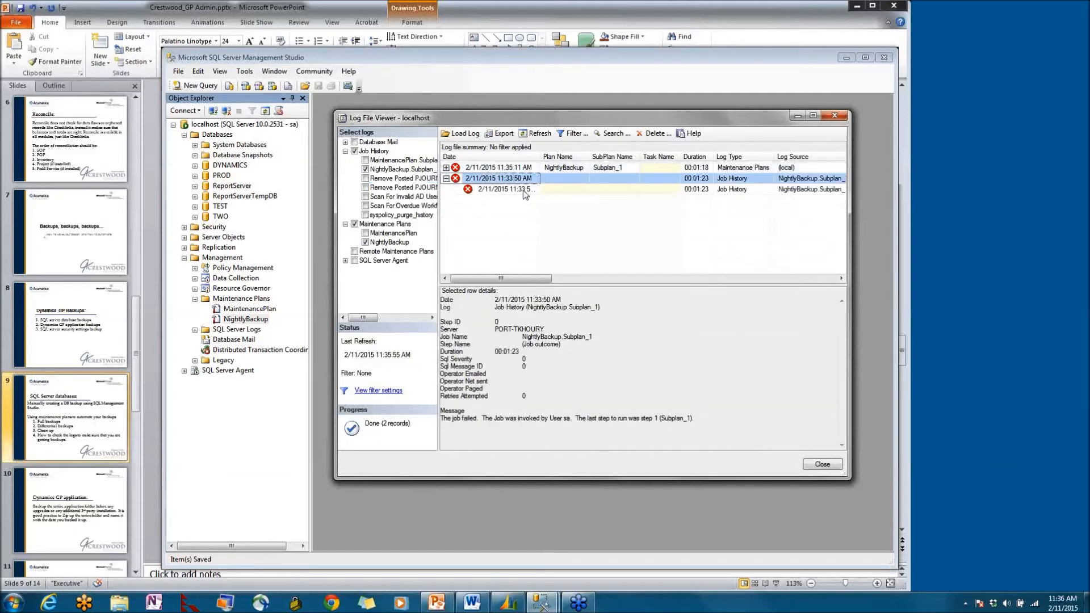
click(519, 190)
drag(601, 285, 606, 232)
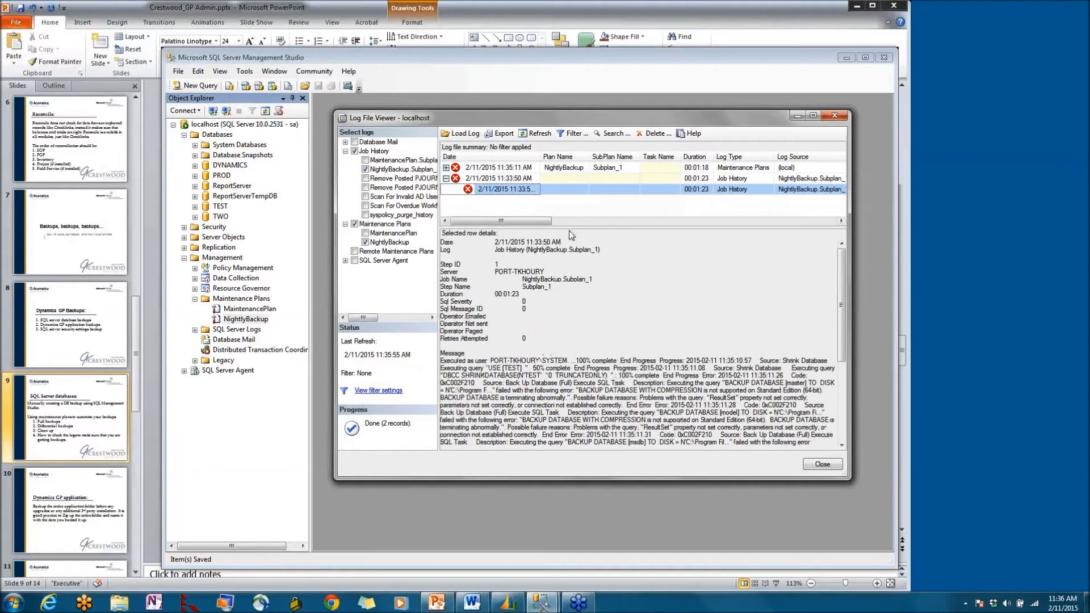
click(584, 179)
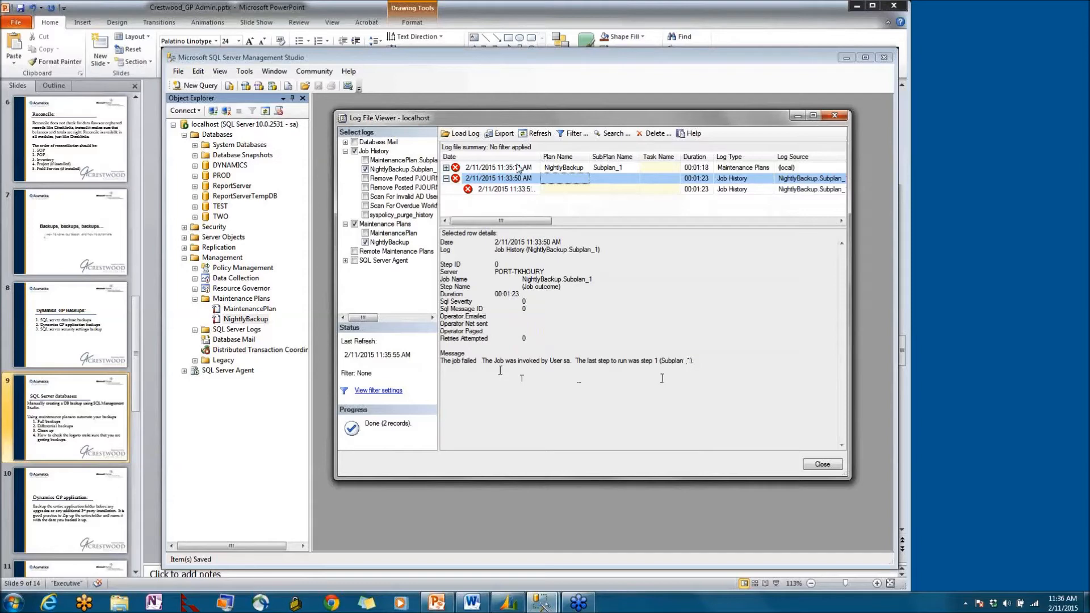
Expand the NightlyBackup maintenance plan entry and read through the first backup task's error message
click(446, 167)
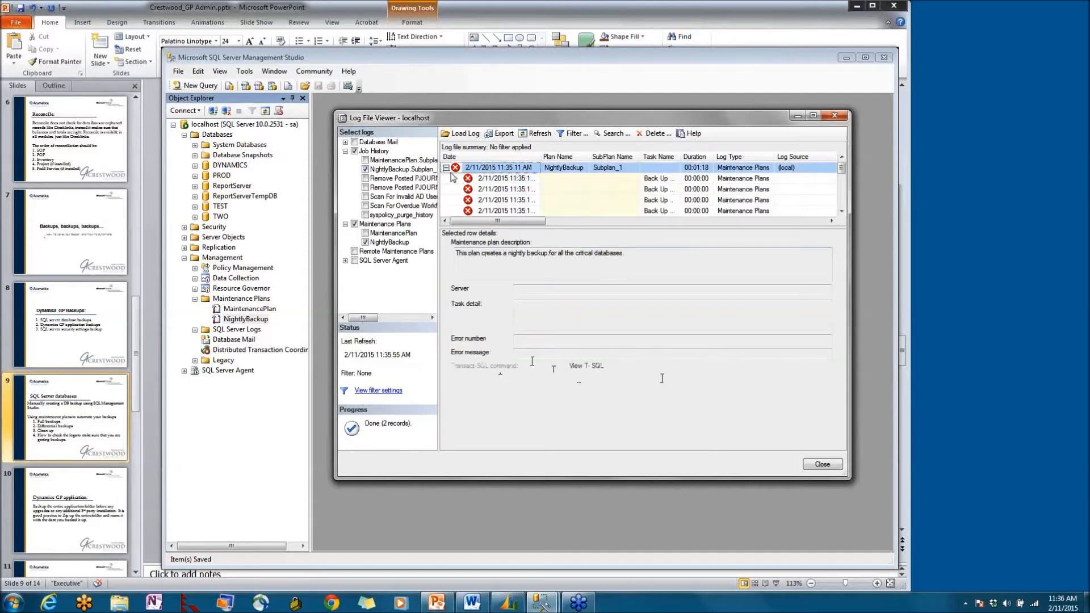
click(490, 179)
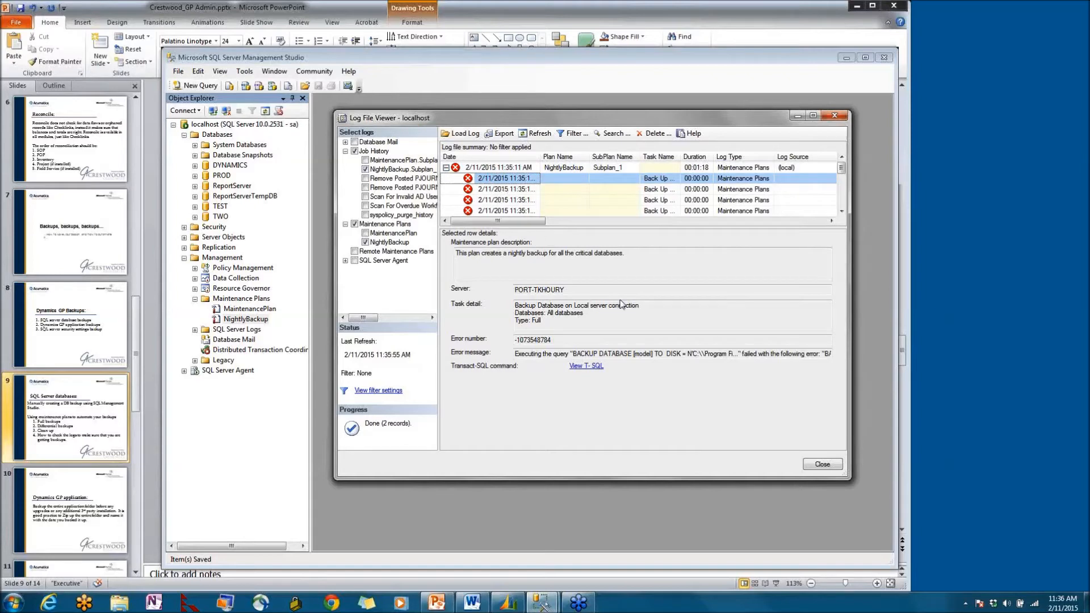
drag(712, 354, 527, 353)
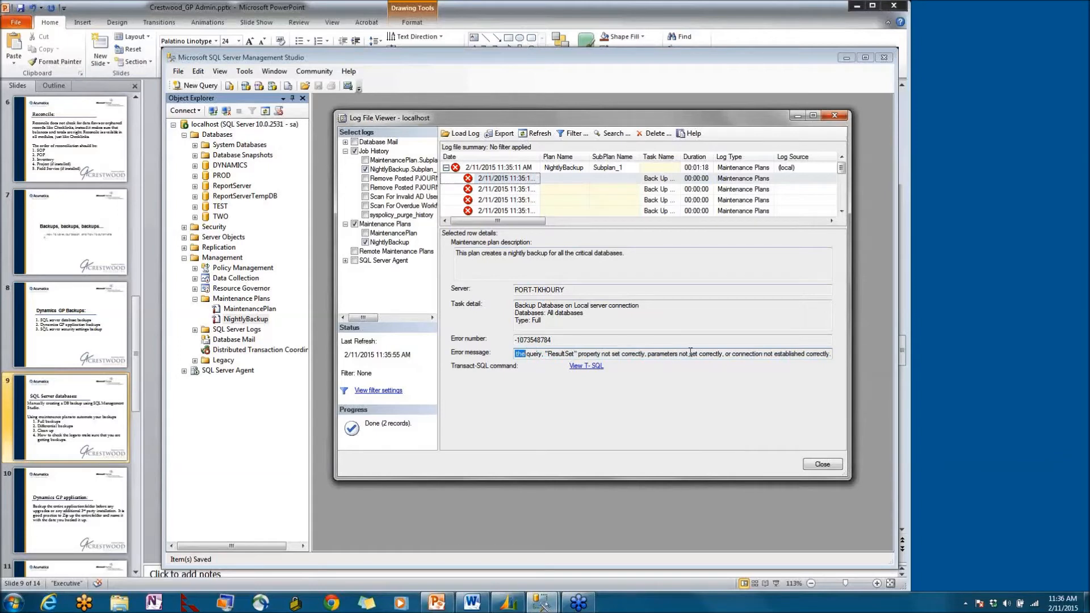
drag(575, 354, 830, 356)
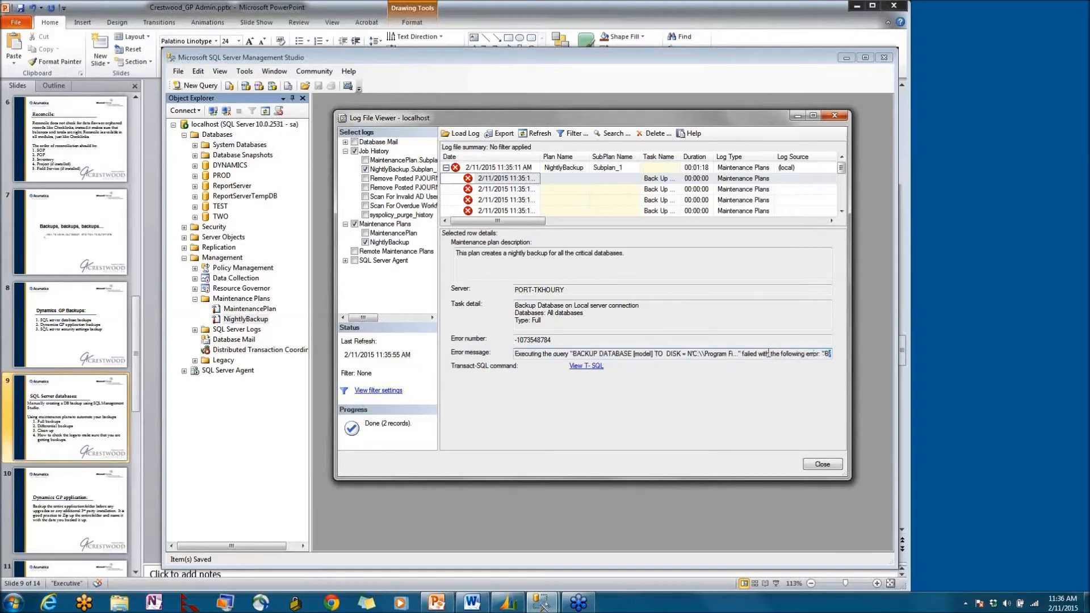
drag(768, 354, 826, 356)
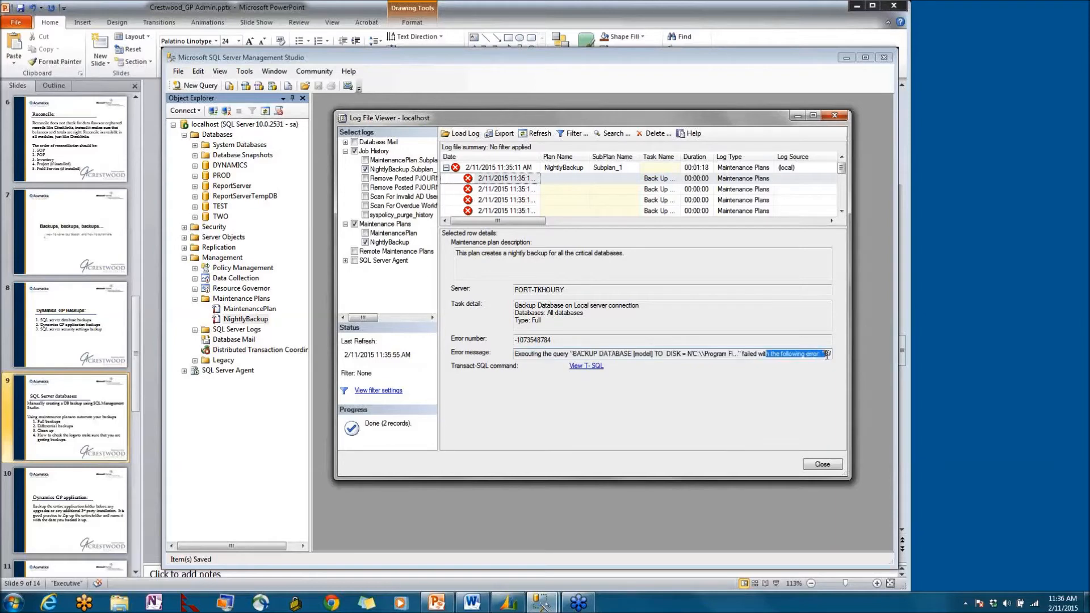
Copy the backup task's full error message into a blank WordPad document for reading
click(514, 356)
drag(499, 354, 899, 358)
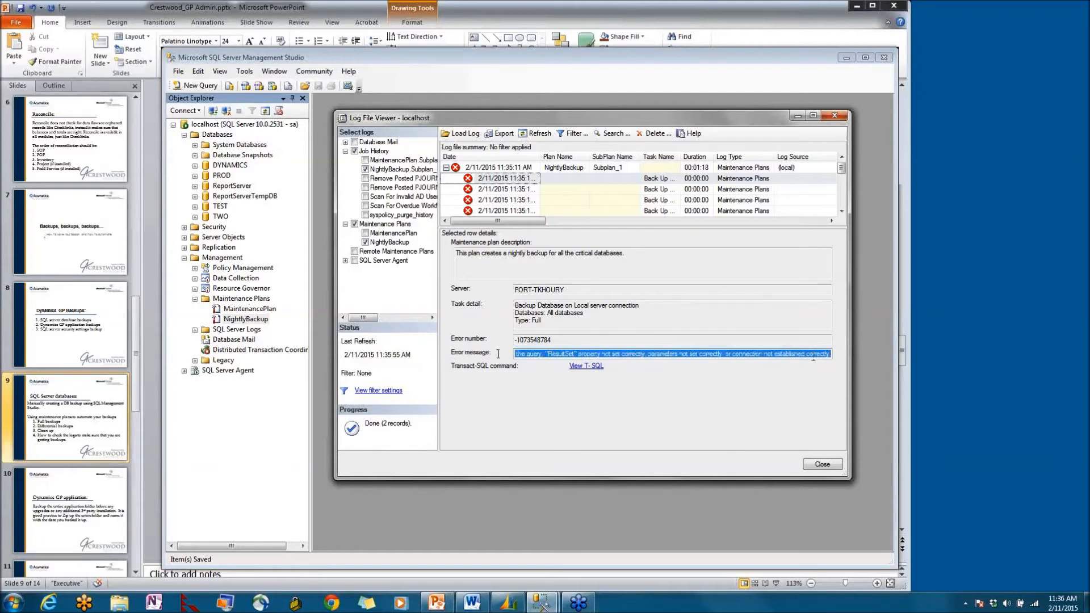
click(14, 603)
text(note)
key(Return)
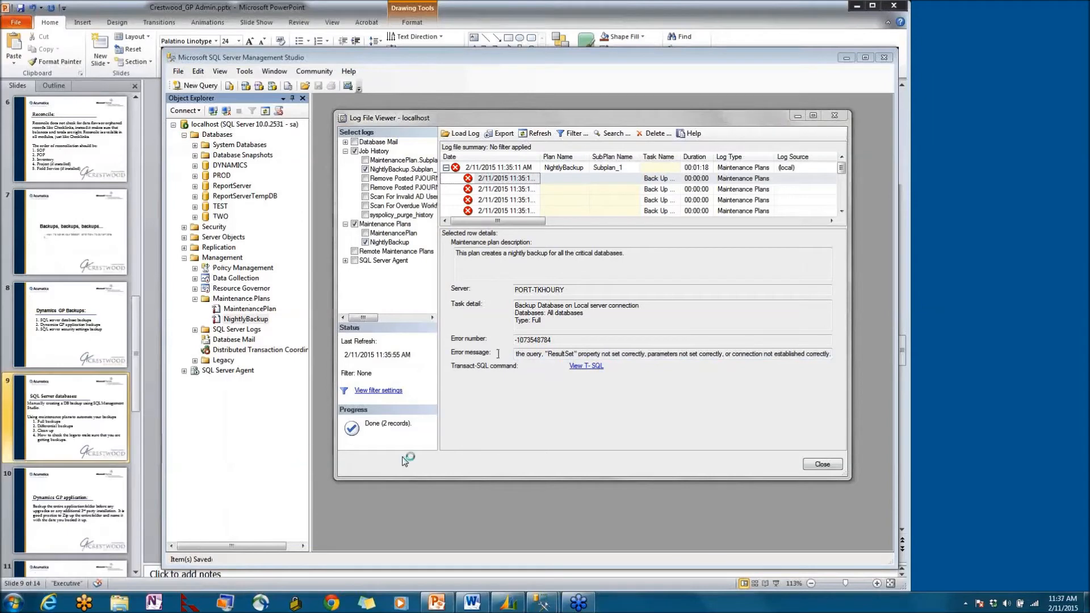
right_click(538, 270)
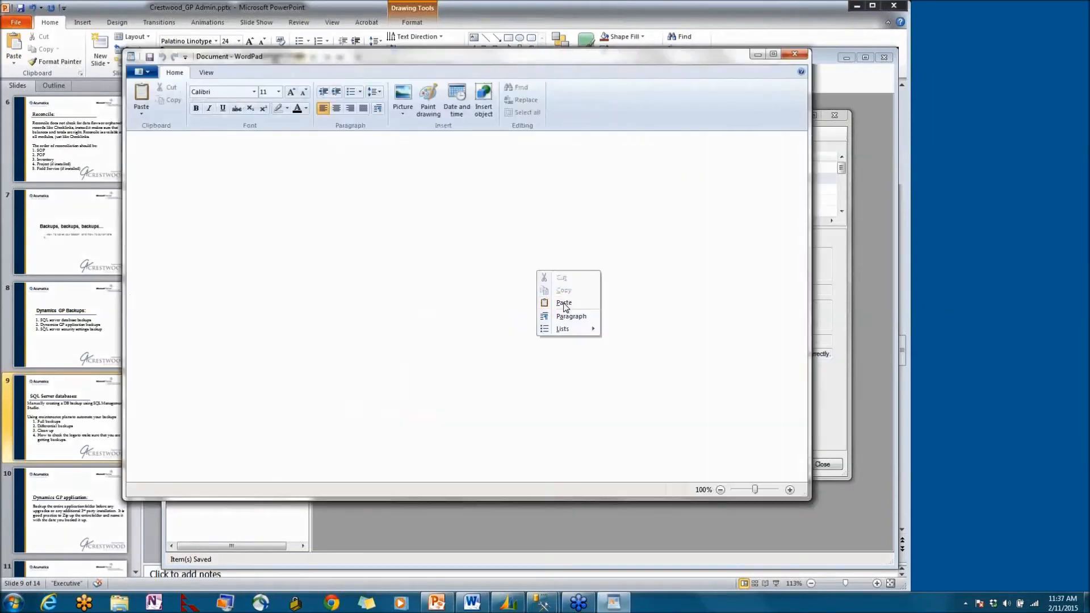
click(566, 299)
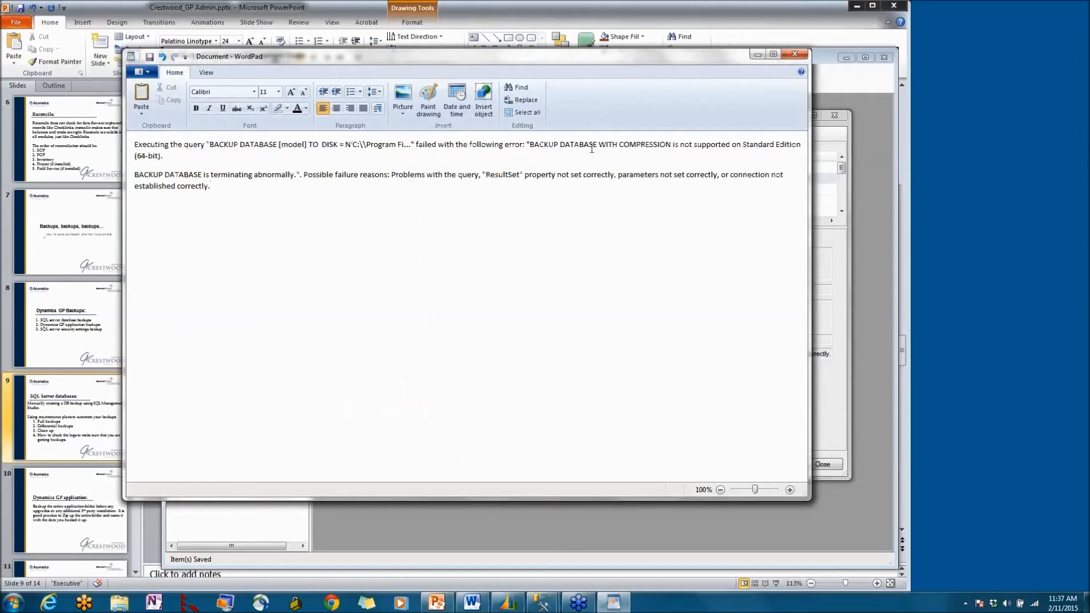
Examine the BACKUP DATABASE WITH COMPRESSION wording in the pasted error, and close the document unsaved along with the log viewer
drag(530, 145, 672, 144)
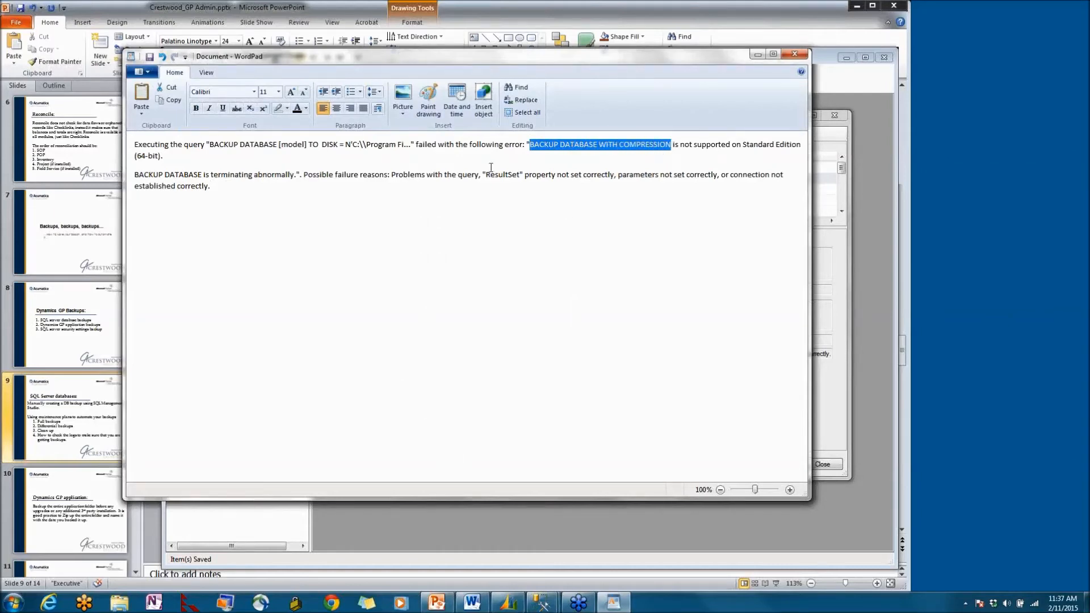
click(613, 149)
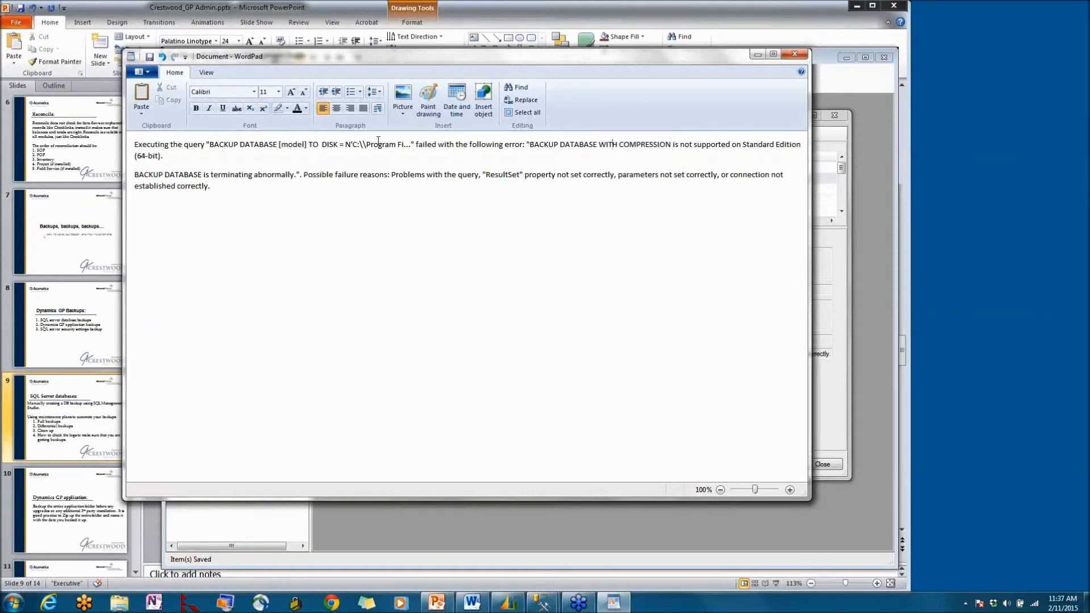
click(792, 55)
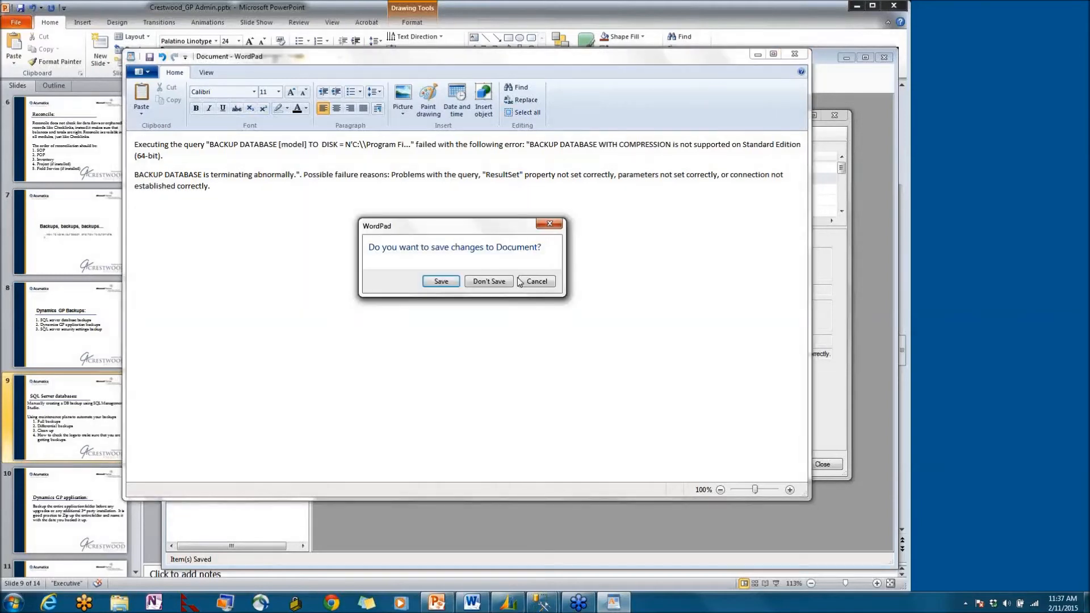
click(491, 281)
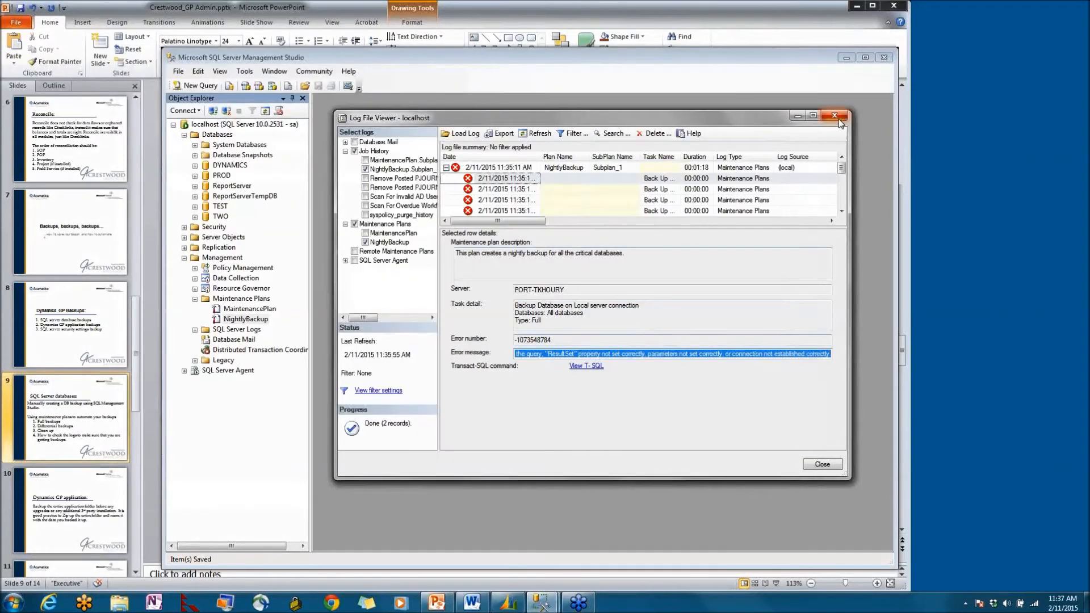
click(836, 117)
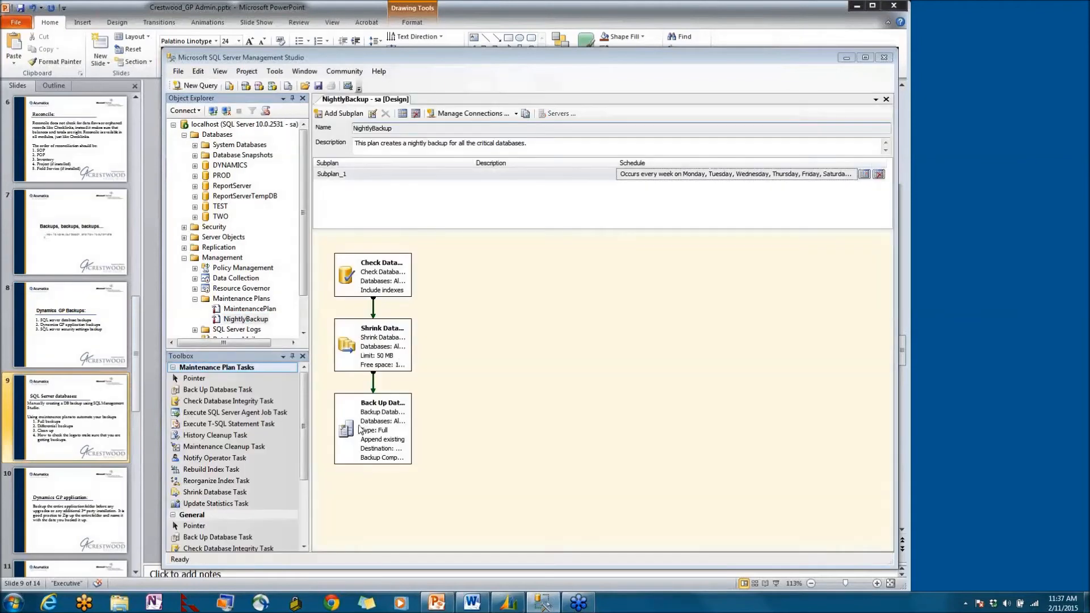
Set the NightlyBackup plan's backup task compression to use the default server setting, and save the plan
double_click(361, 429)
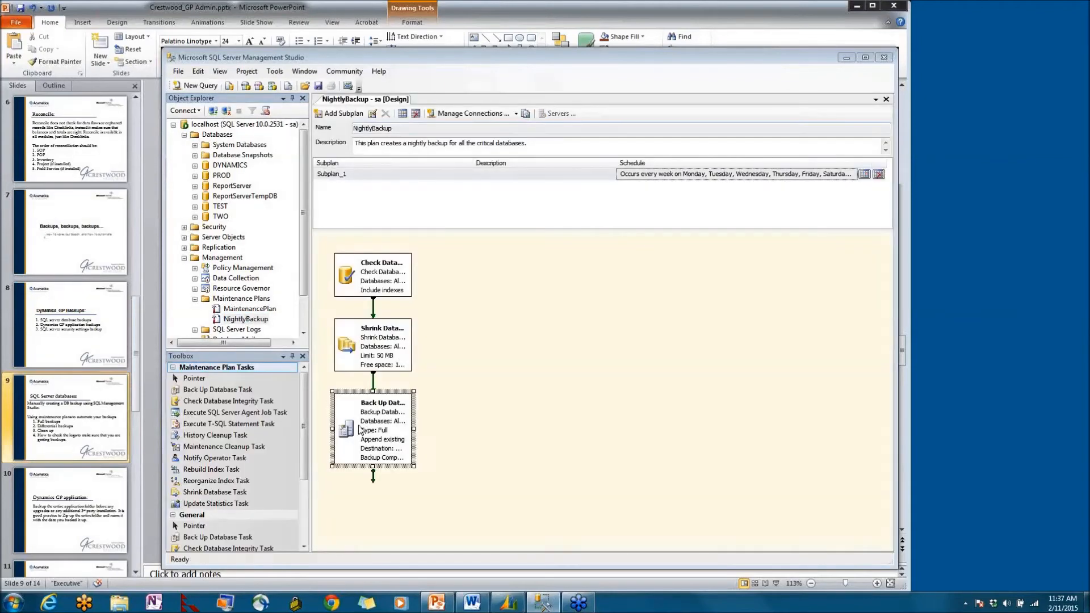
click(481, 481)
click(473, 494)
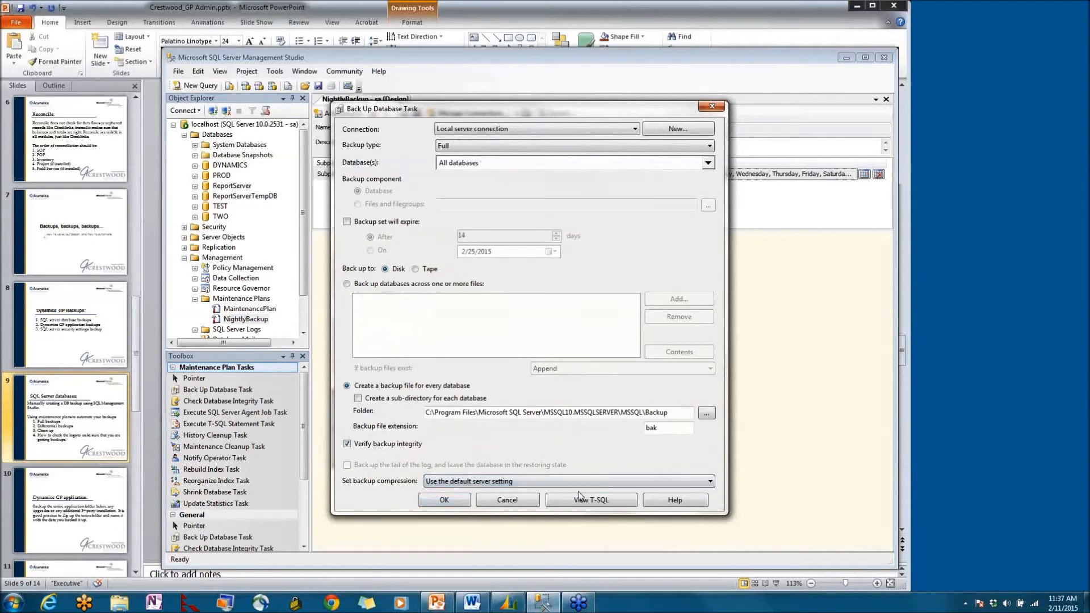
click(453, 506)
click(318, 86)
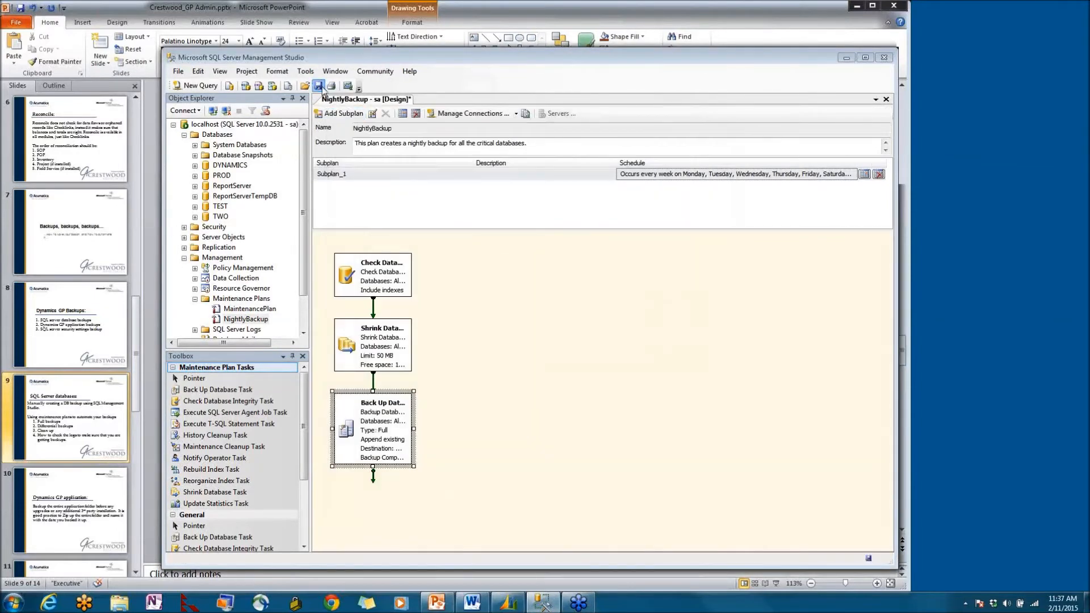
Execute the NightlyBackup maintenance plan and dismiss its progress window once the run completes
right_click(241, 321)
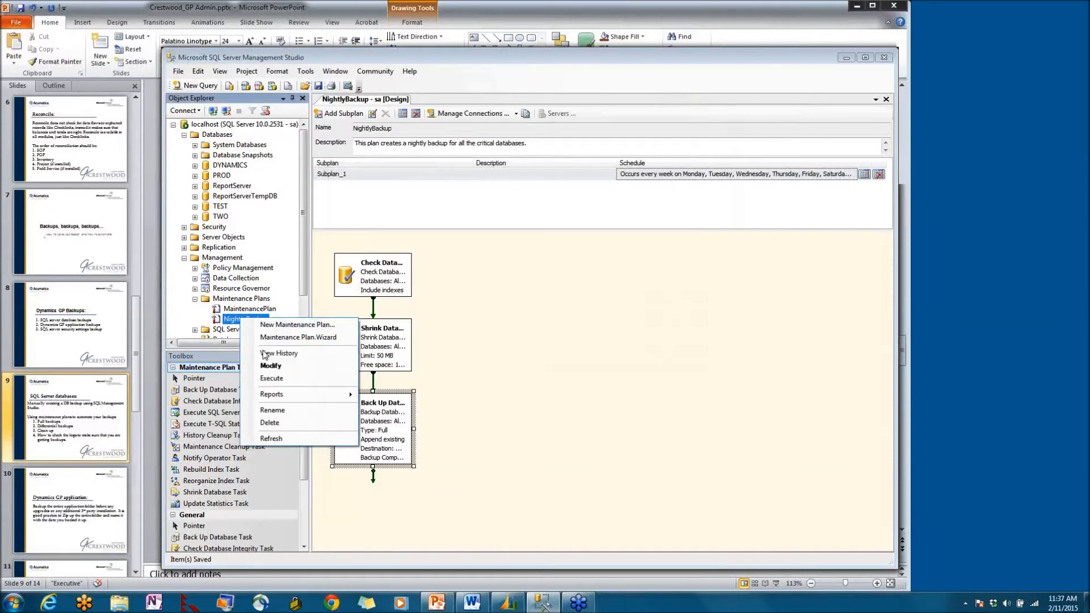
click(271, 378)
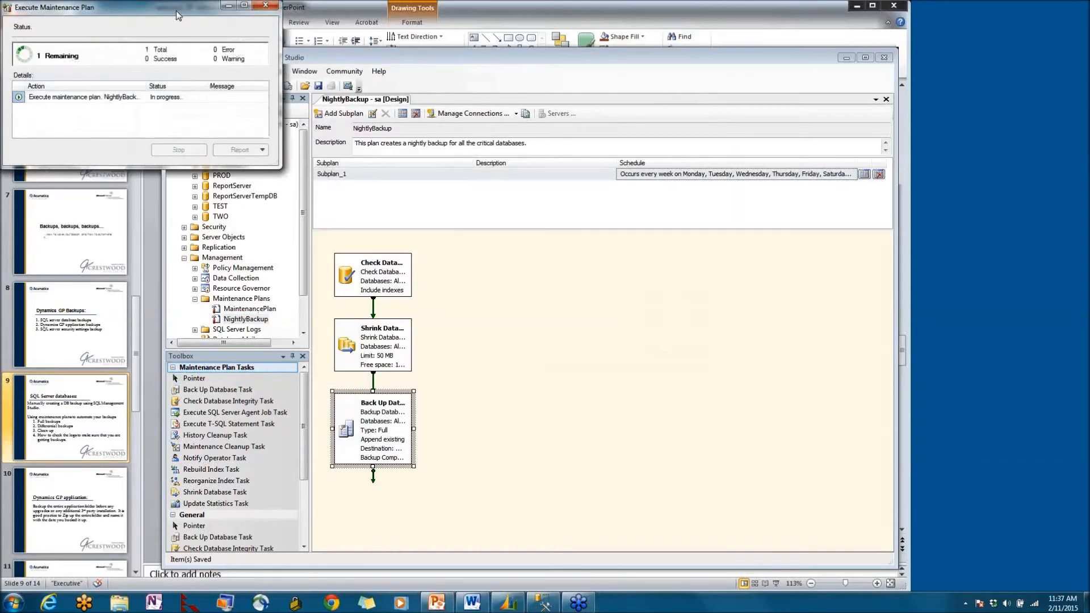
drag(177, 15, 626, 106)
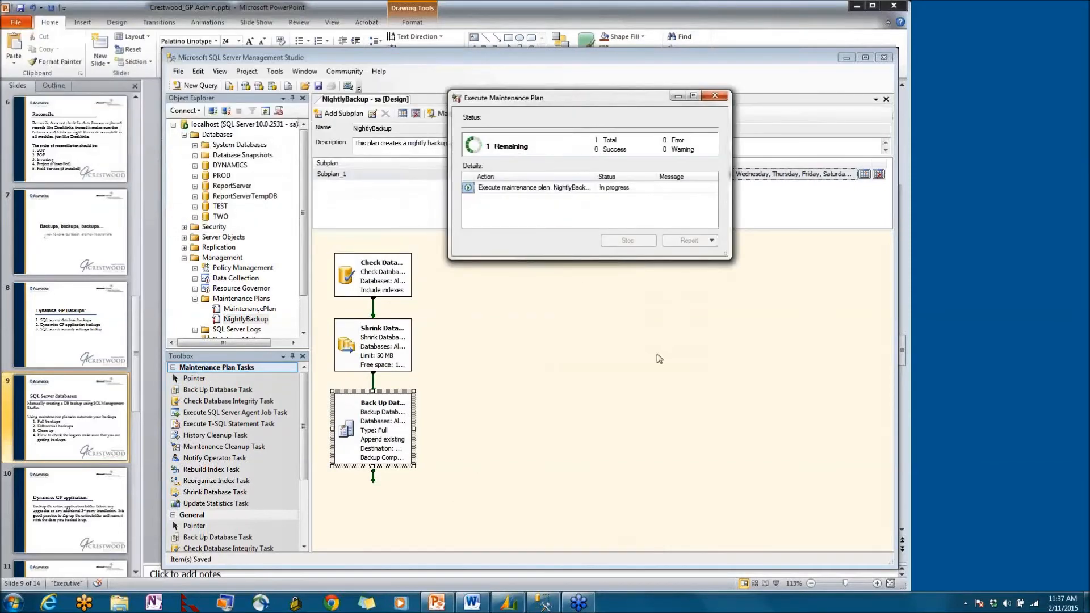
click(279, 15)
click(591, 354)
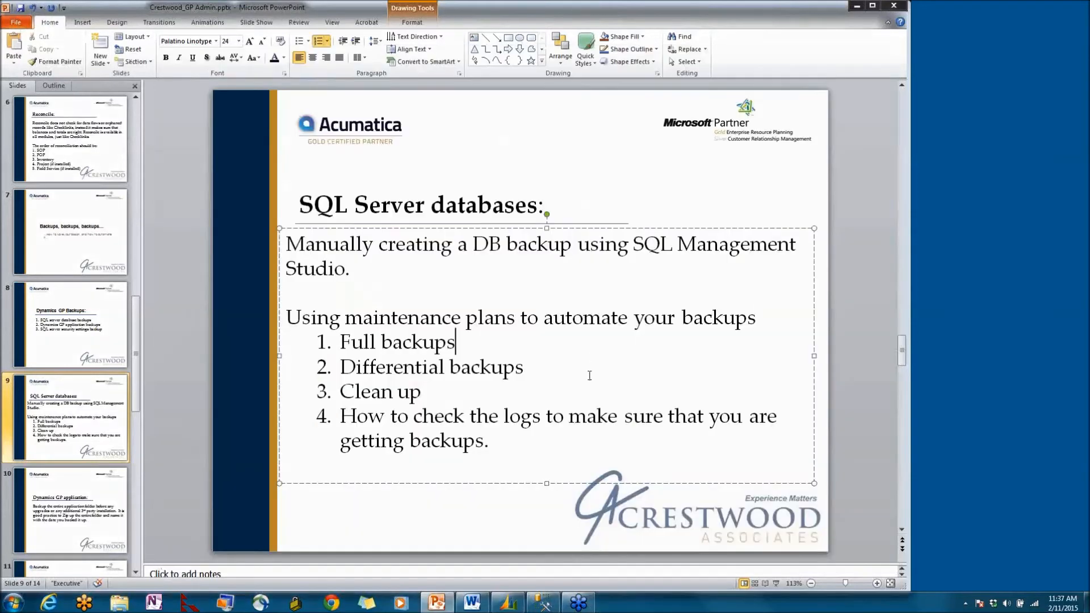
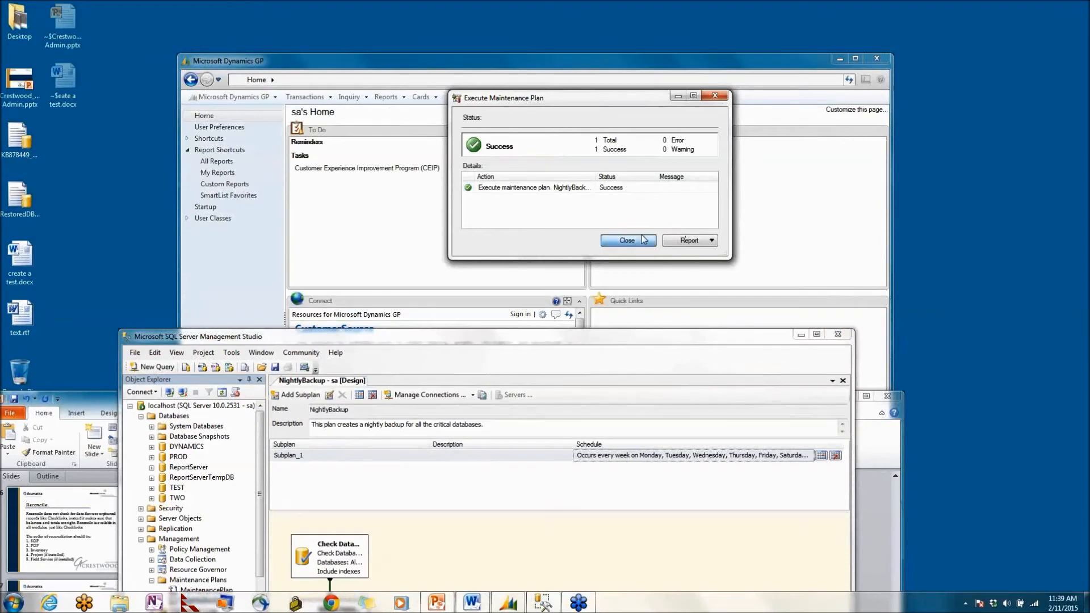
click(642, 239)
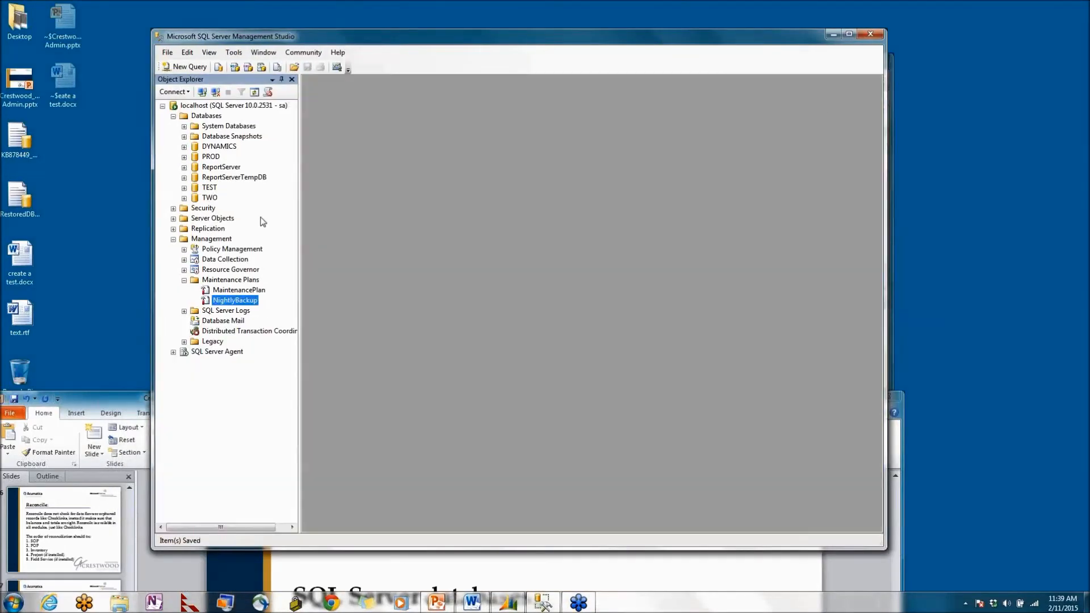
right_click(253, 302)
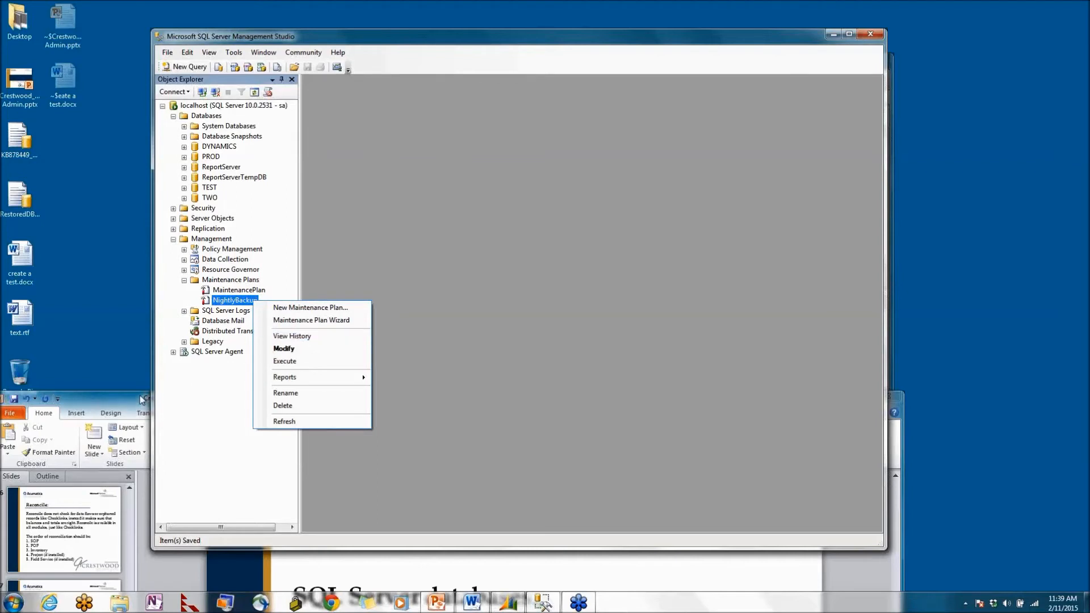
click(439, 373)
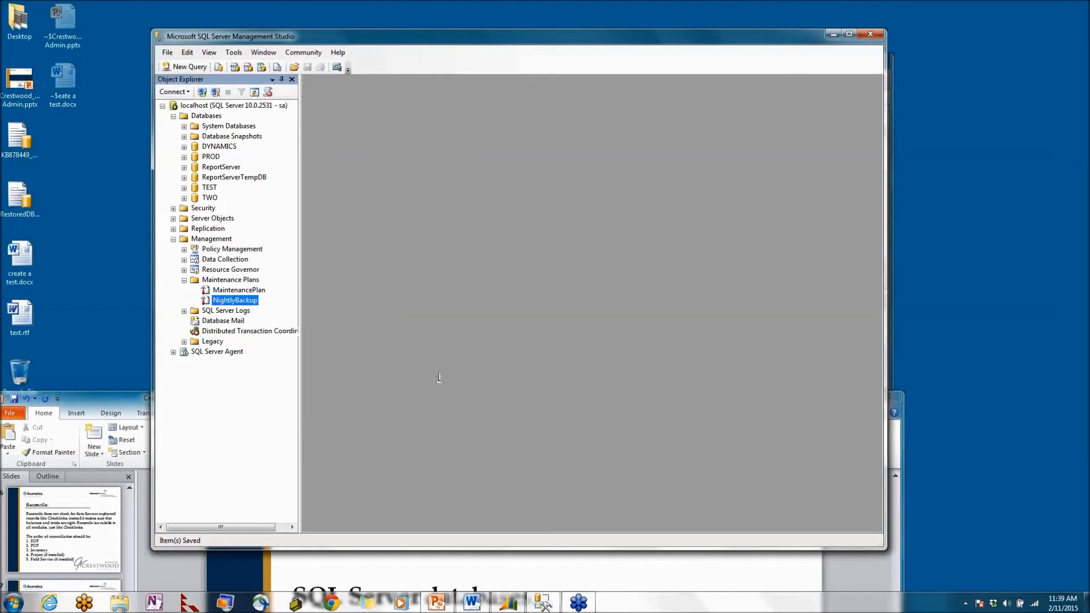
click(121, 399)
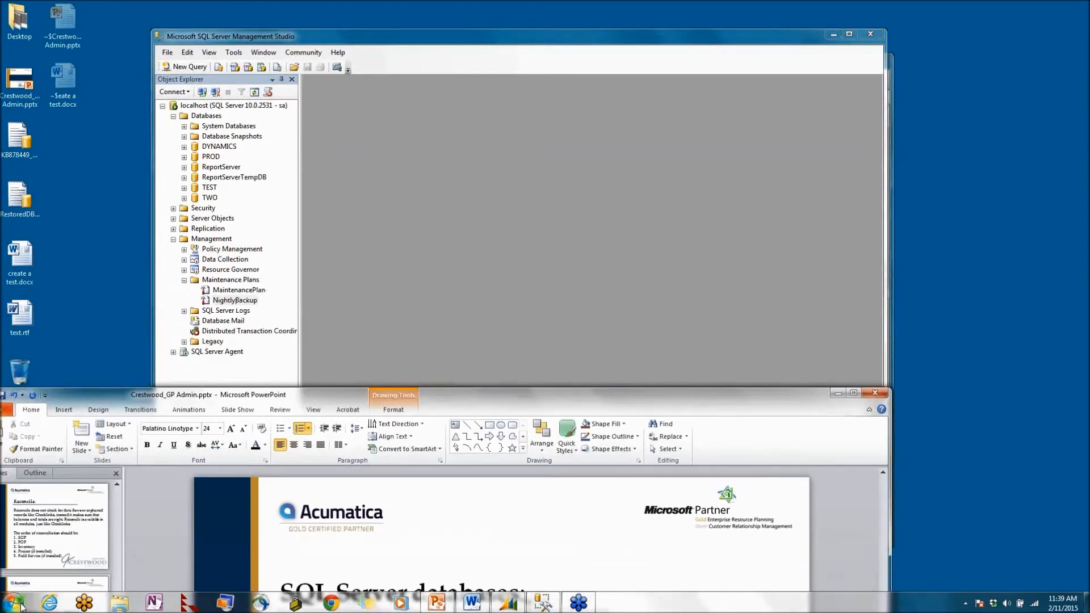
click(21, 607)
key(ctrl+v)
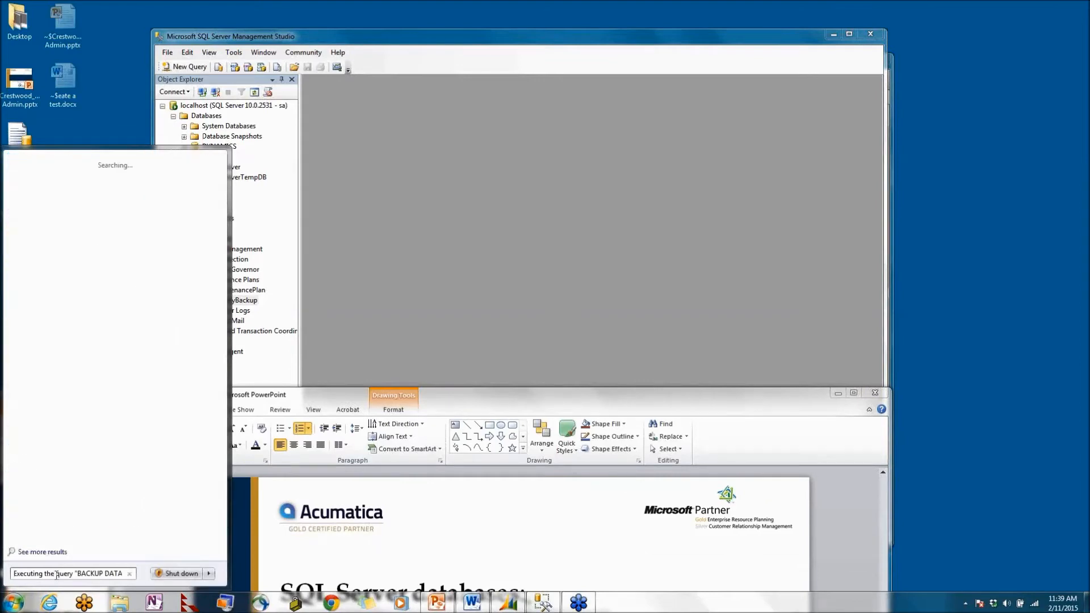
click(537, 302)
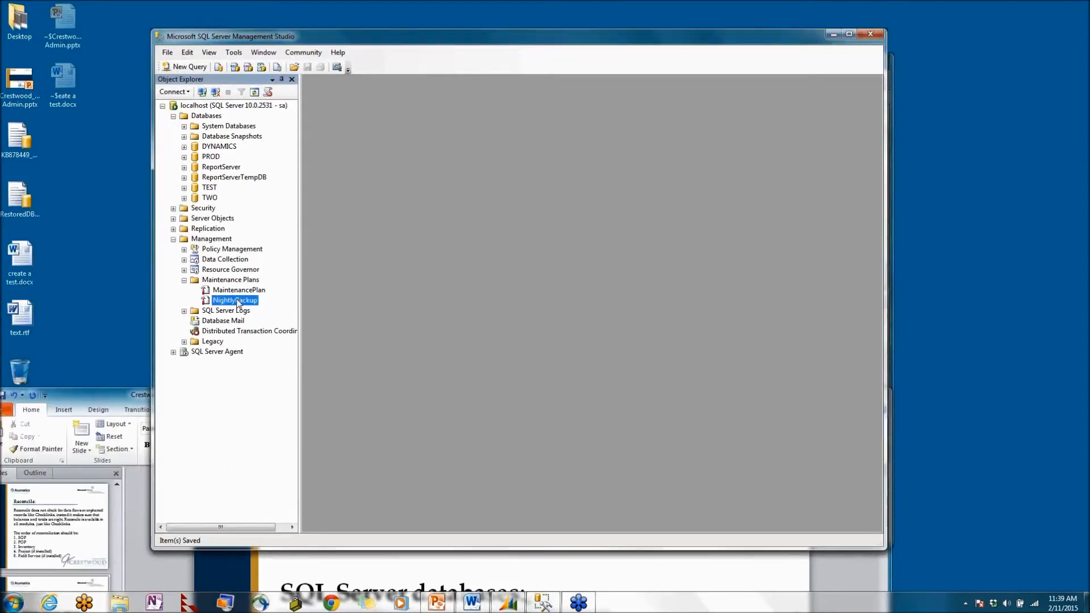
Copy the destination folder path from NightlyBackup's backup task and open that folder in Windows Explorer
double_click(248, 301)
double_click(360, 397)
drag(657, 394, 335, 398)
key(ctrl+c)
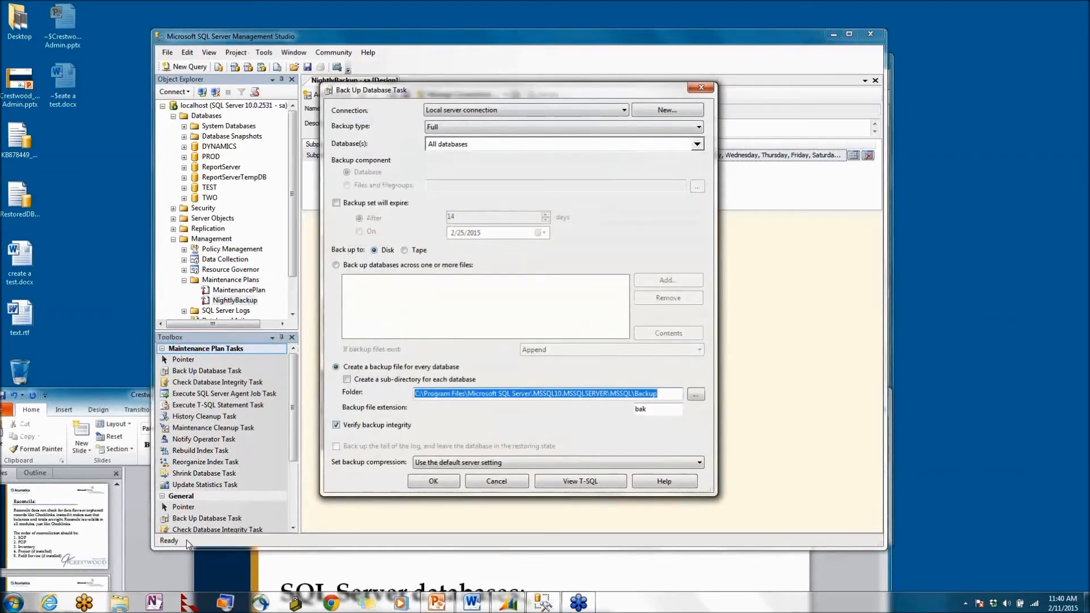
click(14, 602)
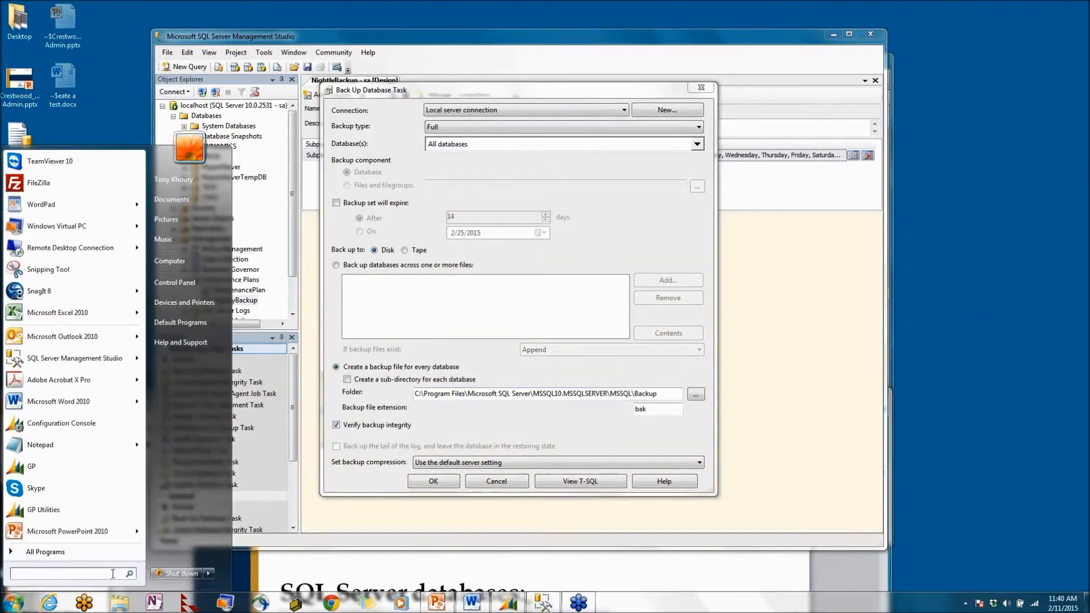
key(ctrl+v)
key(Return)
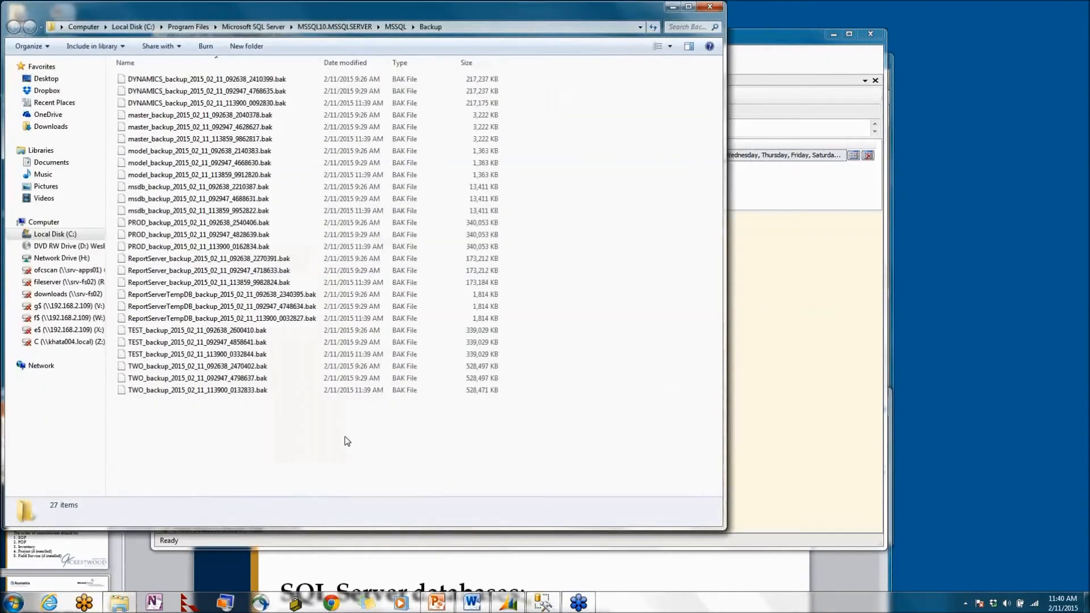
Look over the database backup files in the Backup folder, and close the backup task settings and plan designer
drag(378, 445, 177, 262)
drag(157, 205, 297, 496)
click(671, 8)
click(707, 89)
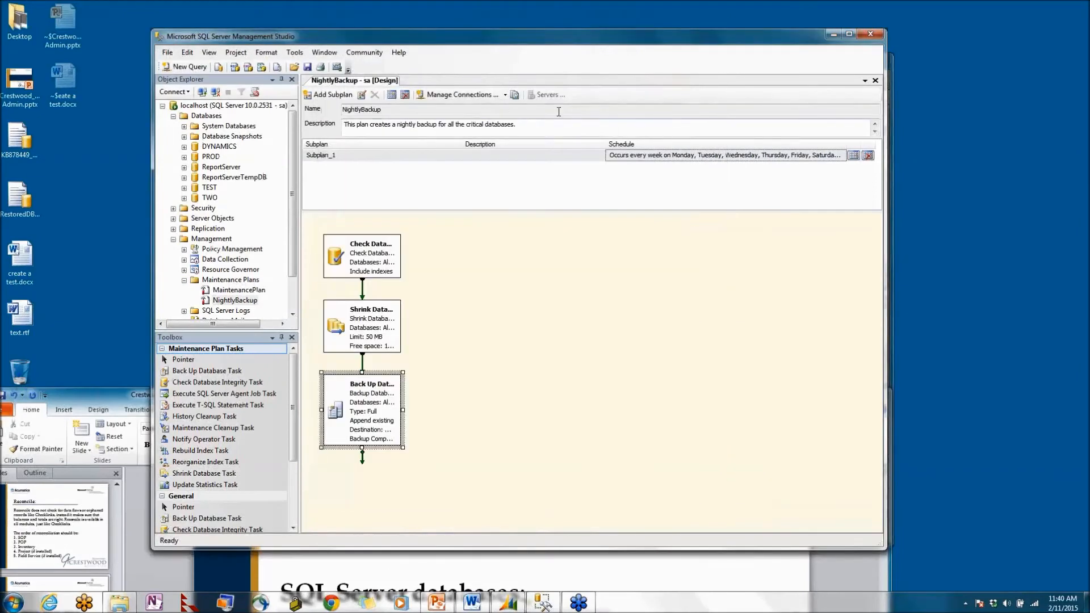
click(875, 80)
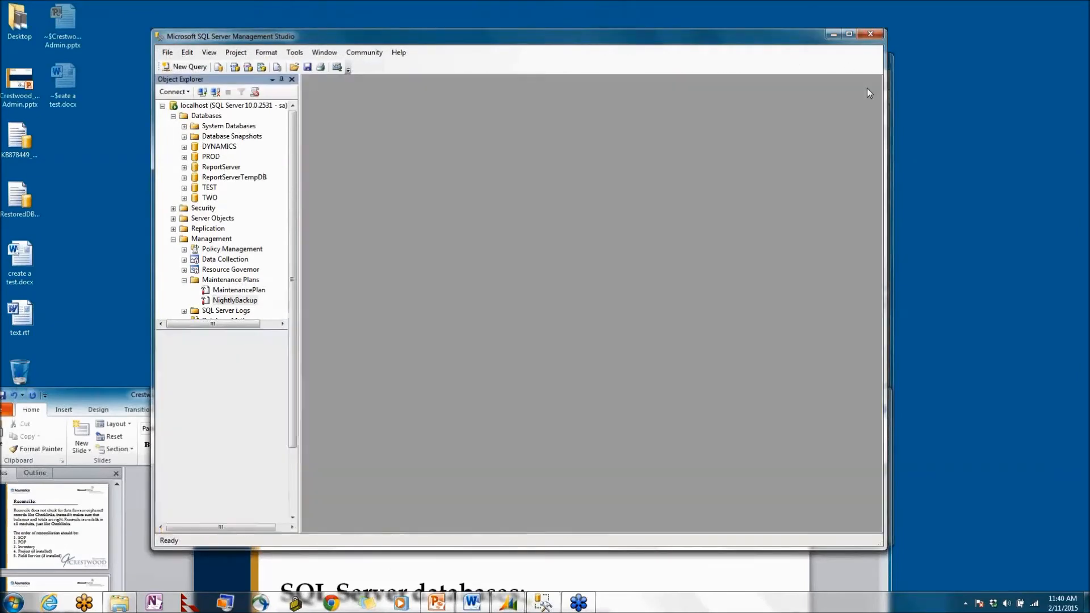
Review the NightlyBackup history by expanding the 11:35:11 AM and 11:39:13 AM runs, and close the log viewer
right_click(234, 302)
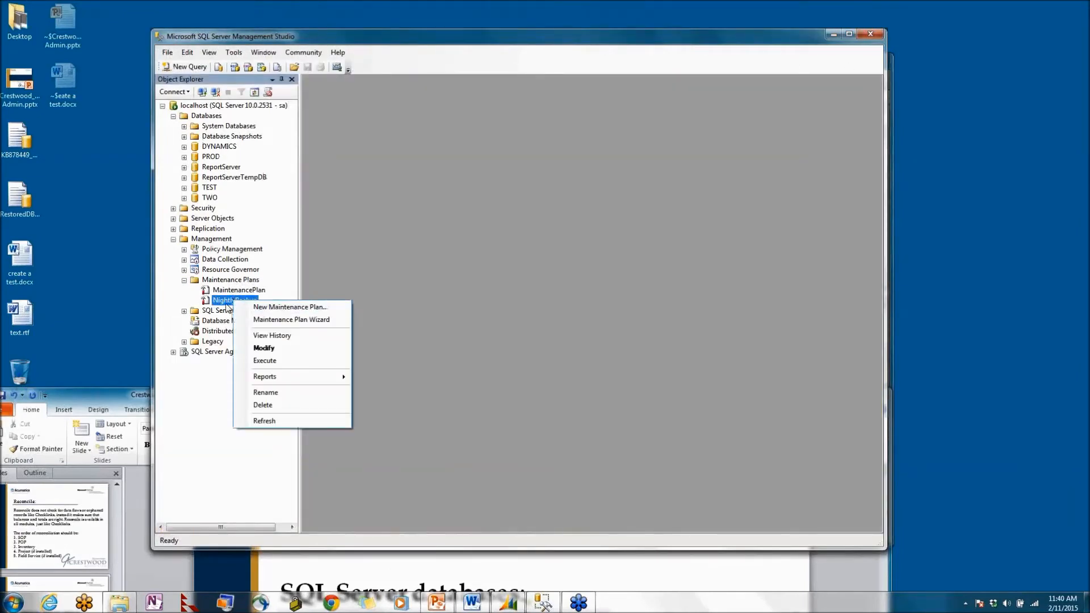
click(283, 336)
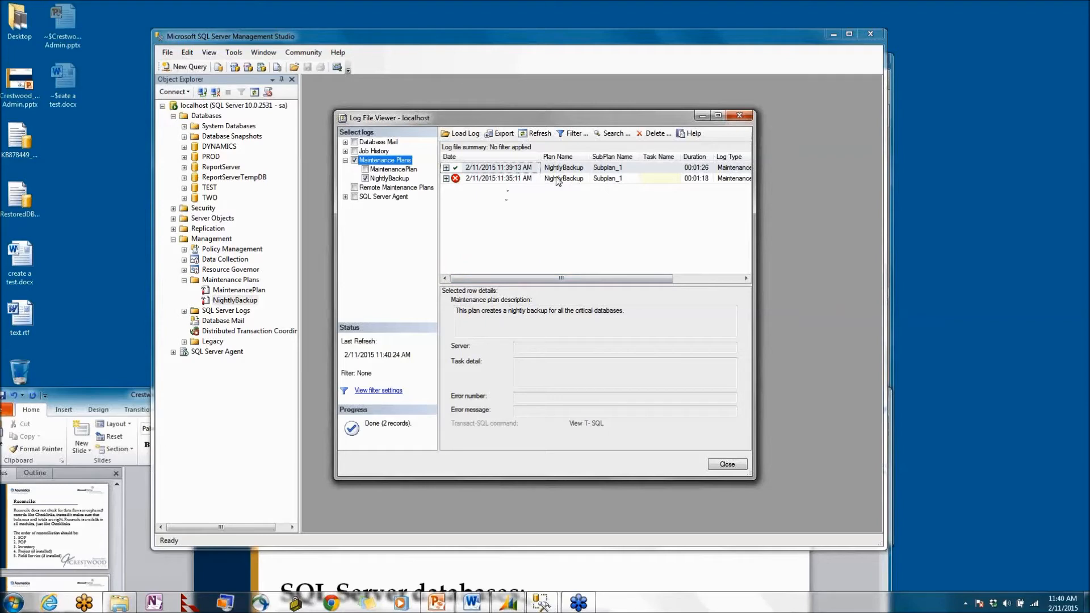
double_click(486, 181)
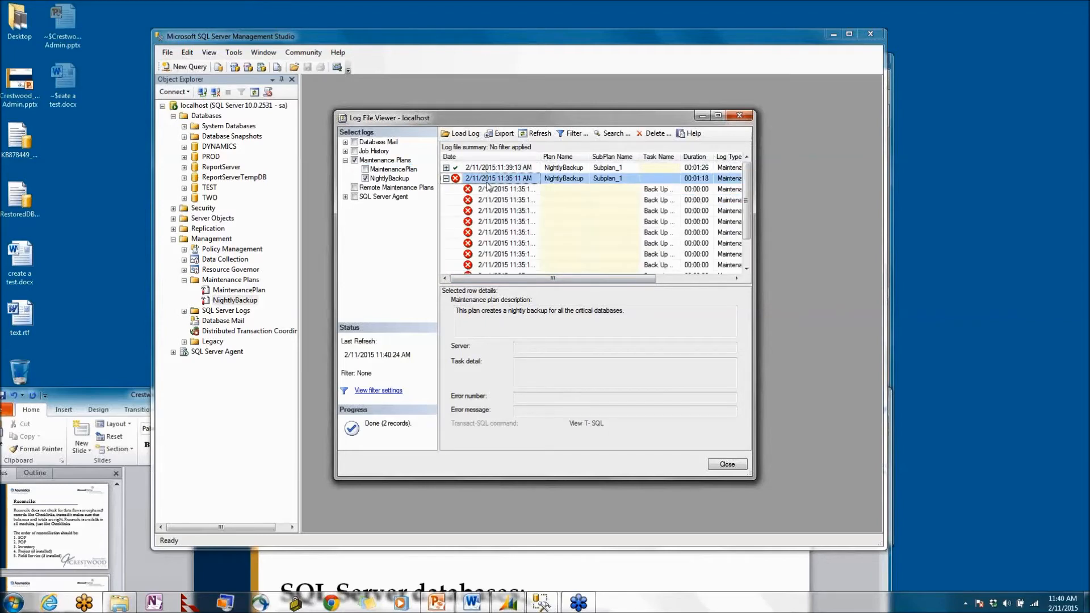
double_click(488, 179)
double_click(492, 168)
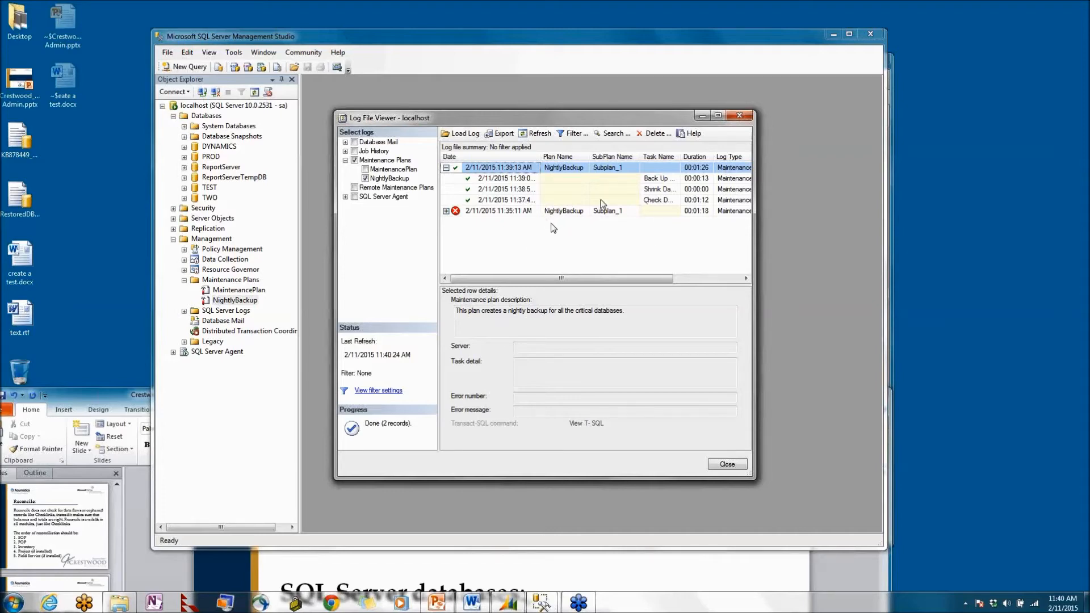
click(739, 116)
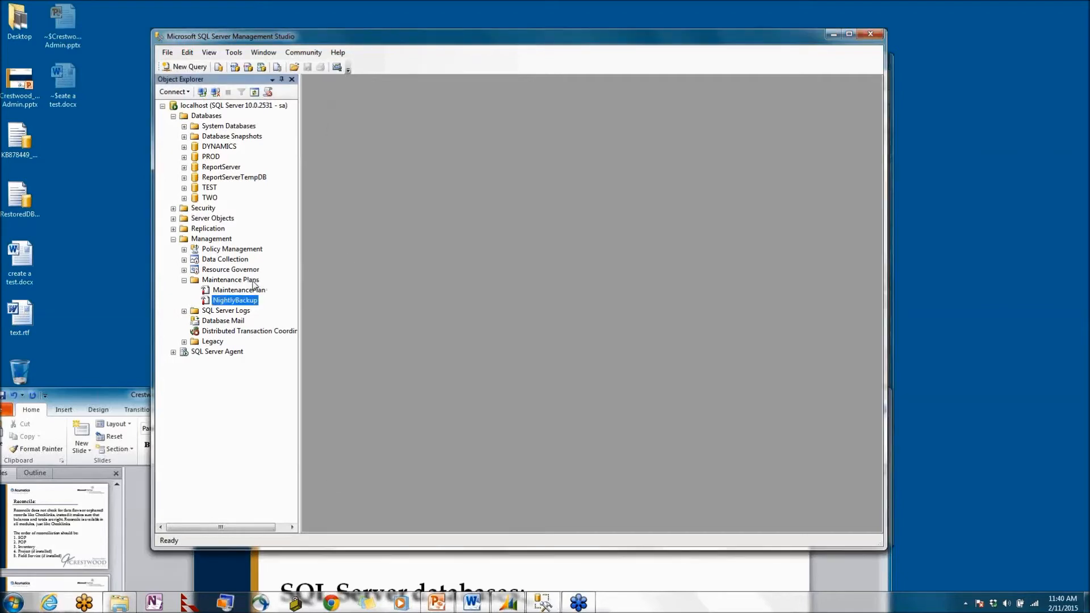
Switch to the PowerPoint presentation and highlight the Differential backups item on the SQL Server databases slide
click(346, 564)
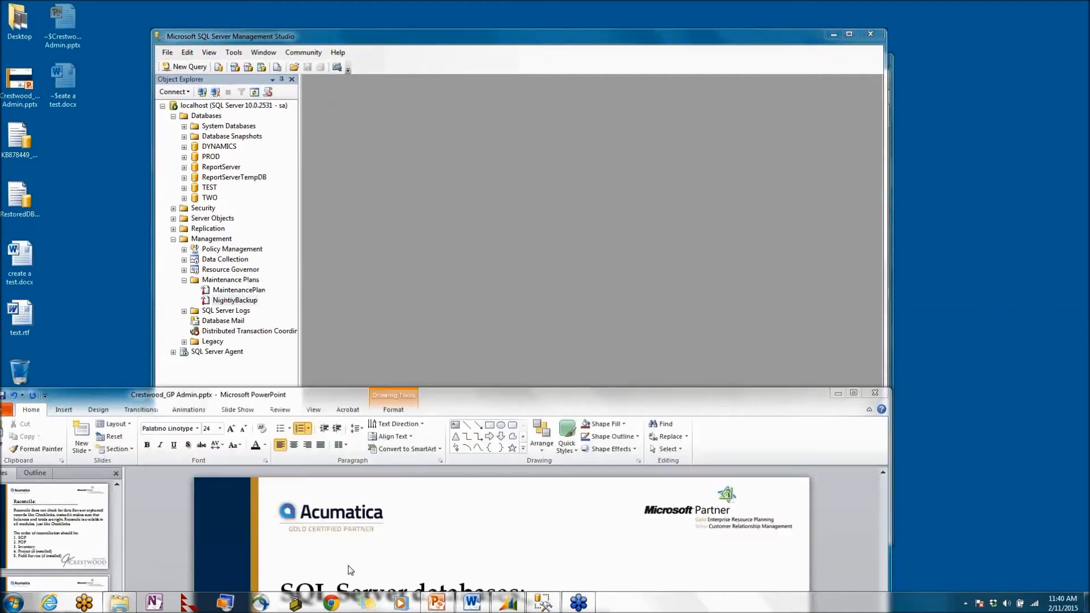
drag(469, 401, 476, 1)
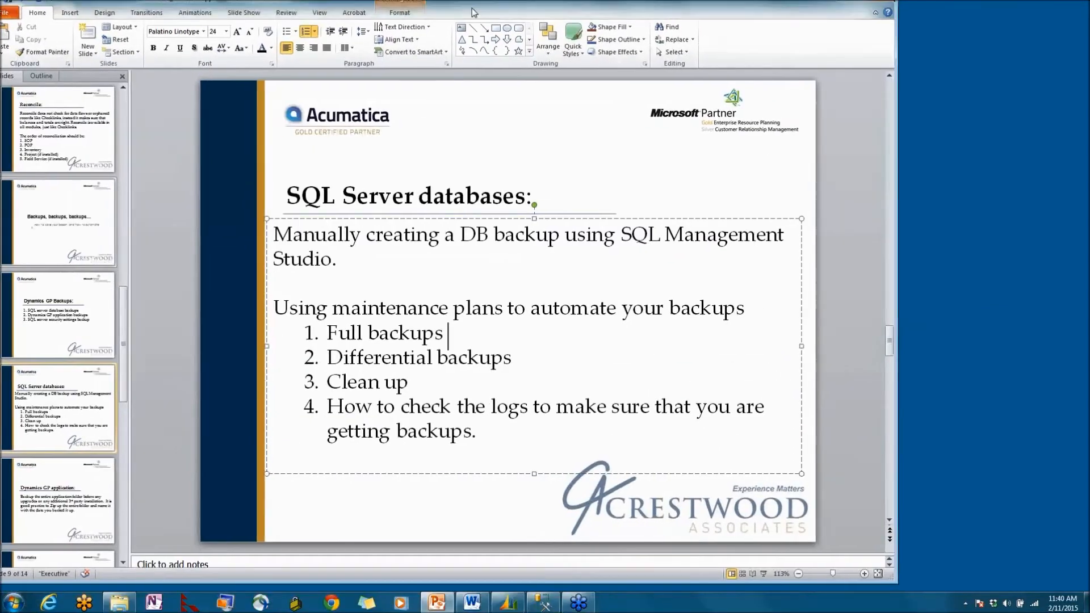
drag(518, 366, 363, 365)
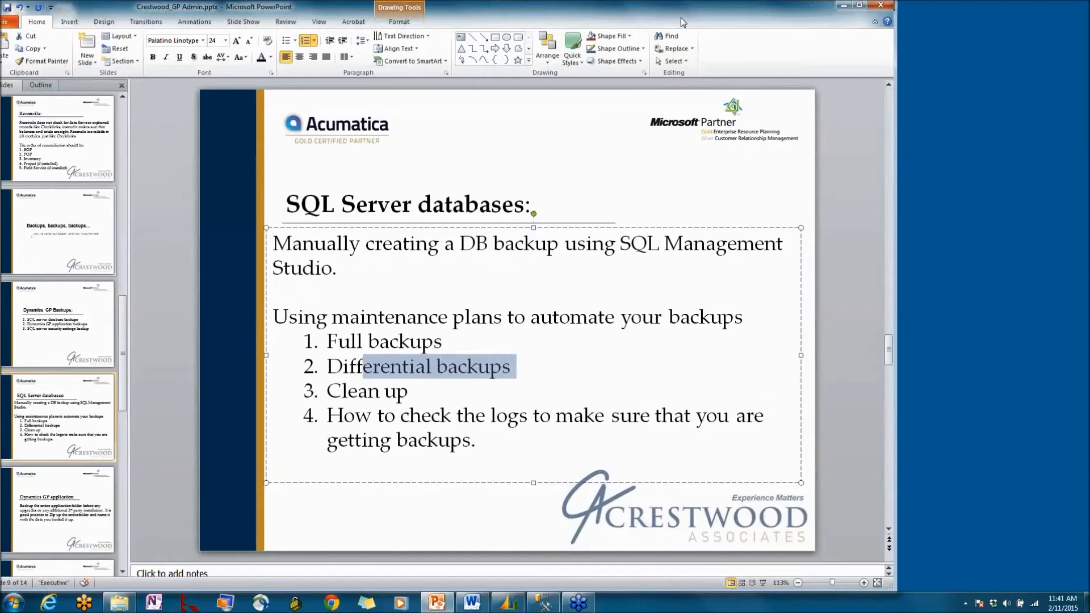
Start a new maintenance plan named DifferentialDaily in SQL Server Management Studio, and close it without saving
click(843, 5)
click(229, 281)
right_click(229, 282)
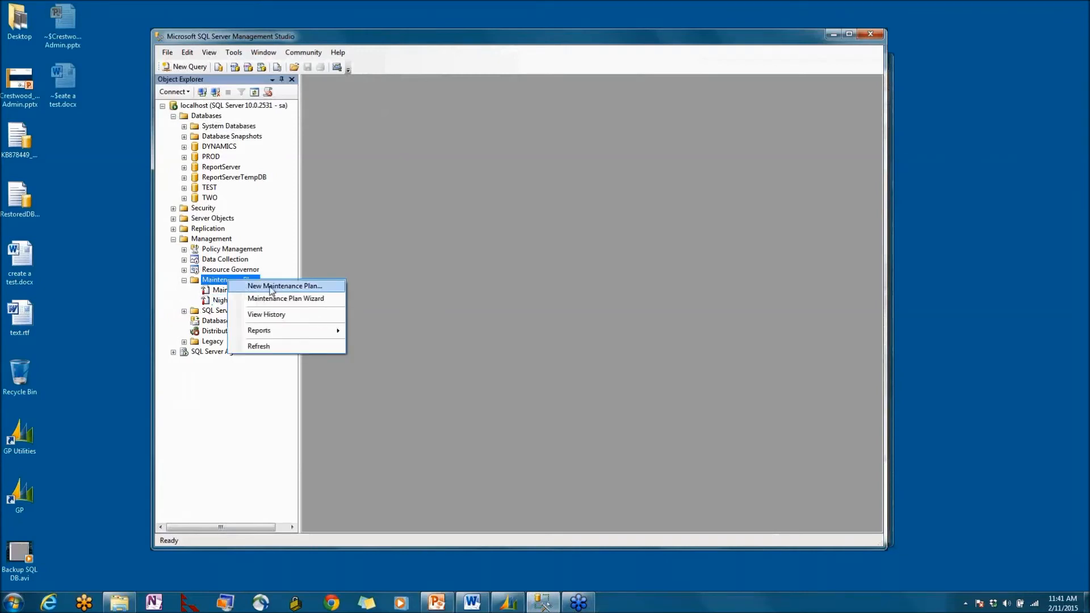
click(270, 286)
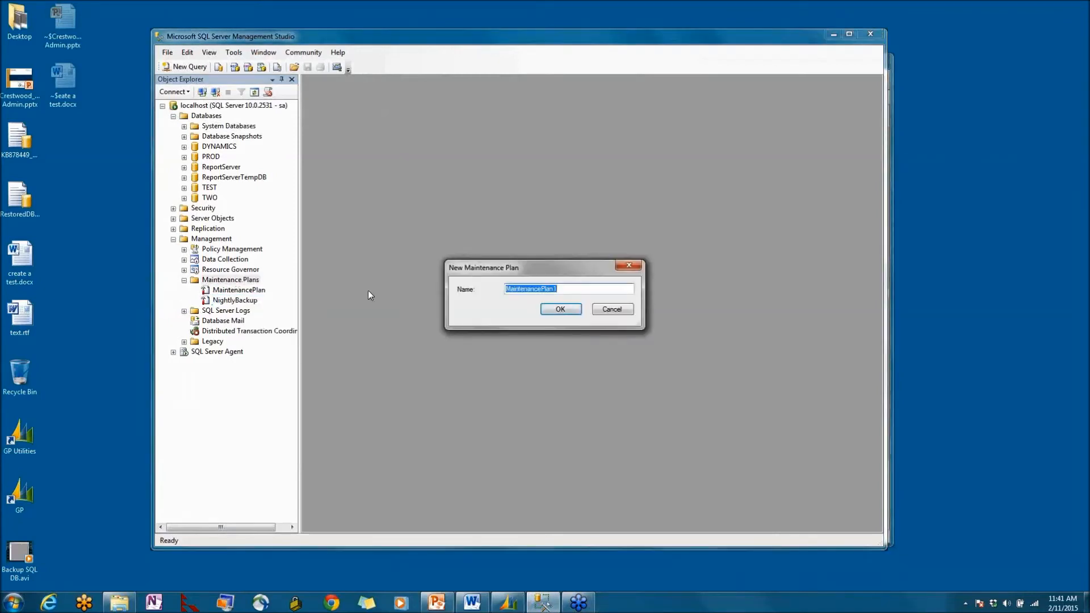
text(DifferentialDaily)
key(Return)
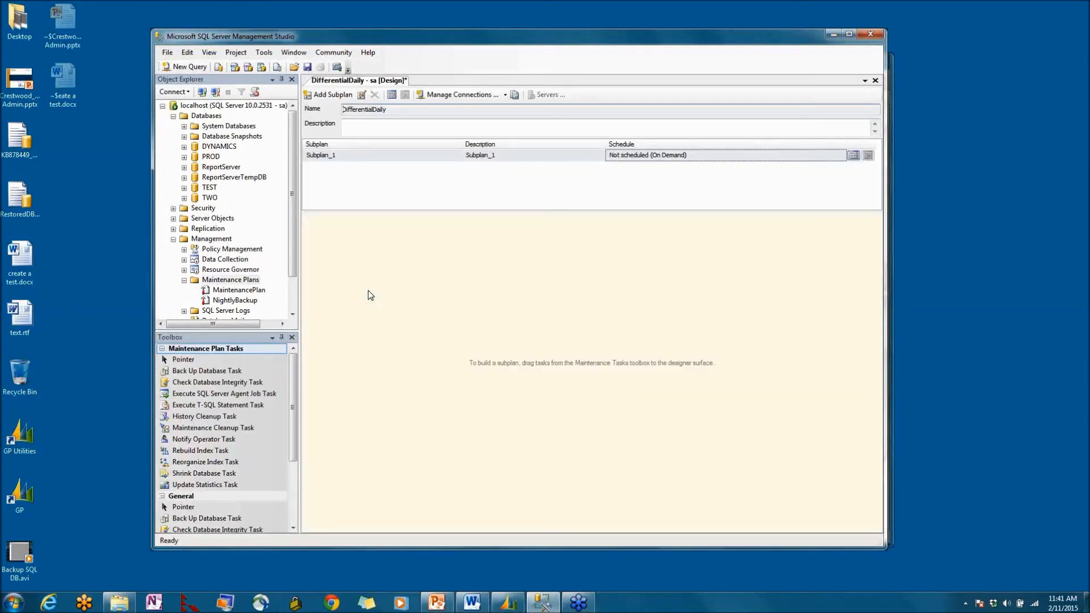
click(382, 126)
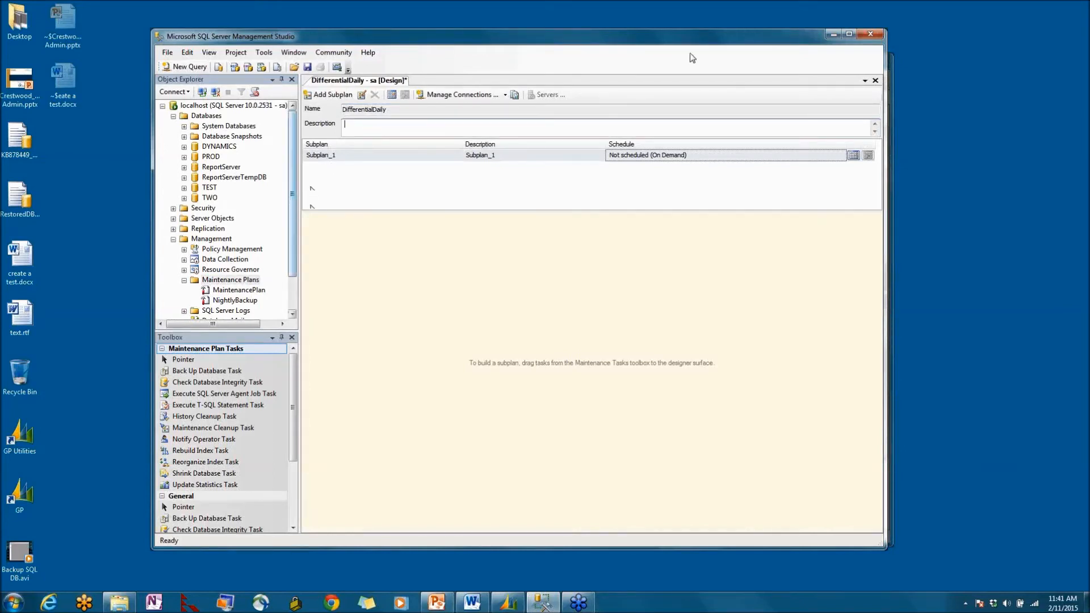
click(875, 80)
click(570, 366)
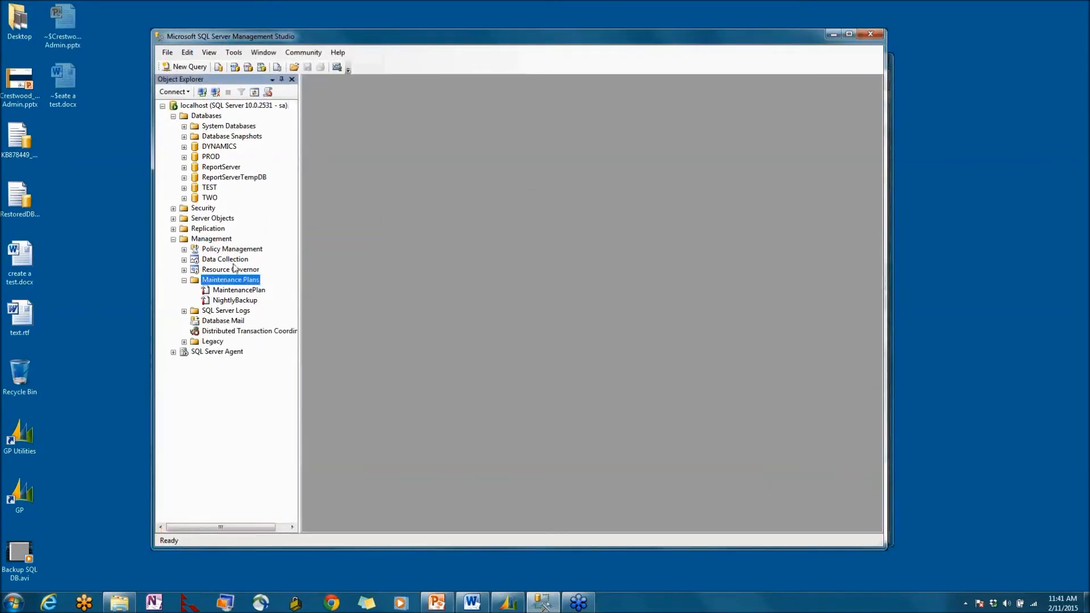
Start the Maintenance Plan Wizard for the server and name the new plan DifferentialDaily
right_click(237, 280)
click(284, 299)
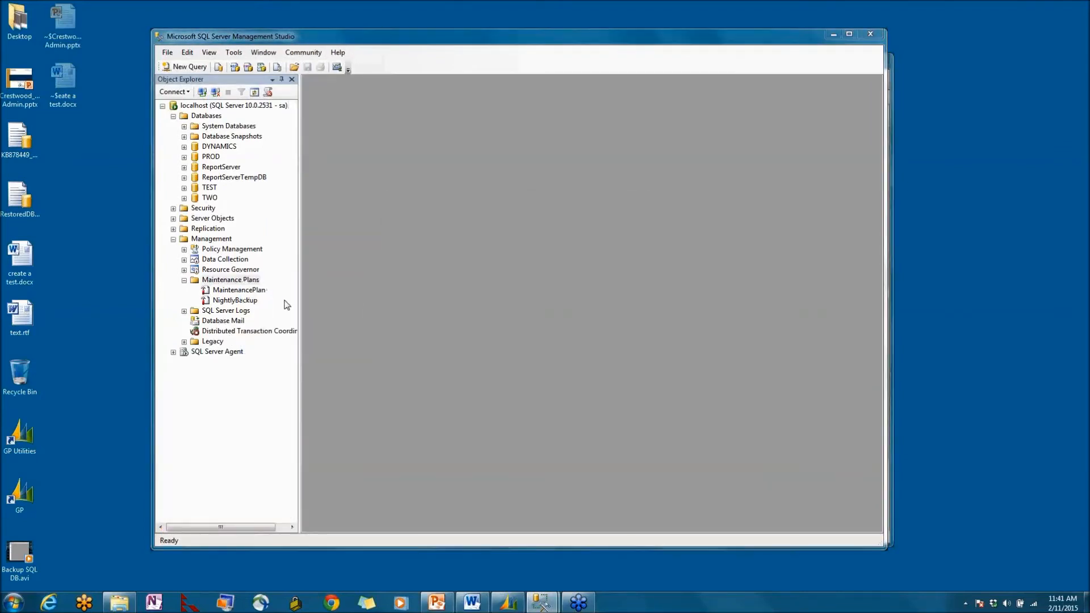
click(561, 407)
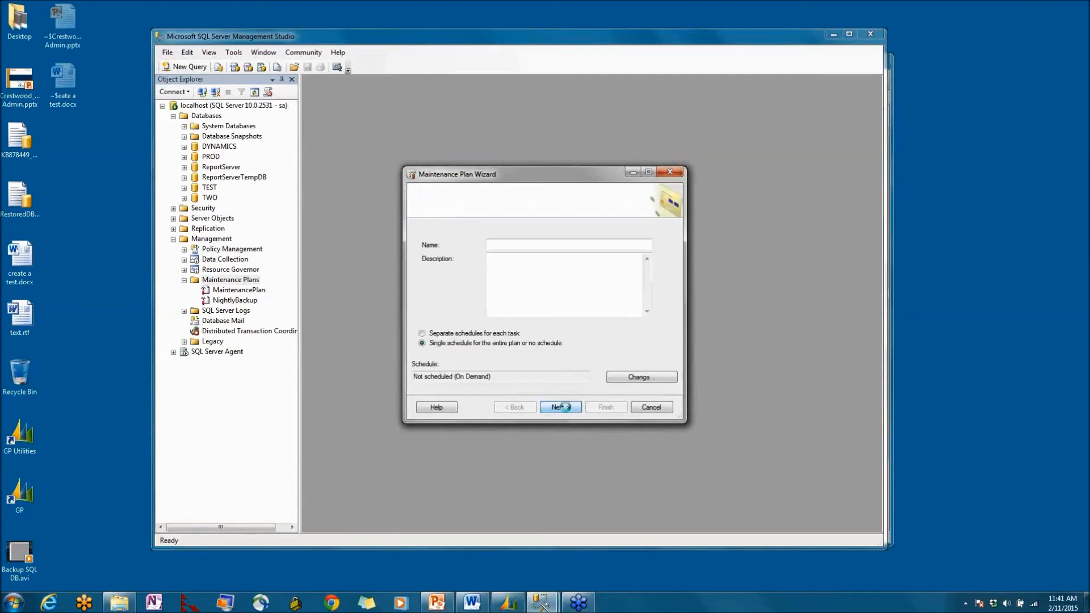
text(Diffe)
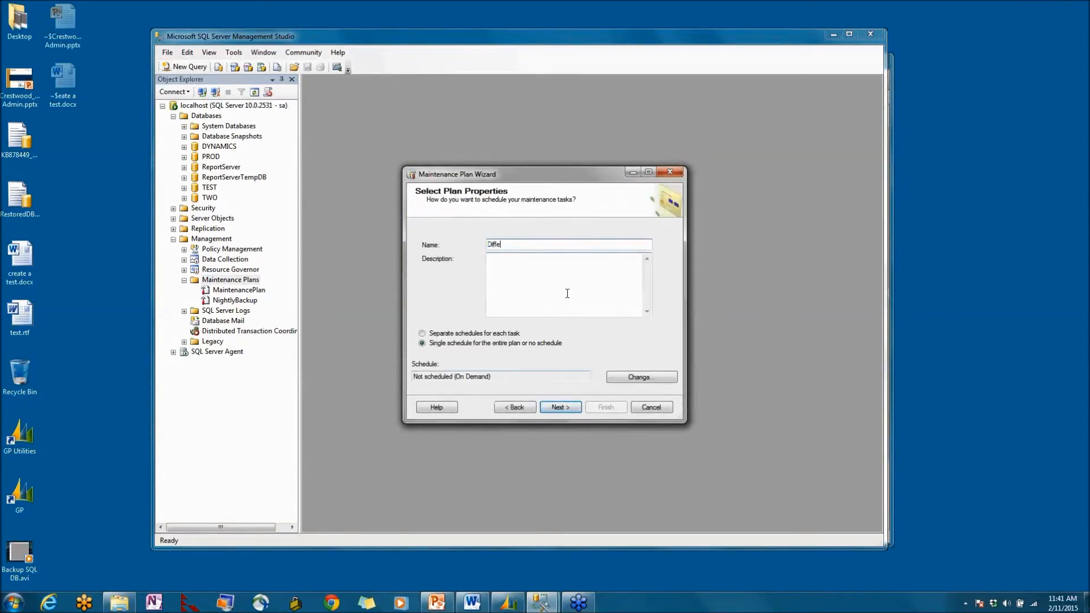
text(rentrentialDaily)
Describe the new maintenance plan as "hourly differential on each DB"
click(554, 291)
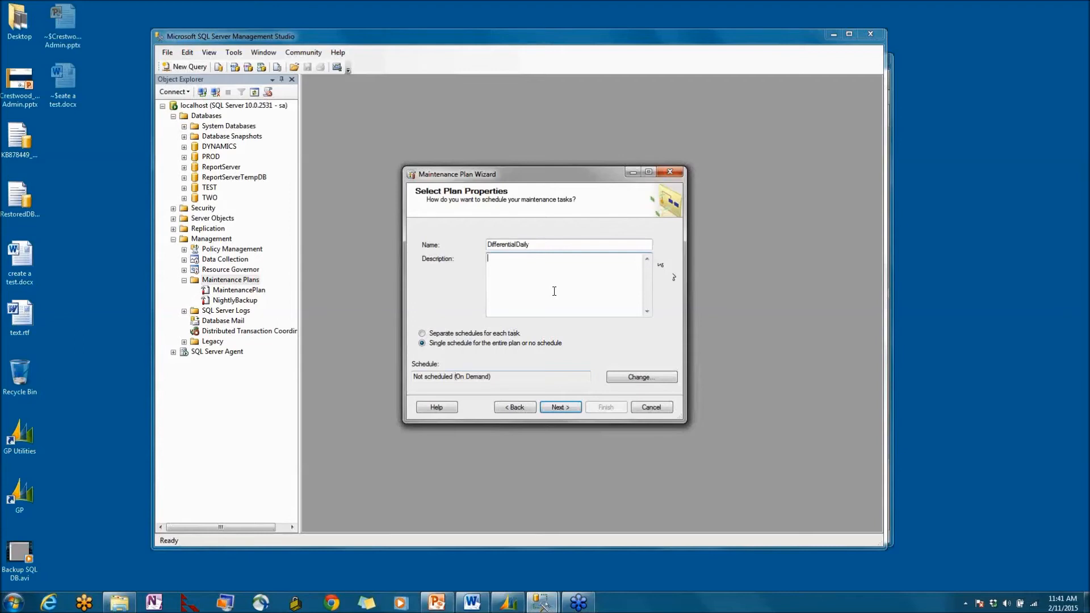
text(hbu)
text(rly different)
text(ial b)
text(n each DB)
Schedule the plan to recur daily, every 1 hour between 7:00:00 AM and 8:00:00 PM
click(637, 380)
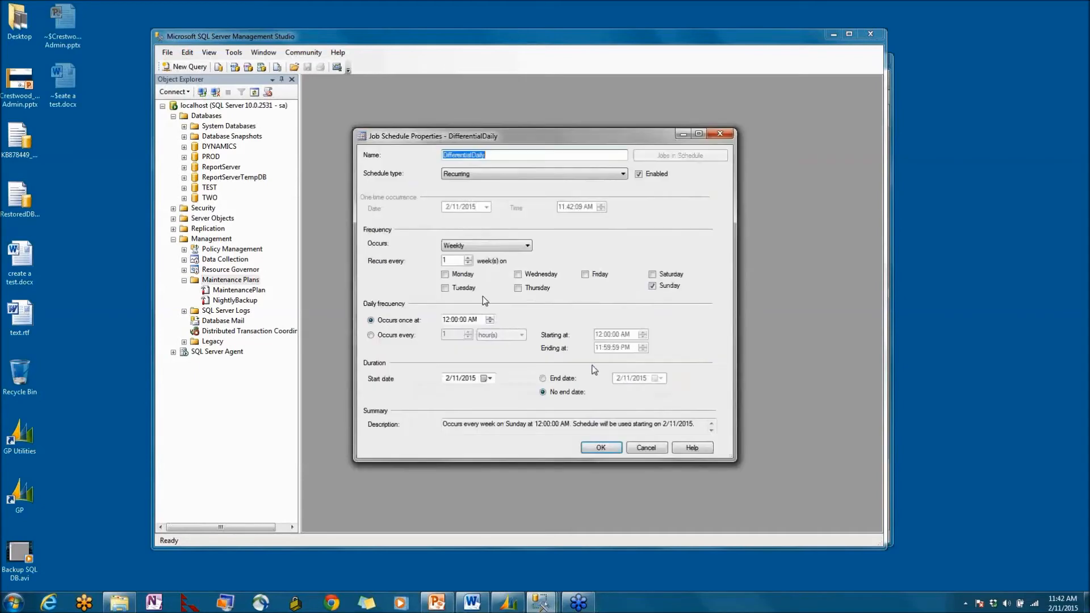
click(502, 248)
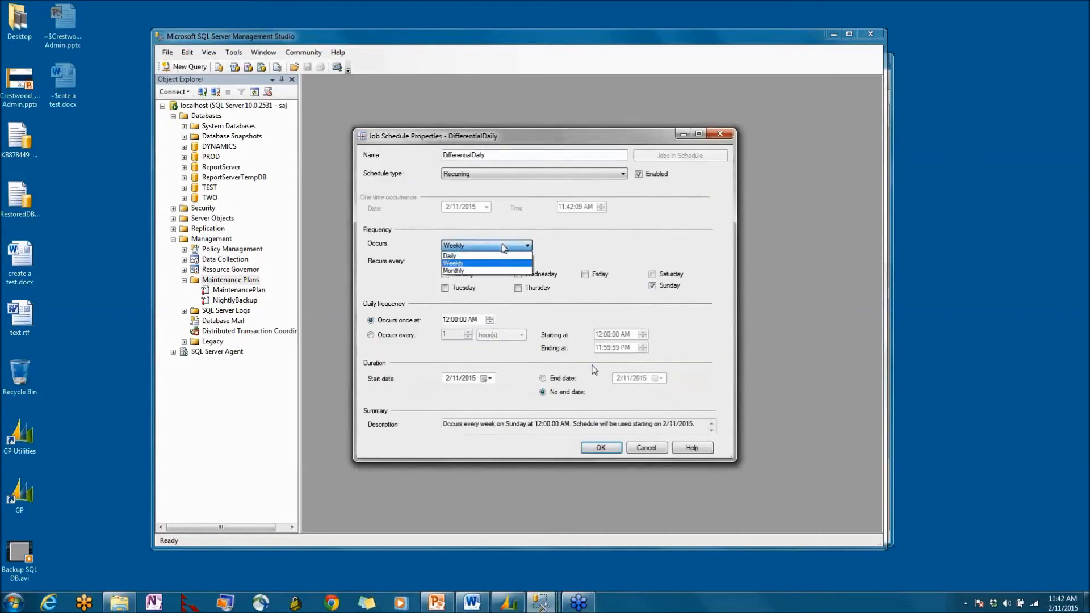
click(490, 255)
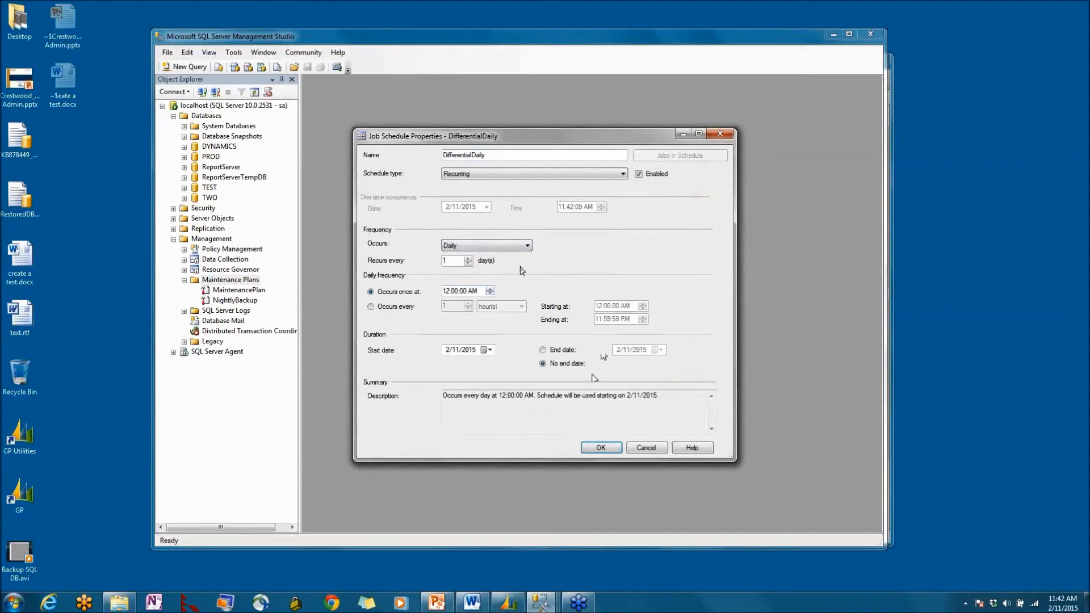
click(385, 306)
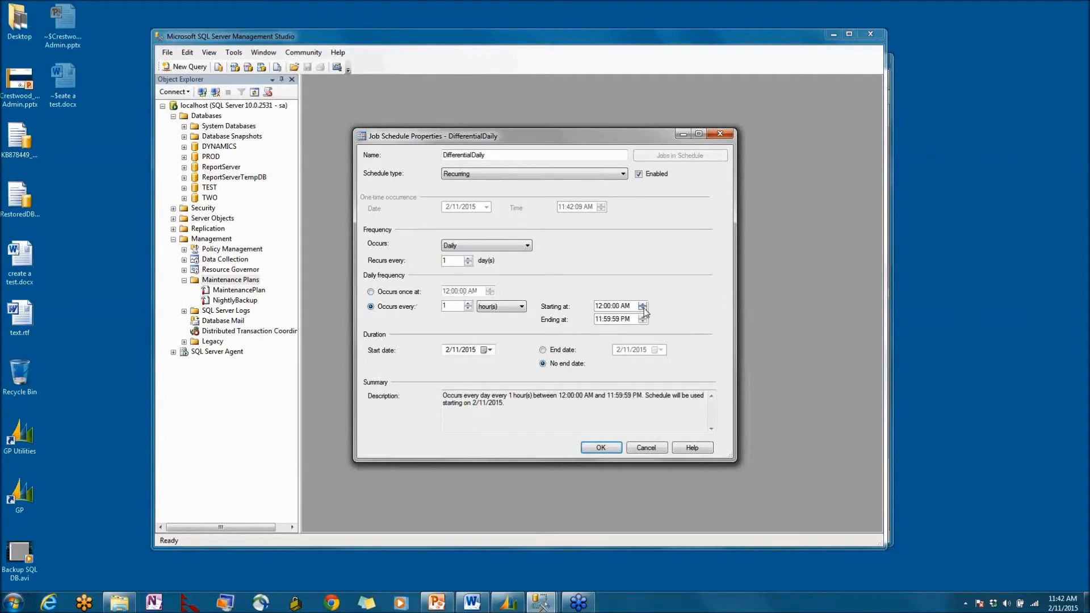
click(599, 307)
click(607, 319)
click(598, 320)
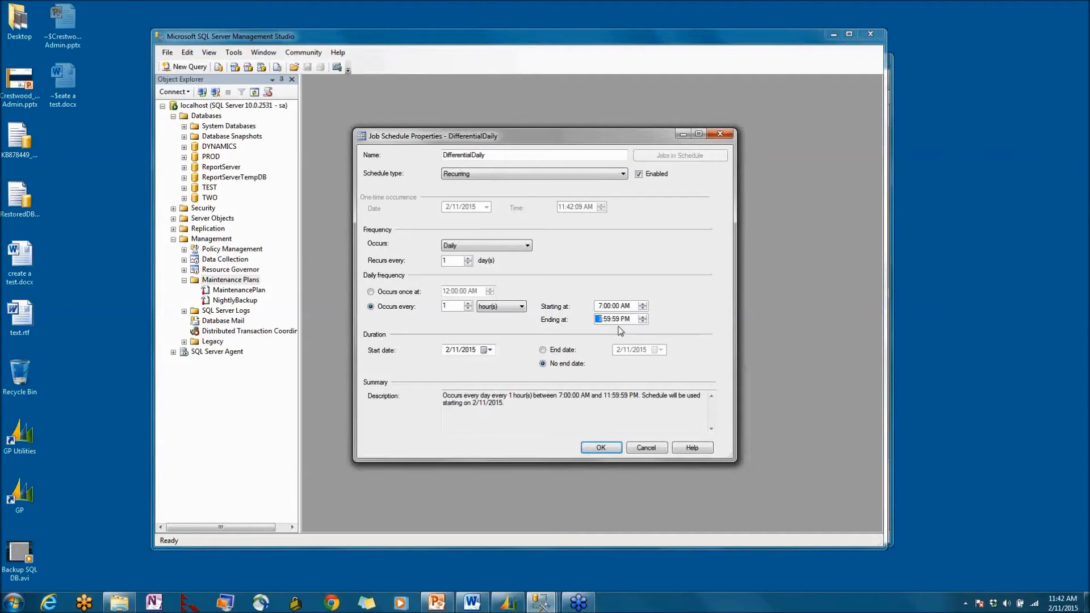
text(8:00:00)
click(601, 450)
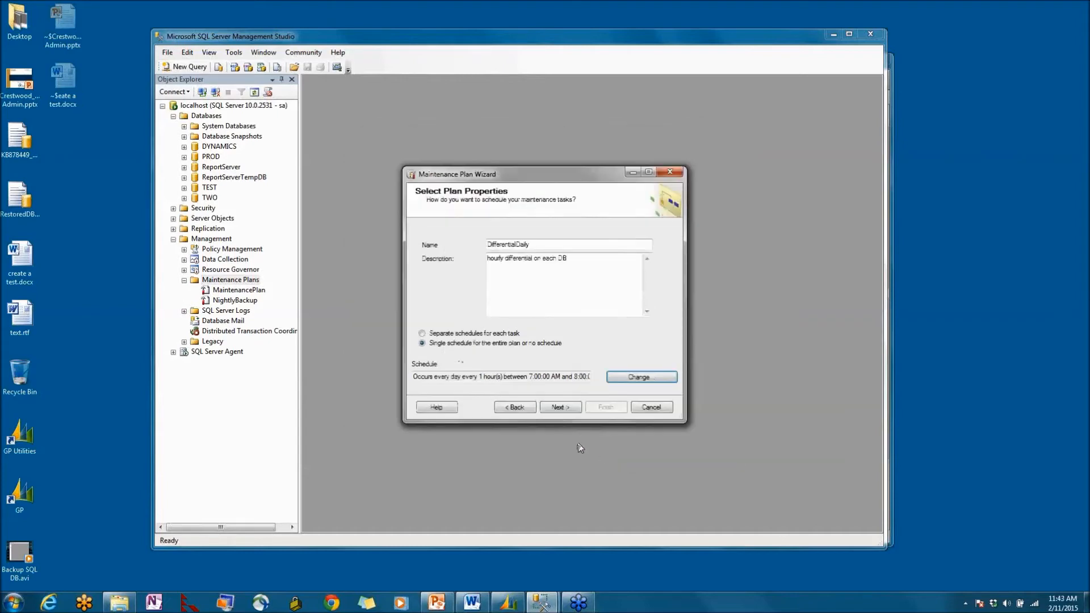
Choose Back Up Database (Differential) as the plan's only maintenance task and accept the task order
click(550, 408)
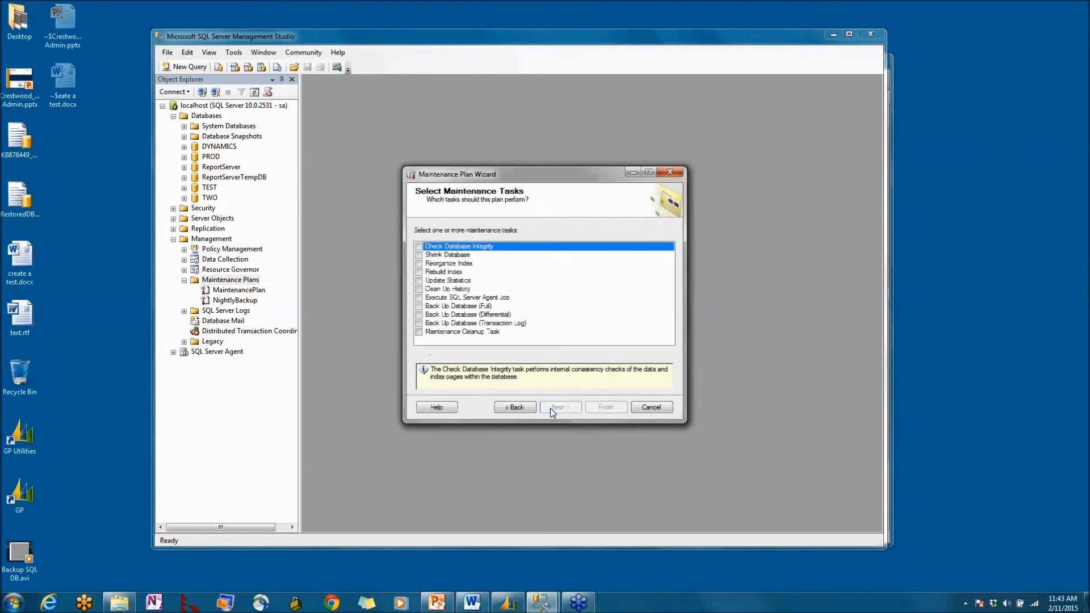
click(419, 306)
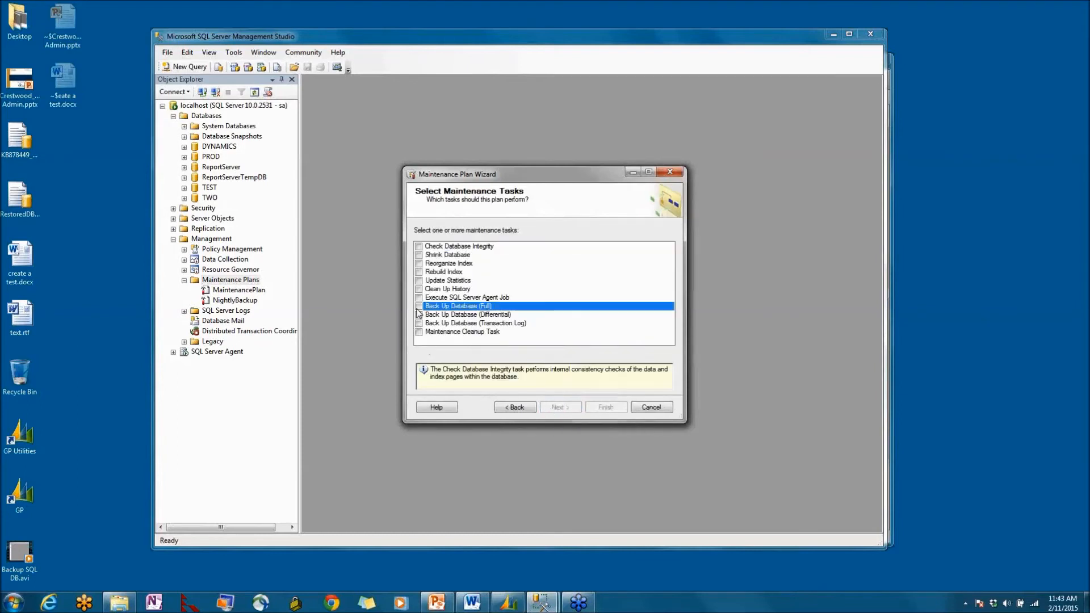
click(435, 315)
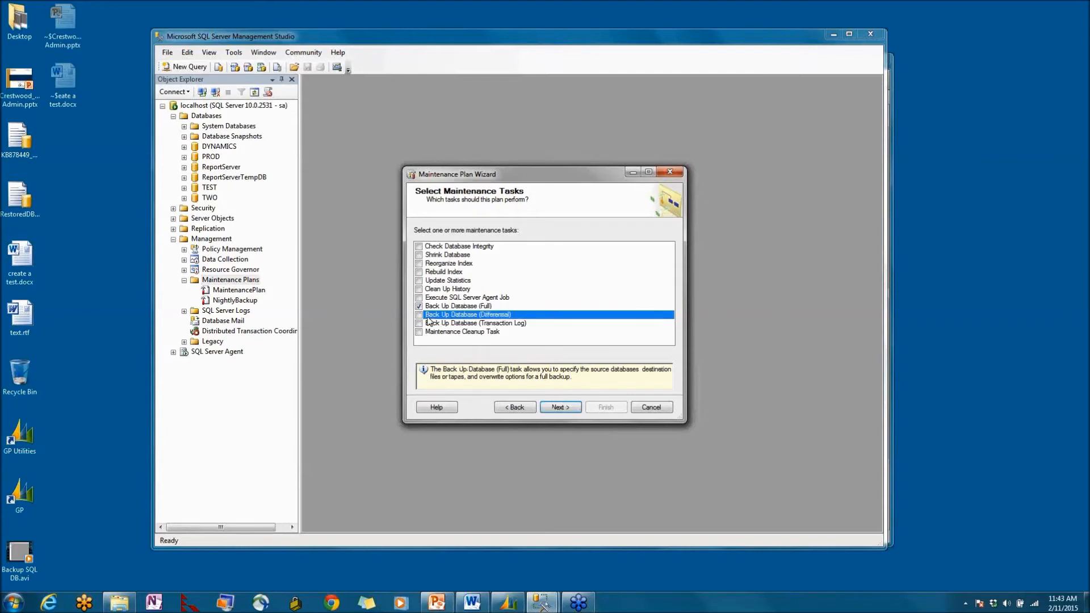
click(419, 307)
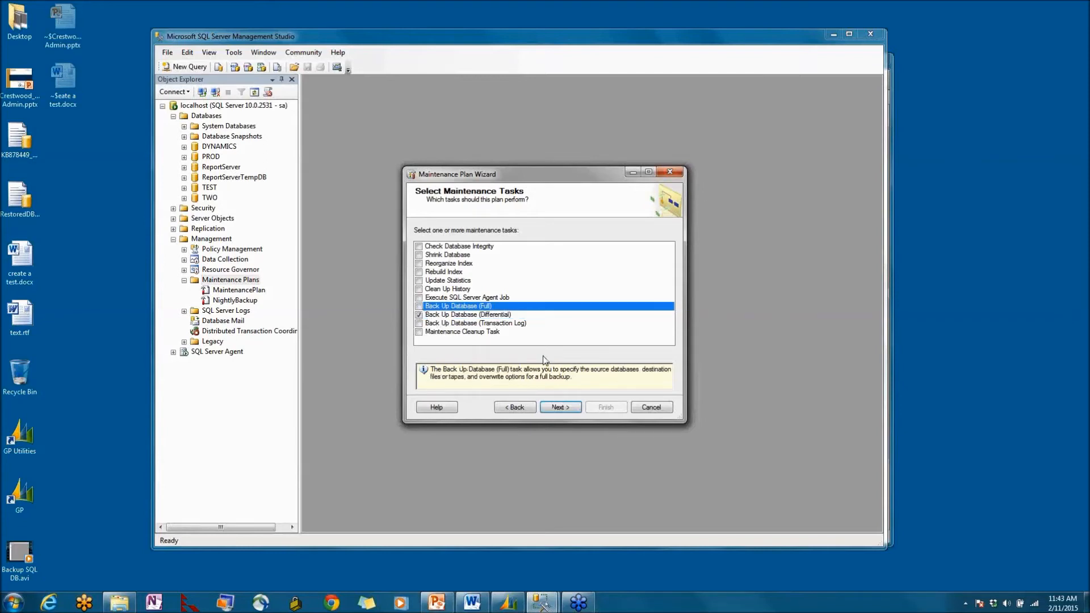
click(565, 410)
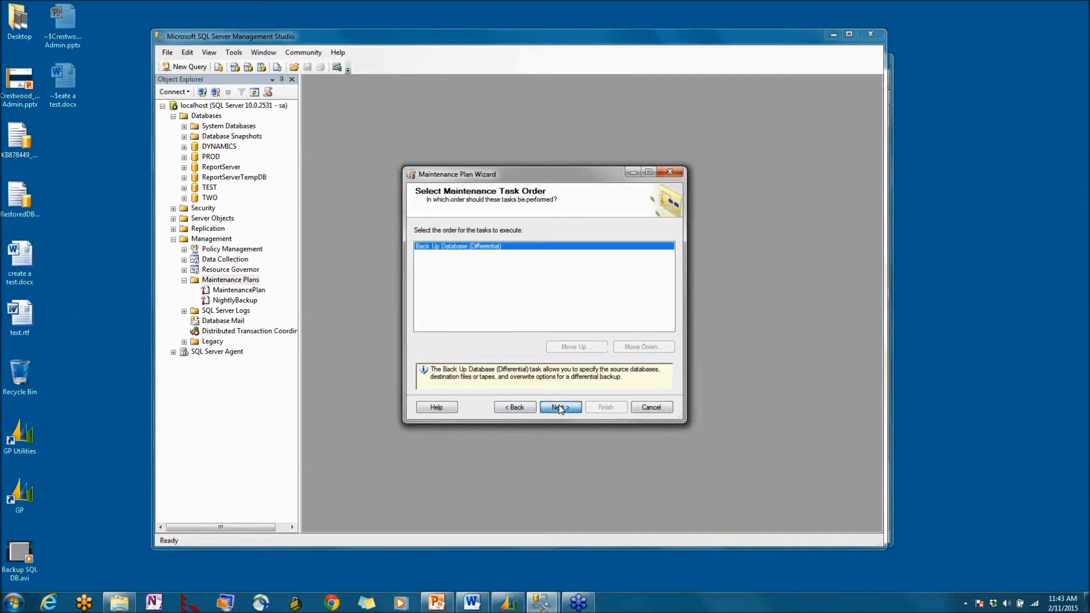
click(559, 407)
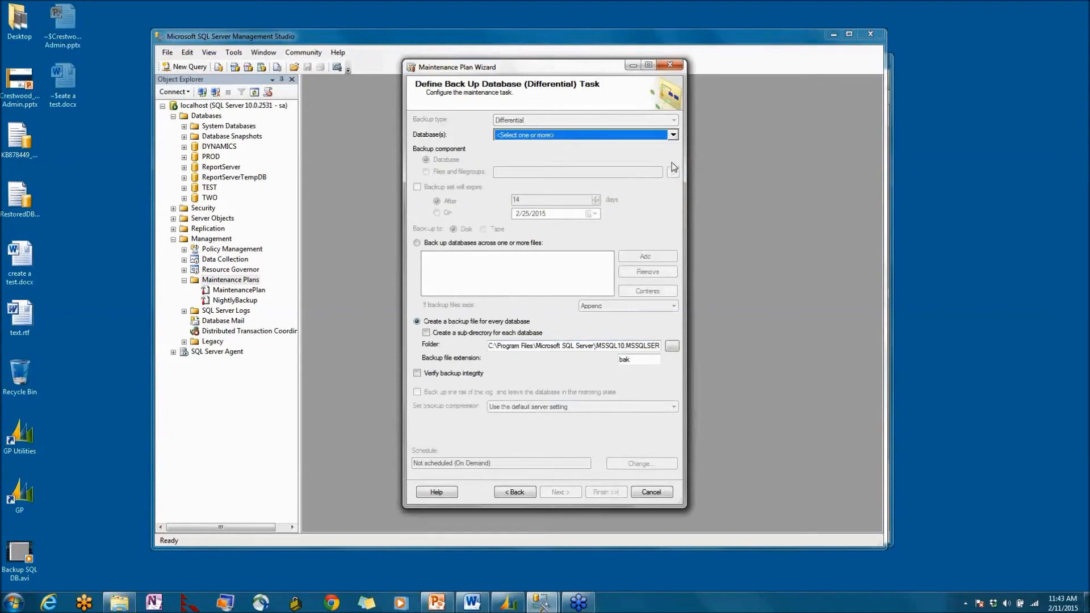
Set the differential backup to cover the DYNAMICS, PROD and TEST databases, with backup integrity verification enabled
click(672, 135)
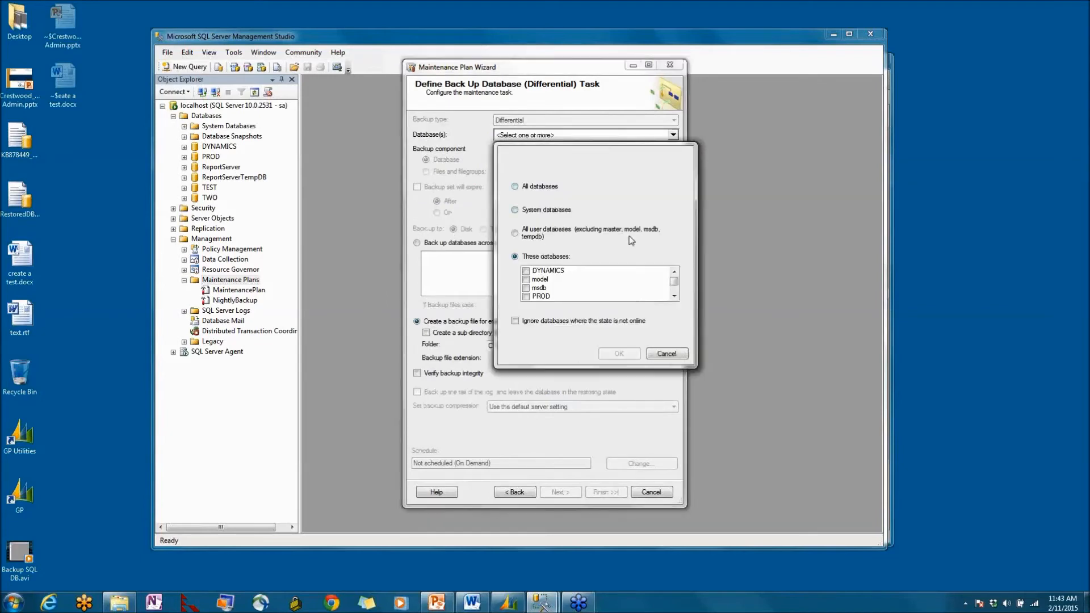
click(525, 270)
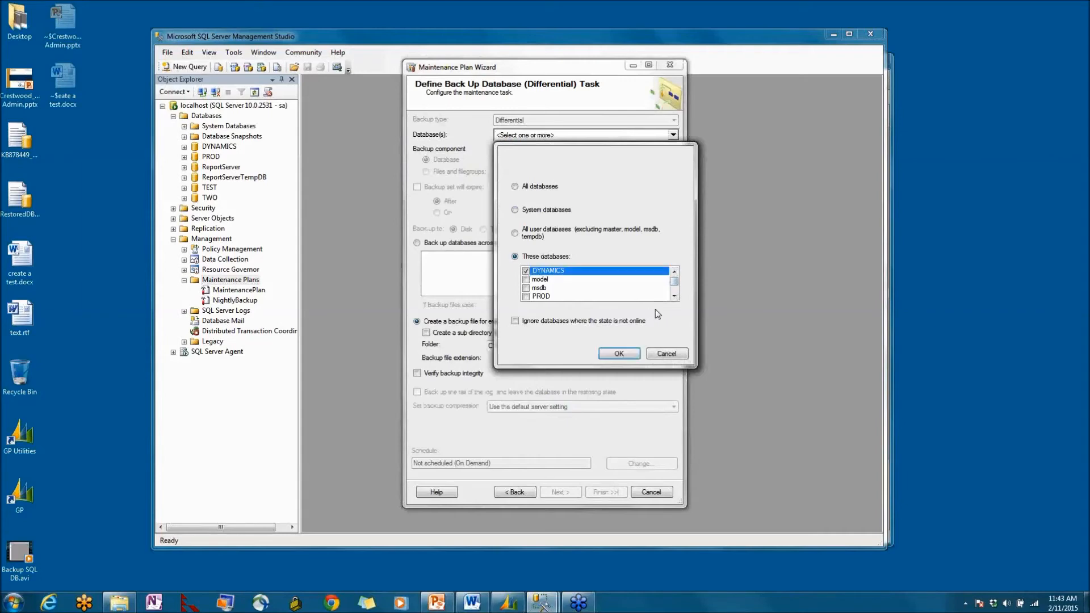
click(526, 296)
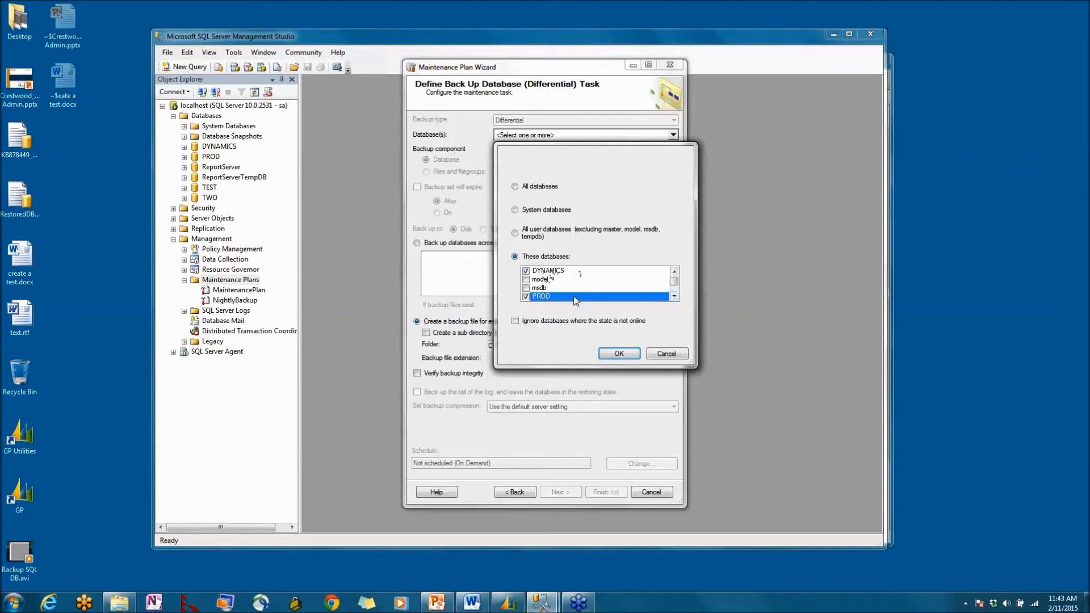
click(674, 296)
click(674, 296)
click(673, 296)
click(674, 296)
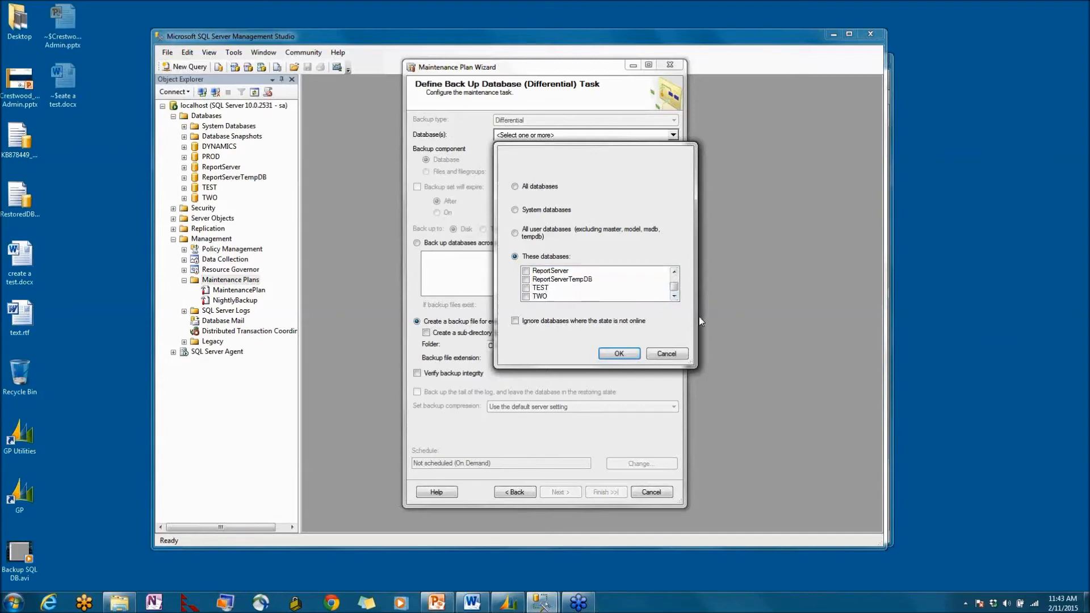
click(528, 287)
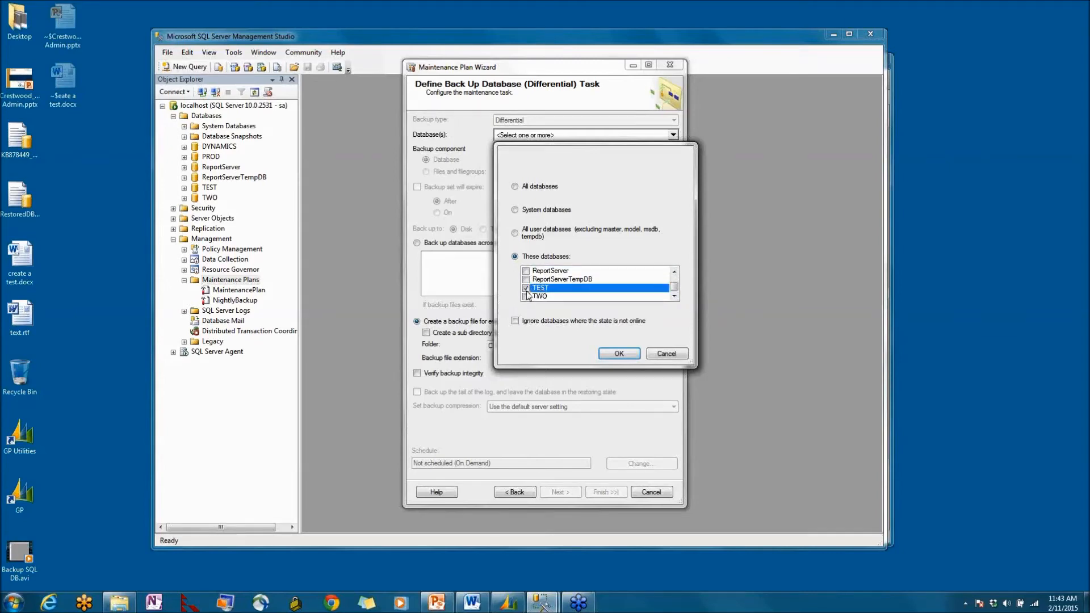
click(545, 322)
click(617, 354)
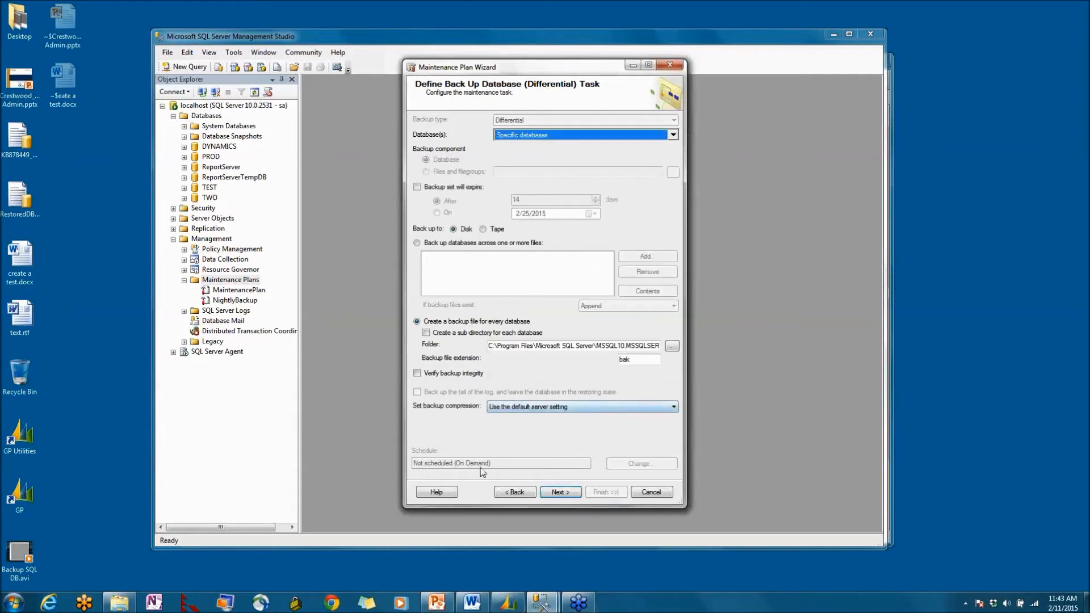
click(432, 374)
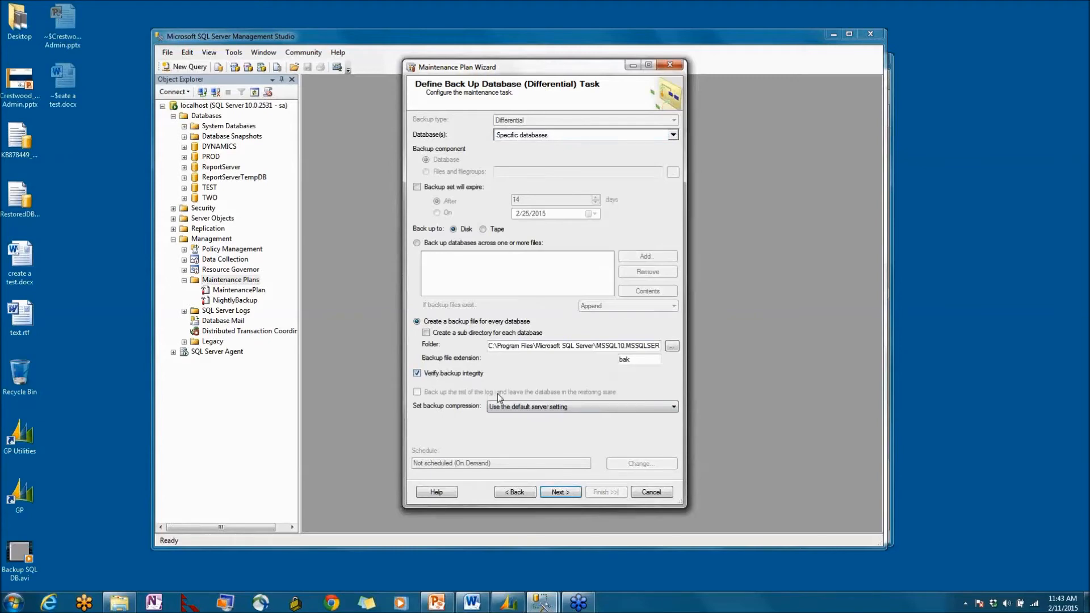
click(559, 491)
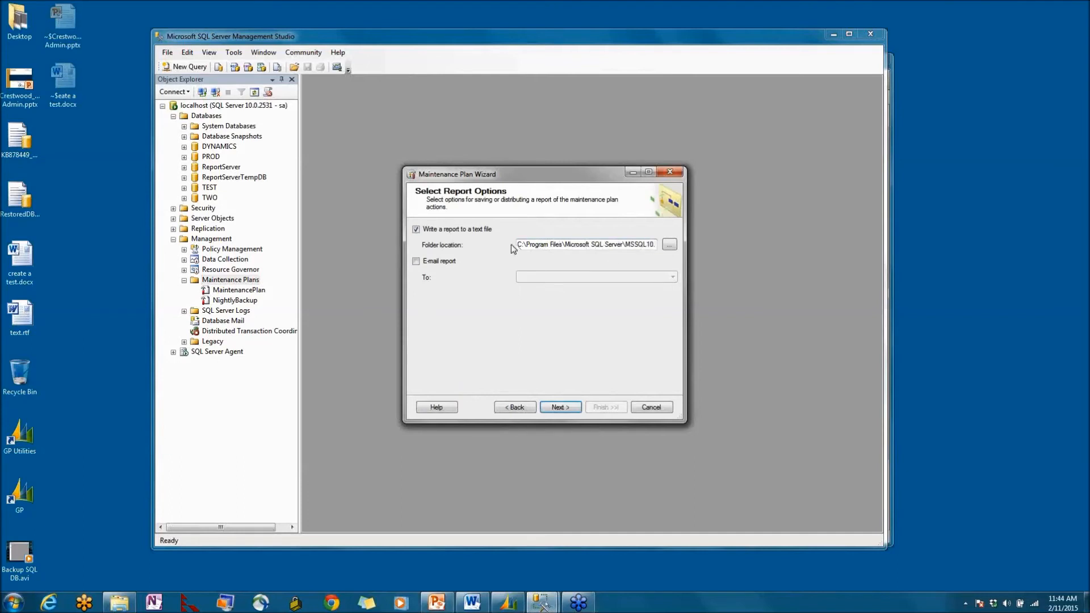
Copy the report's folder location and open that Log folder in Windows Explorer
drag(518, 245, 677, 238)
key(ctrl+c)
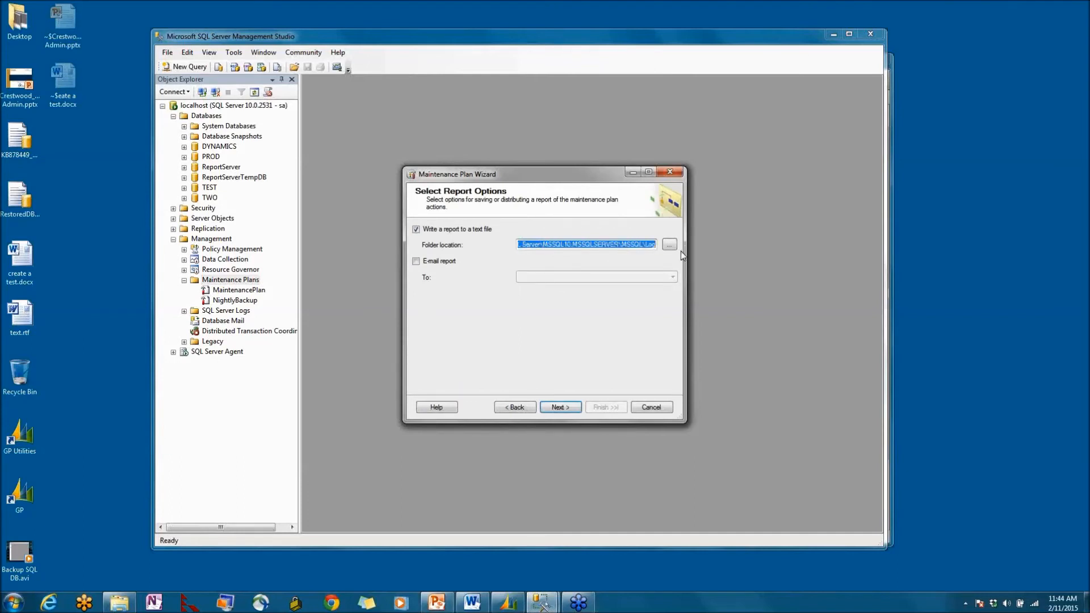
click(17, 600)
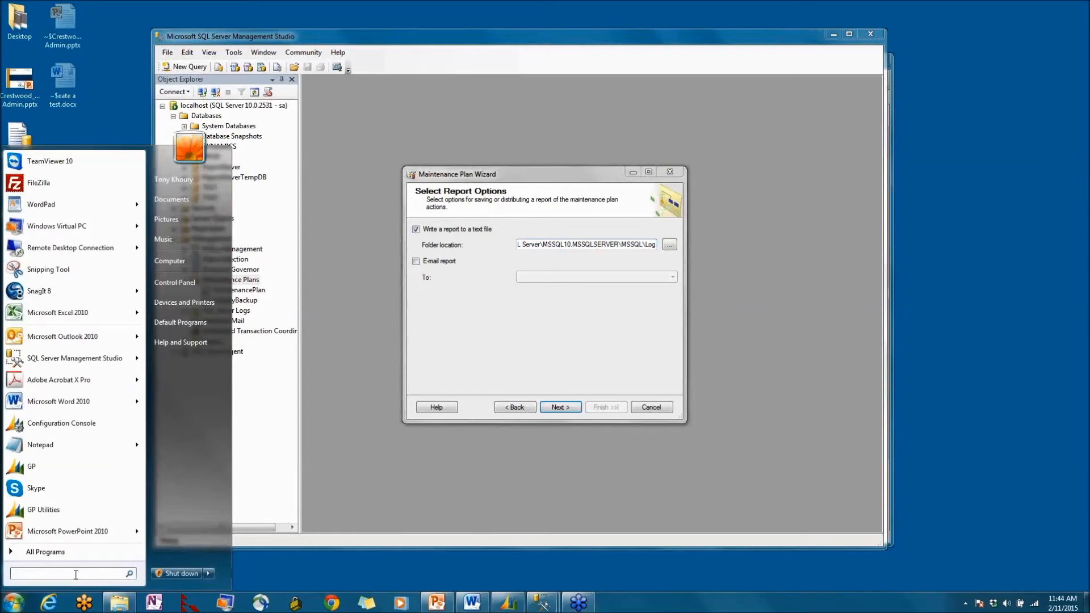
key(ctrl+v)
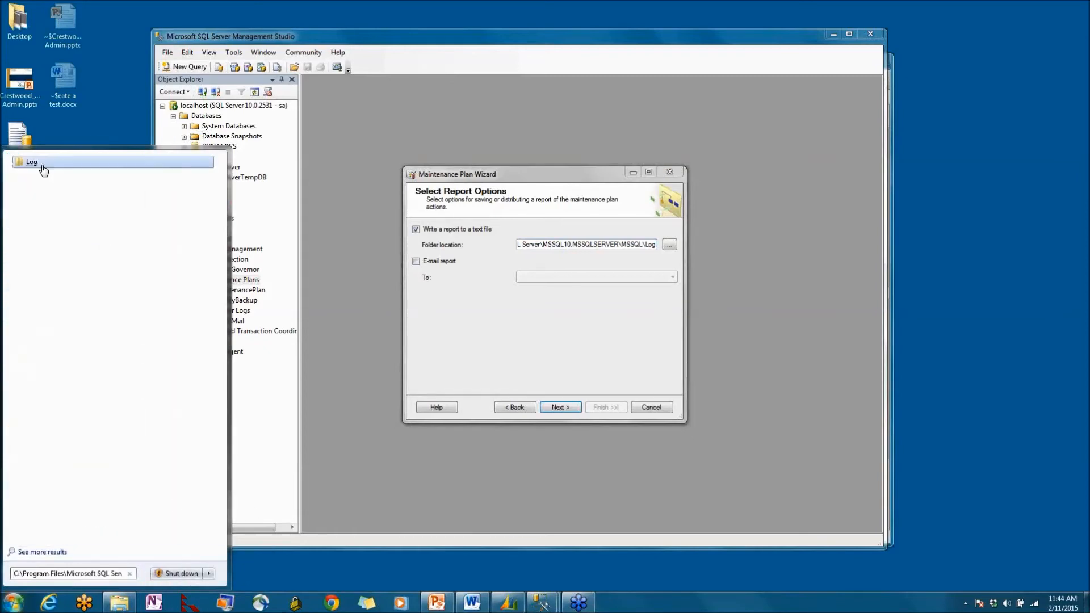
click(63, 164)
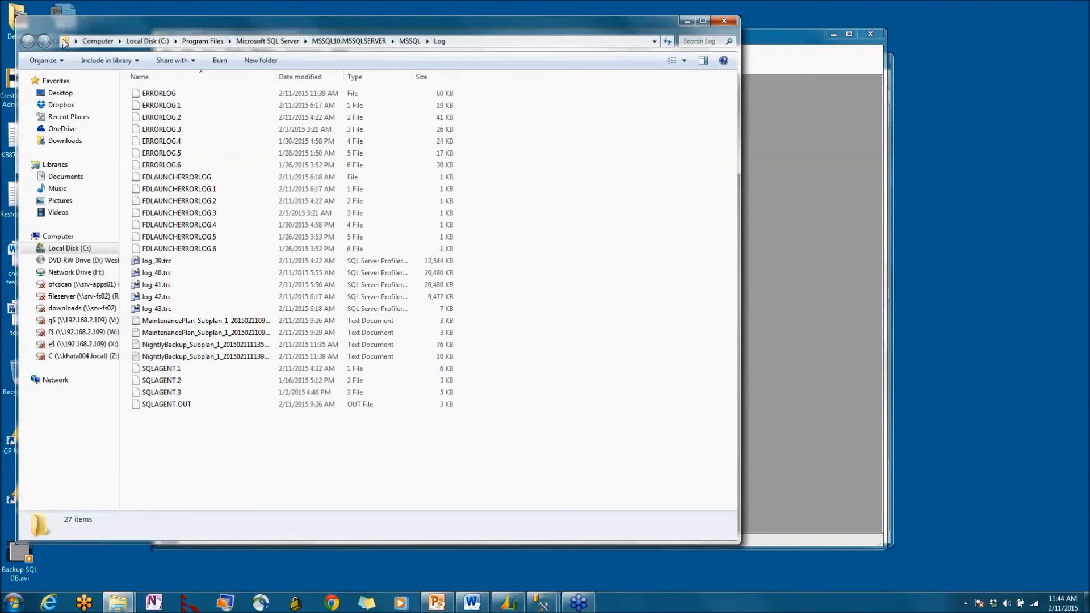
Create a desktop shortcut to the Log folder and close the folder window
drag(67, 43, 821, 514)
drag(906, 423, 908, 402)
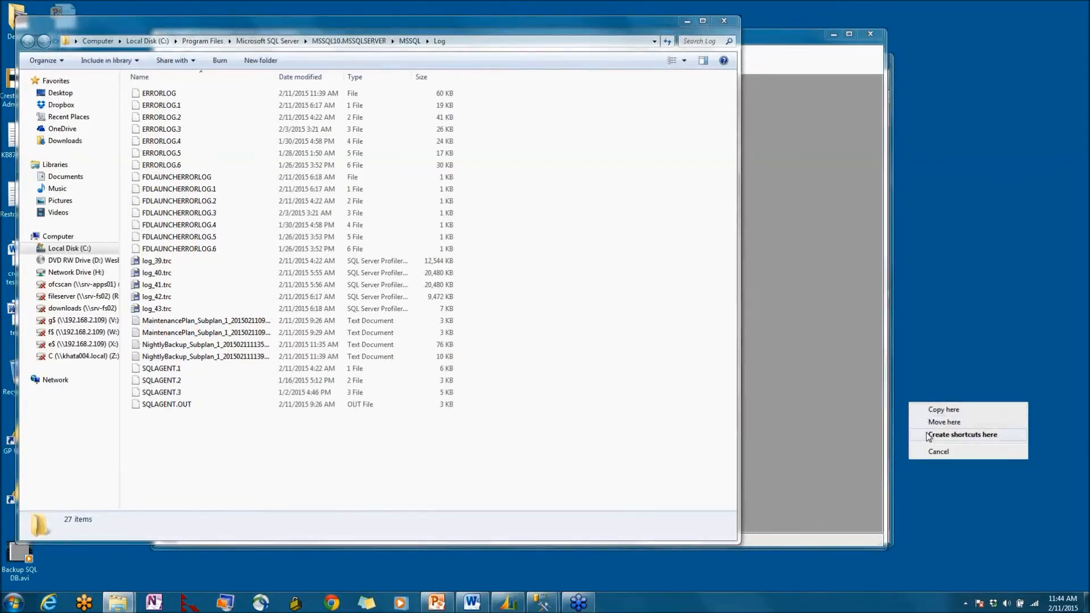
click(914, 440)
click(913, 438)
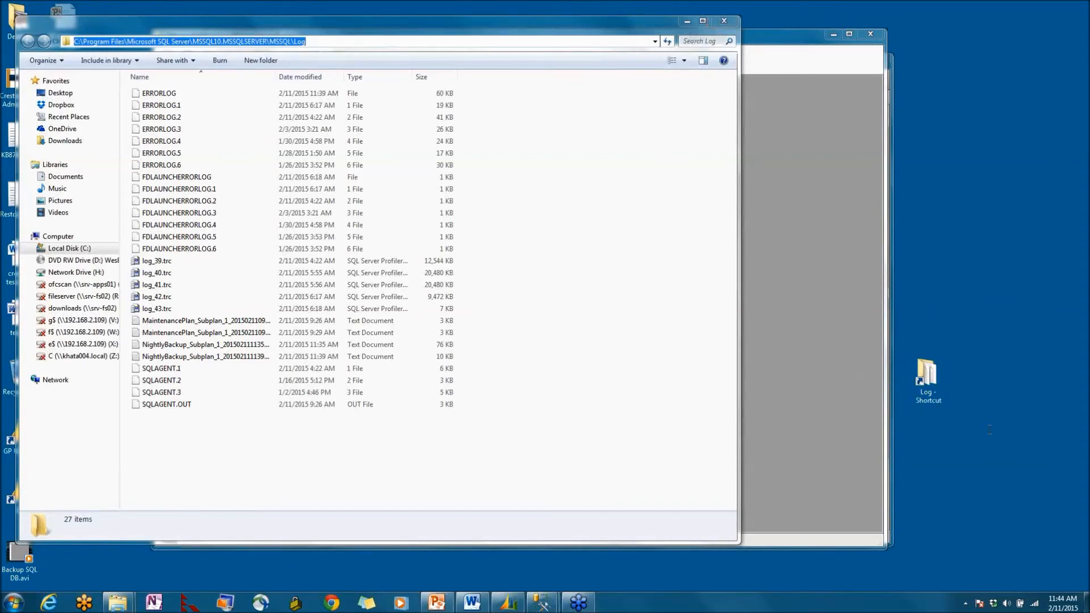
click(735, 24)
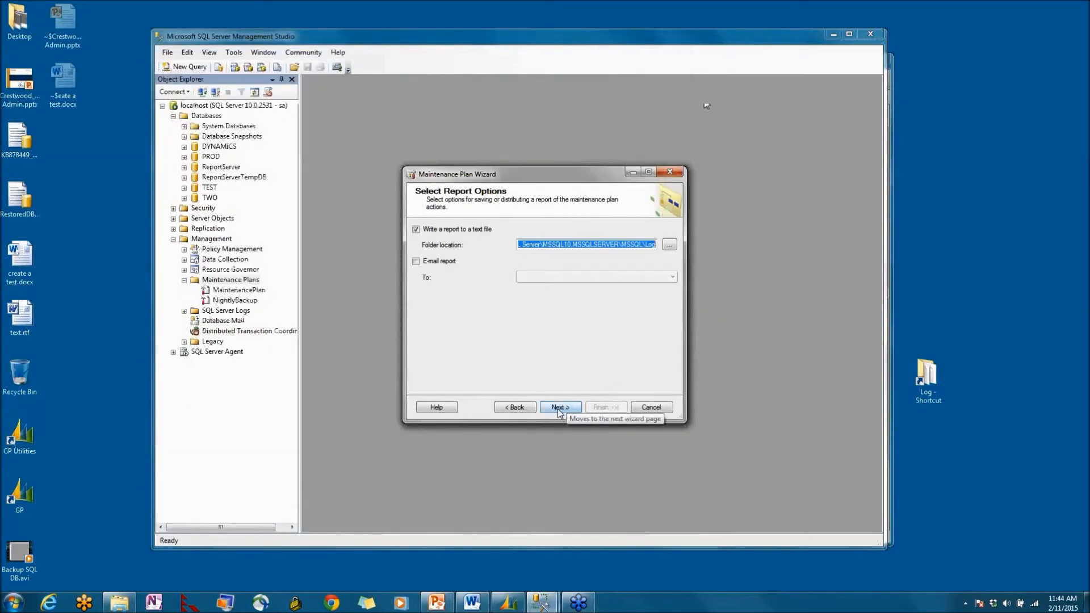
Accept the text file report options, finish creating the DifferentialDaily maintenance plan and close the wizard
click(559, 410)
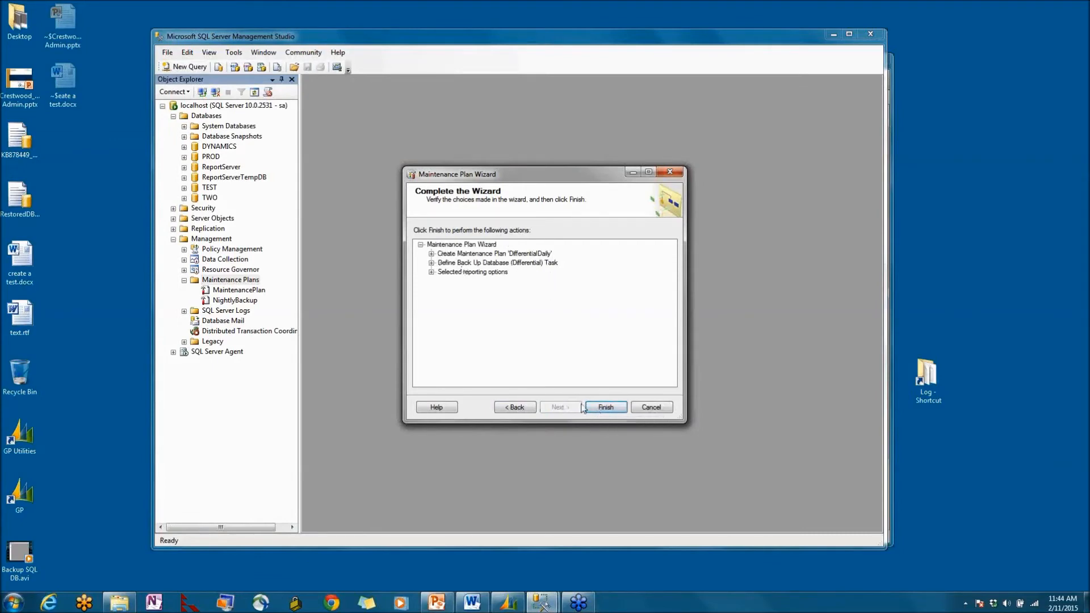
click(600, 409)
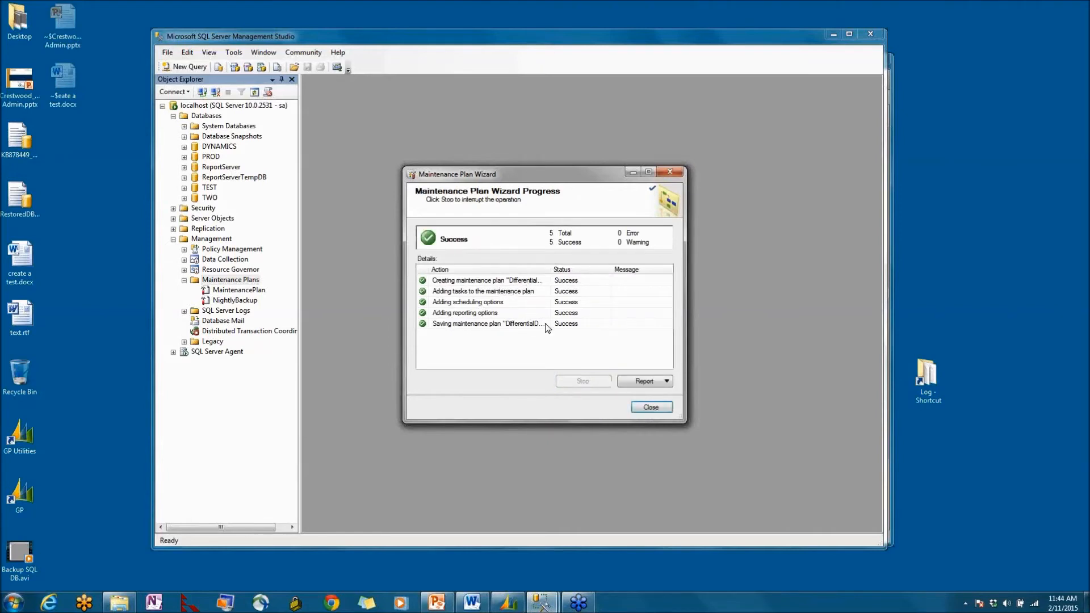
click(643, 408)
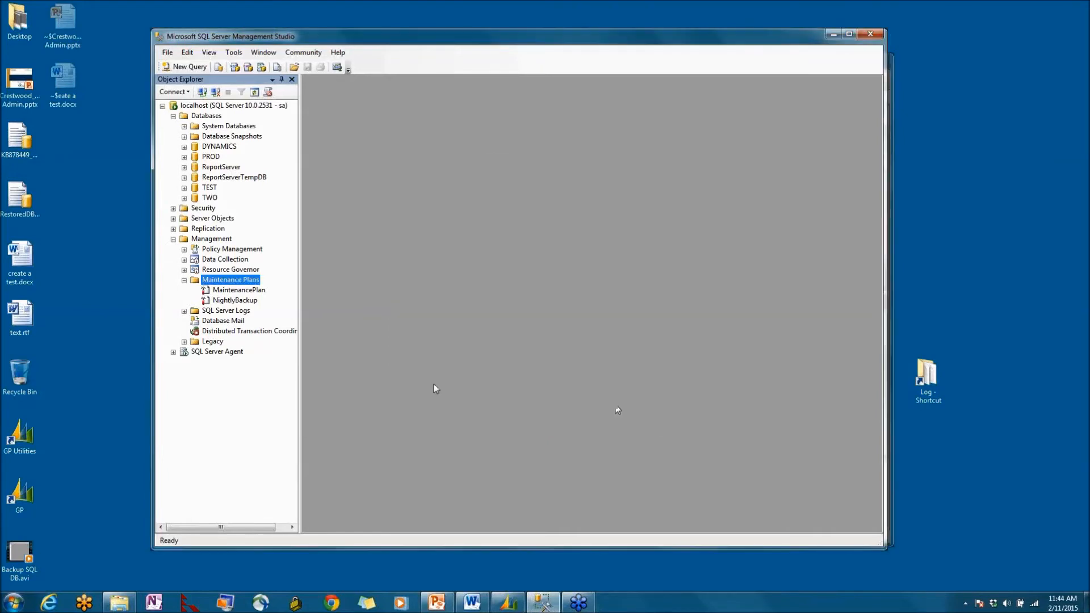
Refresh the Maintenance Plans folder and open the DifferentialDaily plan in the designer
right_click(251, 280)
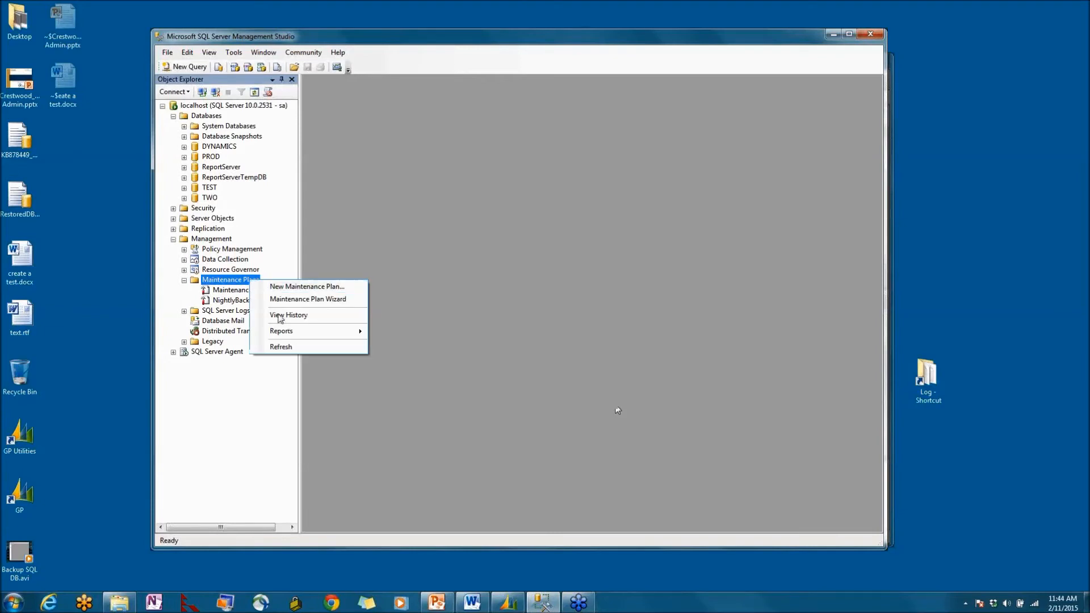
click(281, 346)
click(246, 292)
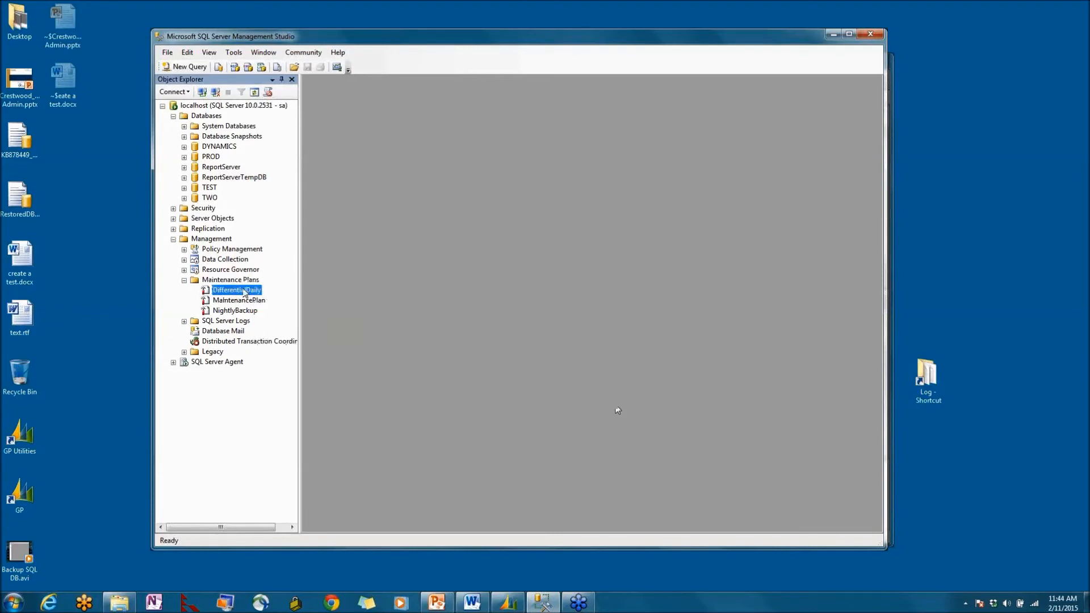
double_click(245, 291)
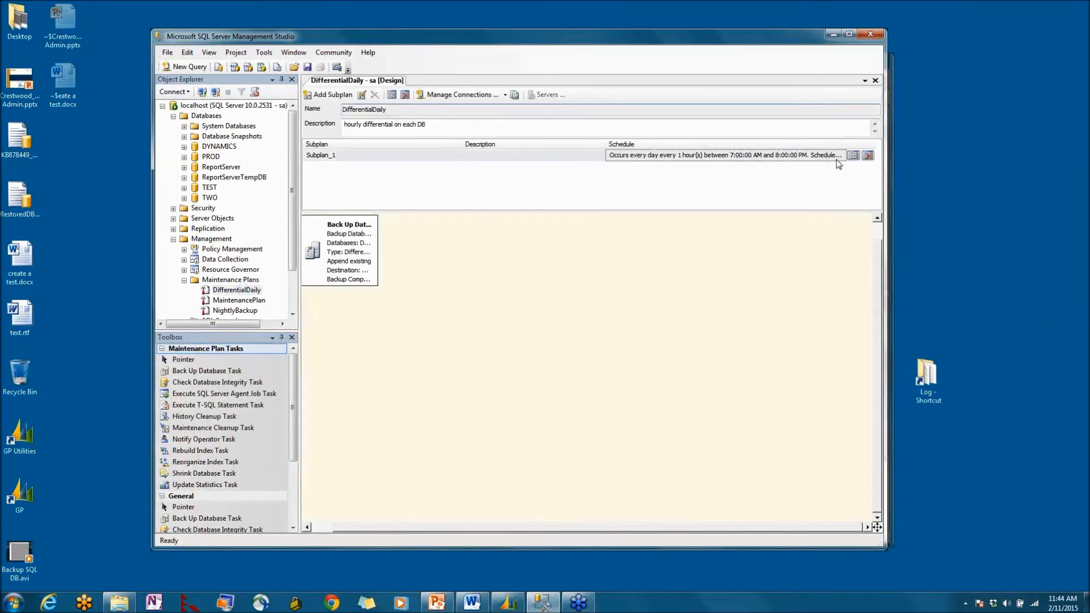
Review the DifferentialDaily subplan's job schedule, and check the Log folder from its desktop shortcut for report files
click(852, 157)
click(853, 157)
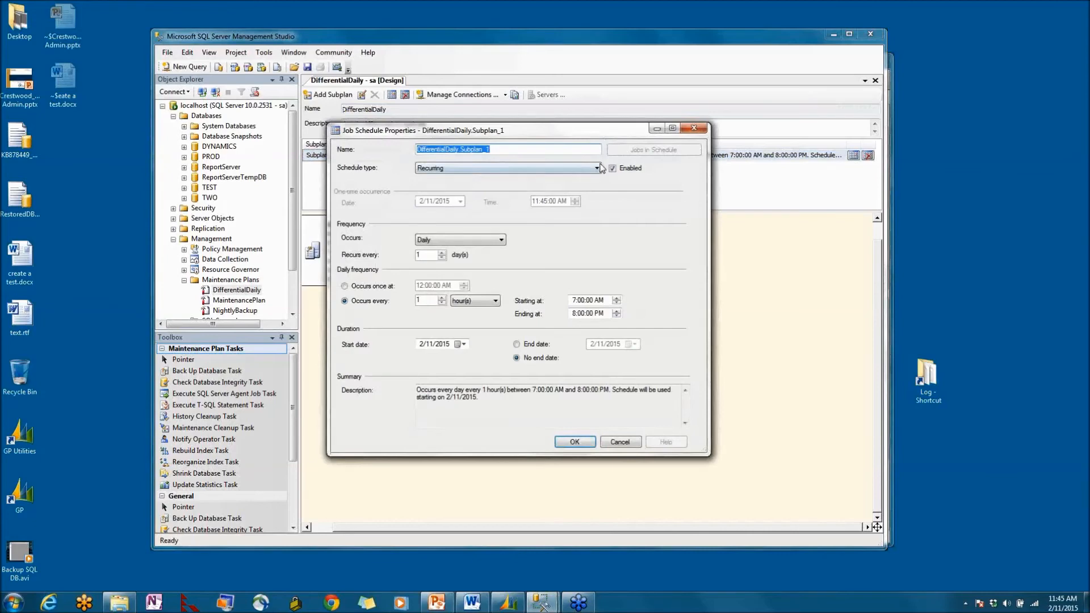
click(693, 128)
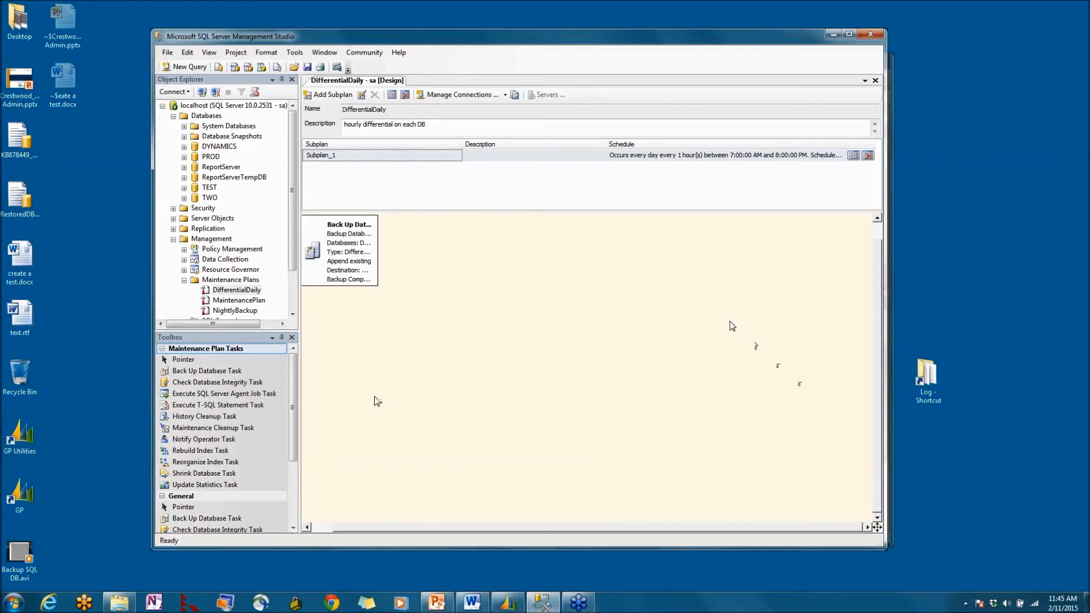
double_click(931, 385)
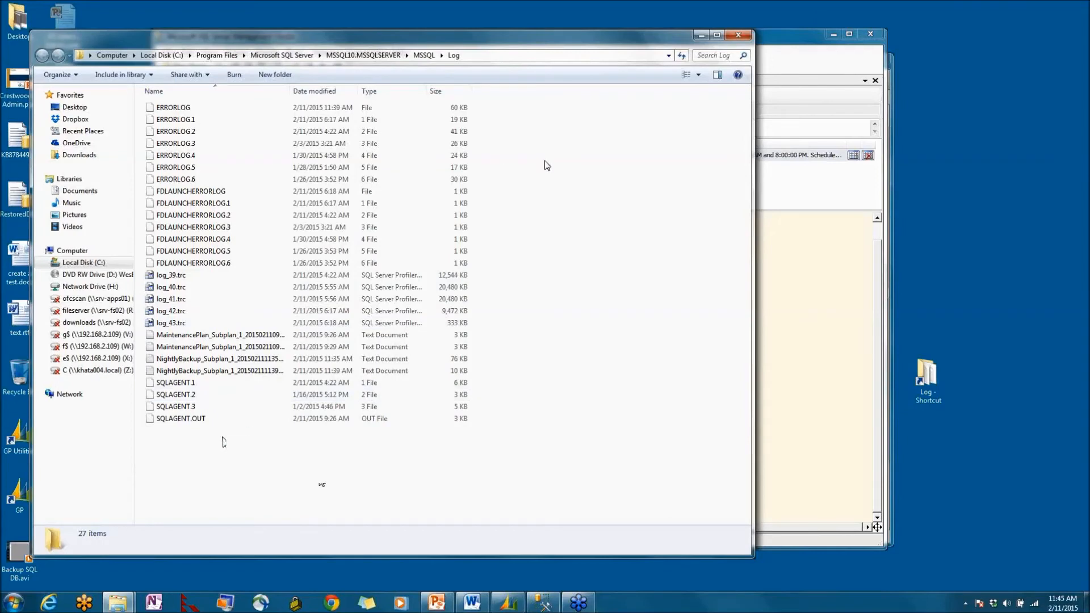
click(738, 36)
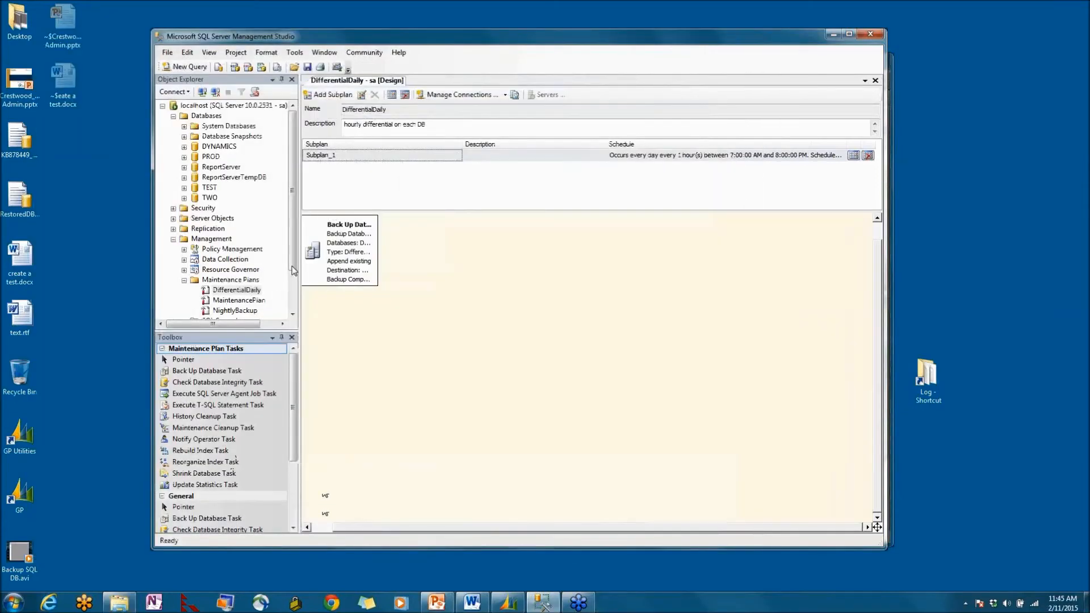
Check the DifferentialDaily plan's history with the Job History log excluded, and close the log viewer
click(237, 289)
scroll(238, 272, down, 2)
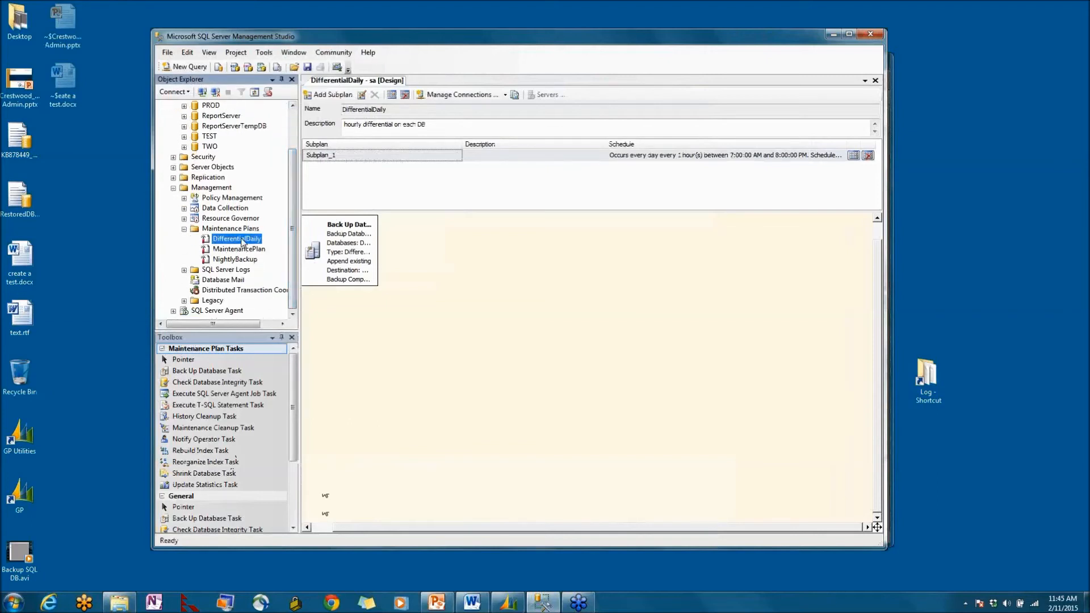
right_click(243, 242)
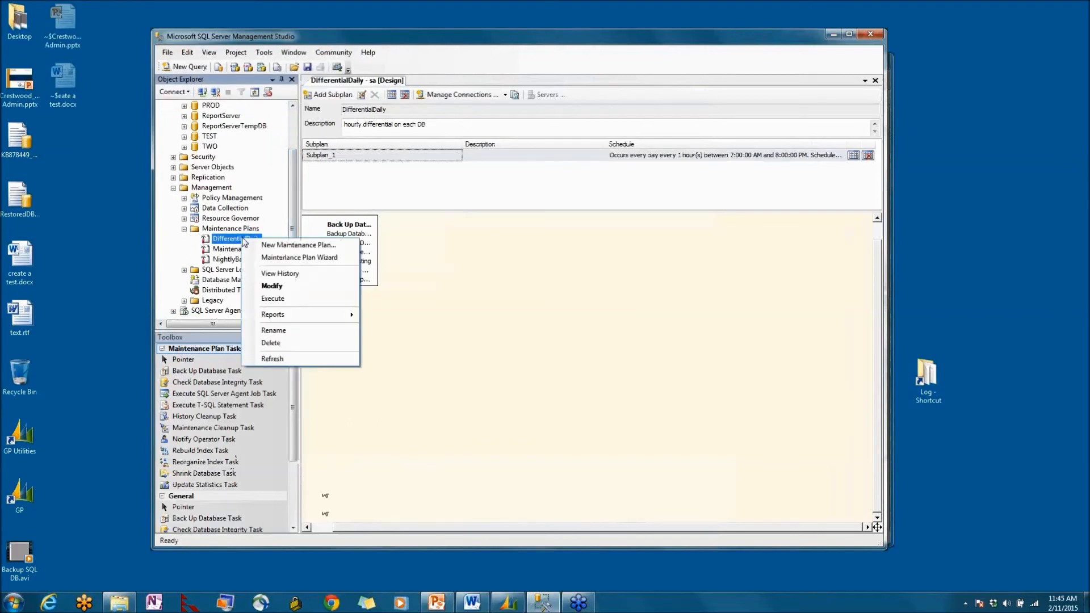
click(280, 274)
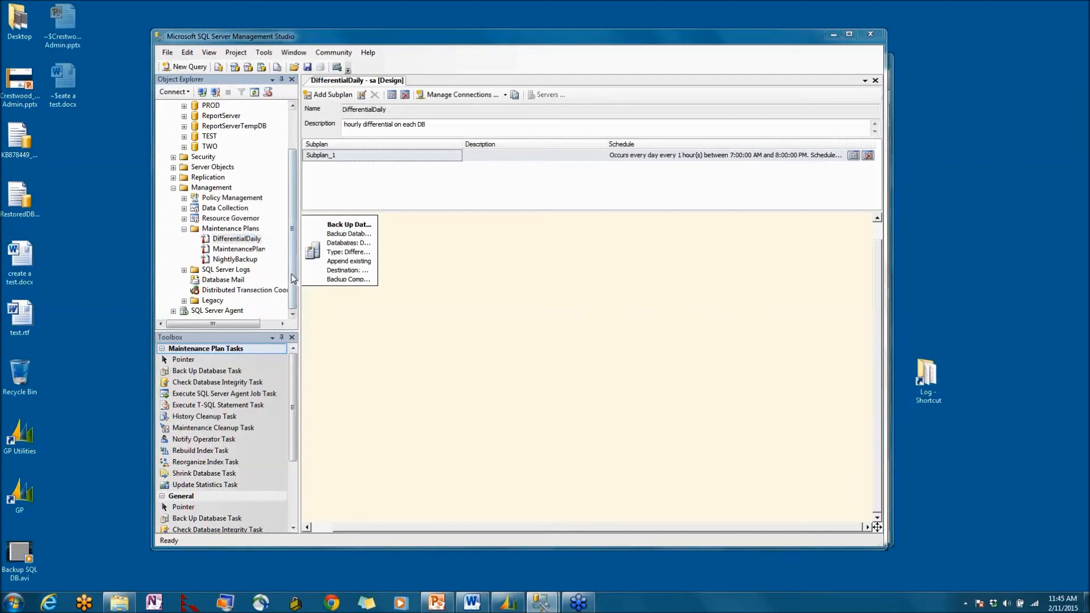
click(355, 151)
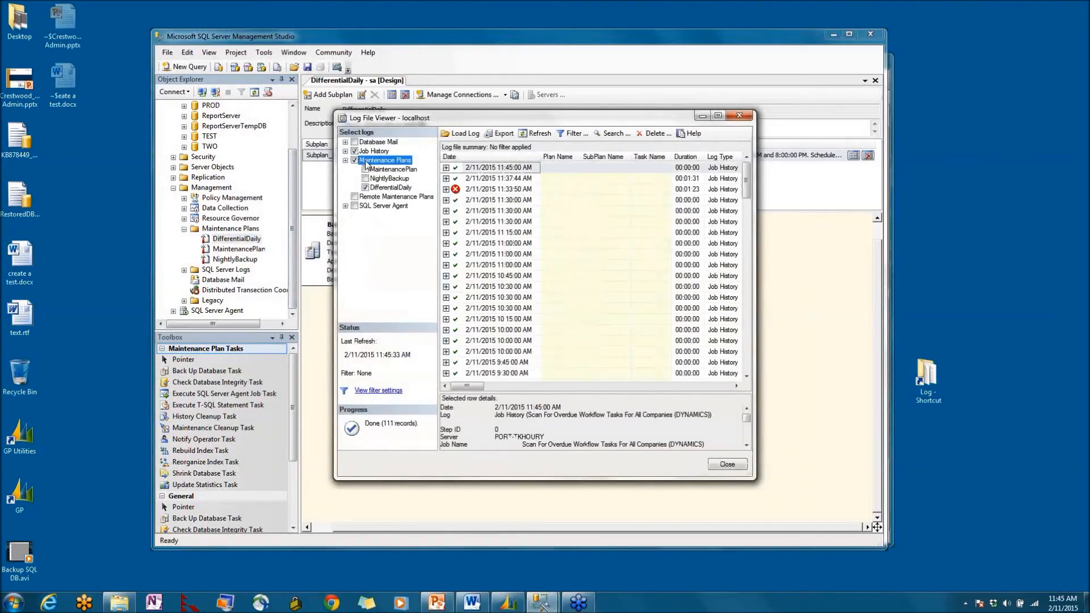
click(354, 151)
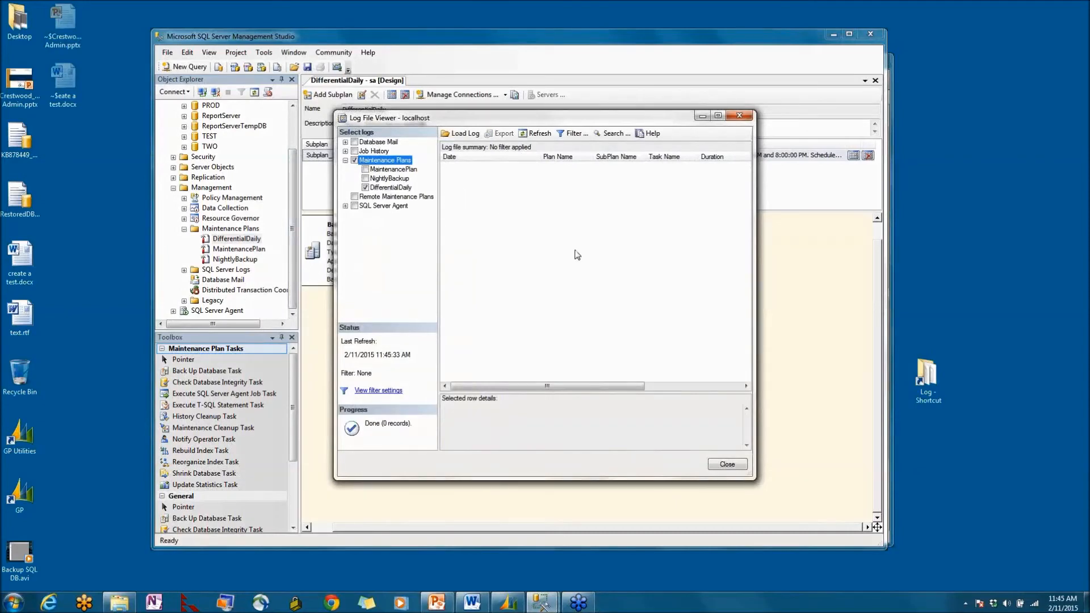
click(716, 467)
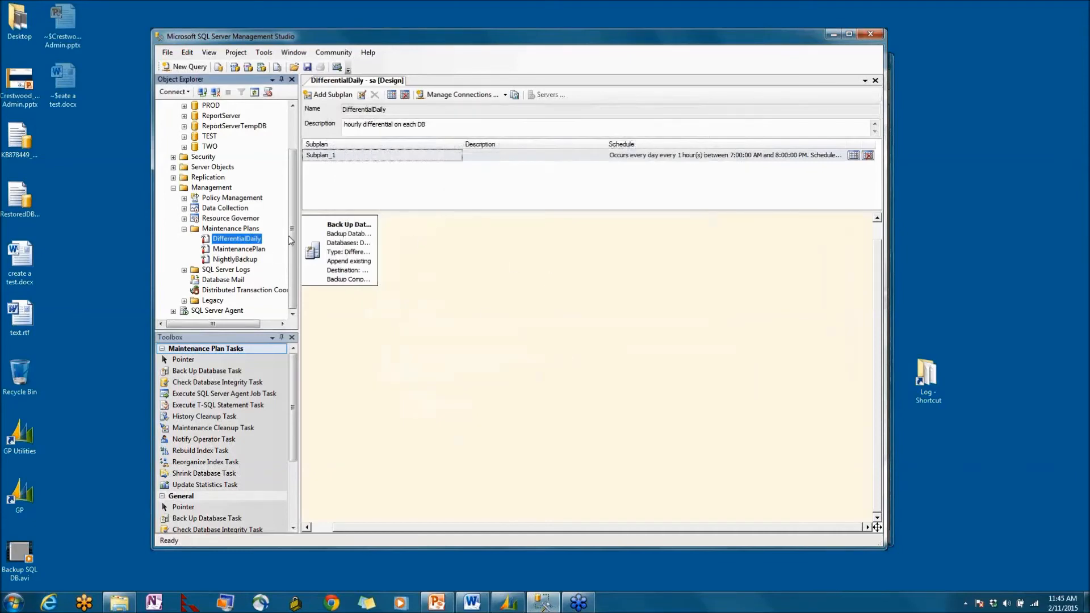
Execute the DifferentialDaily maintenance plan manually and close the execution dialog once it has run
right_click(237, 243)
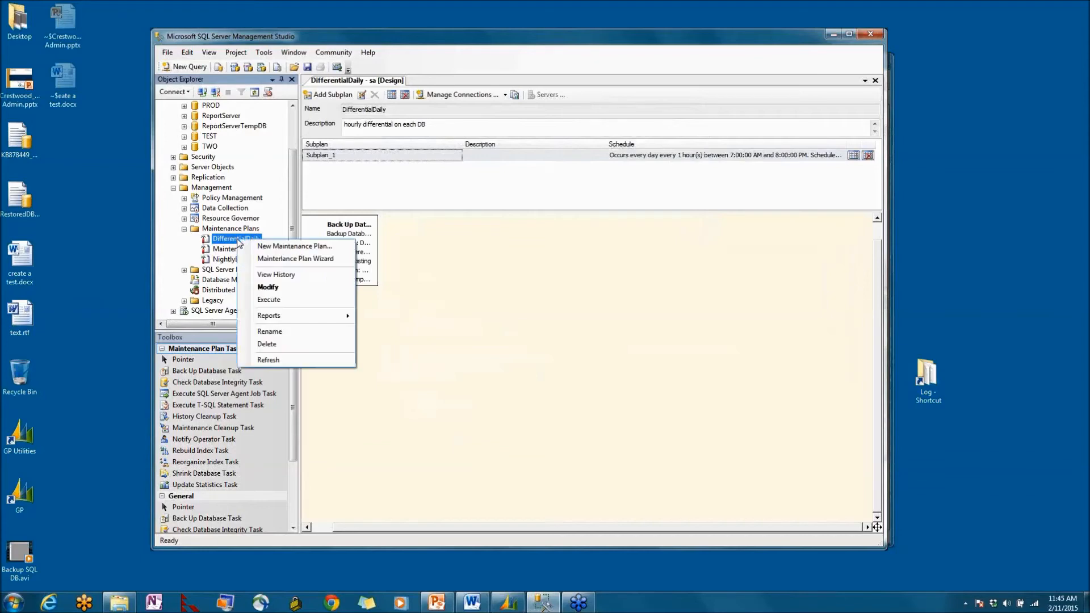
click(277, 301)
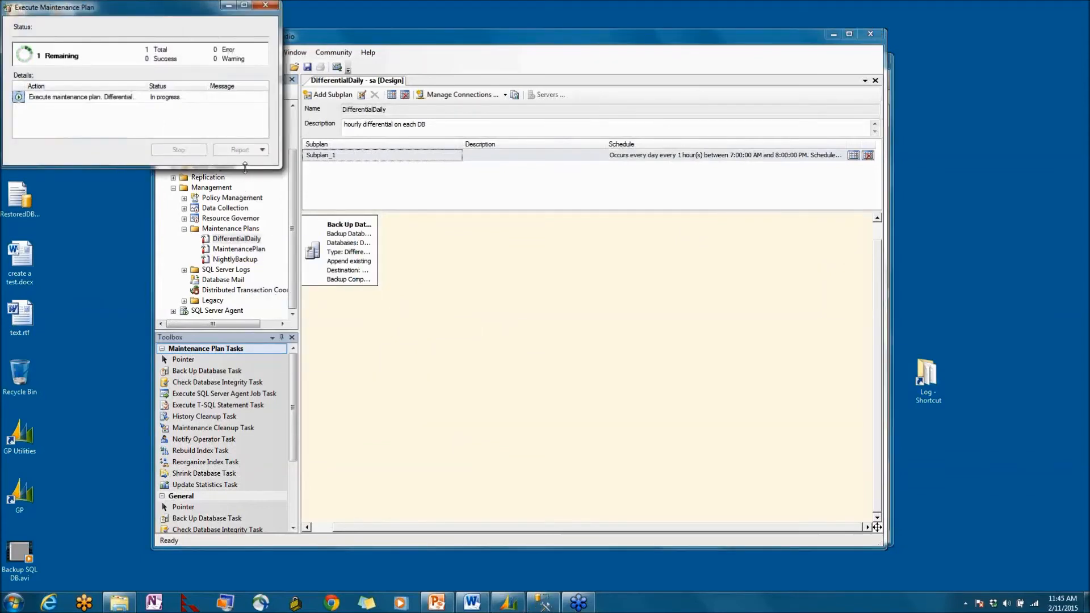
drag(180, 4, 540, 74)
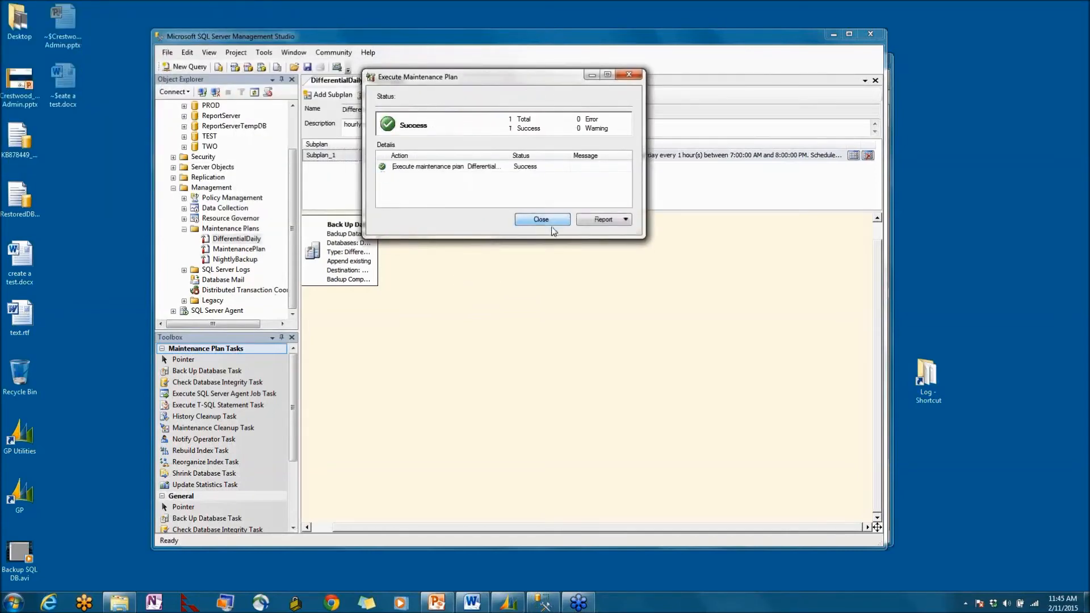
click(549, 225)
View the DifferentialDaily history again, expand its run entry to examine the backup task details, and close the log viewer
click(239, 240)
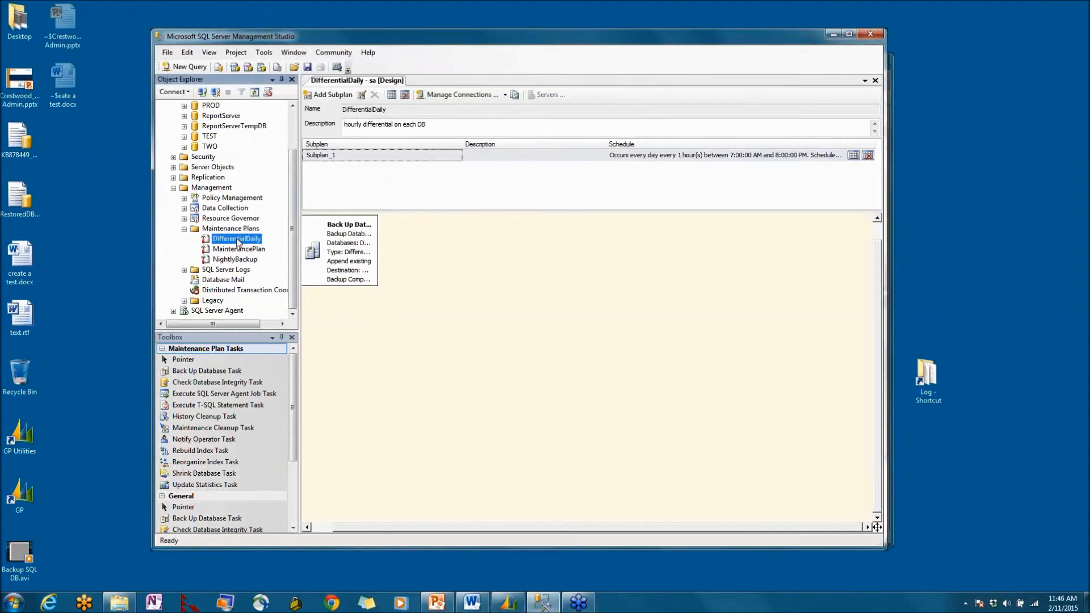
right_click(237, 241)
click(312, 278)
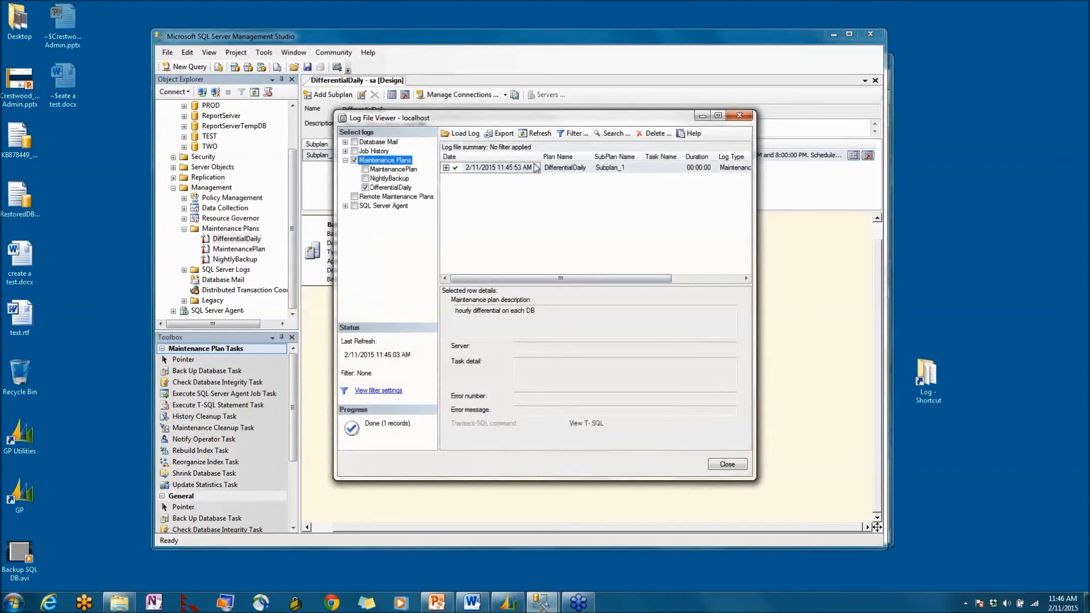
drag(650, 279, 596, 282)
click(446, 168)
click(469, 179)
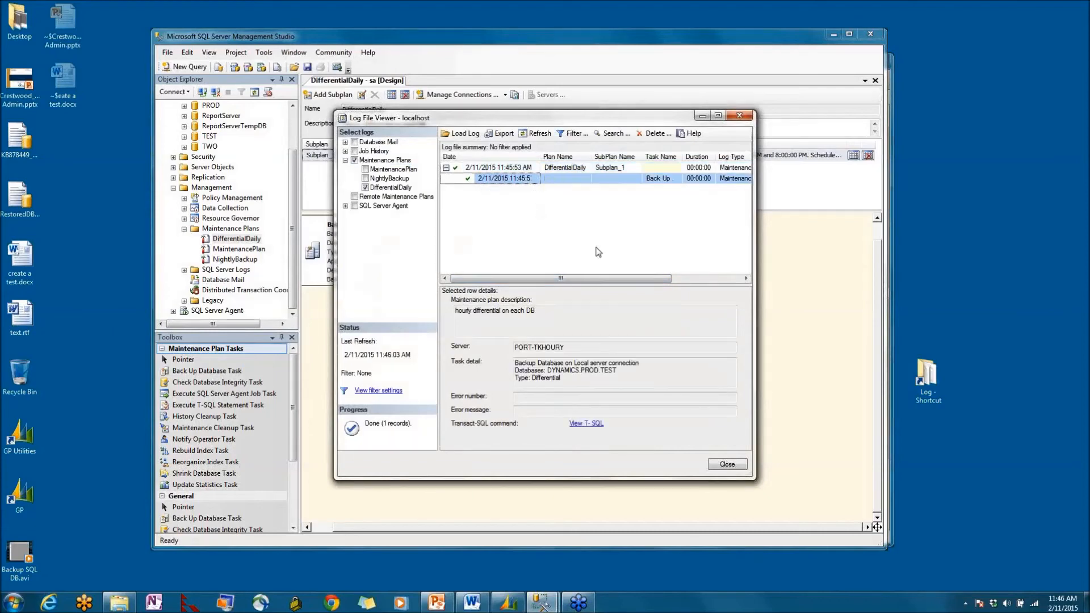
click(743, 118)
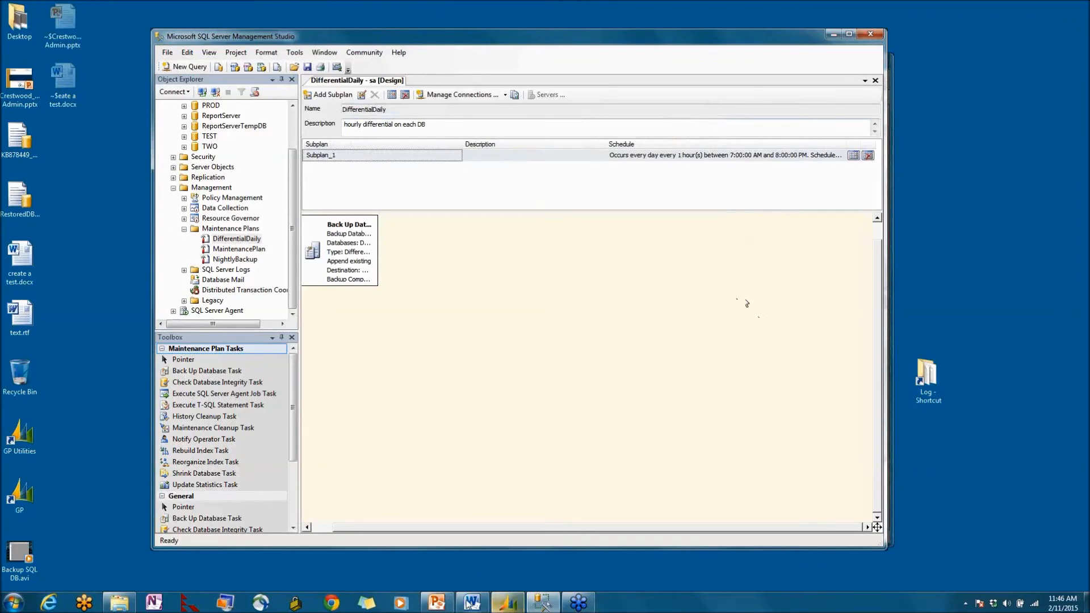
Switch to PowerPoint to check the SQL Server databases slide for the Clean up topic, and minimize the presentation
click(436, 602)
click(571, 371)
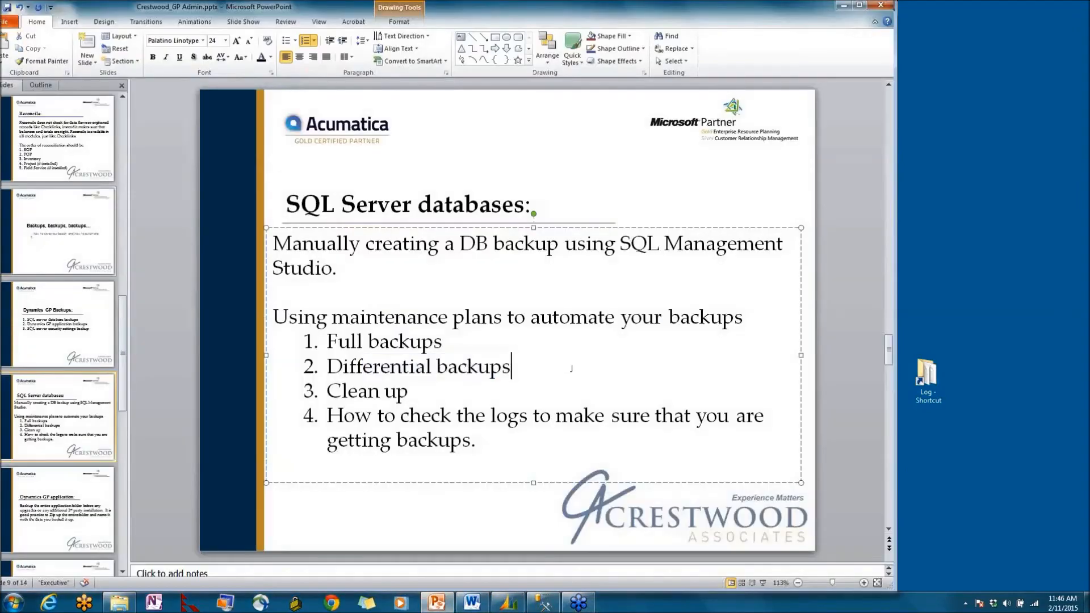
click(540, 401)
click(844, 7)
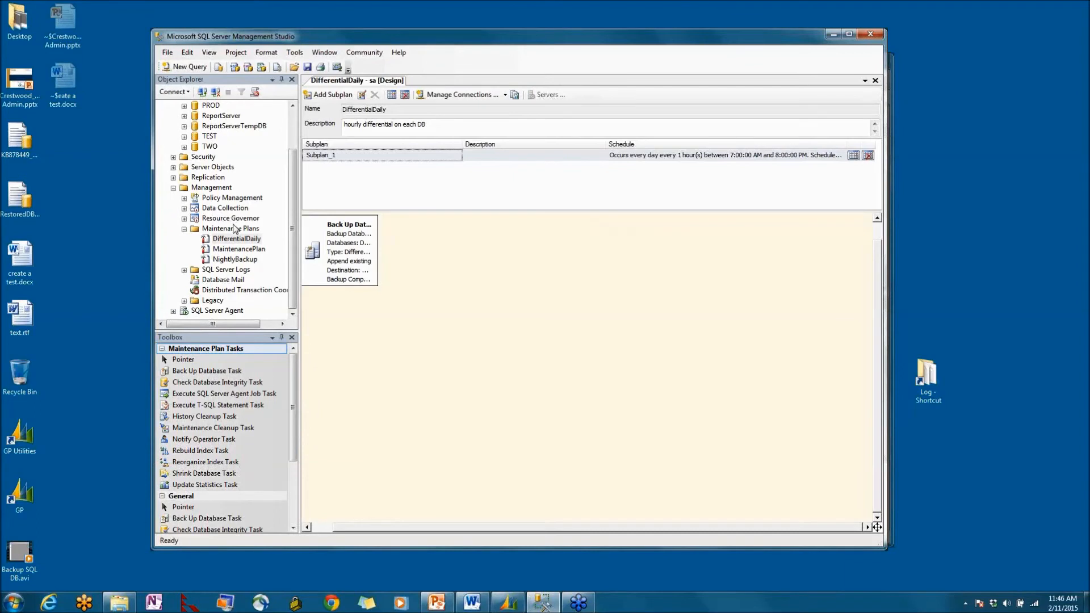
Close the DifferentialDaily design and select the backup folder path in MaintenancePlan's backup task, leaving the task unchanged
click(234, 230)
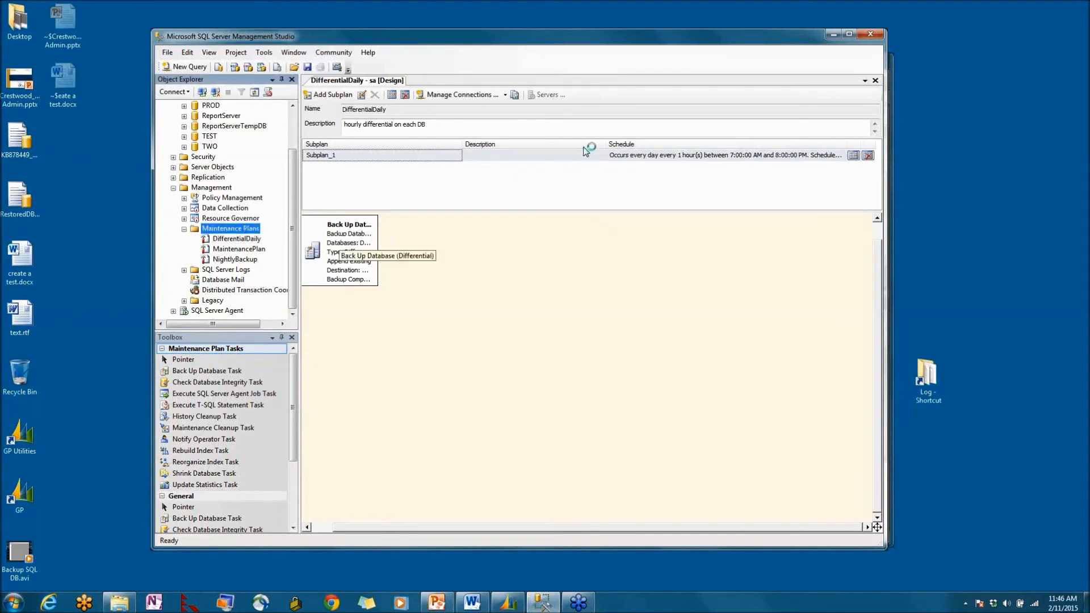
click(875, 81)
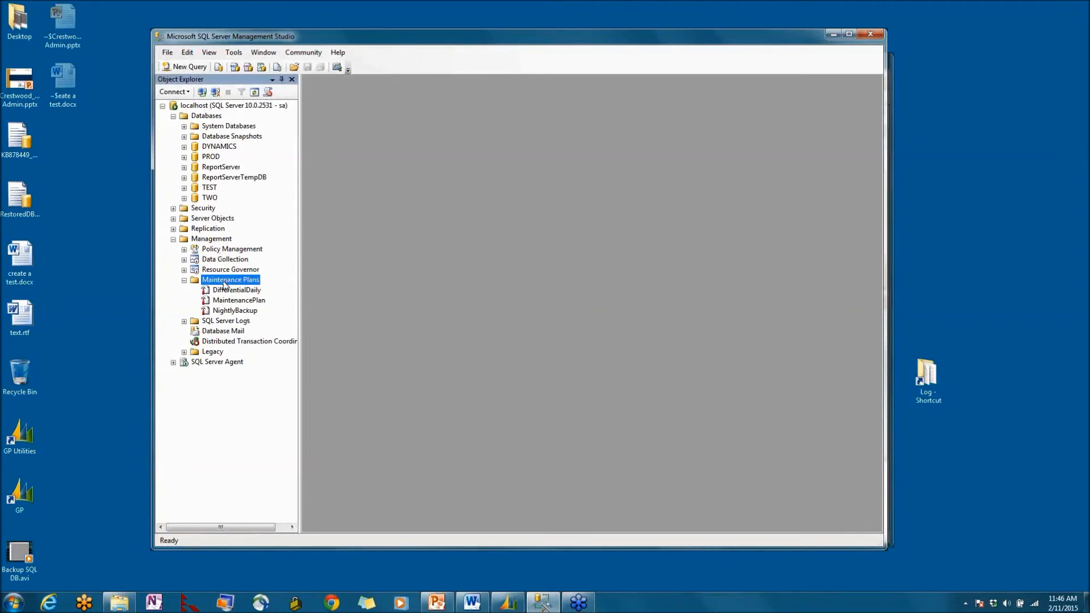
double_click(241, 300)
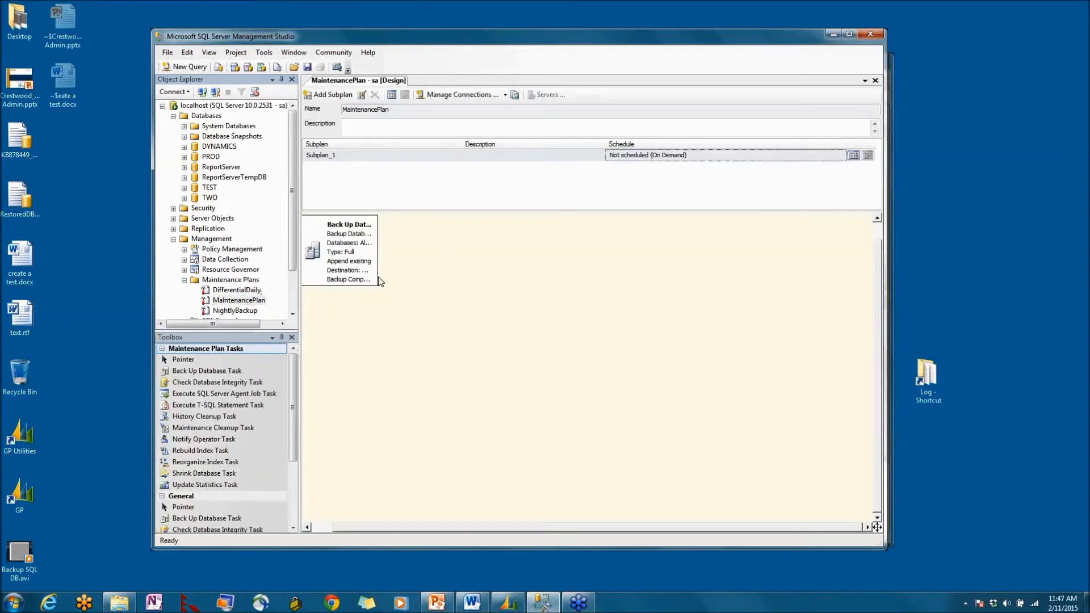
double_click(376, 277)
drag(678, 393, 403, 390)
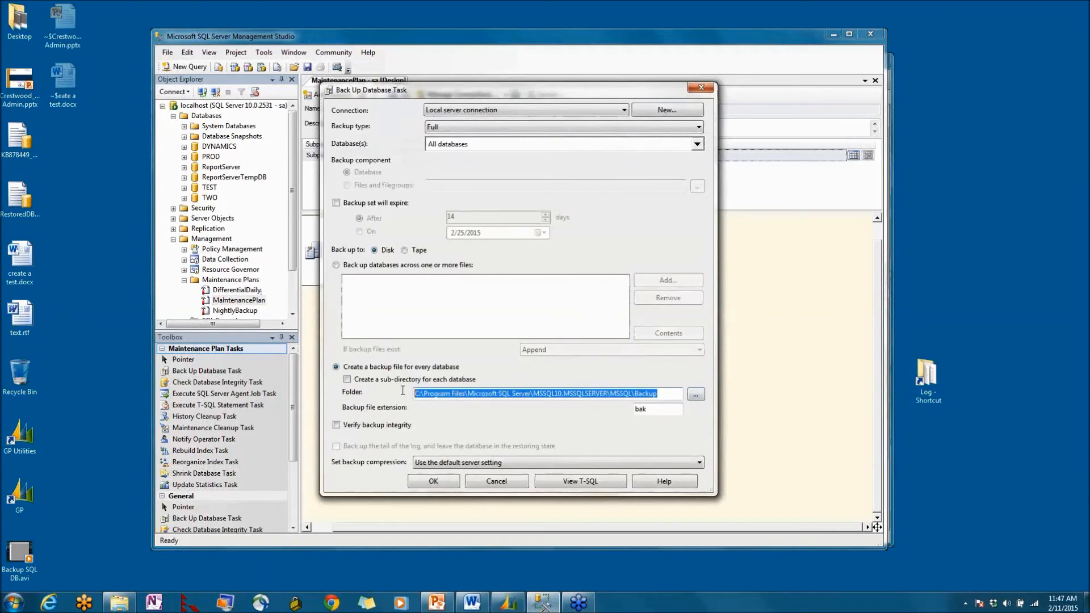
click(483, 479)
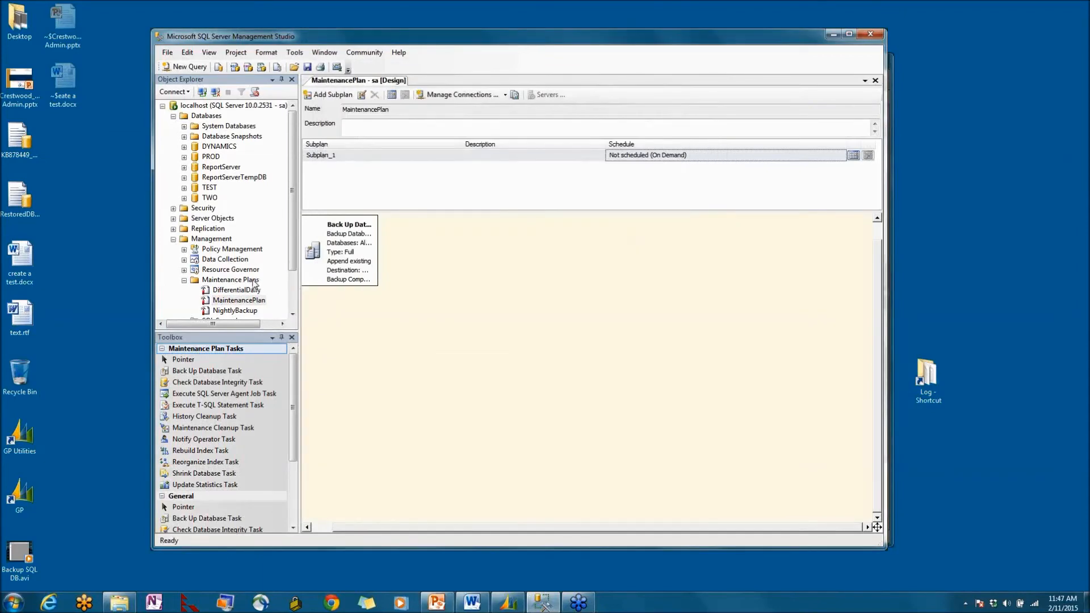
Create a new blank maintenance plan named BUCleanUp
click(254, 282)
right_click(255, 283)
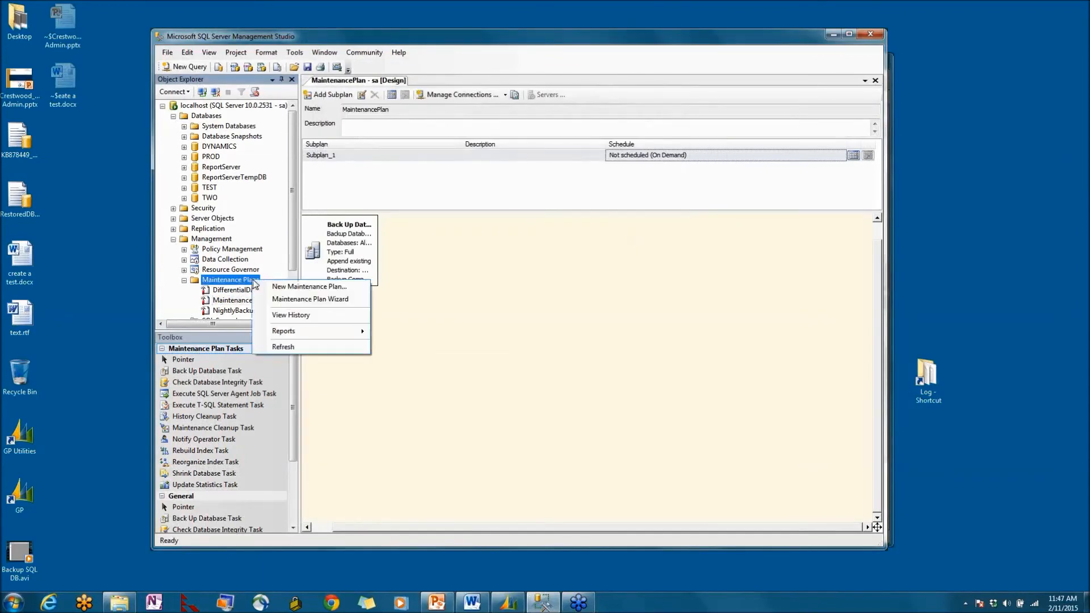
click(292, 287)
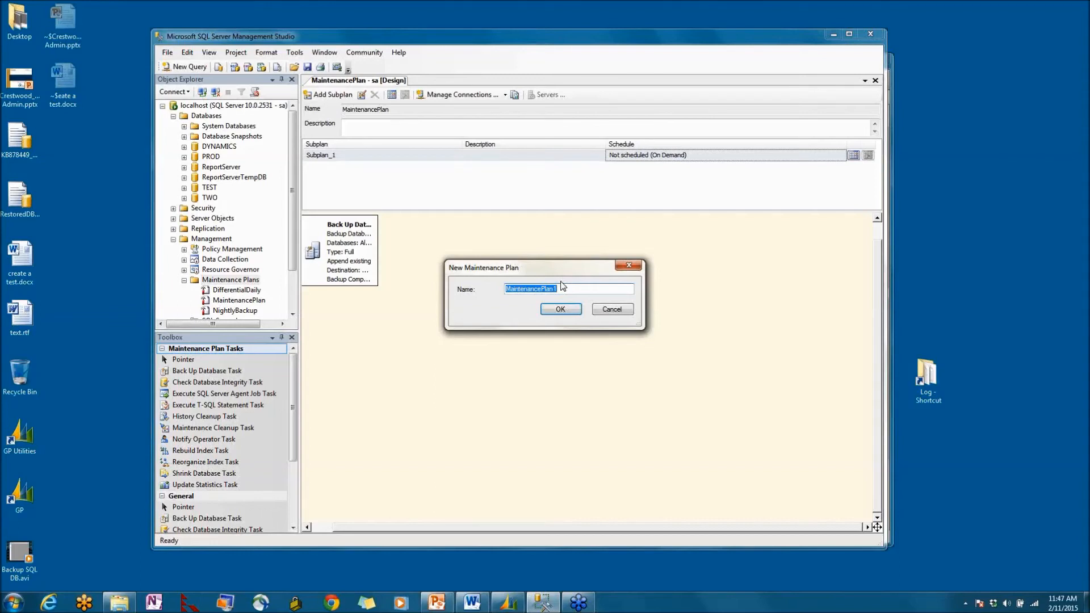
text(DB)
text(C)
key(BackSpace)
key(BackSpace)
key(BackSpace)
text(BUCle)
text(n)
key(BackSpace)
text(enUp)
key(Return)
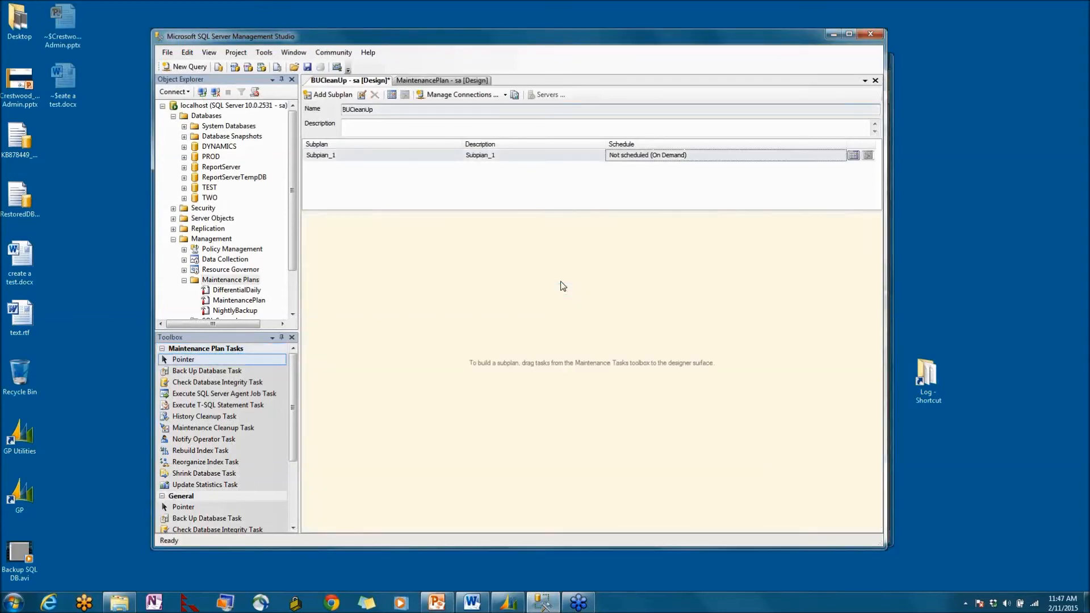
Enlarge the workspace, add a Maintenance Cleanup Task to the BUCleanUp subplan and open the task's settings
drag(597, 548, 597, 583)
drag(199, 358, 206, 331)
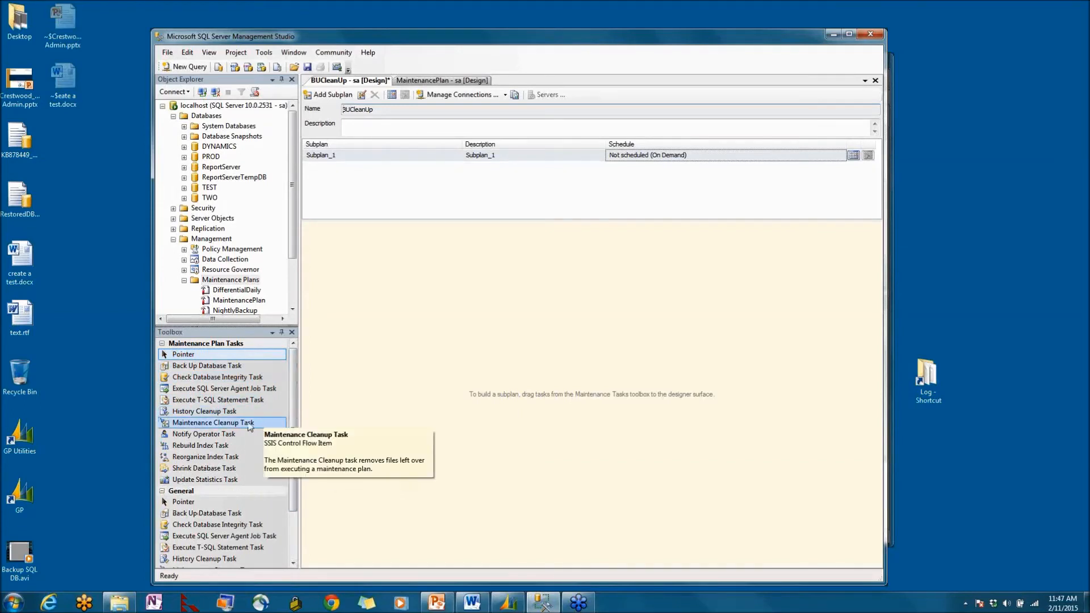
drag(237, 424, 264, 423)
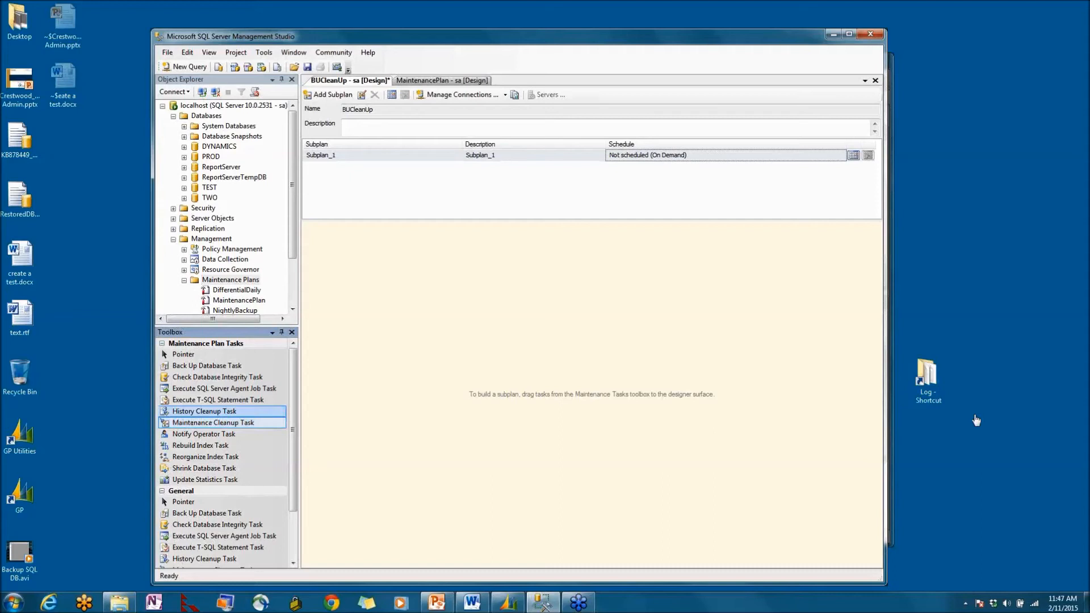
click(1055, 342)
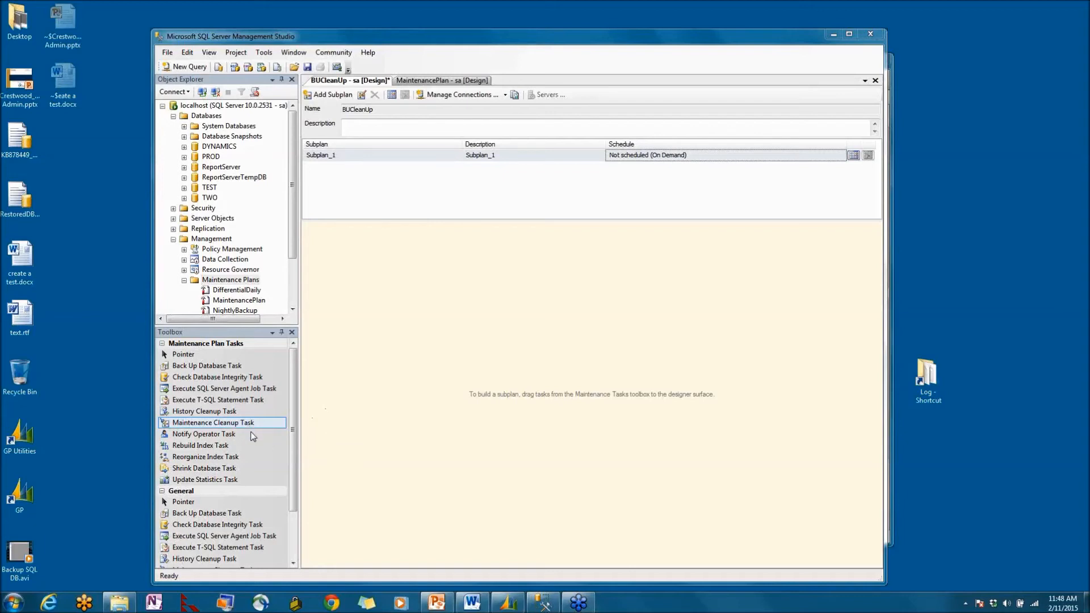
drag(260, 425, 427, 430)
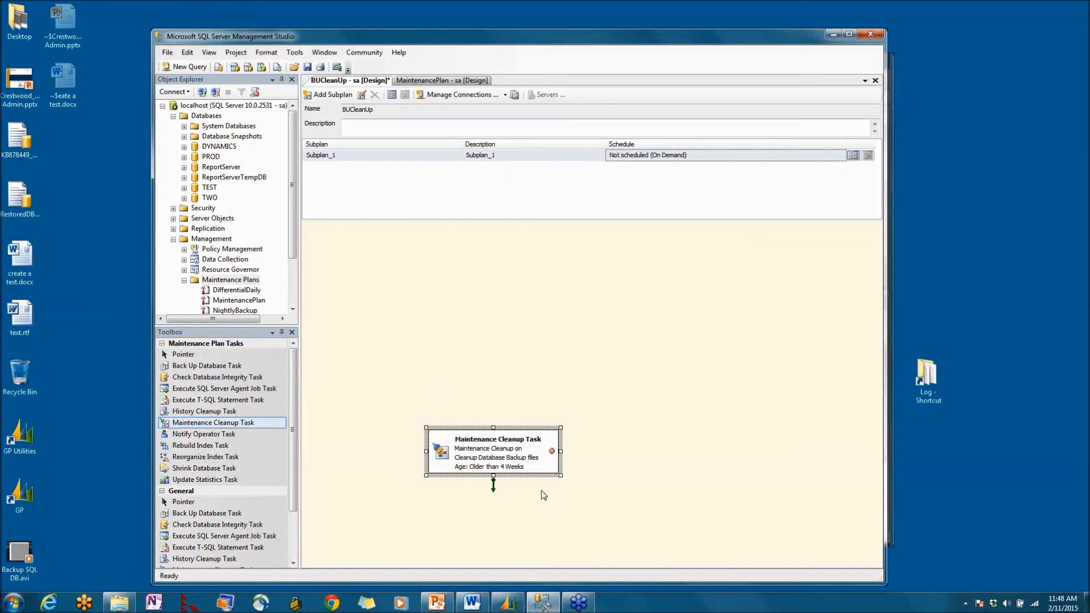
double_click(513, 468)
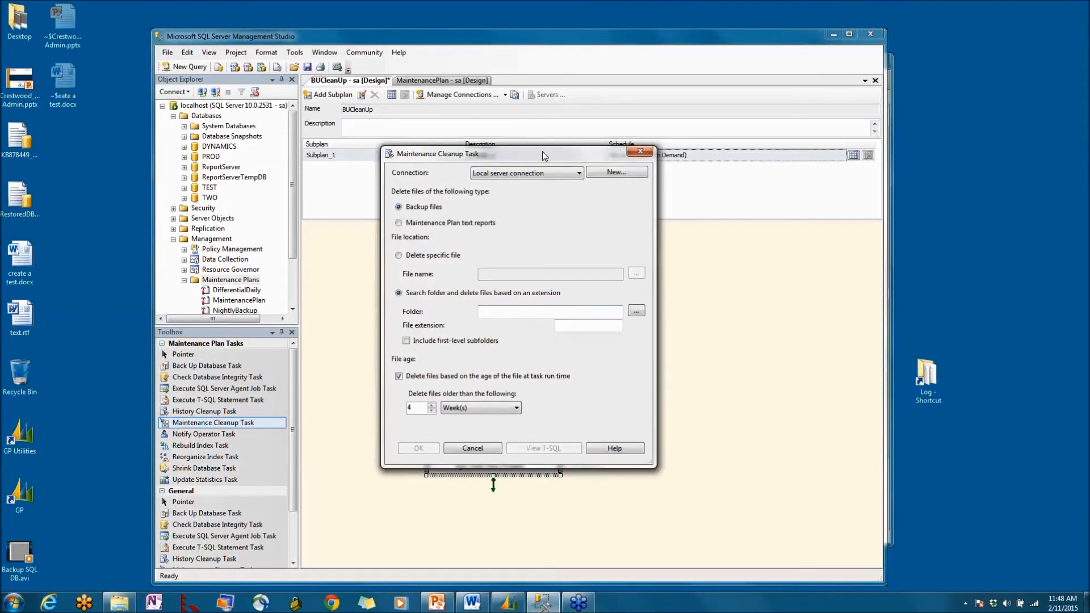
Close the cleanup task's settings without applying them and delete the Maintenance Cleanup Task from the BUCleanUp subplan
drag(543, 150, 657, 100)
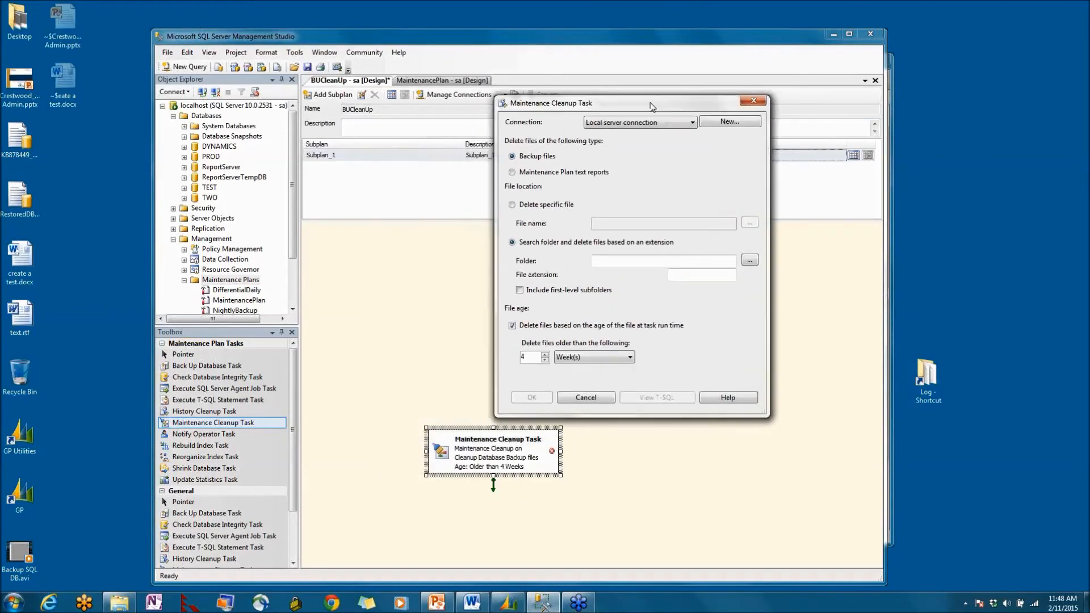
click(752, 103)
key(Delete)
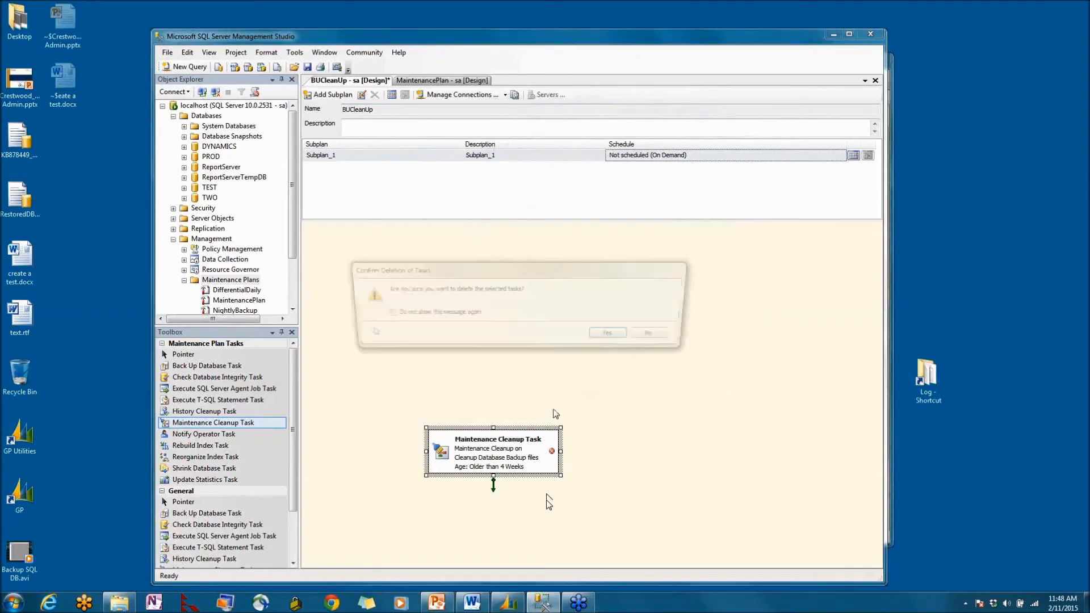
key(Return)
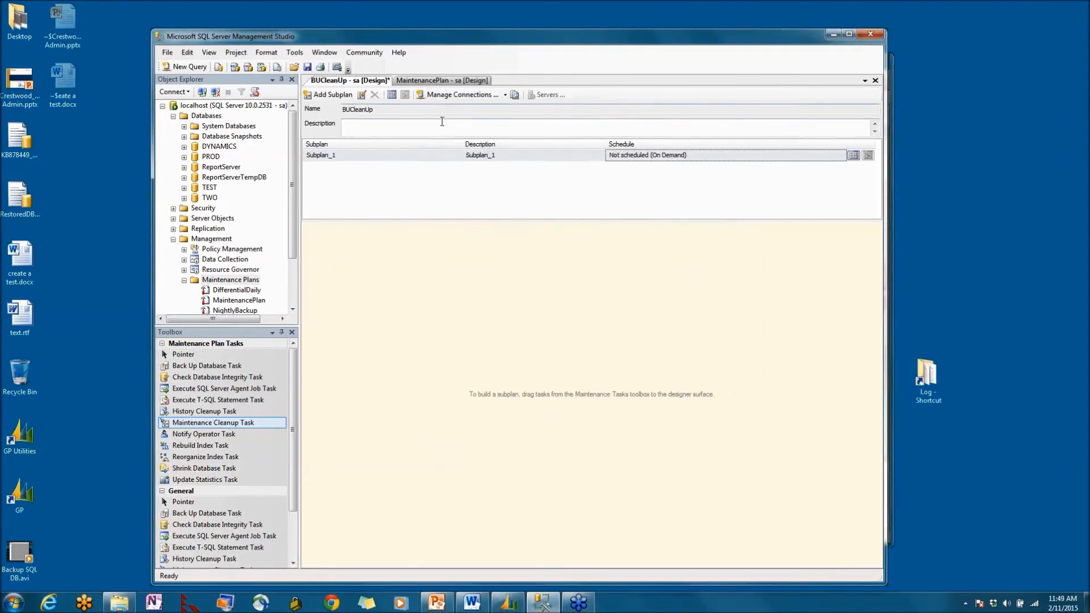
Add a Maintenance Cleanup Task to BUCleanUp targeting bak files in C:\Program Files\Microsoft SQL Server\MSSQL10.MSSQLSERVER\MSSQL\Backup
drag(223, 422, 397, 407)
double_click(408, 405)
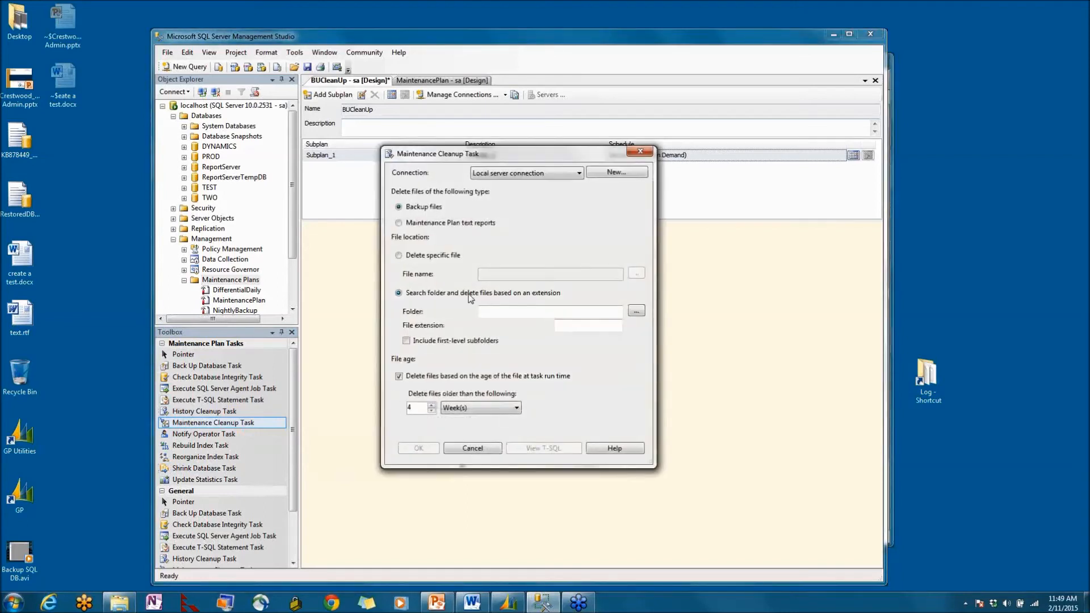
click(603, 309)
text(C:\Program Files\Microsoft SQL Server\MSSQL10.MSSQLSERVER\MSSQL\Backup)
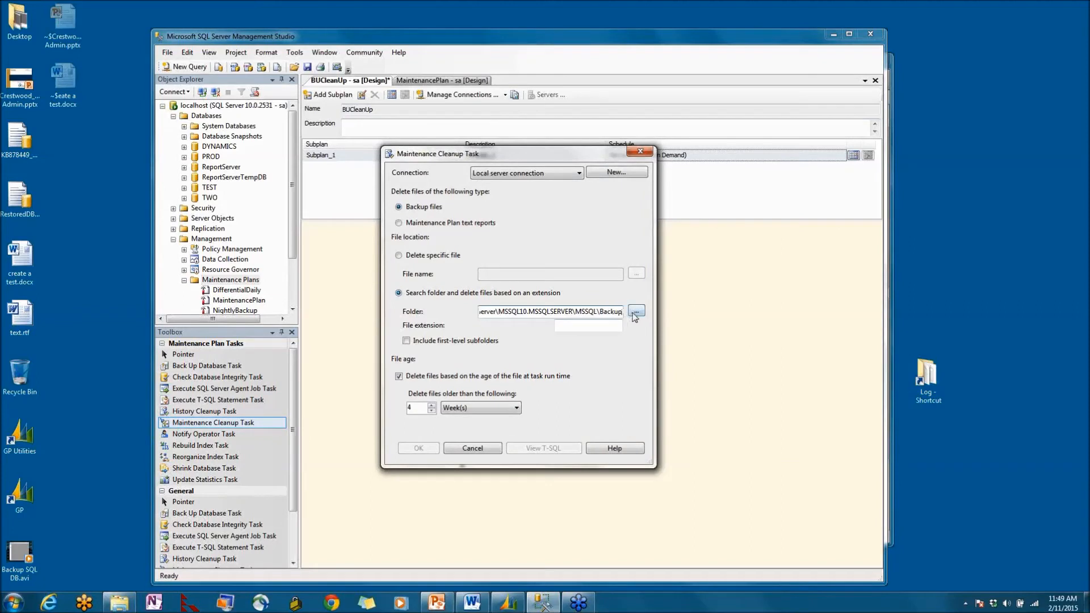
click(597, 326)
text(bak)
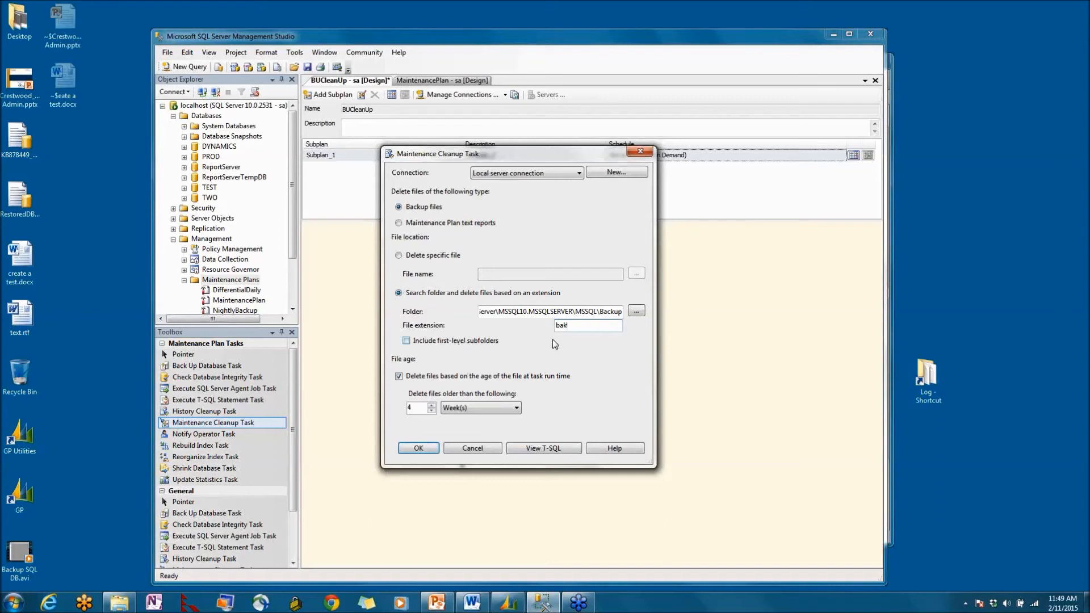
Keep the cleanup task's age limit at 4 weeks and accept the task's settings
click(488, 408)
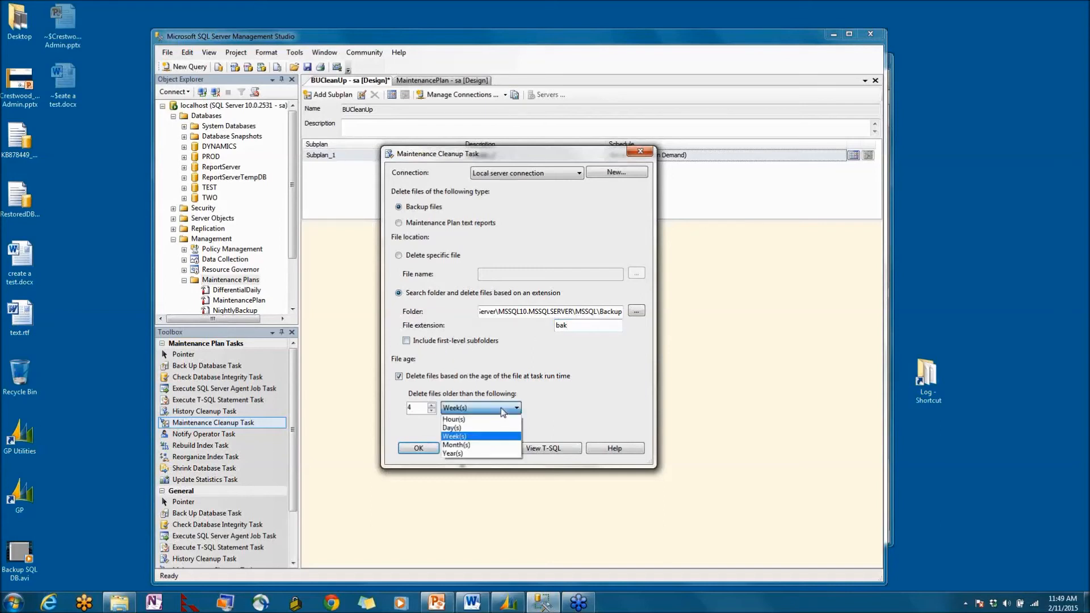
click(495, 437)
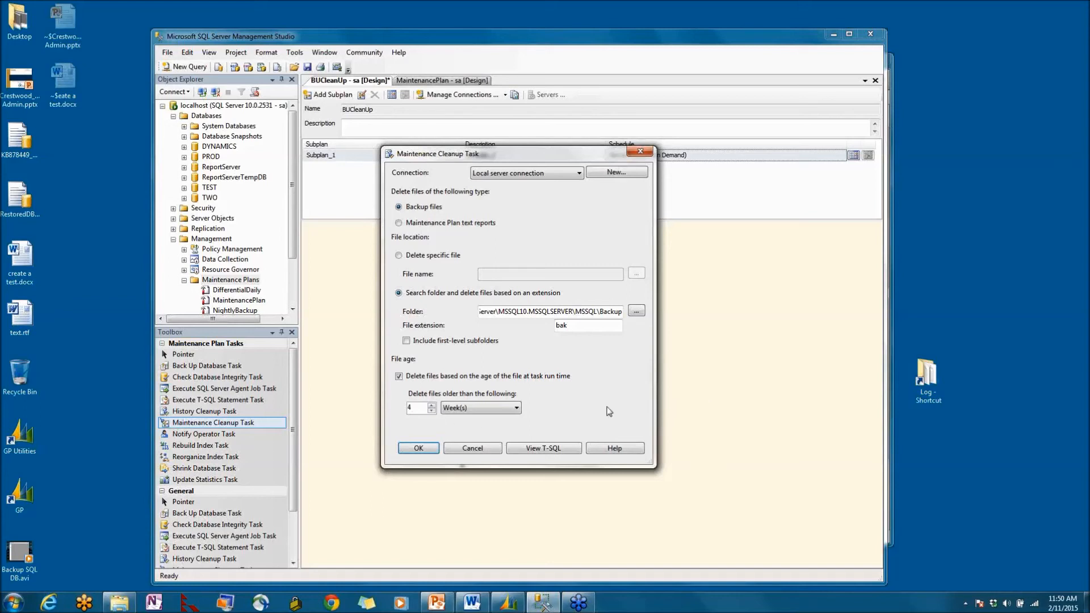
click(424, 452)
Schedule BUCleanUp's Subplan_1 to recur weekly on Sunday, once at 3:00:00 AM
click(853, 155)
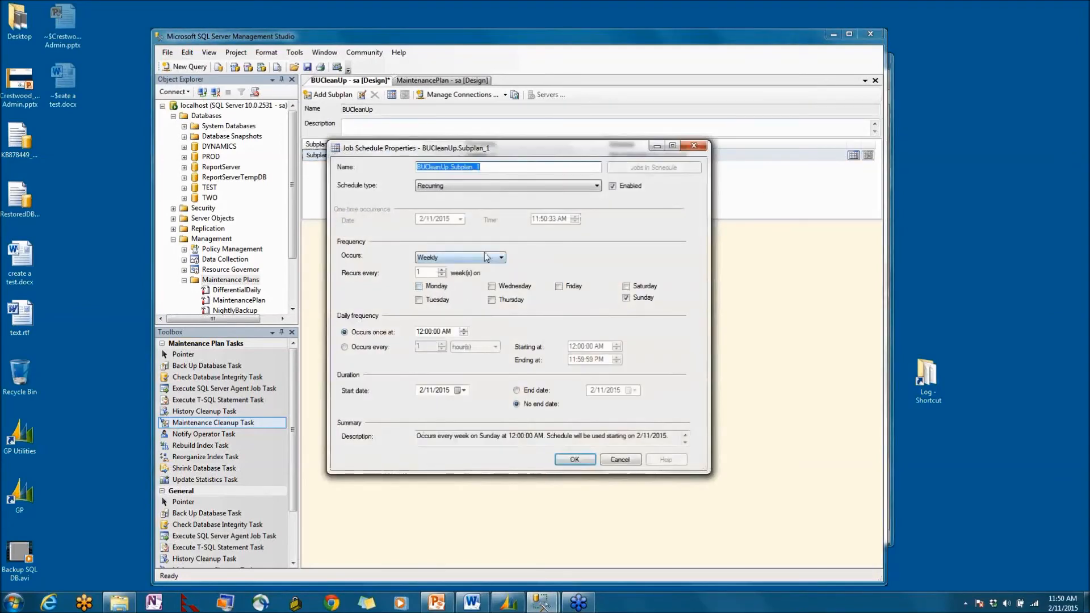
click(501, 258)
click(503, 262)
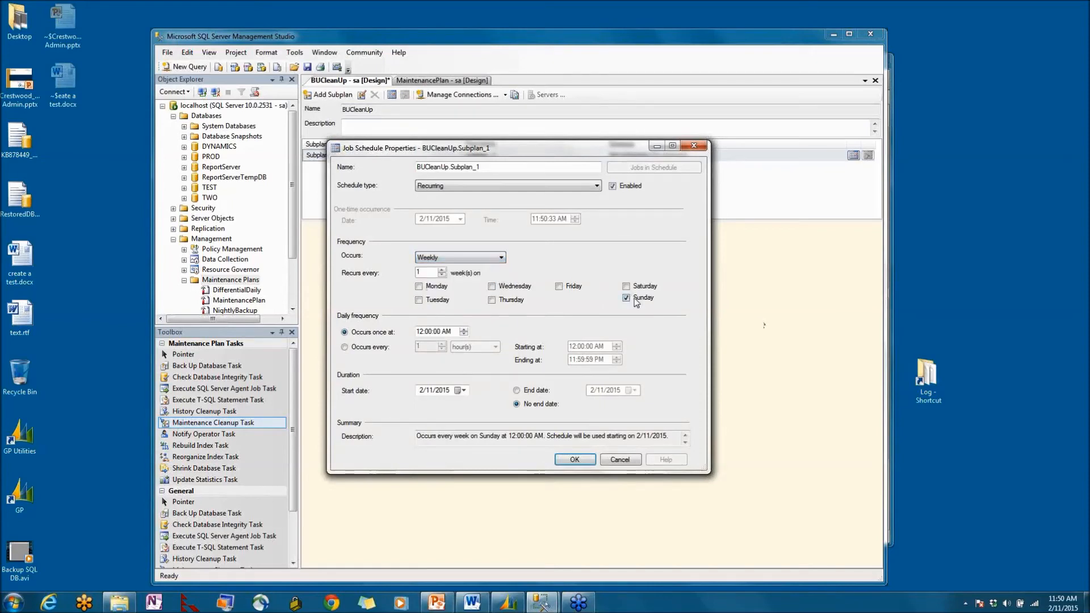
click(420, 332)
click(462, 329)
click(463, 329)
click(463, 329)
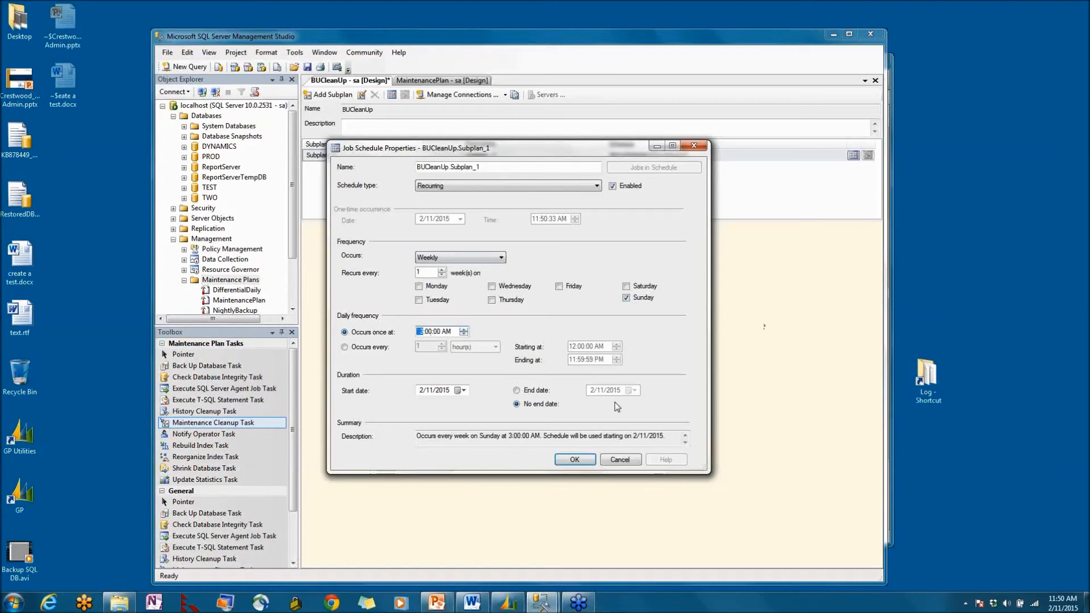
click(575, 459)
drag(596, 148, 898, 228)
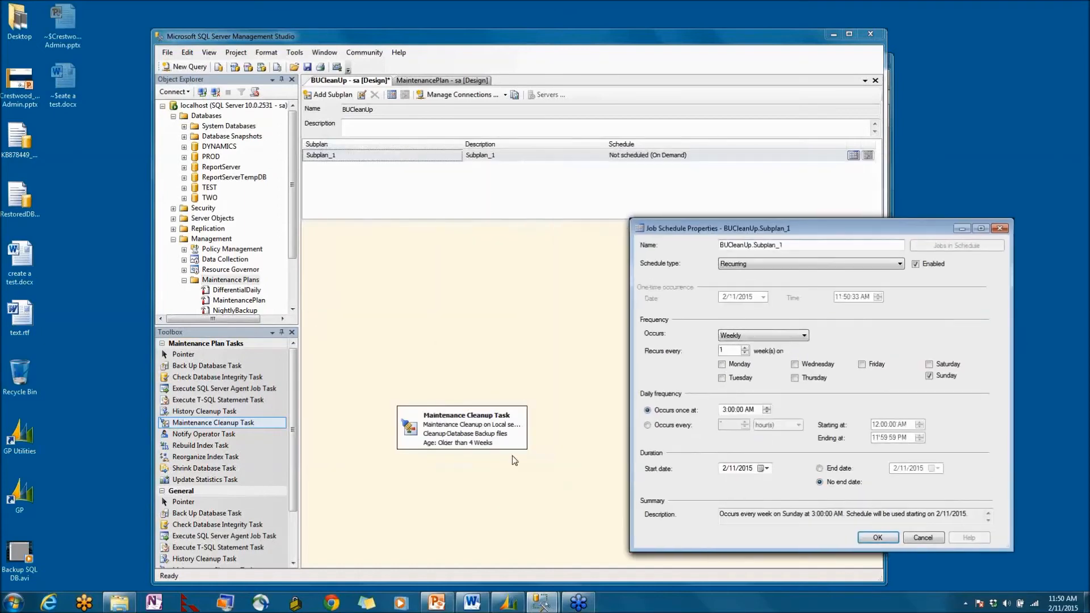
drag(754, 232, 690, 147)
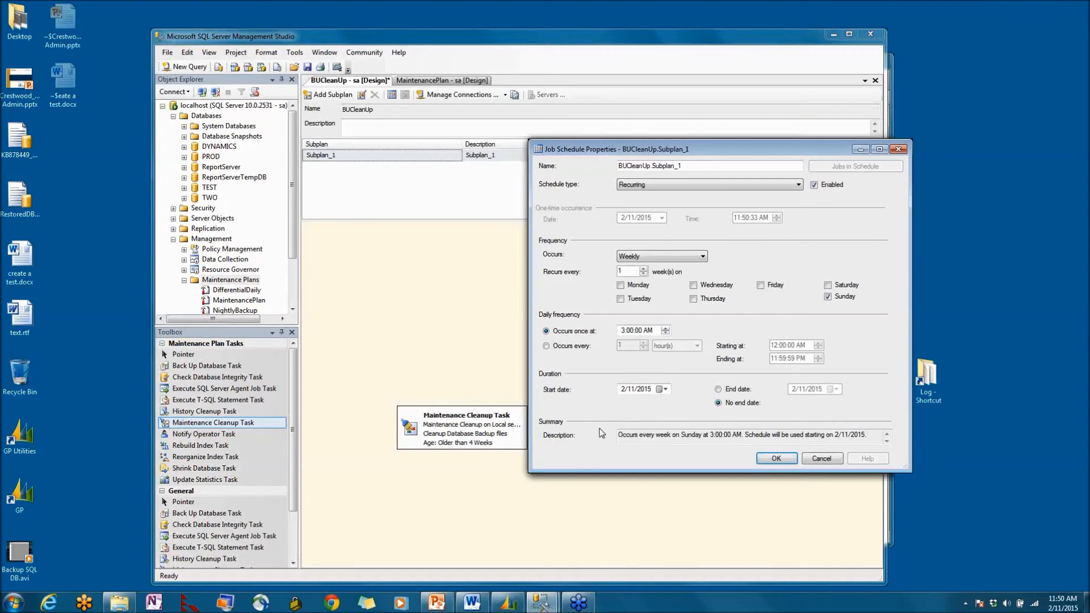
click(776, 458)
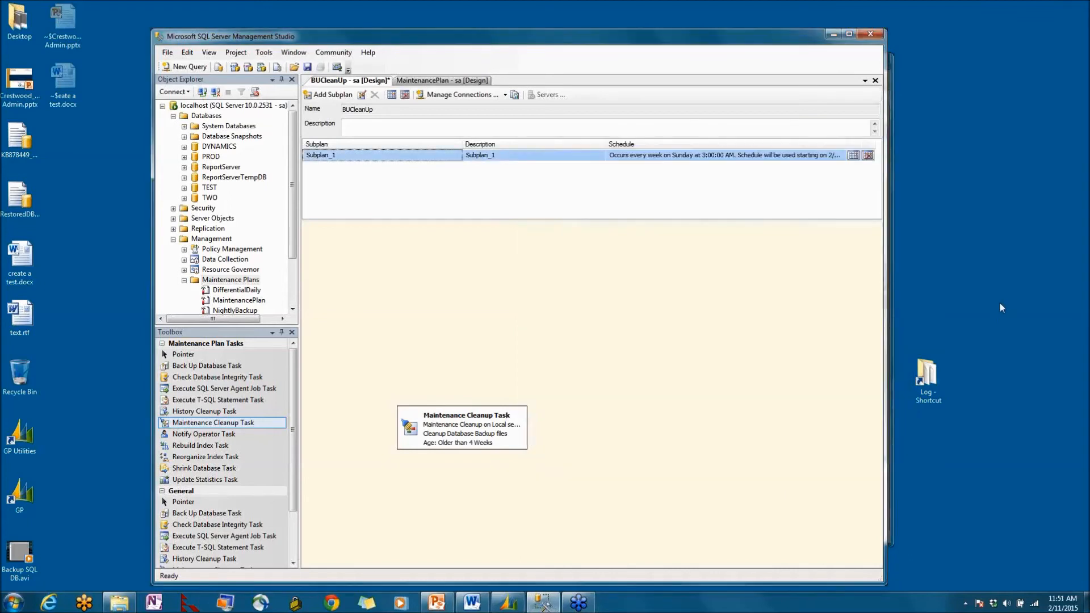
Open the DifferentialDaily plan and append \differentials to the folder path in its backup task
click(221, 302)
click(235, 291)
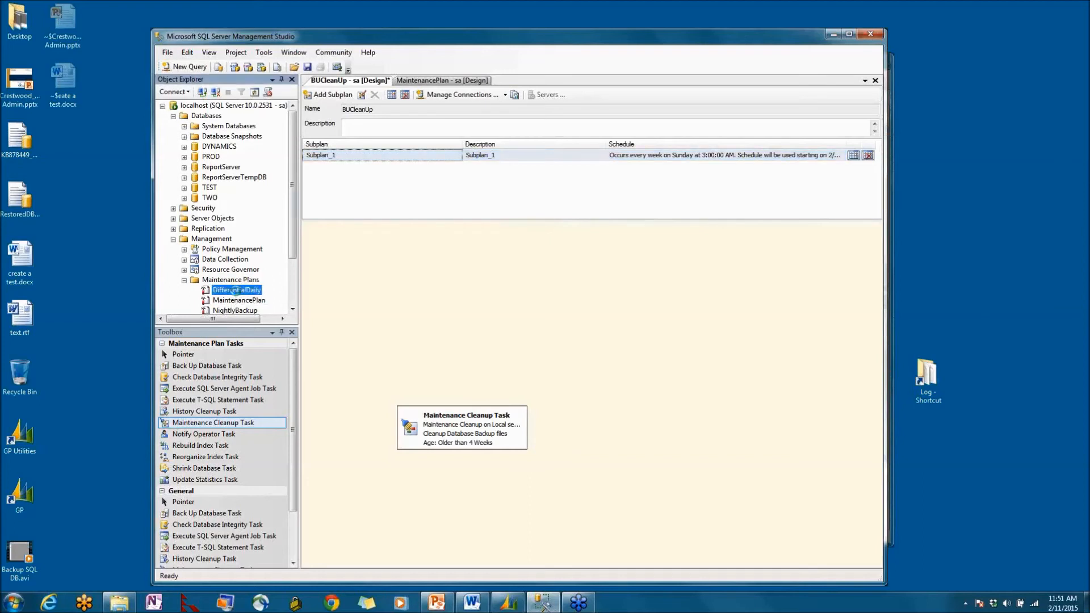
double_click(236, 290)
double_click(338, 295)
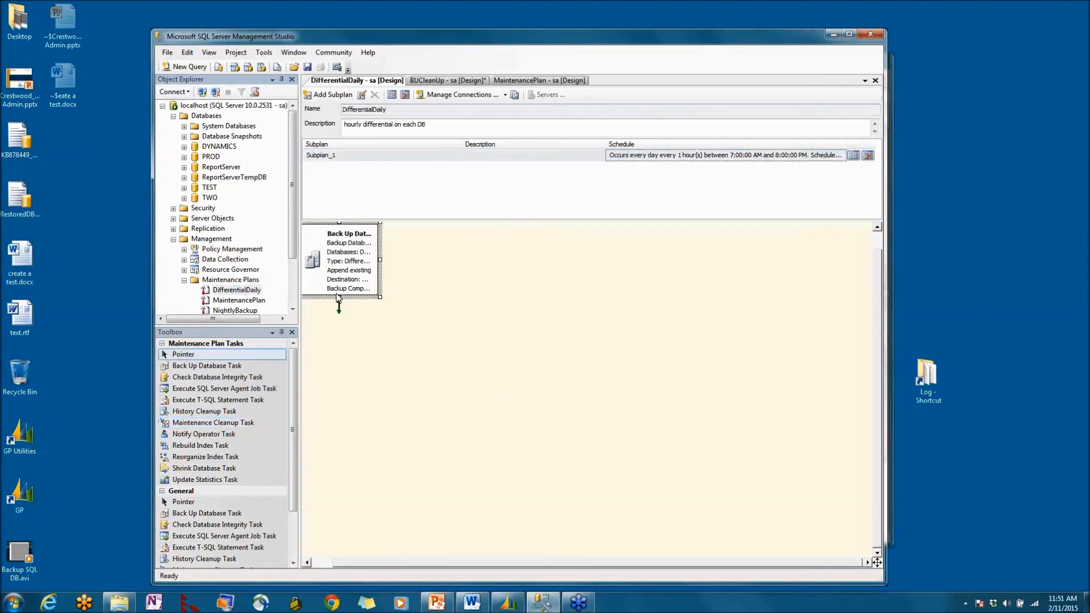
click(667, 412)
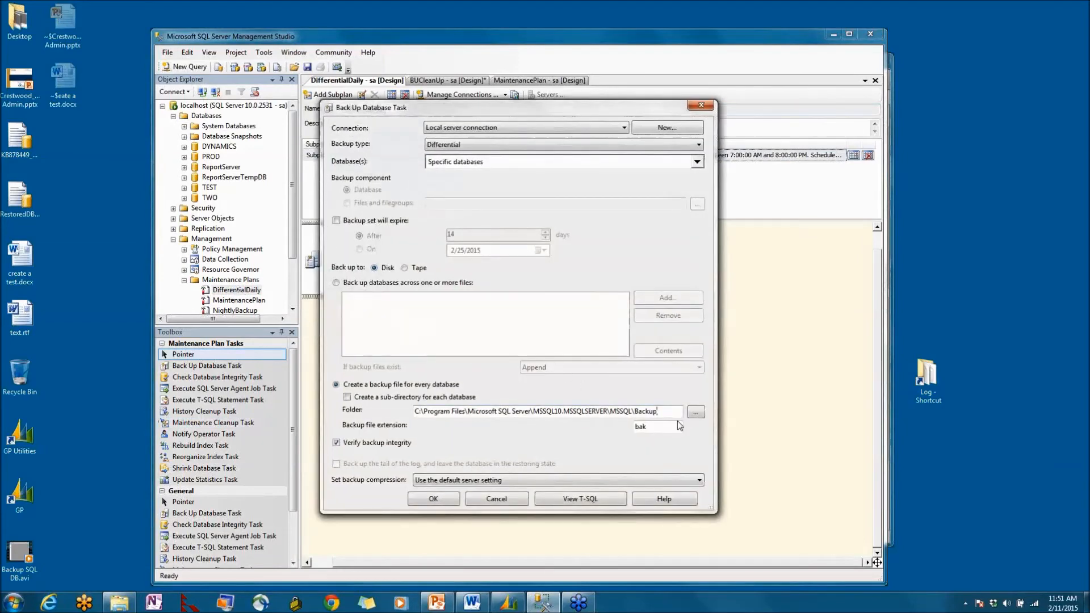
text(\differentials)
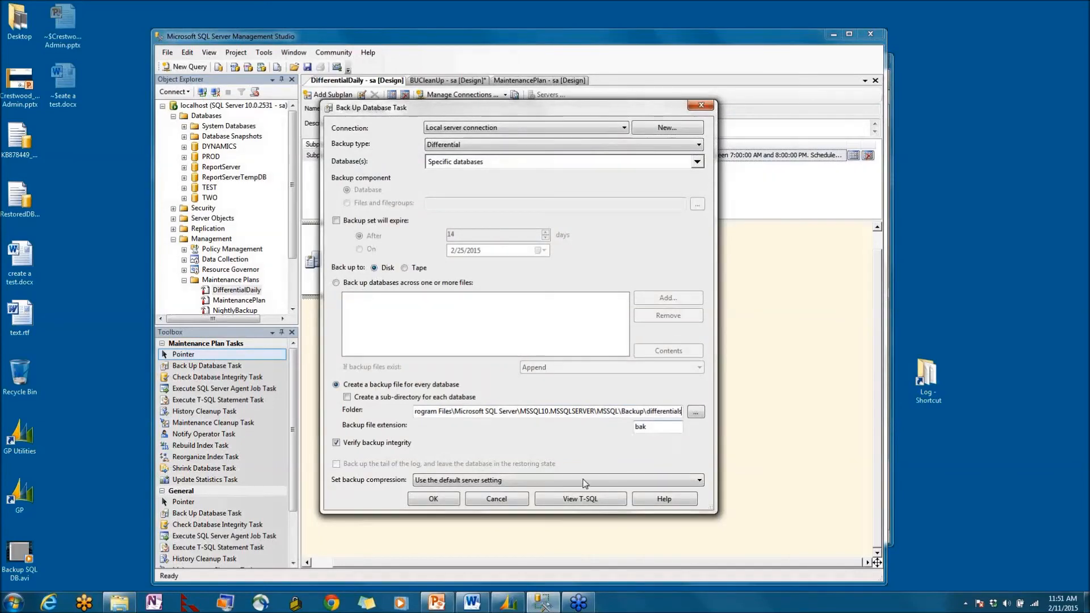
click(444, 502)
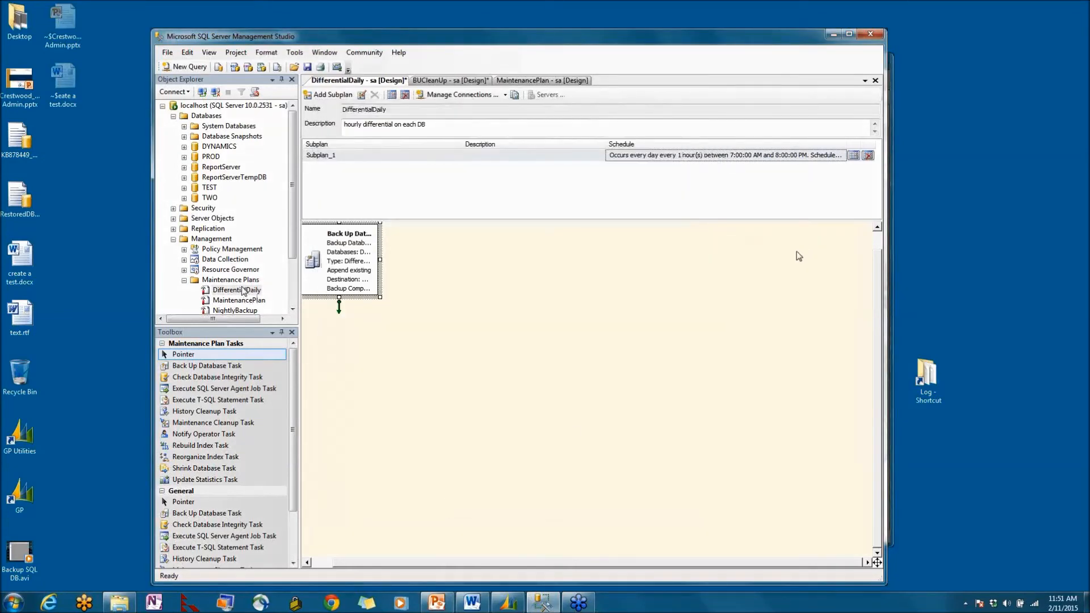
Look through the listed maintenance plans, view the MaintenancePlan design and return to the BUCleanUp design
click(291, 310)
click(291, 309)
click(292, 310)
click(291, 310)
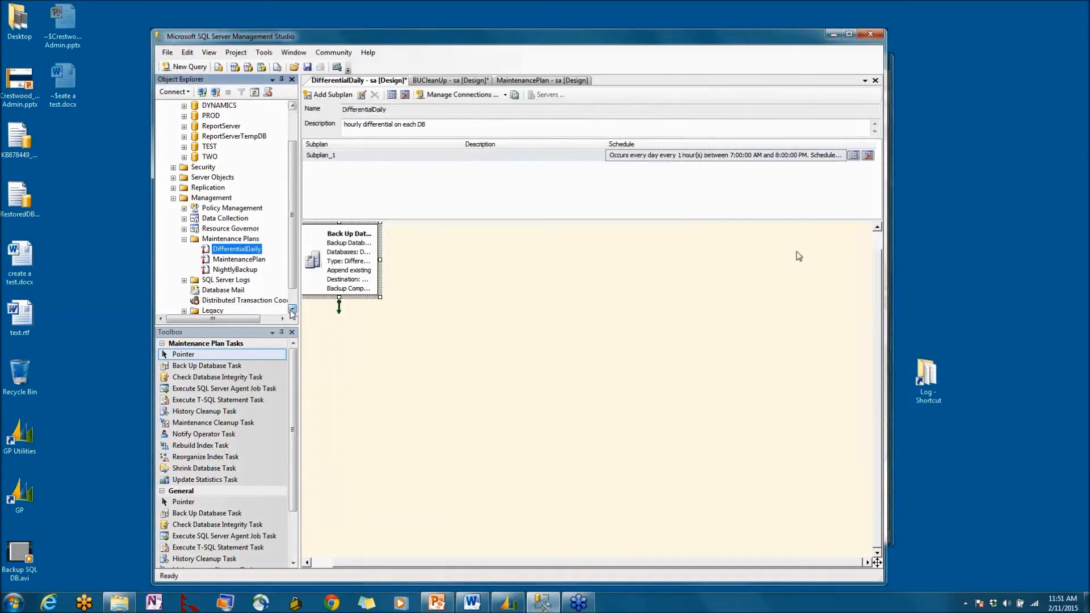
click(483, 81)
click(542, 80)
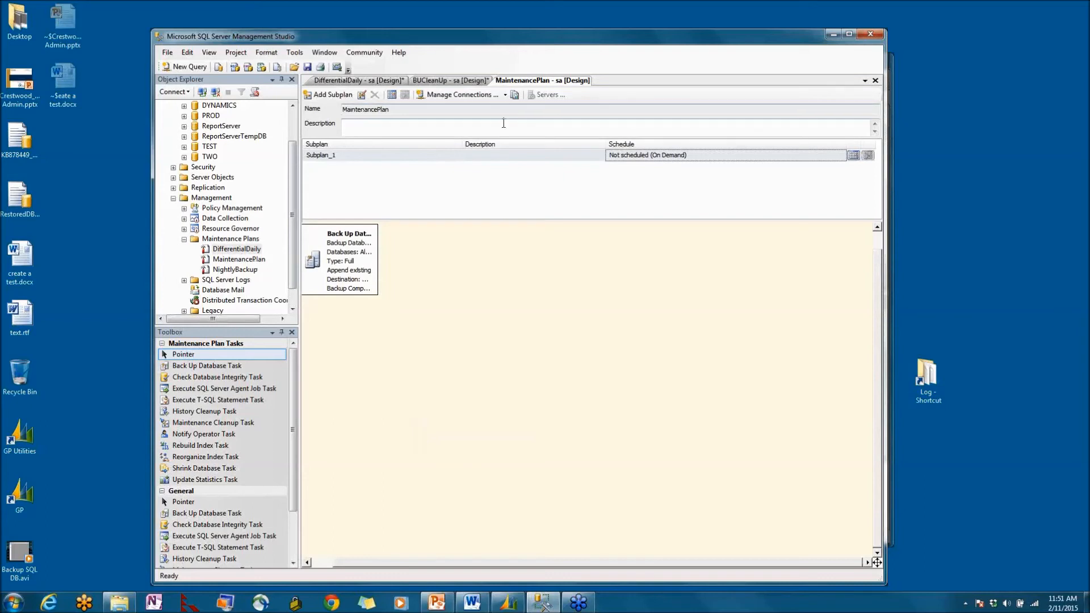
click(448, 81)
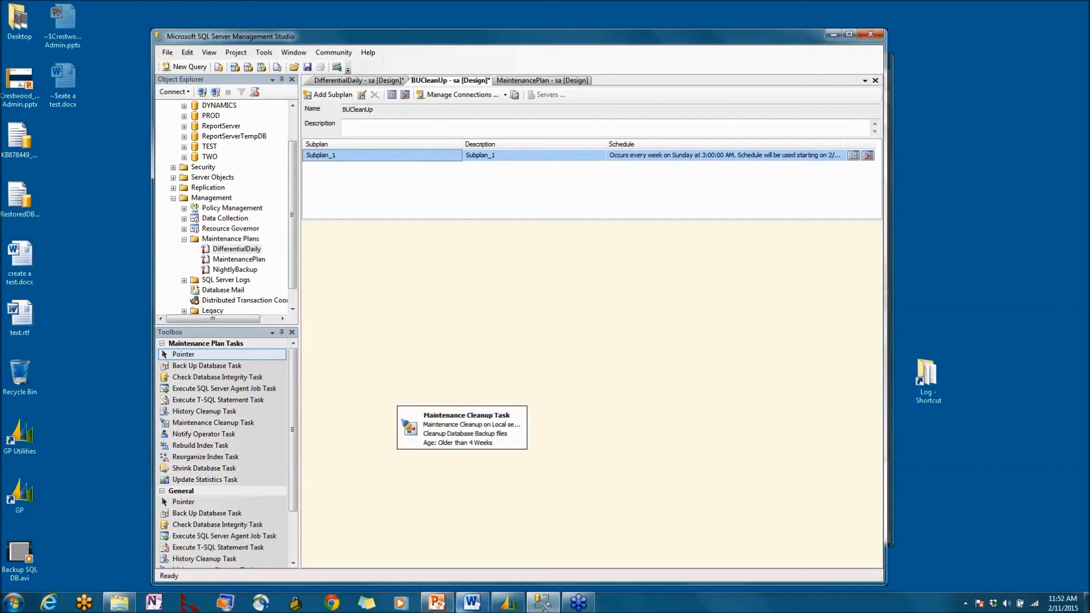
Switch to PowerPoint and review the slides on SQL Server databases, Dynamics GP Backups and the Dynamics GP application
click(436, 601)
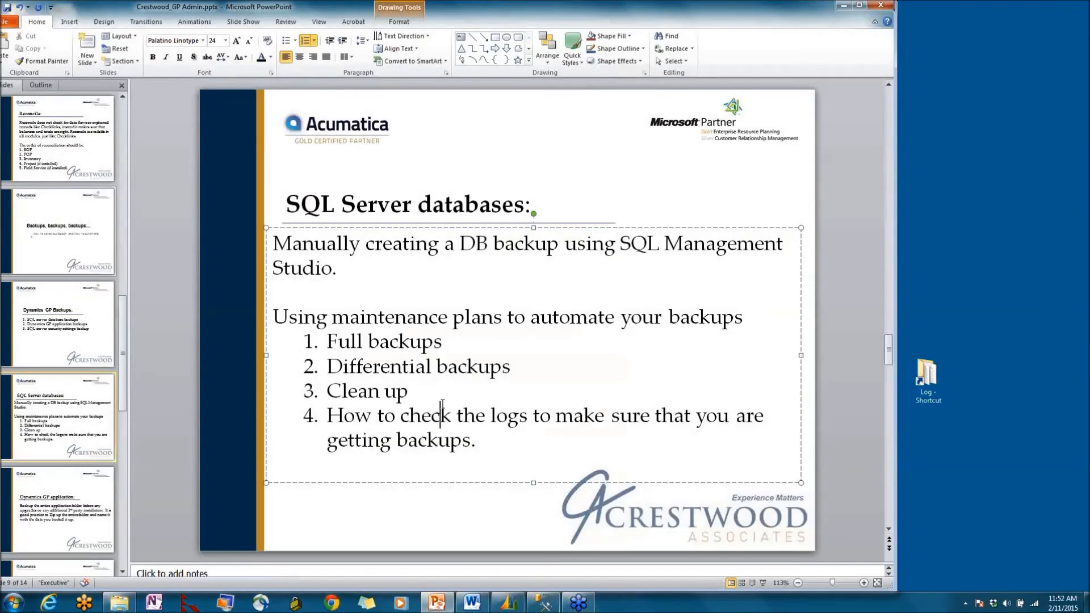
click(486, 436)
scroll(487, 452, down, 1)
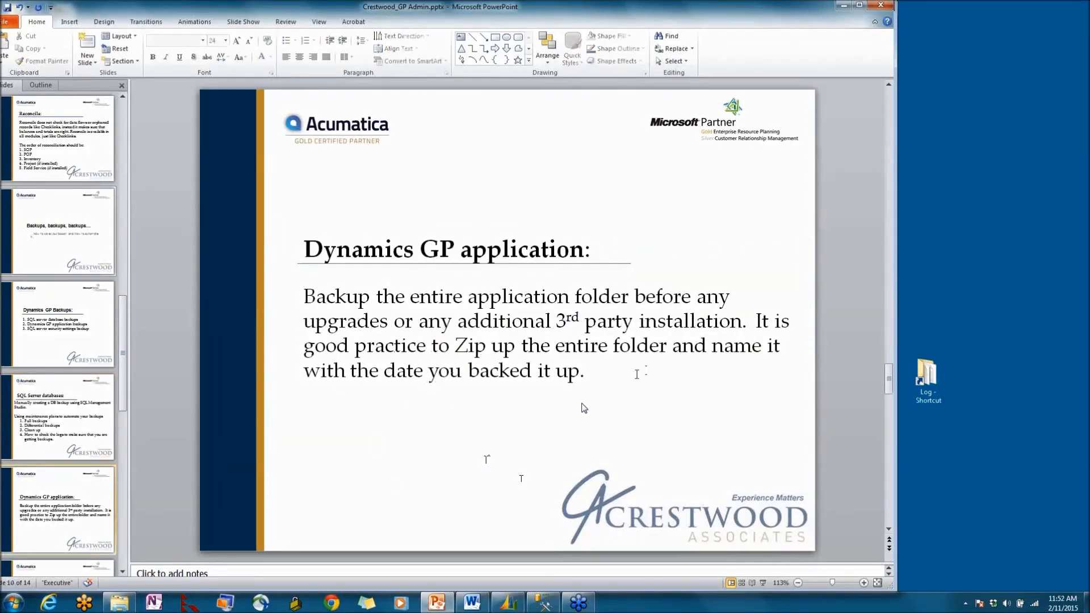
click(97, 352)
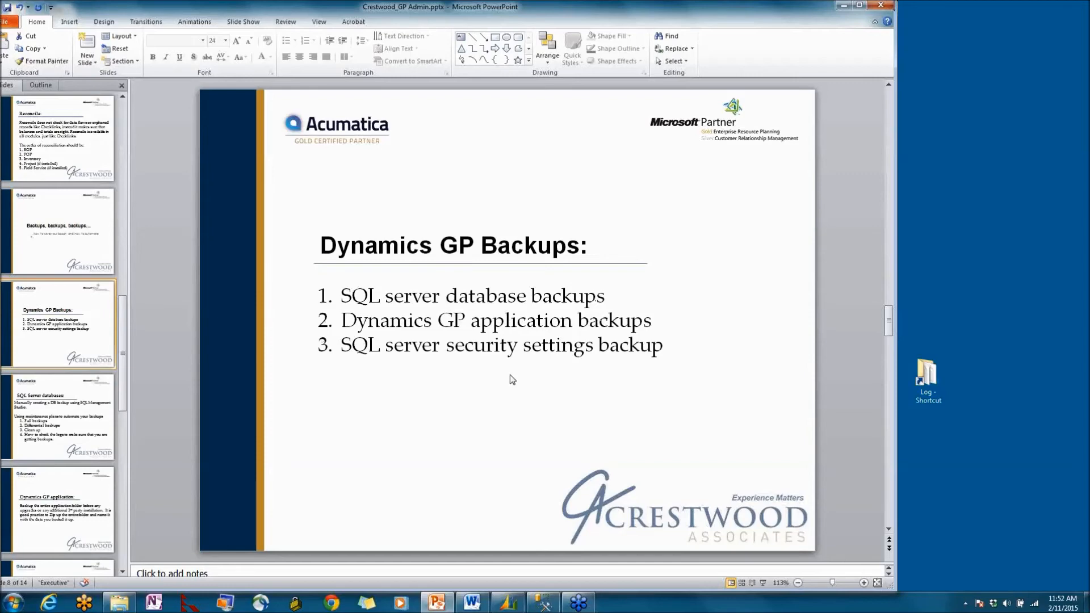
scroll(512, 379, down, 2)
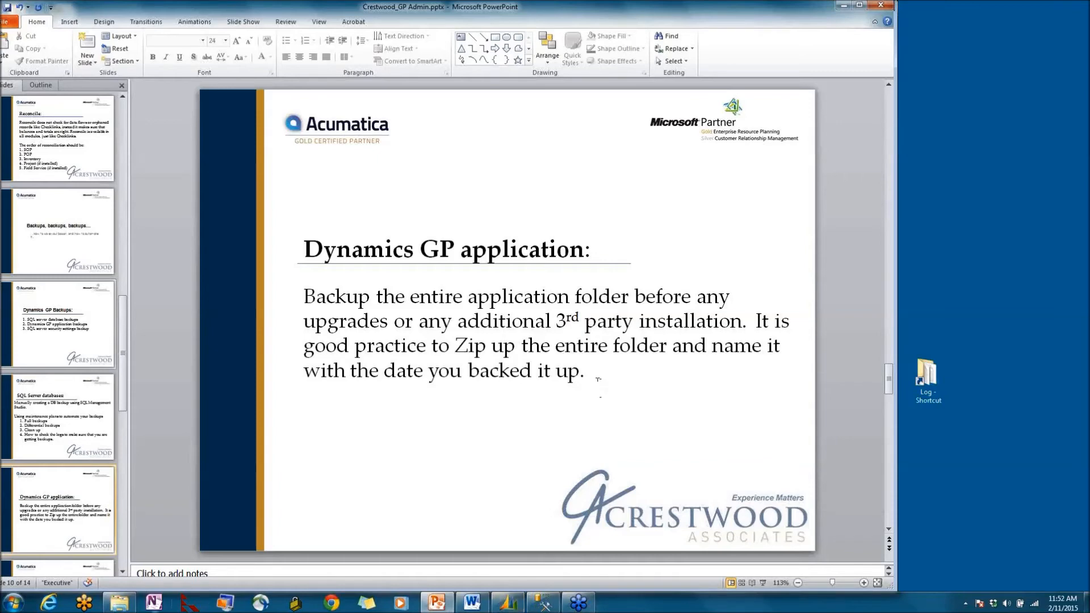
Switch to Windows Explorer and go to the folder C:\Program Files (x86)\Microsoft Dynamics\GP
click(119, 603)
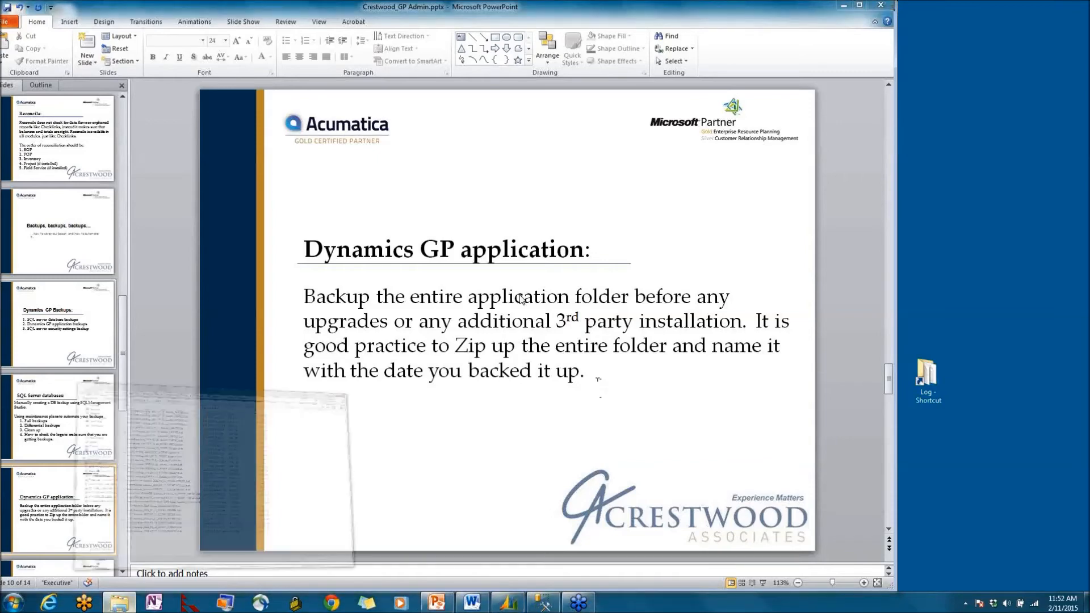
click(484, 27)
text(c)
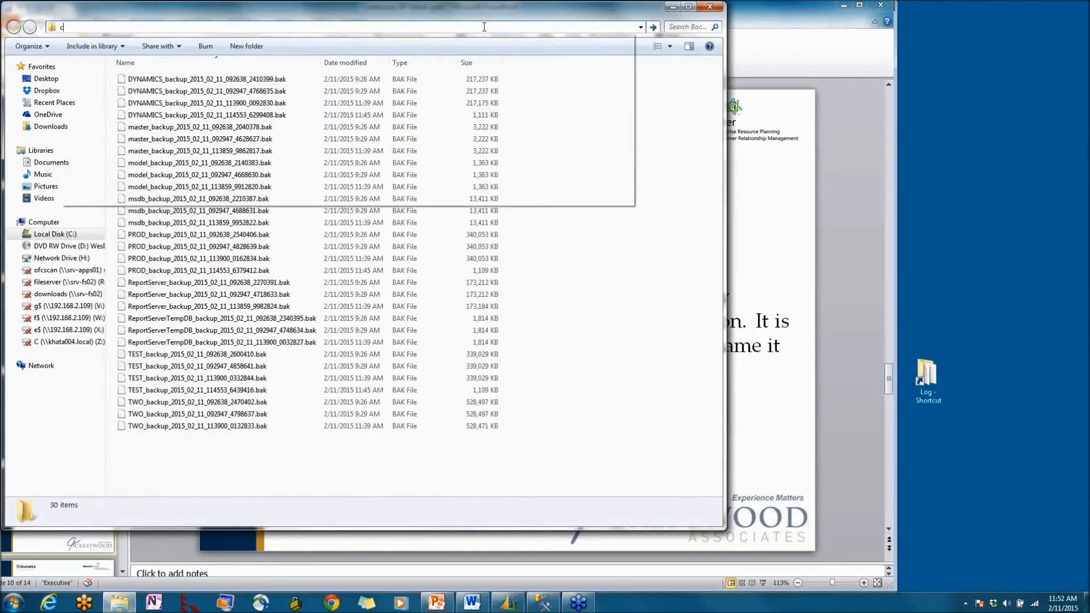
text(:\)
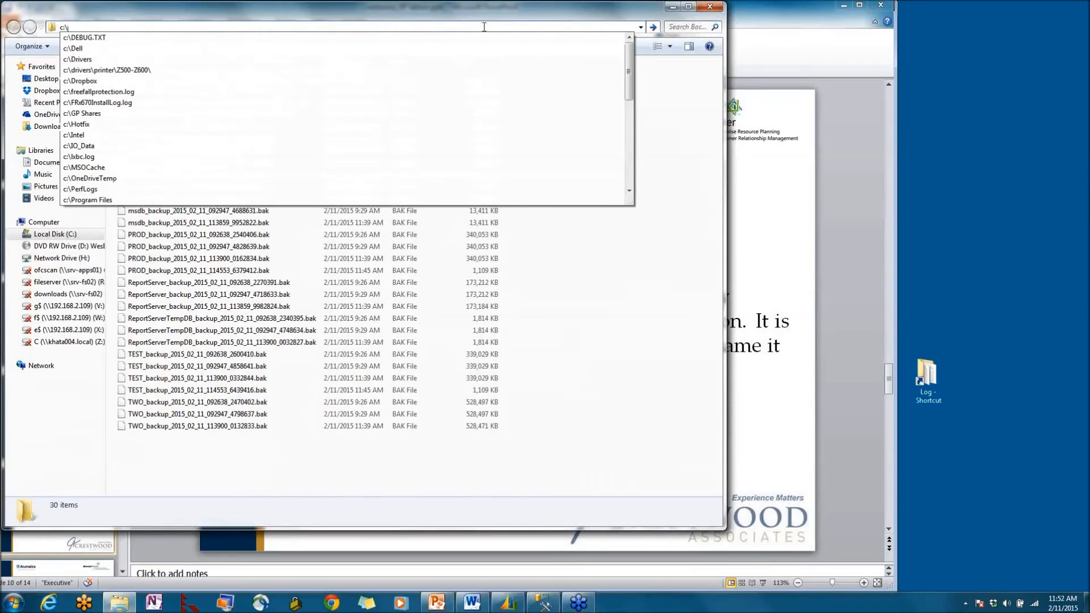
text(pro)
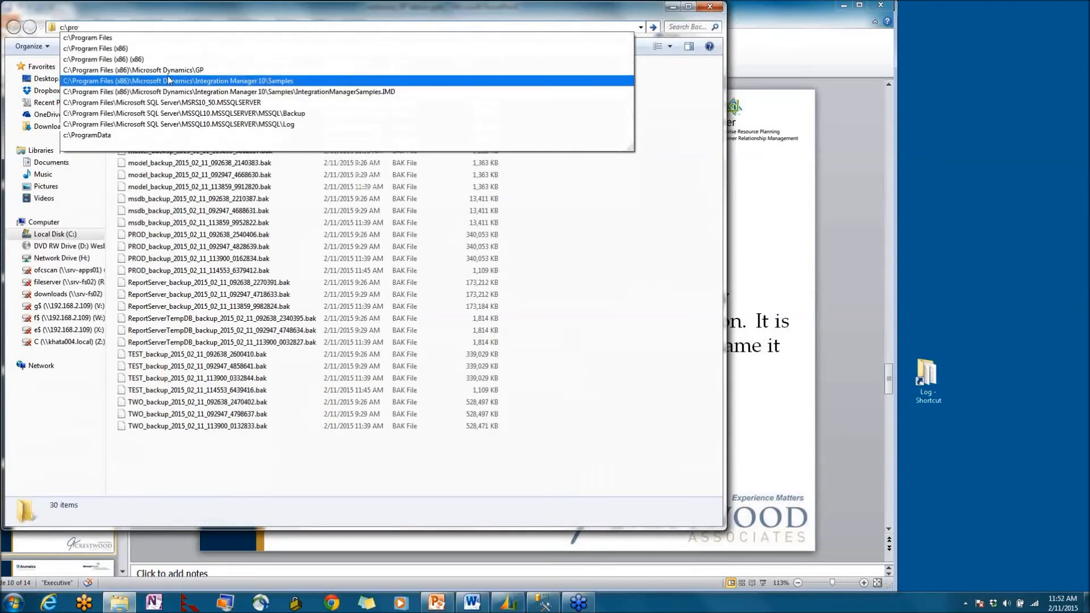
click(189, 70)
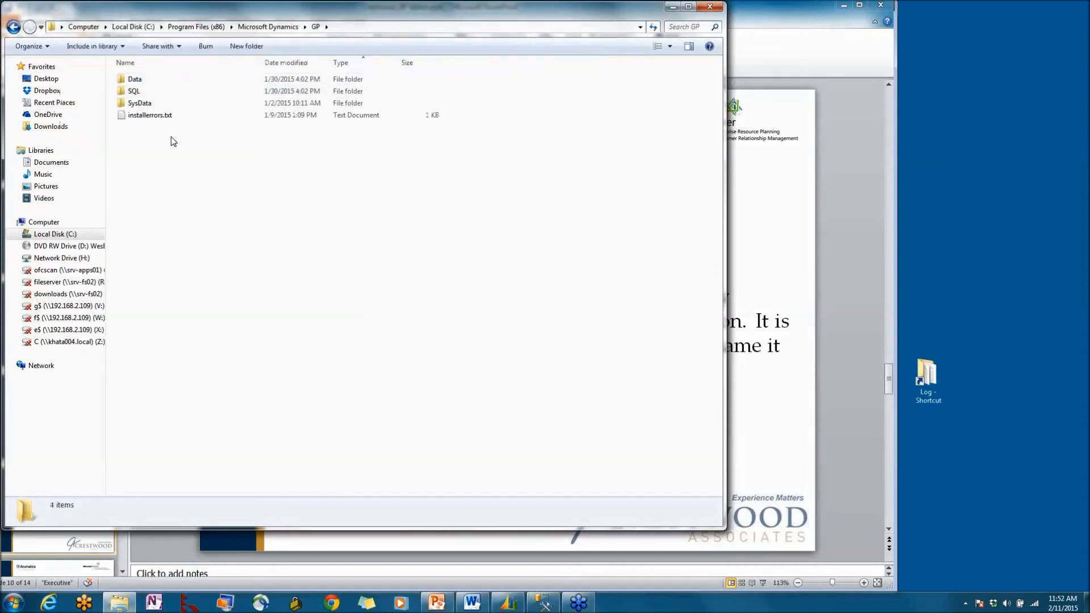
Go up to the Microsoft Dynamics folder and check the archiving options for the GP folder, leaving it unarchived
click(267, 27)
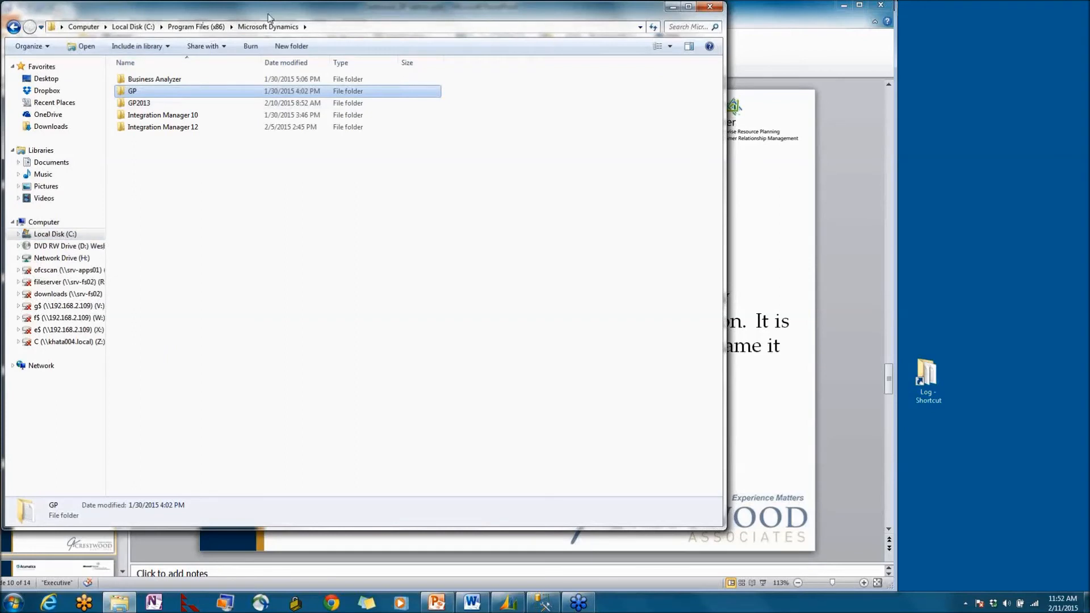
right_click(151, 94)
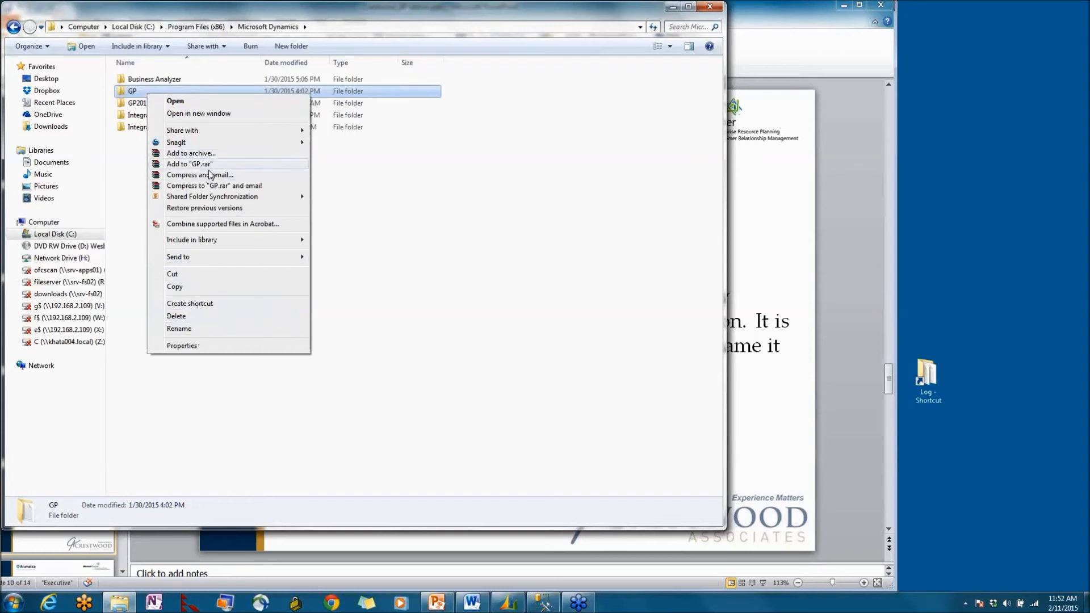
click(407, 199)
Open the GP folder and view the contents of its Data subfolder
key(Down)
key(Down)
key(Down)
key(Up)
key(Up)
key(Up)
key(Return)
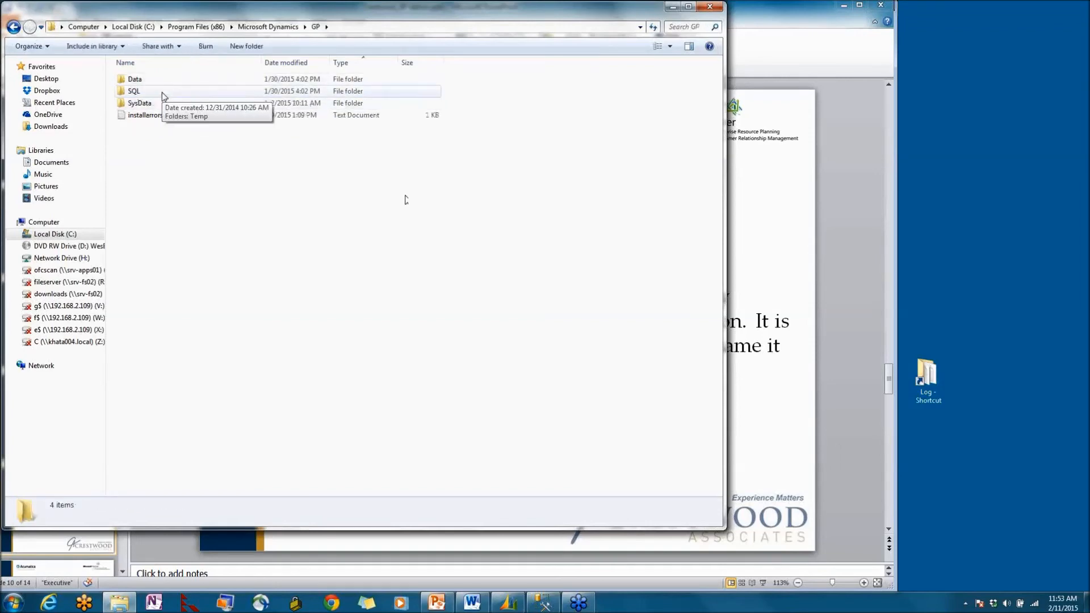
double_click(161, 80)
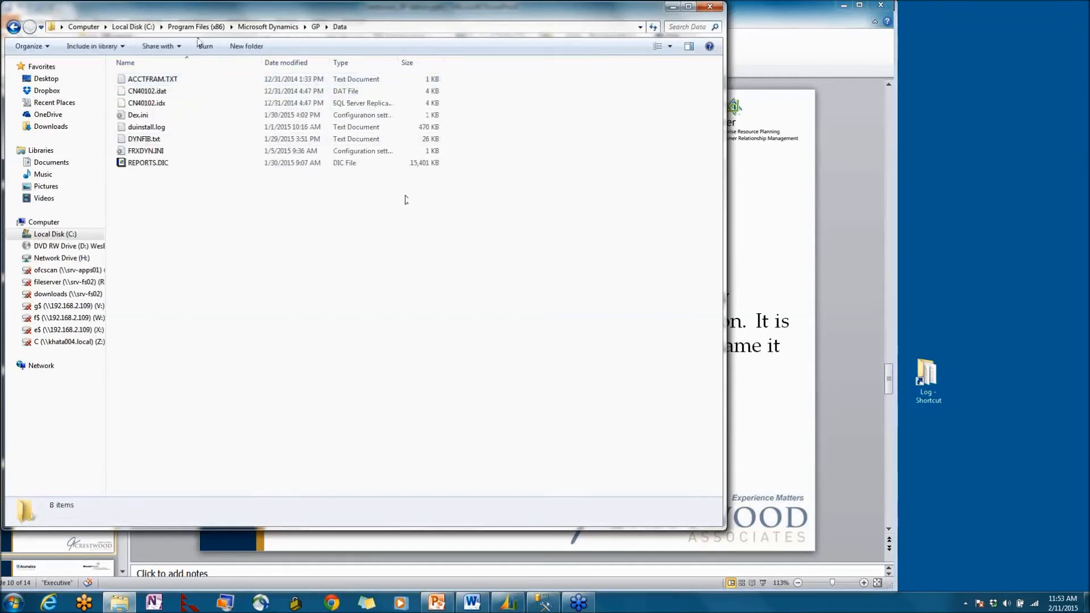
Minimize the open windows to reach the desktop and open the file location of the GP shortcut from its properties
click(214, 29)
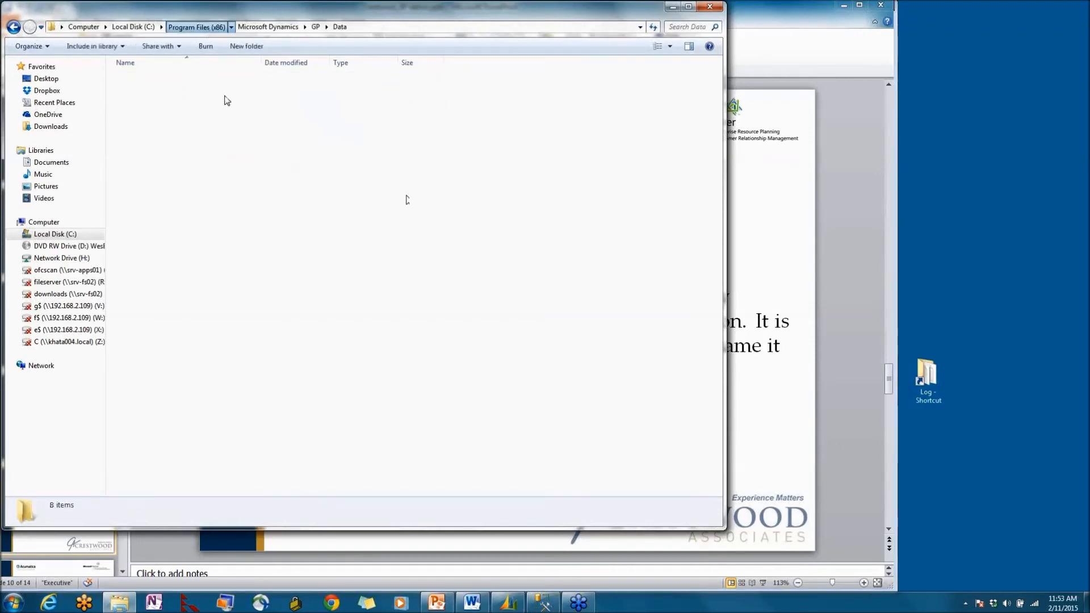
click(672, 6)
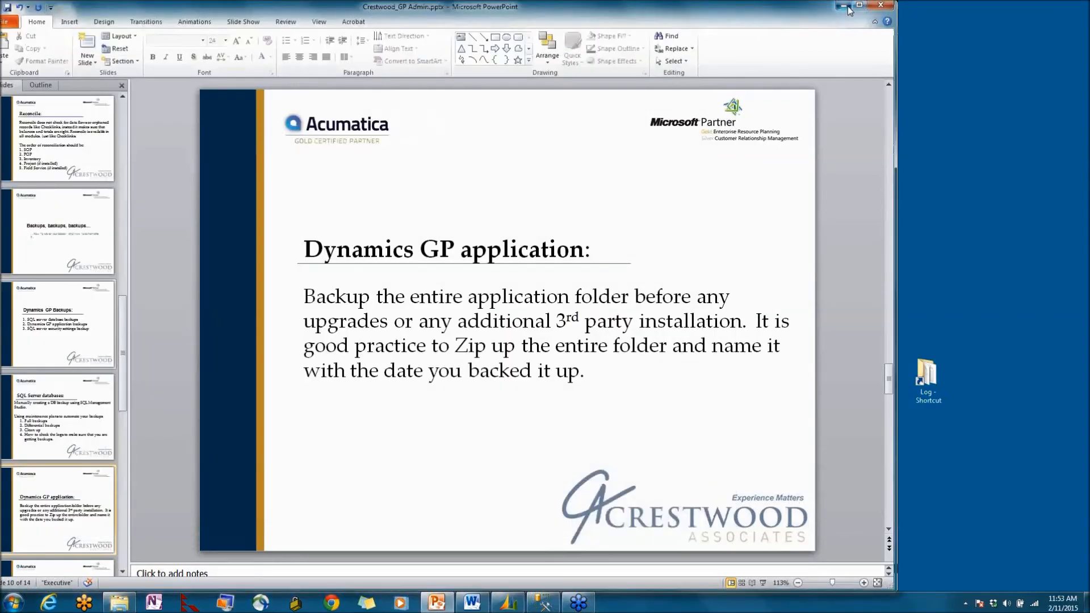
click(846, 7)
click(830, 35)
click(842, 60)
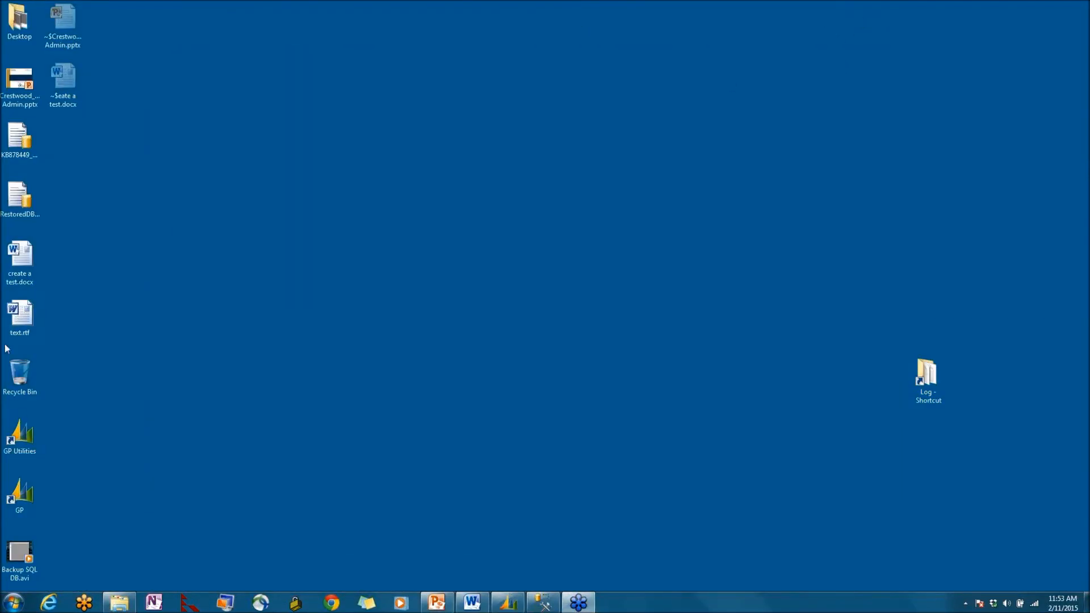
right_click(33, 491)
click(66, 484)
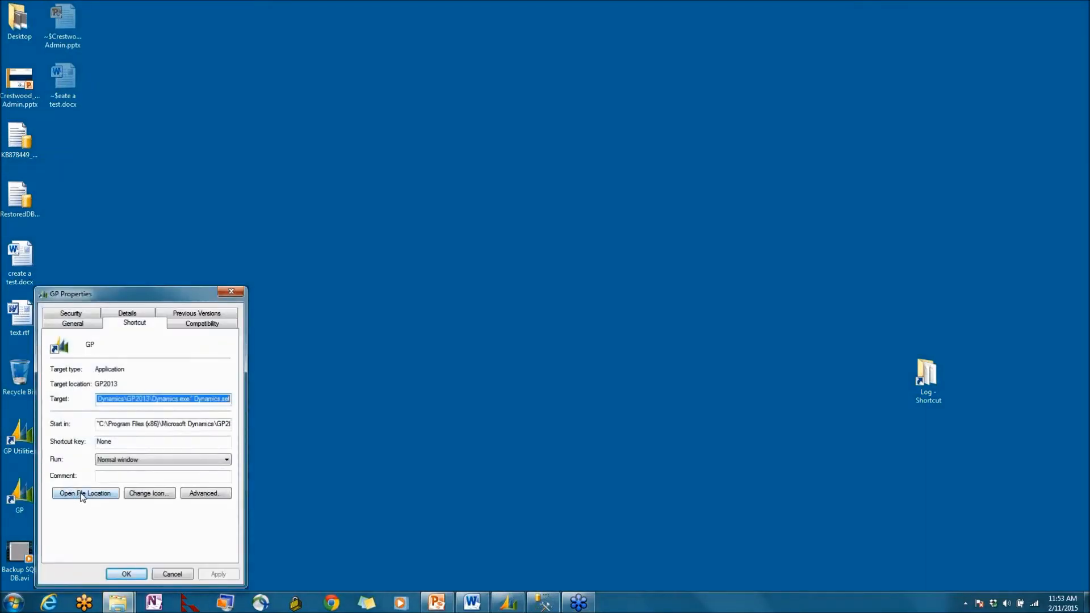
click(82, 496)
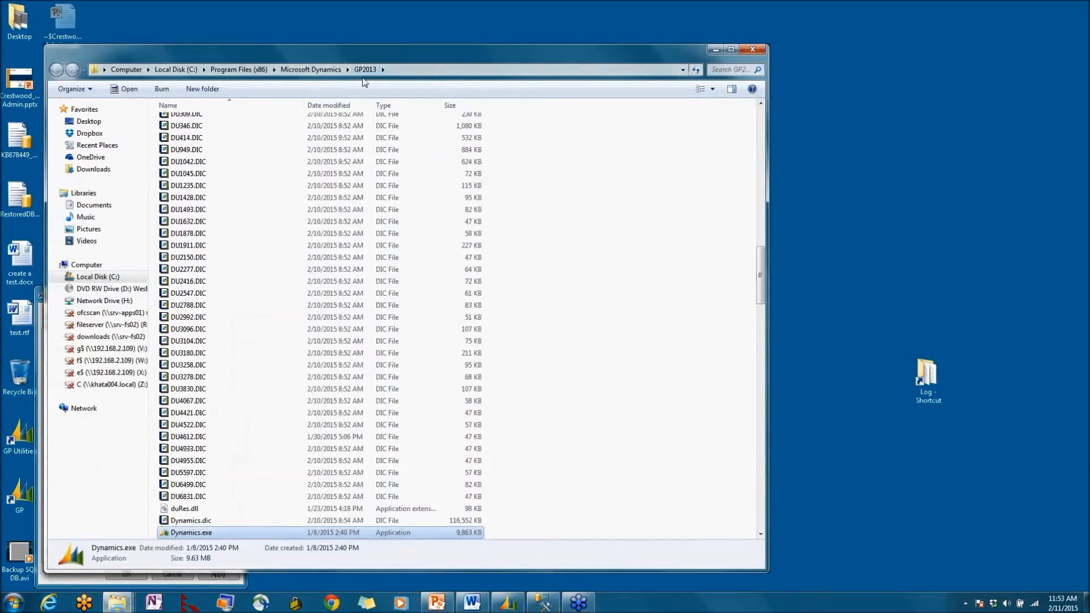
Go up to the Microsoft Dynamics folder and compress the GP2013 folder into the archive GP2013.rar
click(328, 70)
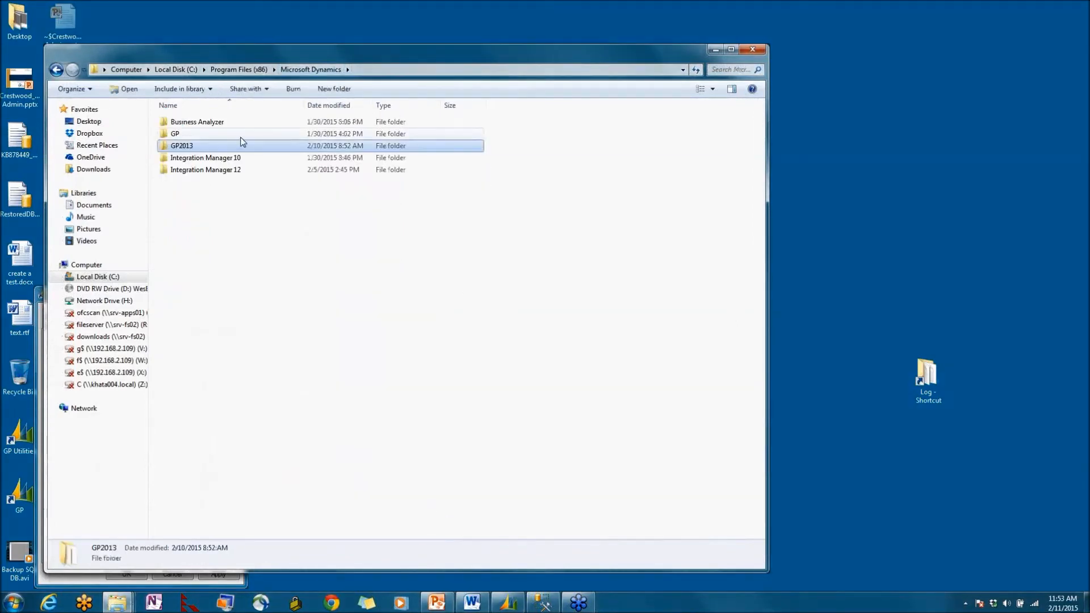
right_click(206, 146)
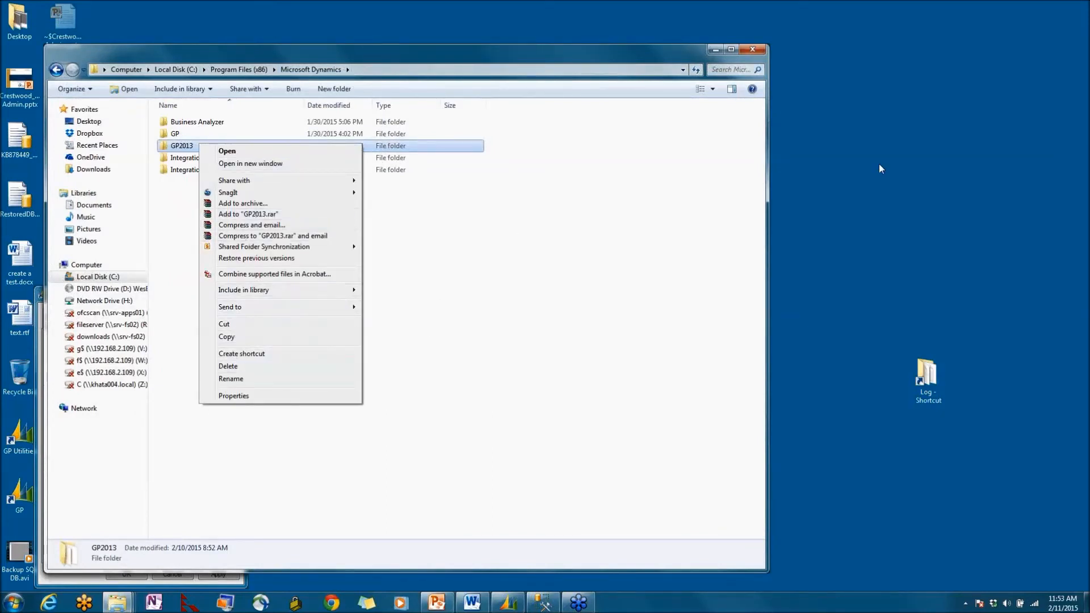
click(237, 214)
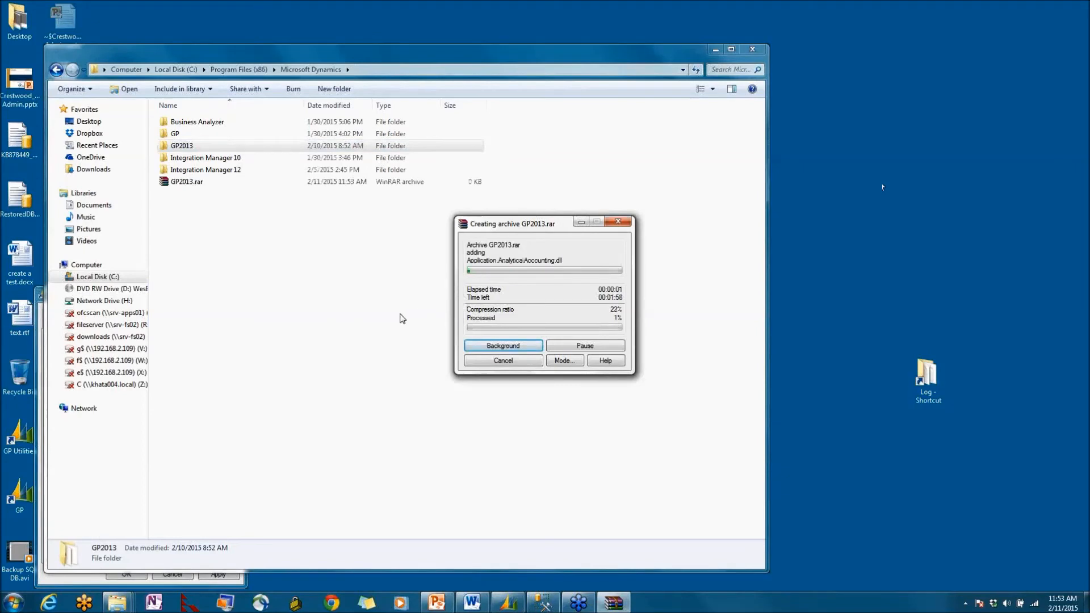
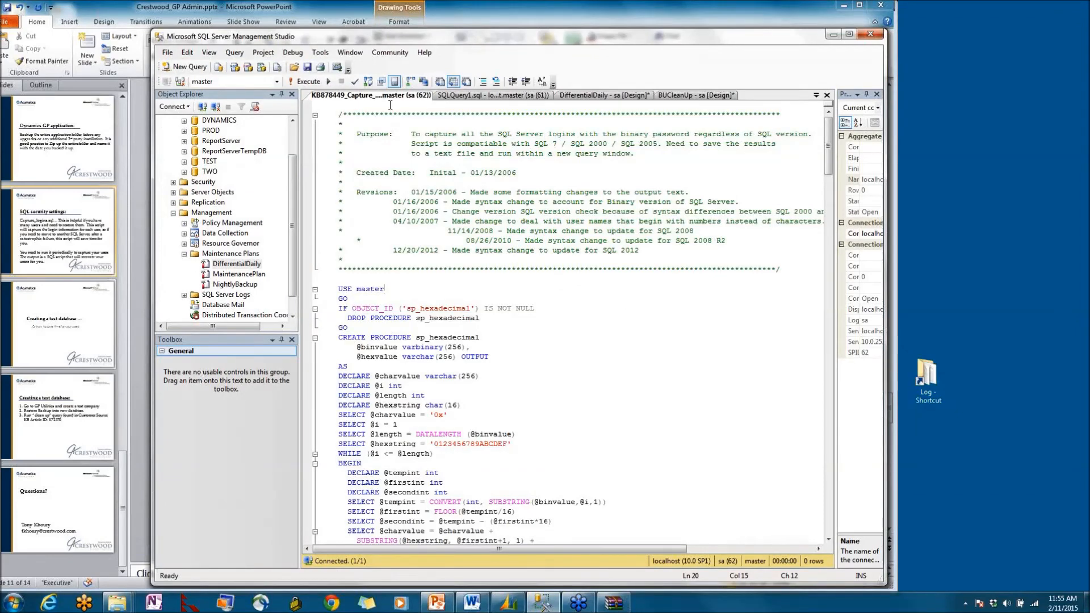
Run the KB878449 login capture script against master and select the CREATE LOGIN statements in its output
click(305, 82)
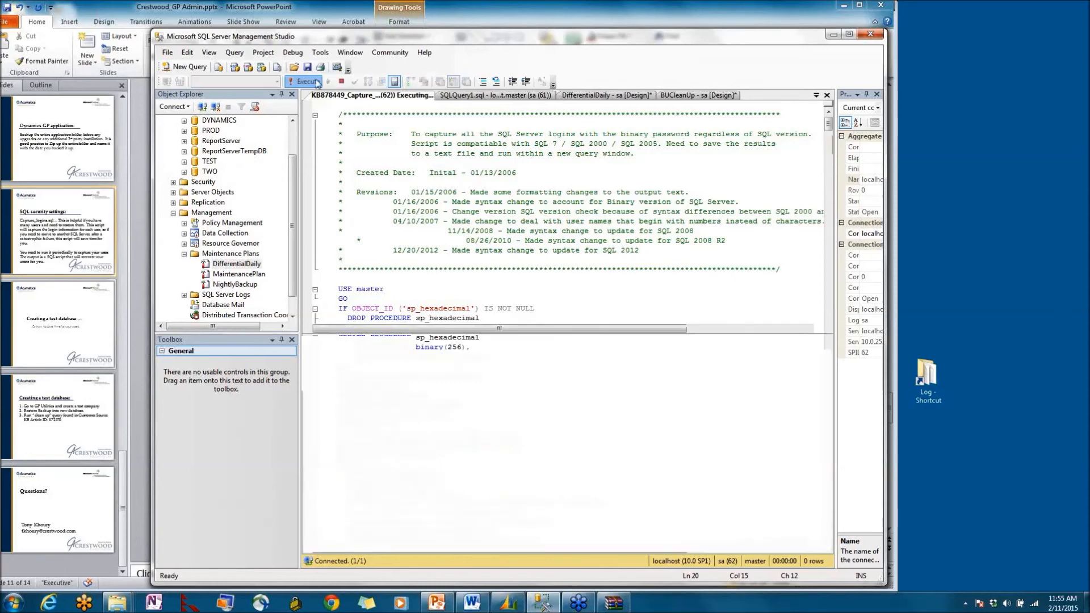
drag(599, 335, 596, 190)
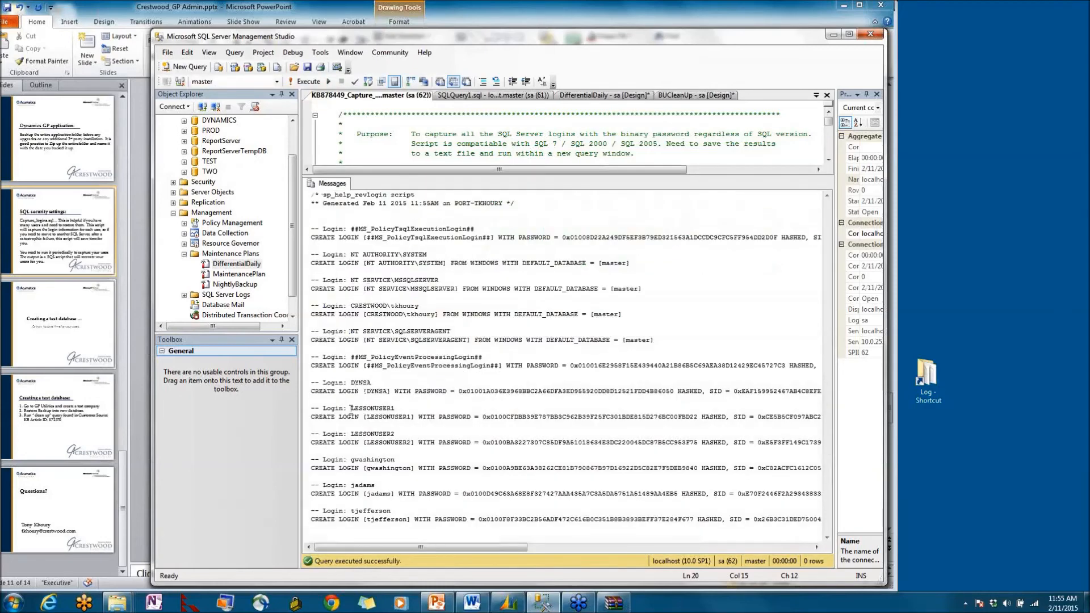
mouse_move(311, 228)
mouse_down()
mouse_move(479, 237)
mouse_move(320, 246)
mouse_move(346, 560)
mouse_move(363, 536)
mouse_move(327, 190)
mouse_move(318, 253)
mouse_move(307, 220)
mouse_move(314, 236)
mouse_up()
click(366, 531)
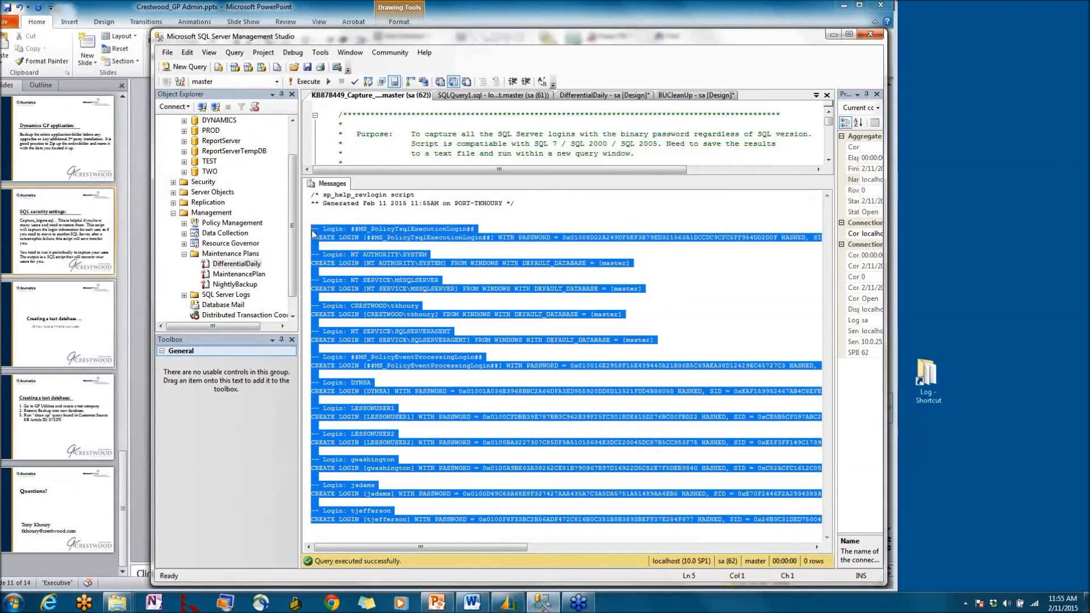
right_click(332, 236)
click(342, 255)
click(659, 408)
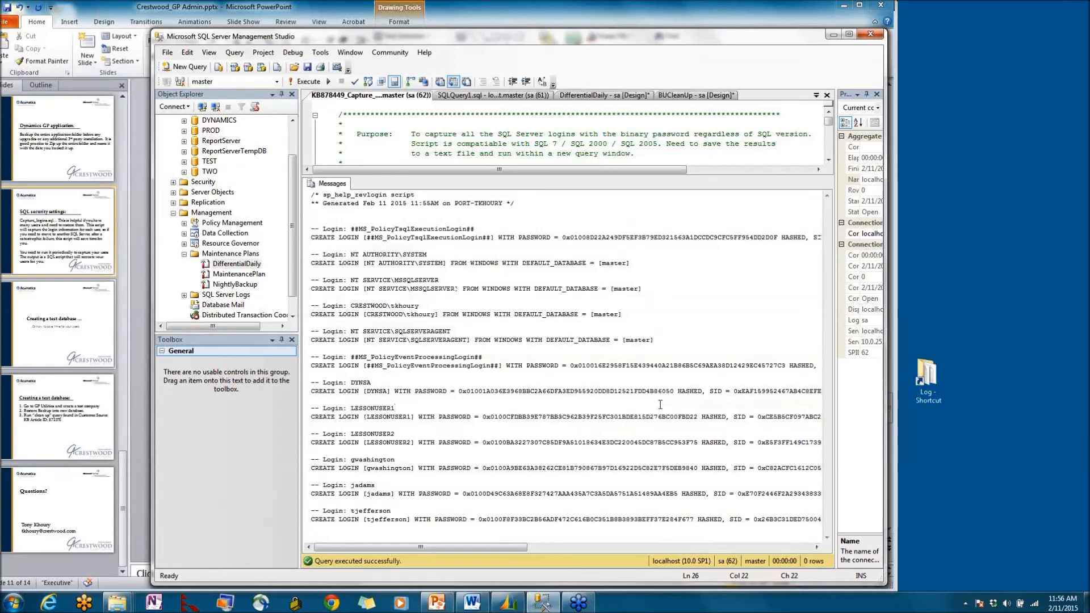
Highlight the generated login script from its header through the last login, and return to the PowerPoint presentation
drag(311, 195, 421, 556)
scroll(454, 510, down, 2)
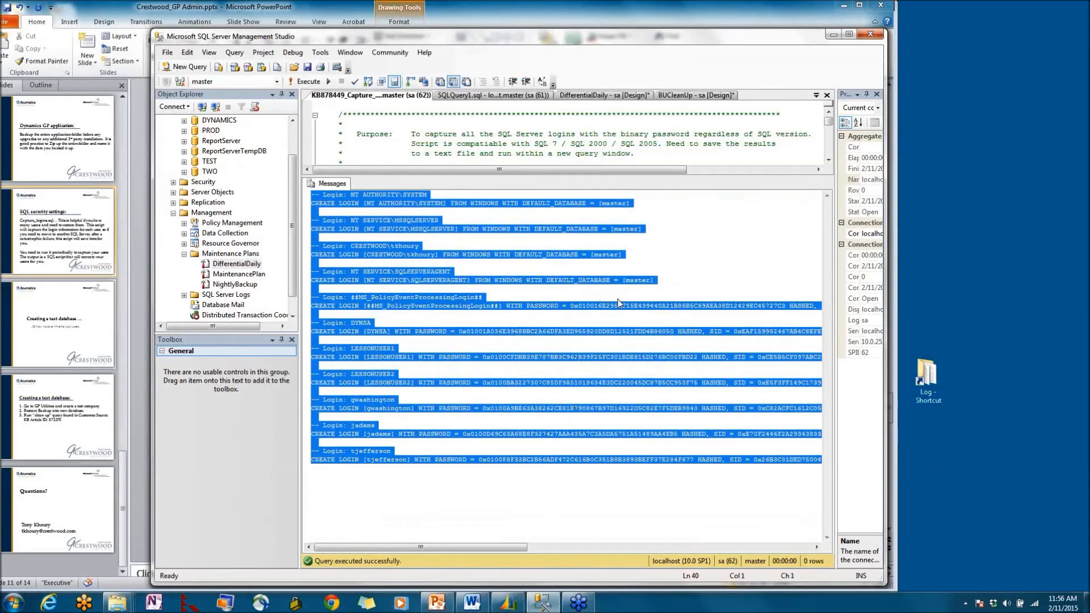
drag(423, 41, 555, 12)
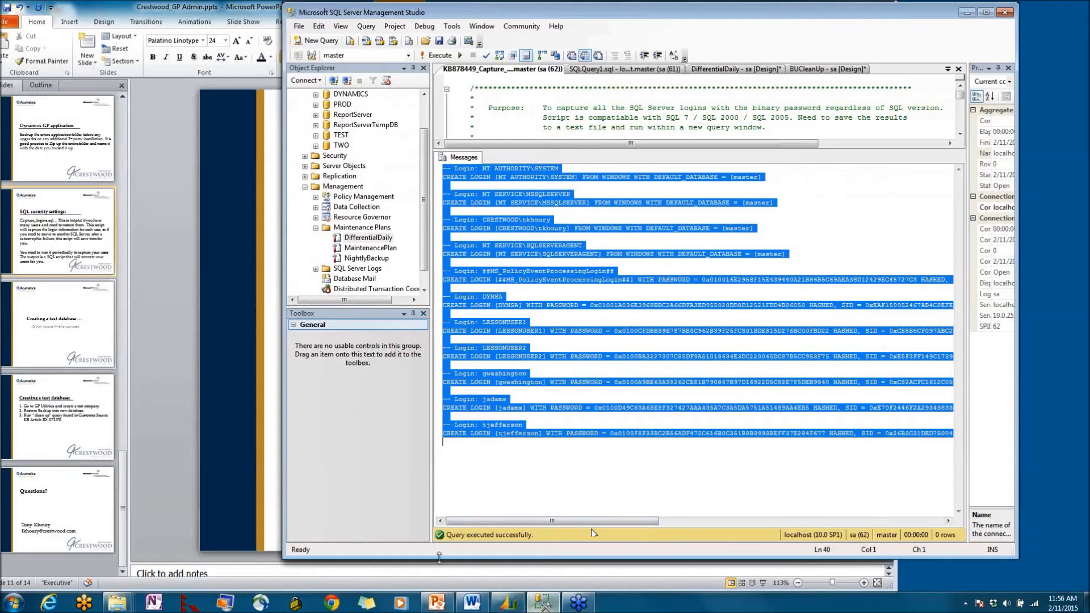
click(514, 476)
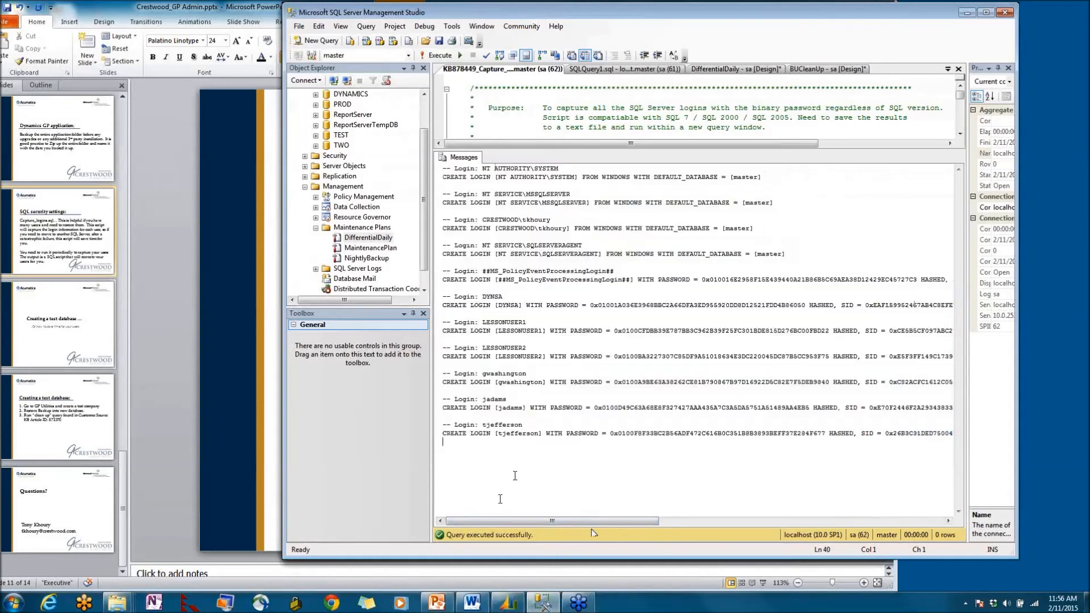
drag(515, 476, 446, 168)
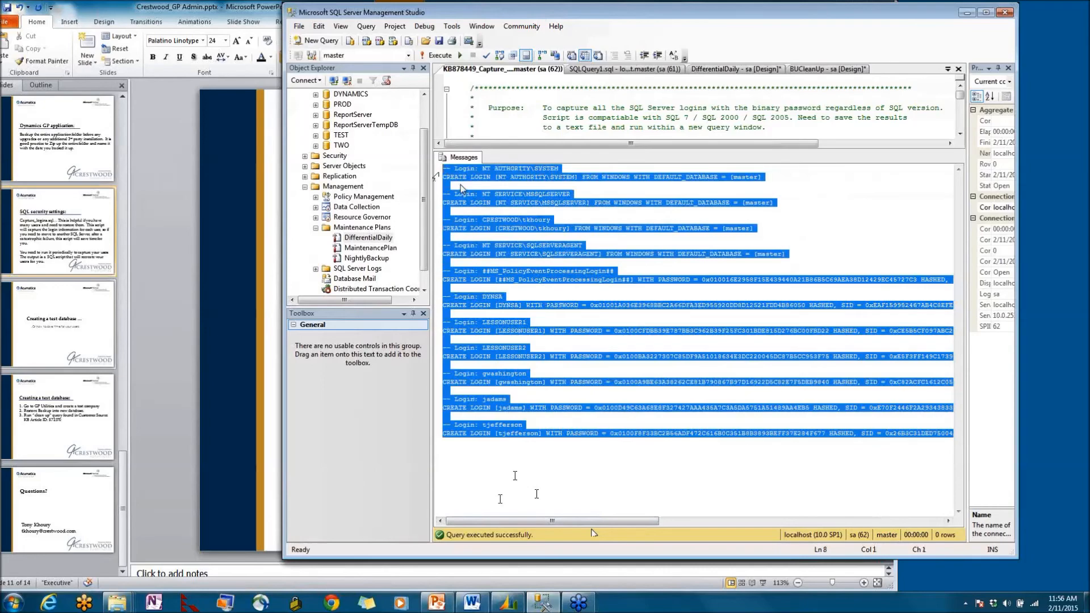
drag(463, 12, 299, 23)
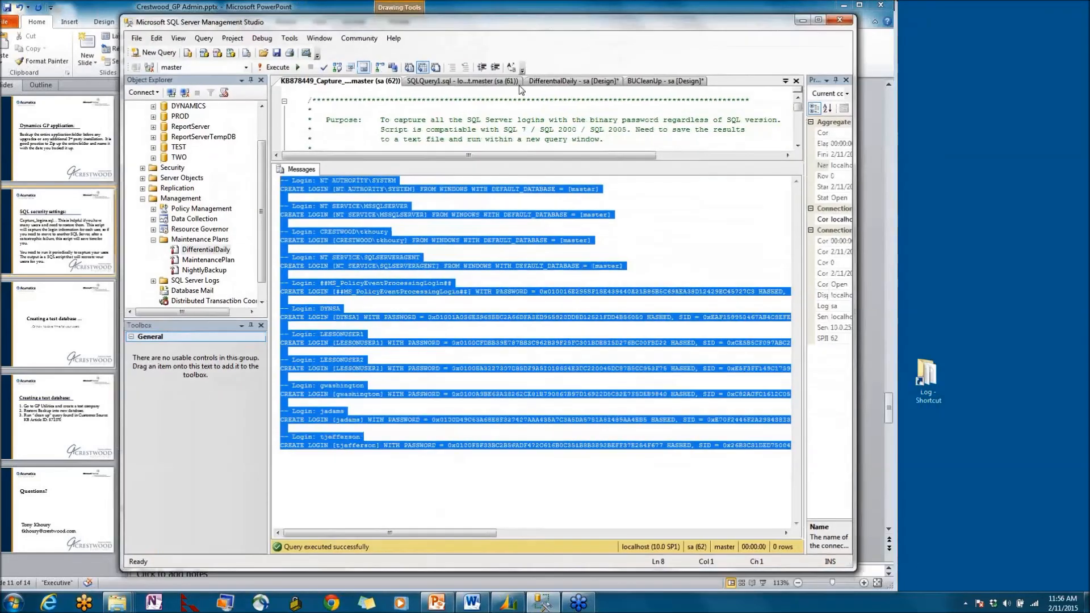
click(801, 21)
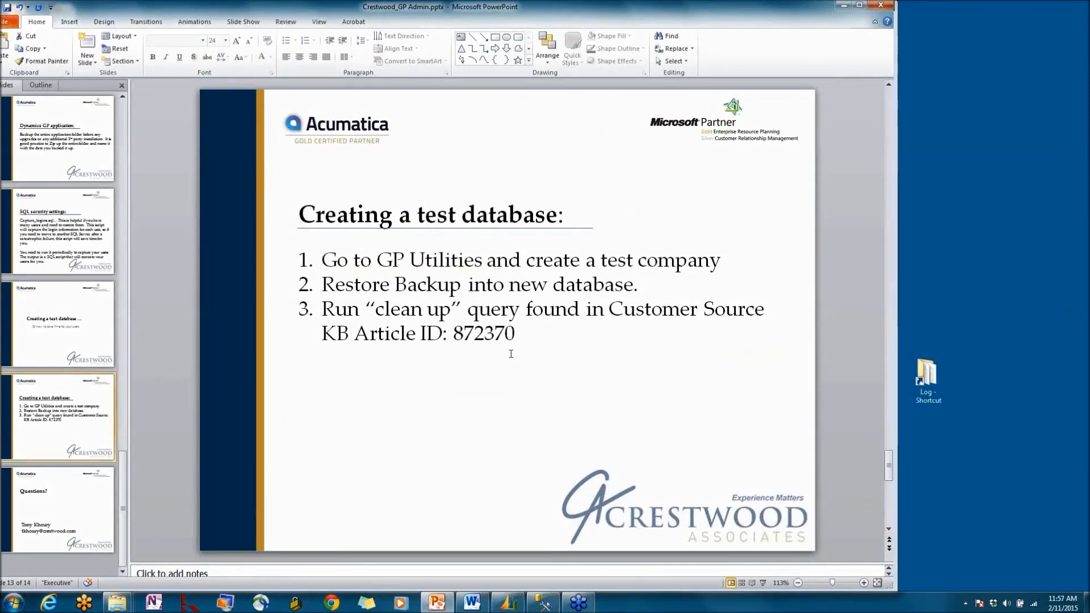
Switch to the Word document create a test.docx and locate GP Utilities among the Microsoft Dynamics GP 2013 programs
click(472, 601)
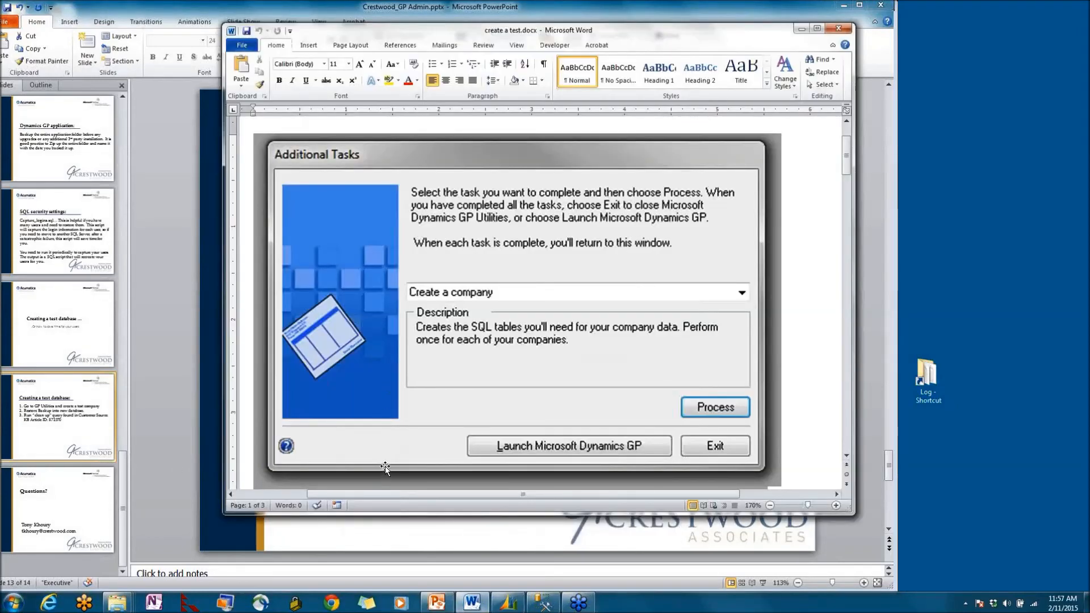
click(14, 601)
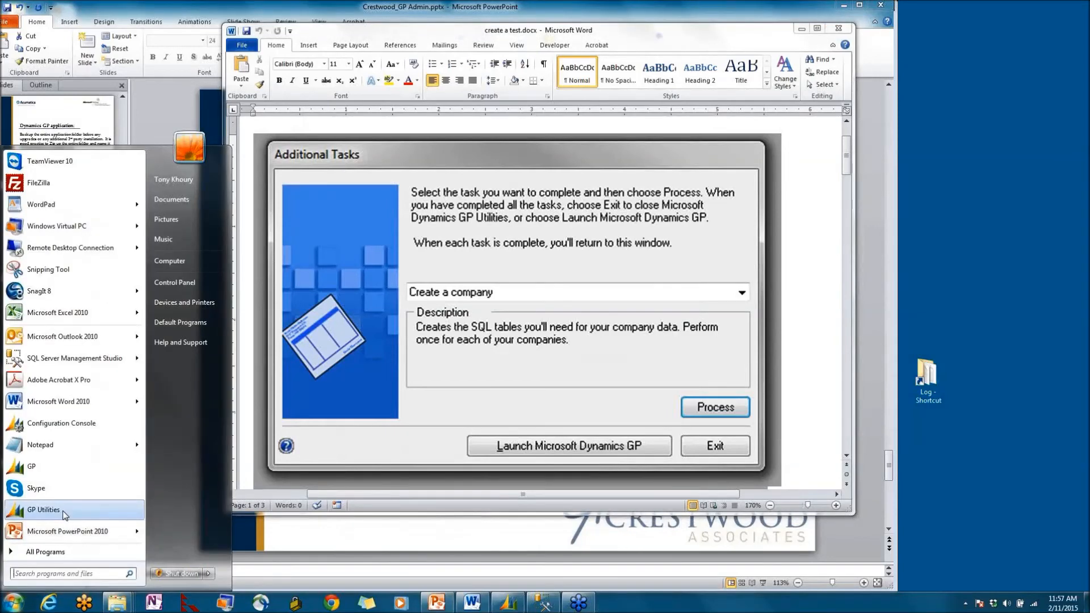
click(69, 550)
scroll(91, 431, down, 3)
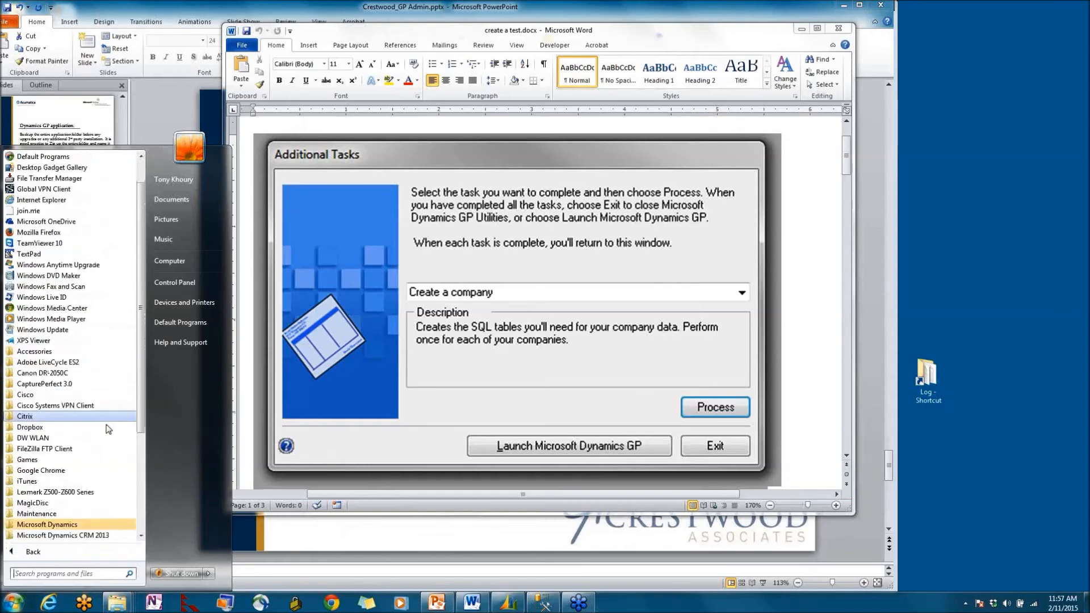
click(67, 460)
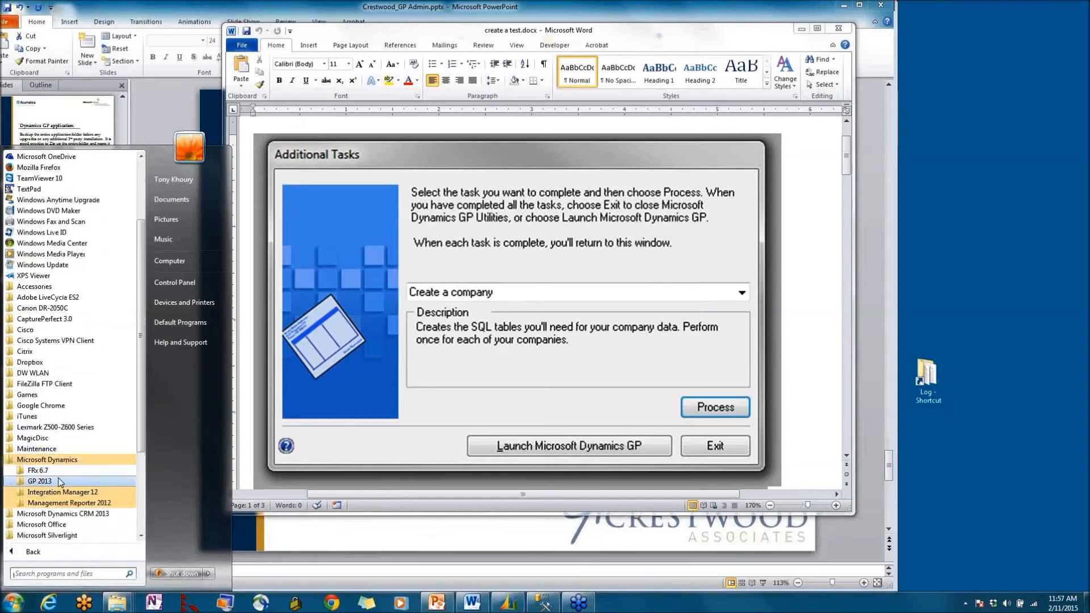
click(56, 482)
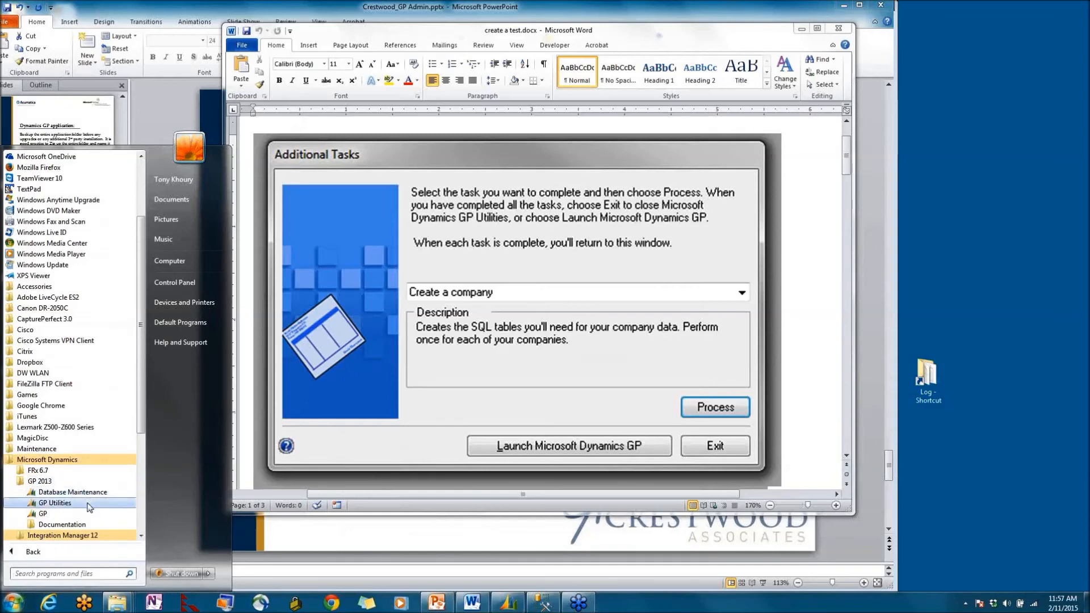
click(498, 378)
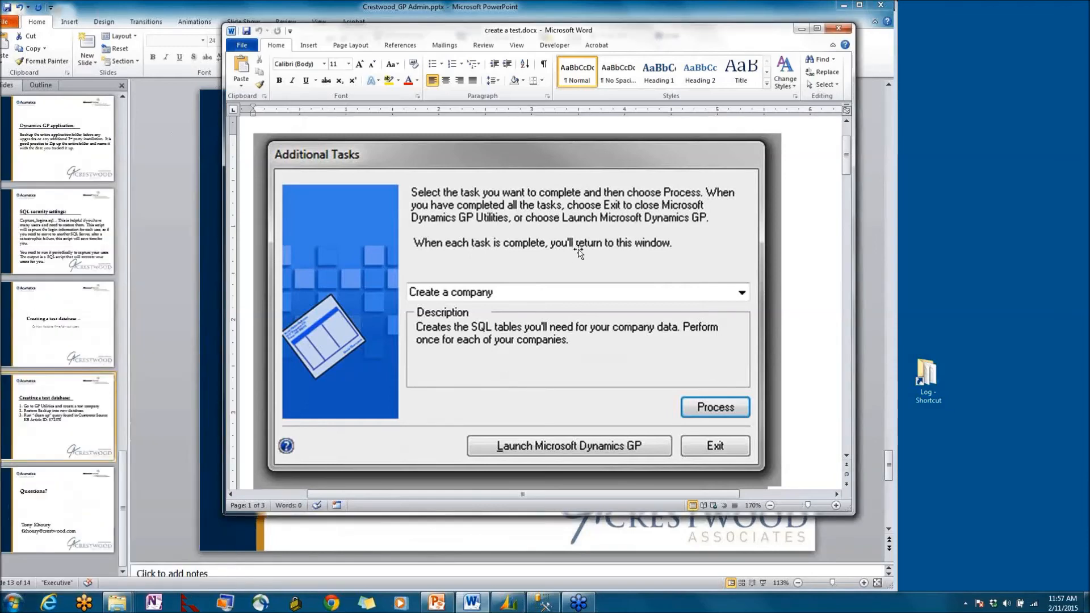
Review the document's screenshots of the Additional Tasks, Create Company and Database Setup windows for the test company
scroll(579, 253, up, 2)
scroll(584, 247, down, 2)
click(735, 408)
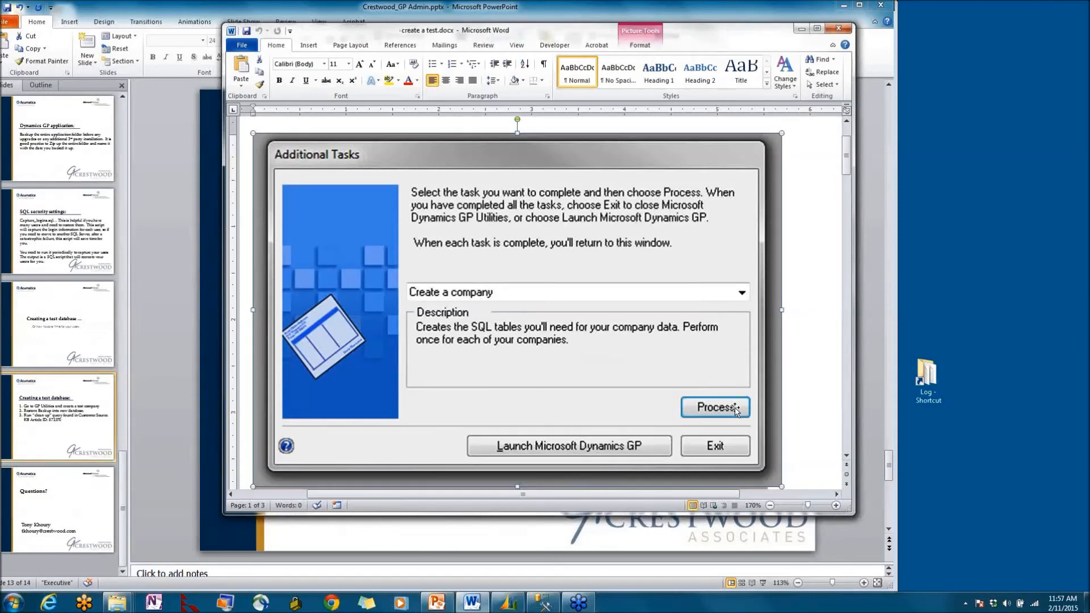
scroll(736, 408, down, 7)
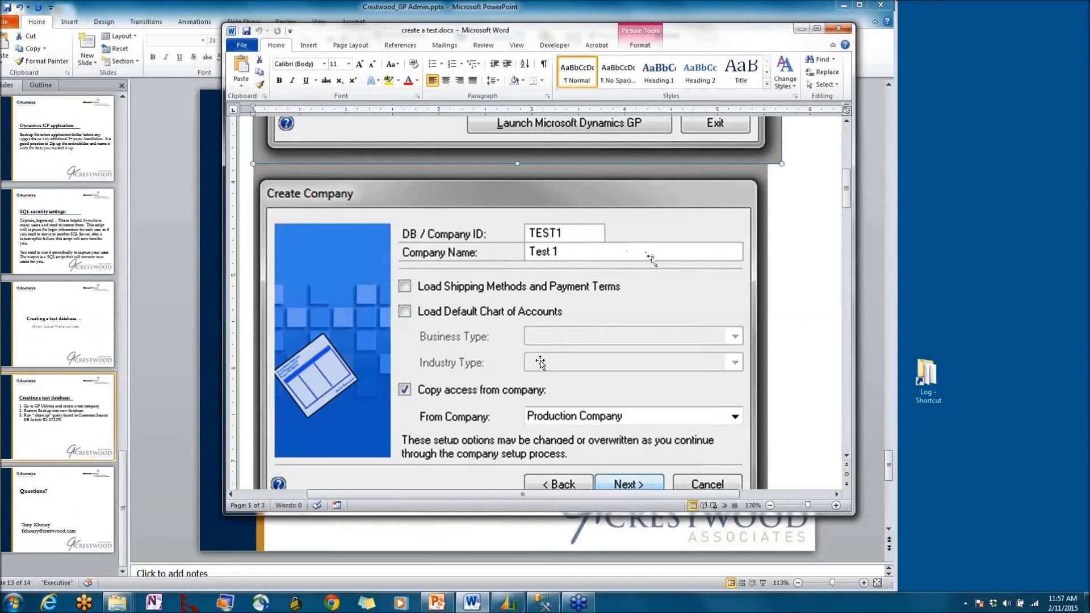
scroll(543, 351, down, 1)
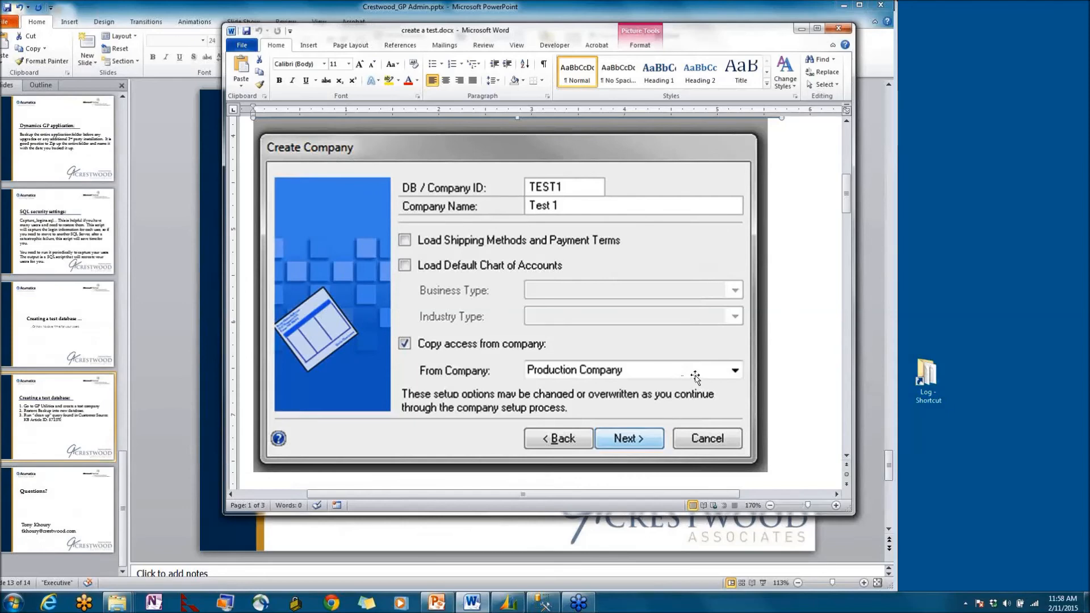
scroll(695, 375, down, 10)
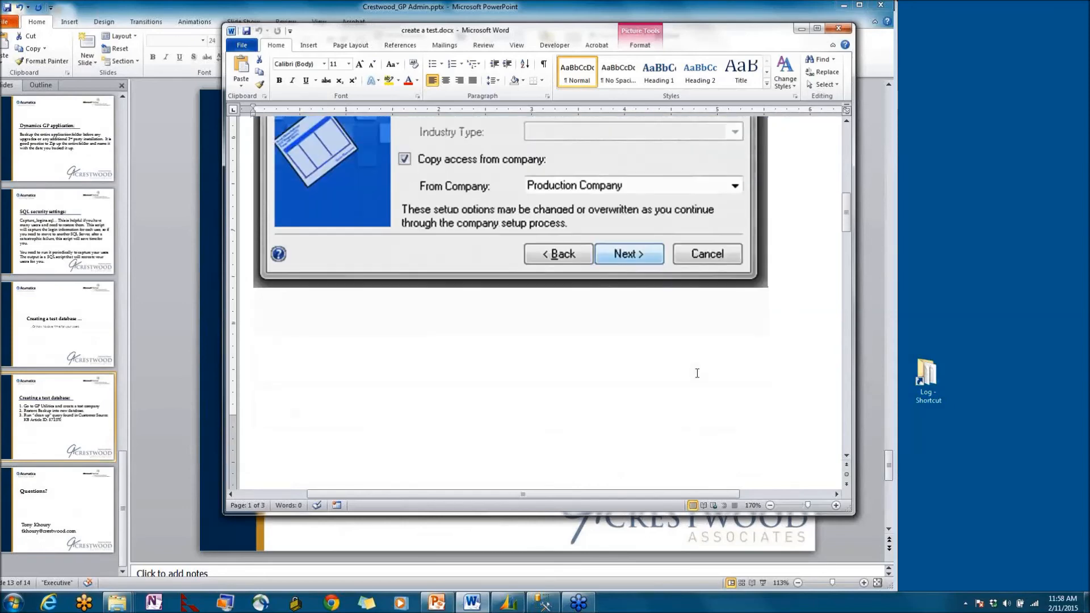
scroll(697, 374, down, 8)
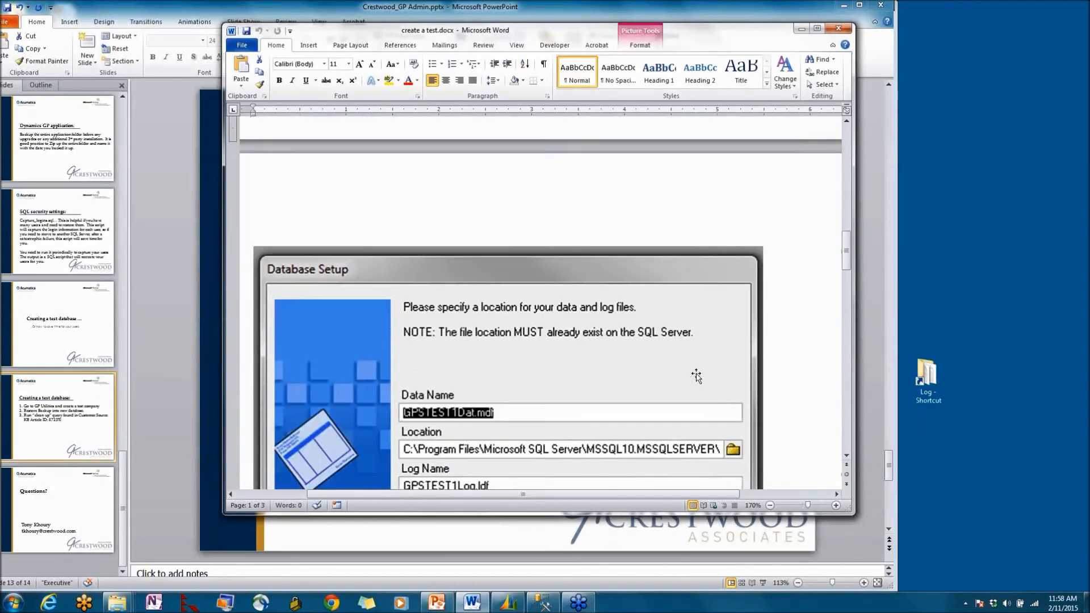
scroll(507, 324, down, 1)
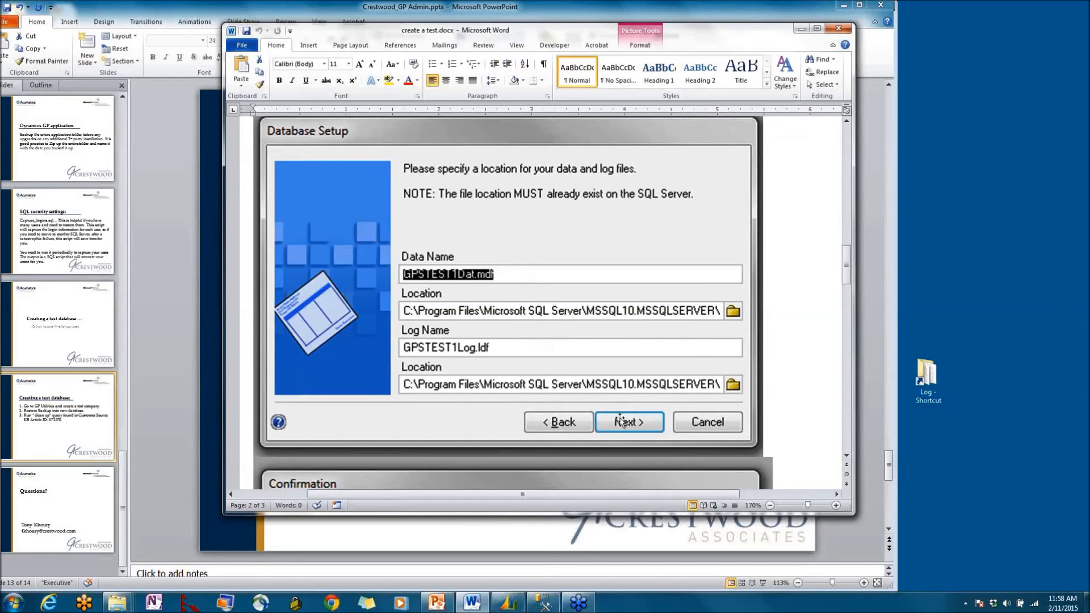
Review the document's screenshots of the Confirmation window and the Business Intelligence component selection
scroll(620, 421, down, 15)
scroll(620, 418, down, 3)
scroll(628, 293, up, 8)
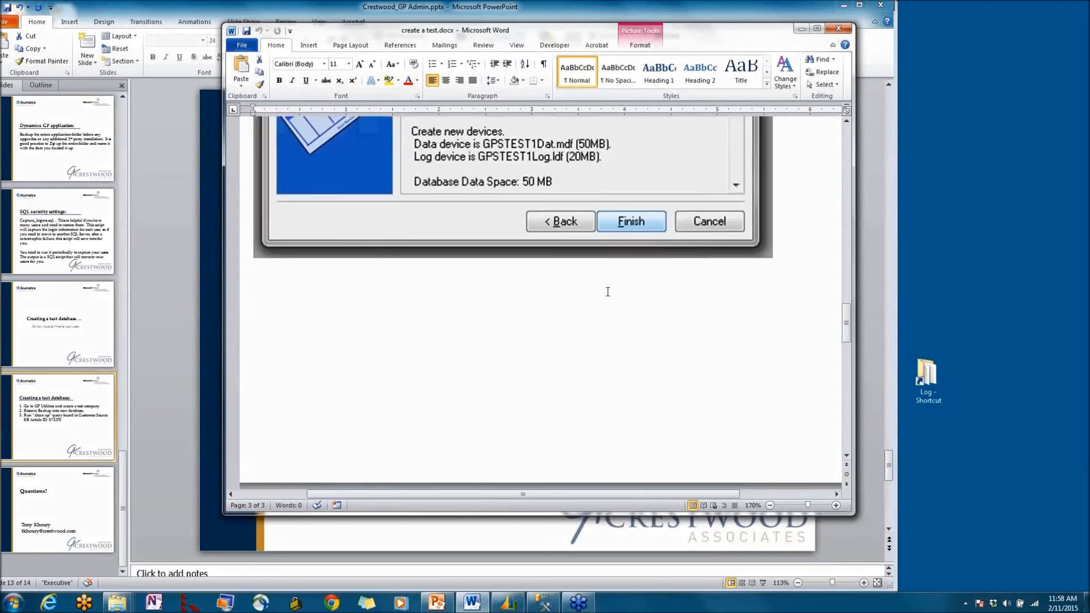
scroll(601, 284, up, 3)
scroll(434, 469, down, 1)
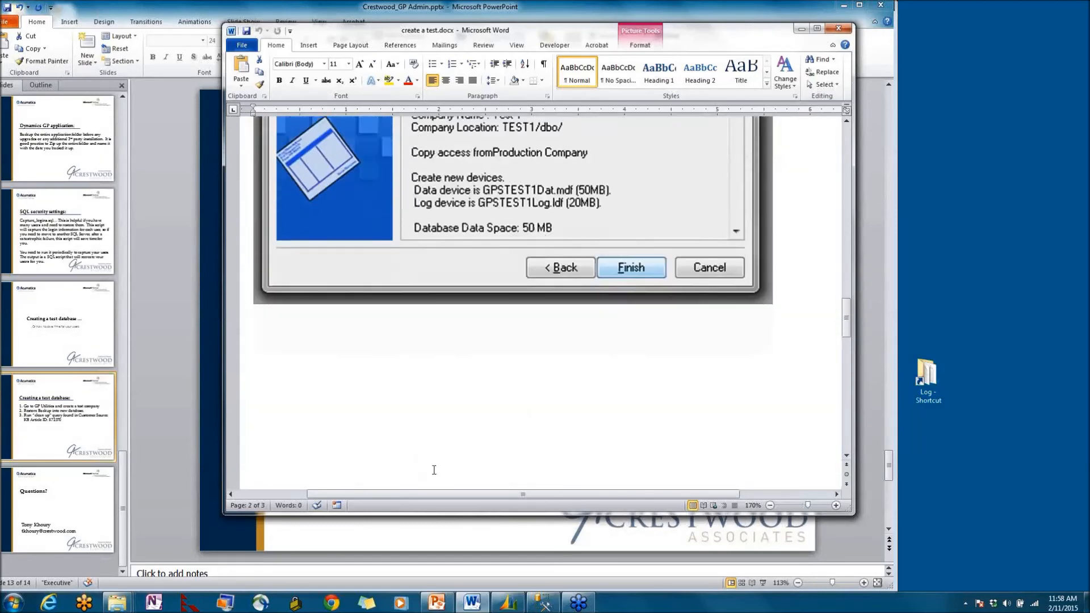
scroll(434, 469, down, 1)
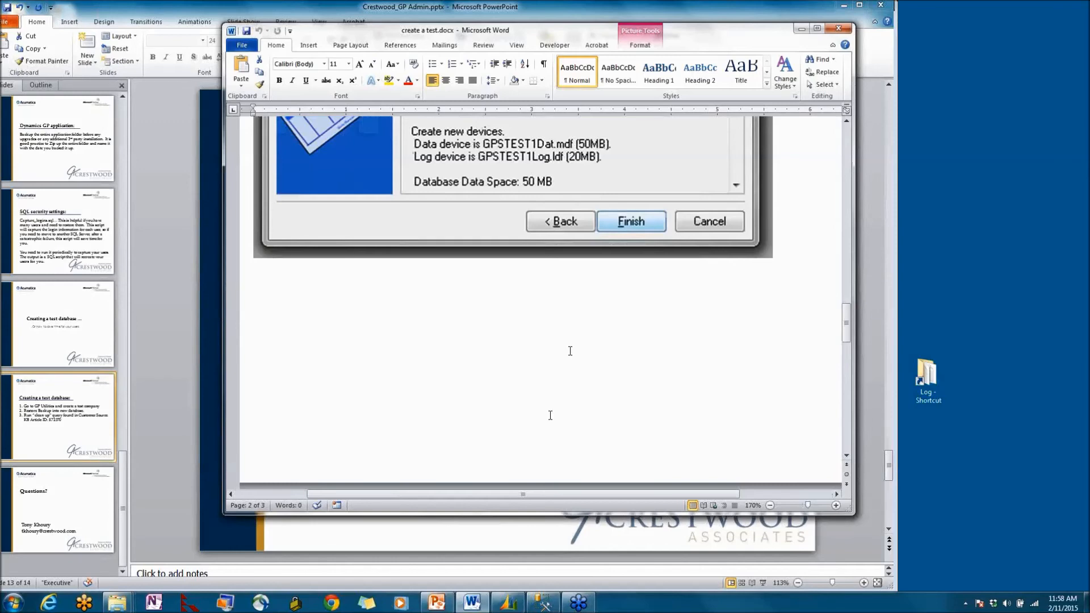
scroll(569, 351, down, 10)
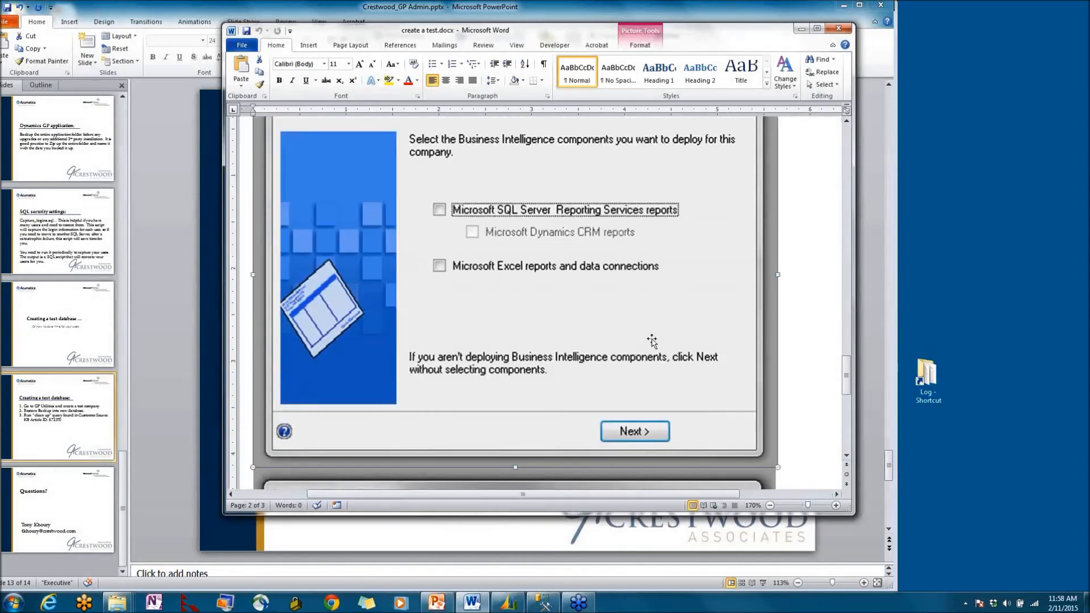
Review the document's Business Intelligence Reports Setup screenshot through to the start of Company Setup Options
scroll(653, 337, up, 1)
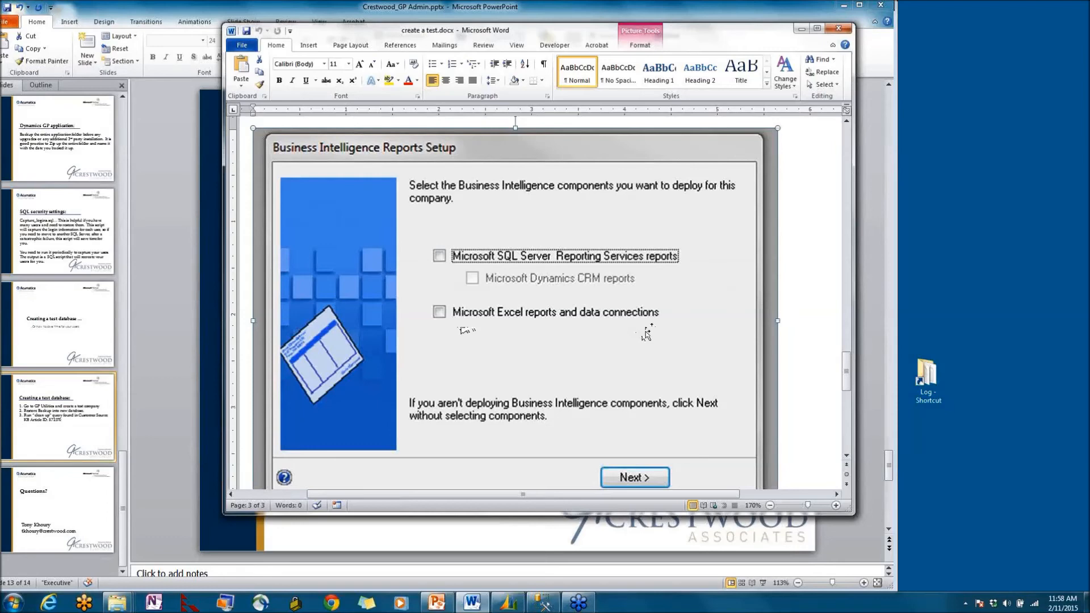
scroll(646, 335, down, 3)
scroll(636, 333, up, 1)
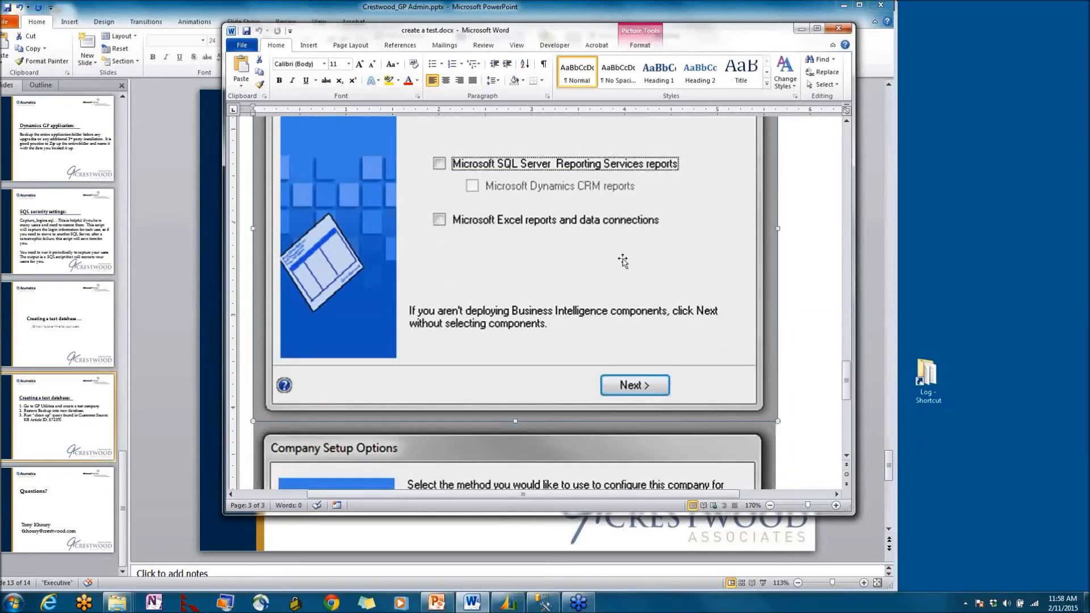
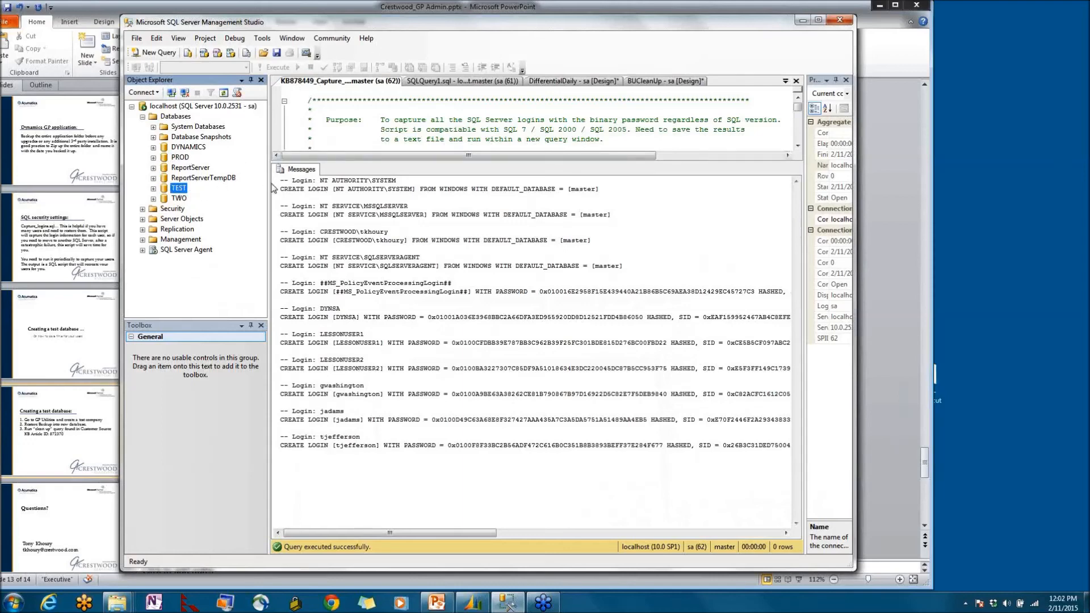
Close all open query and maintenance plan documents in SQL Server Management Studio, saving the BUCleanUp and DifferentialDaily plans
click(795, 81)
click(796, 81)
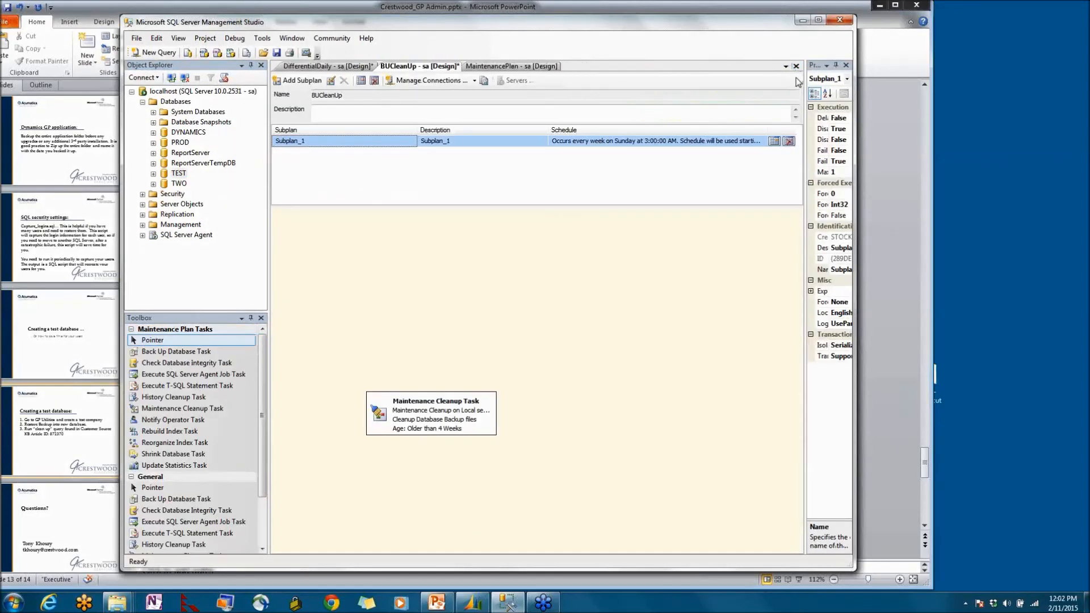
click(795, 67)
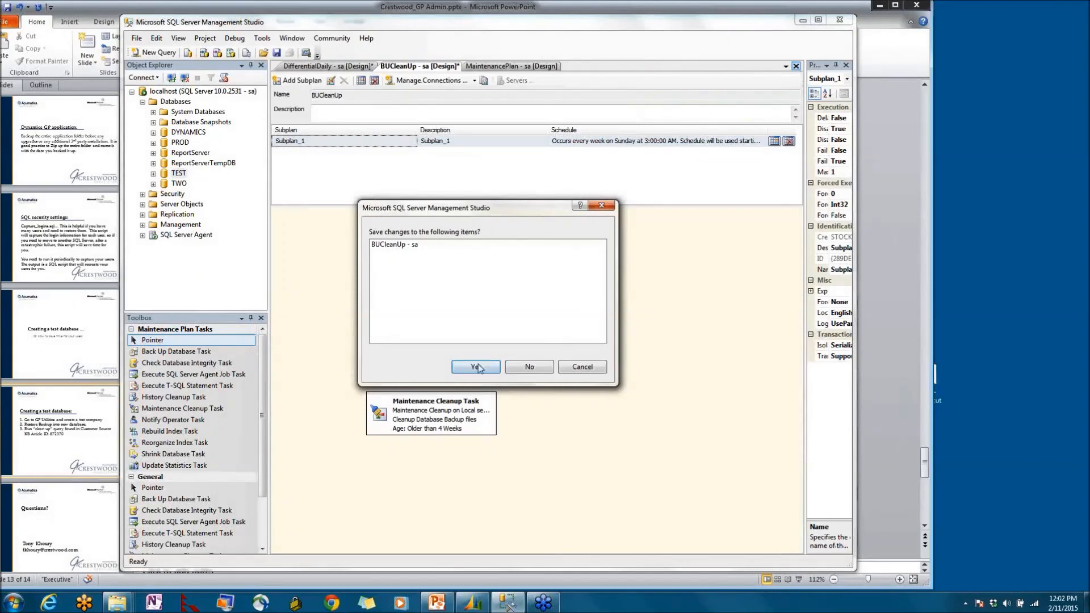
click(477, 366)
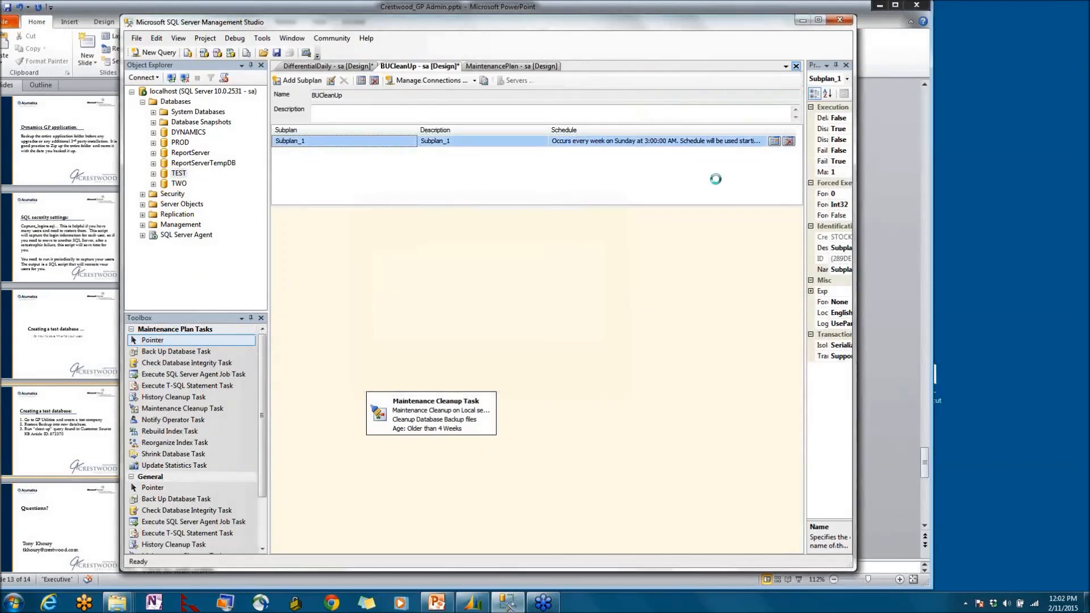
click(796, 66)
click(795, 66)
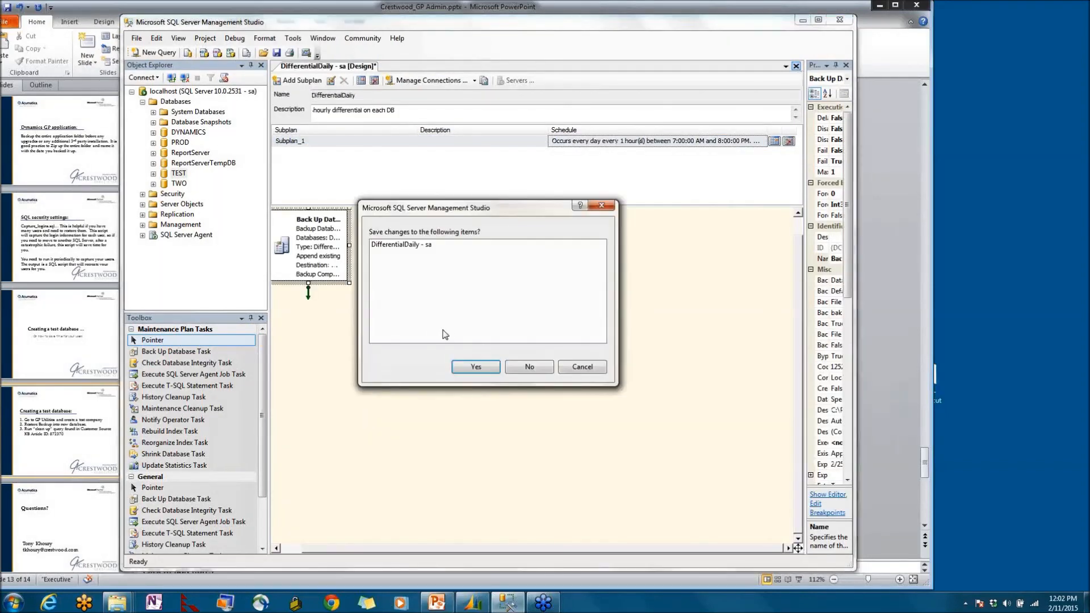
click(475, 367)
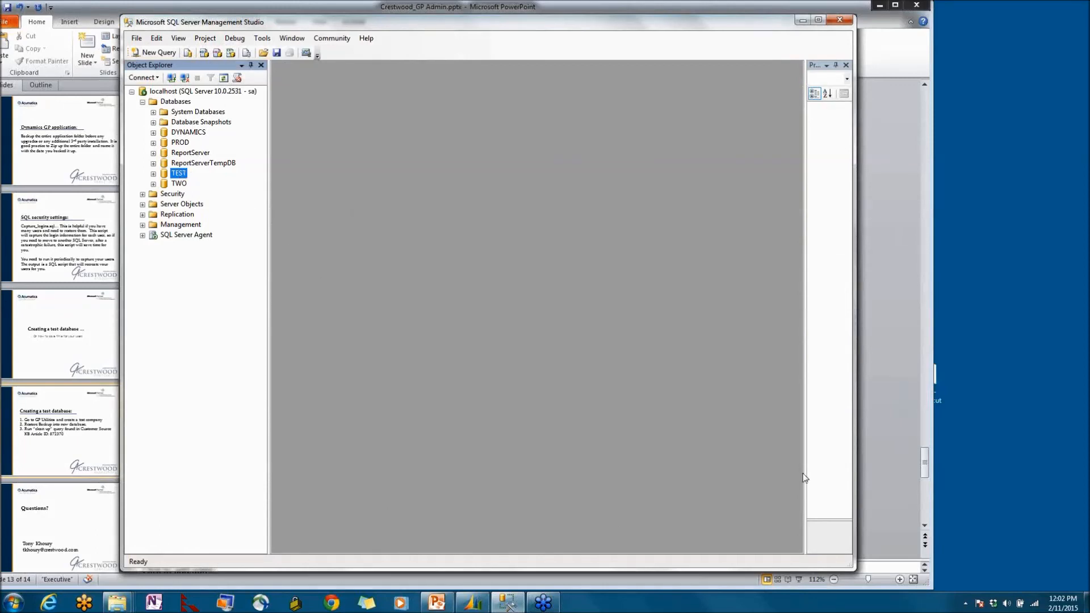
Clear PowerPoint from view and browse from the desktop's Log shortcut to the MSSQL Backup folder to show its backup files
click(886, 22)
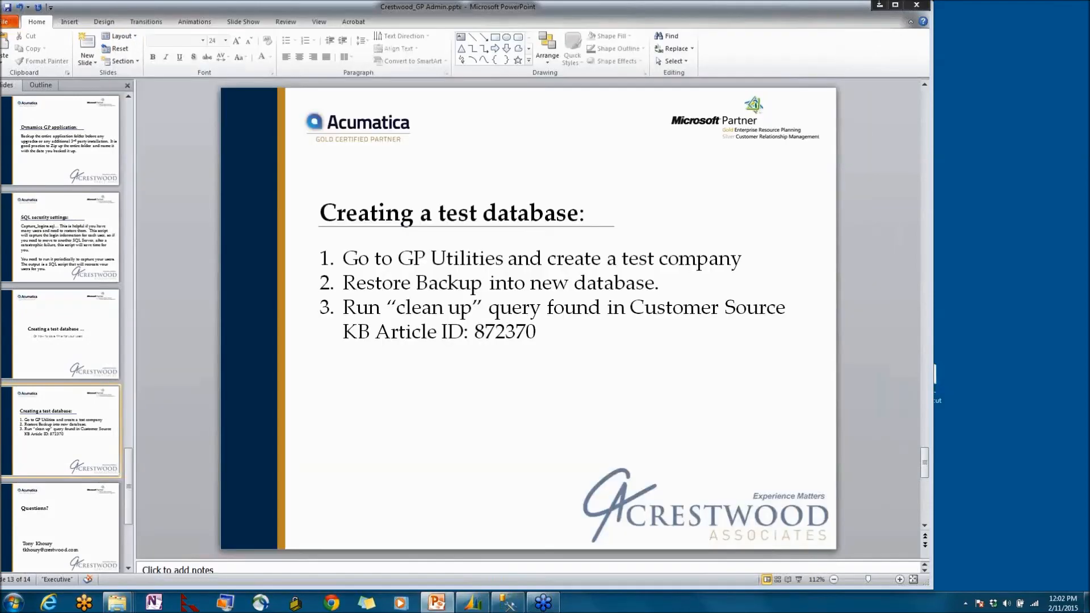
click(879, 7)
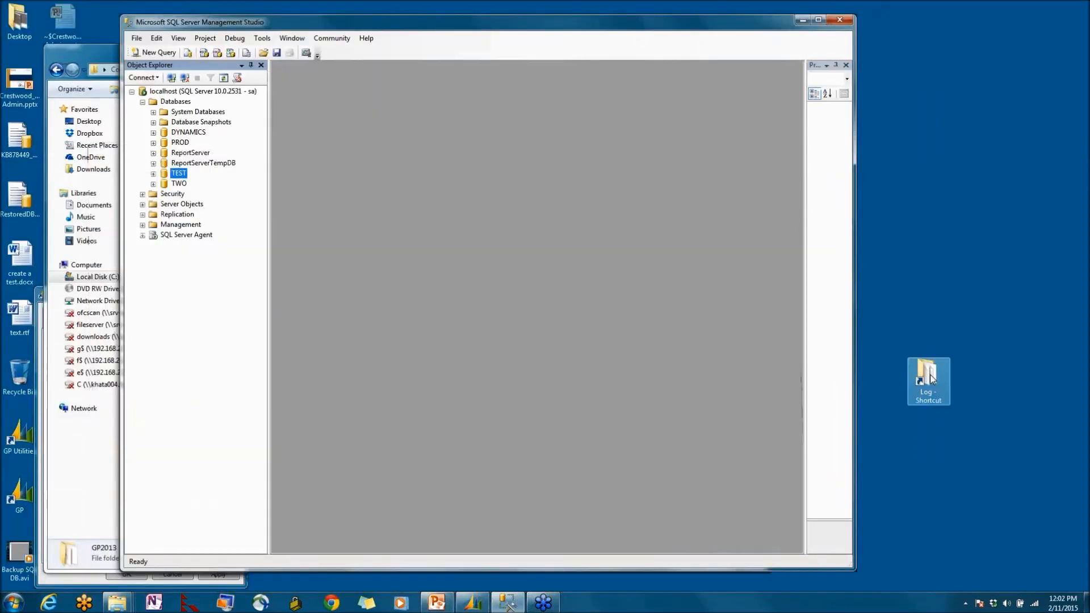
double_click(926, 375)
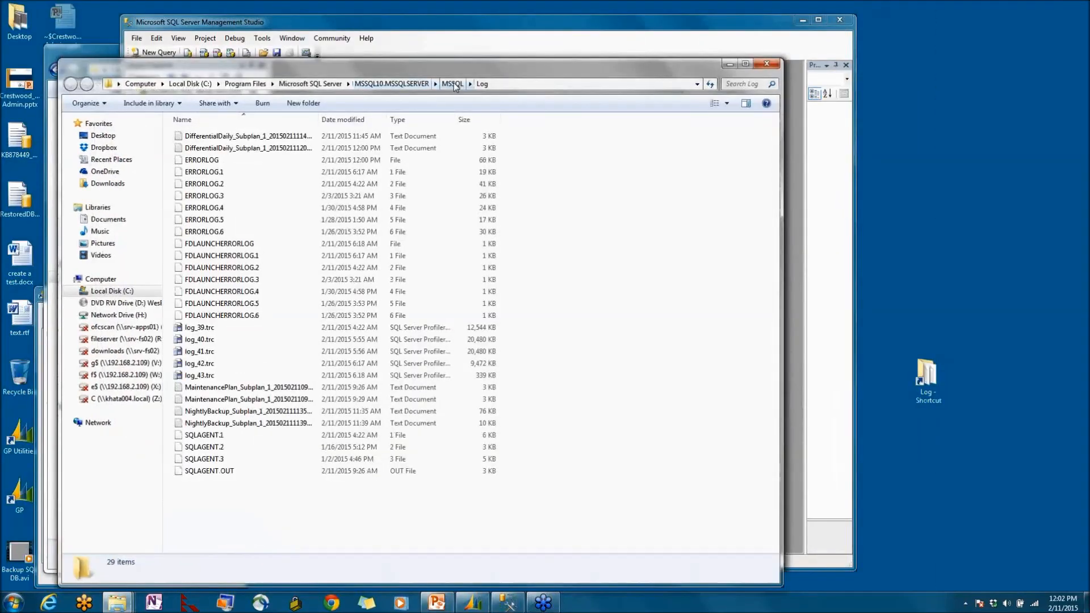
click(453, 84)
click(227, 160)
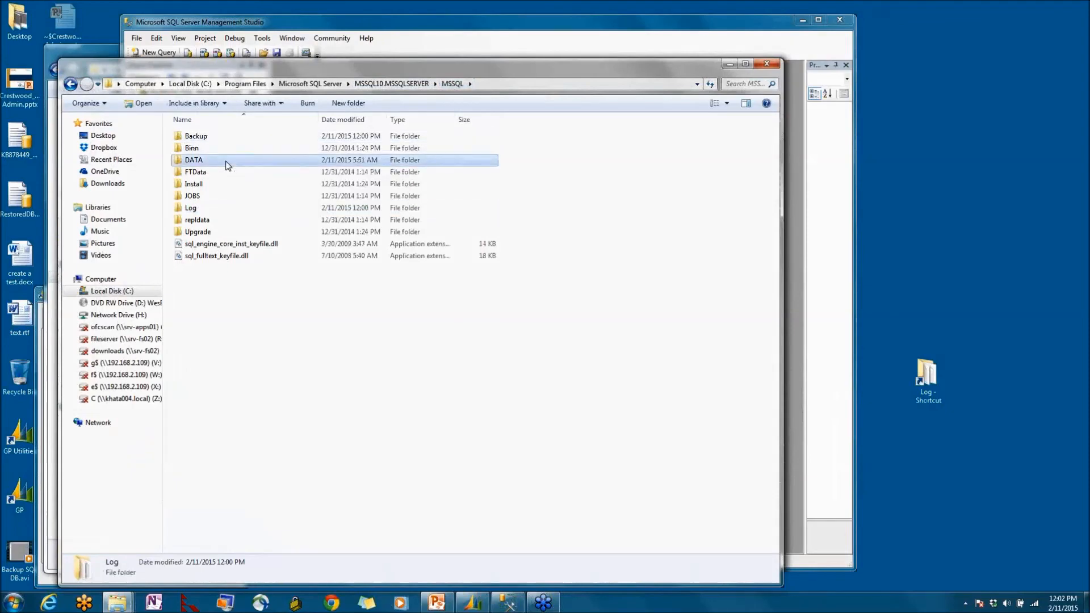
double_click(233, 136)
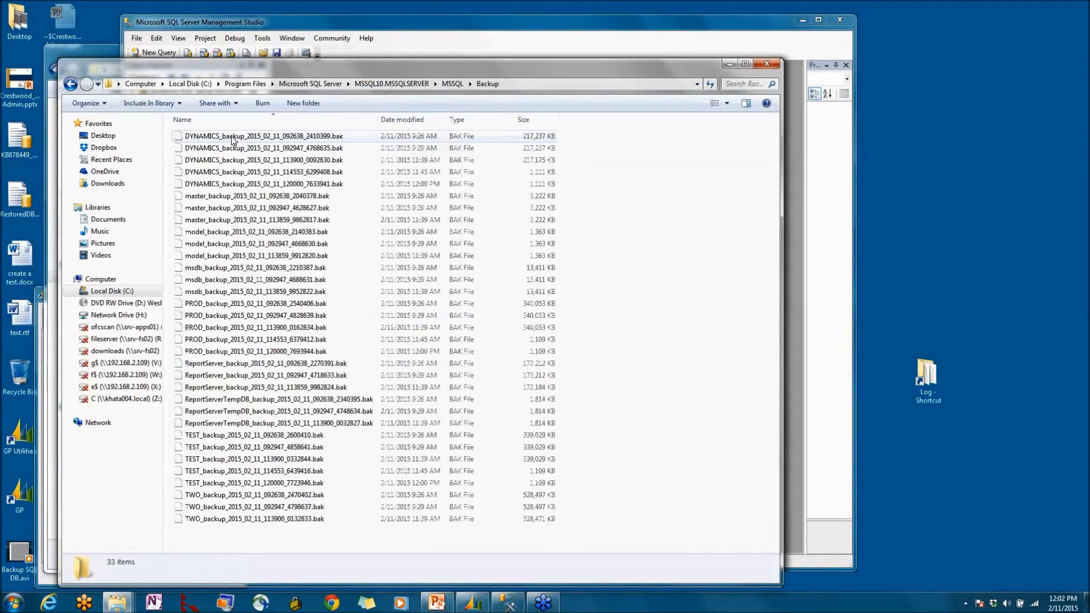
drag(475, 64, 597, 63)
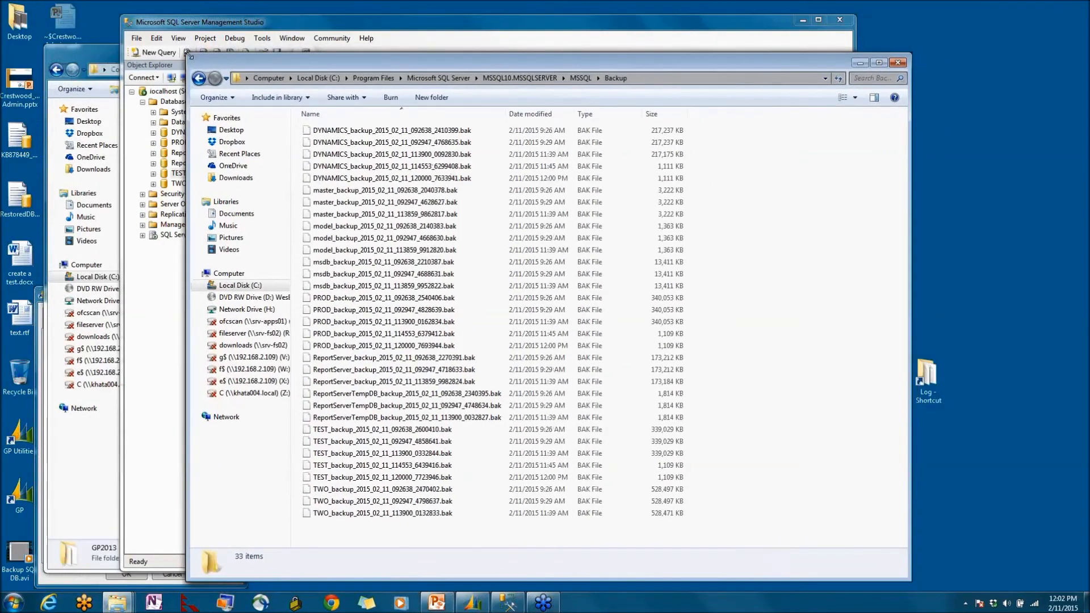
Go to C:\Temp, select prod2-11-15.bak, and move the folder window aside to uncover the database list
click(753, 80)
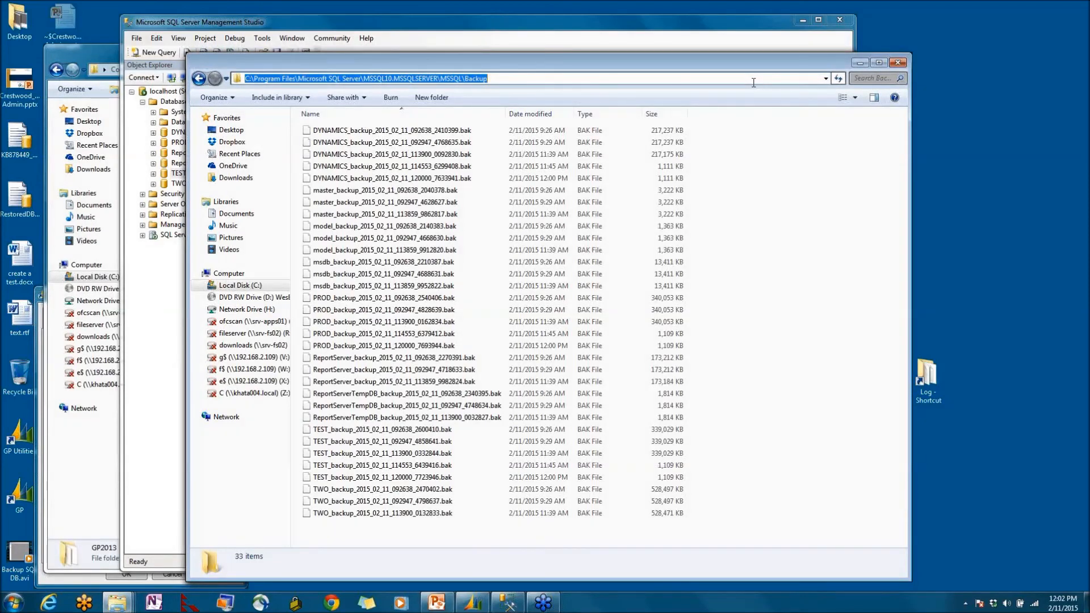
text(c:\)
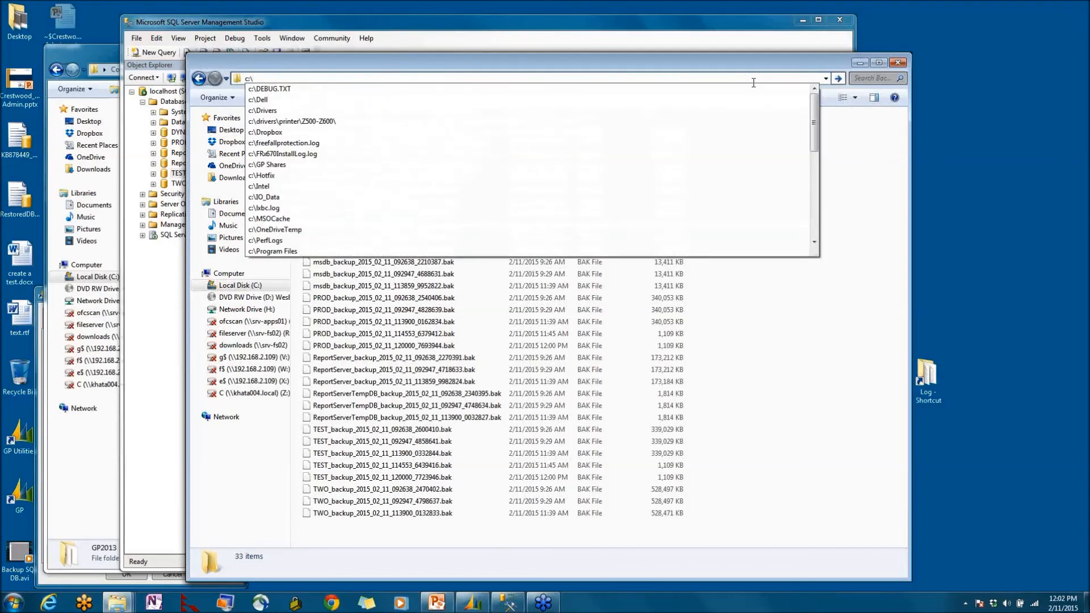
text(temp)
key(Return)
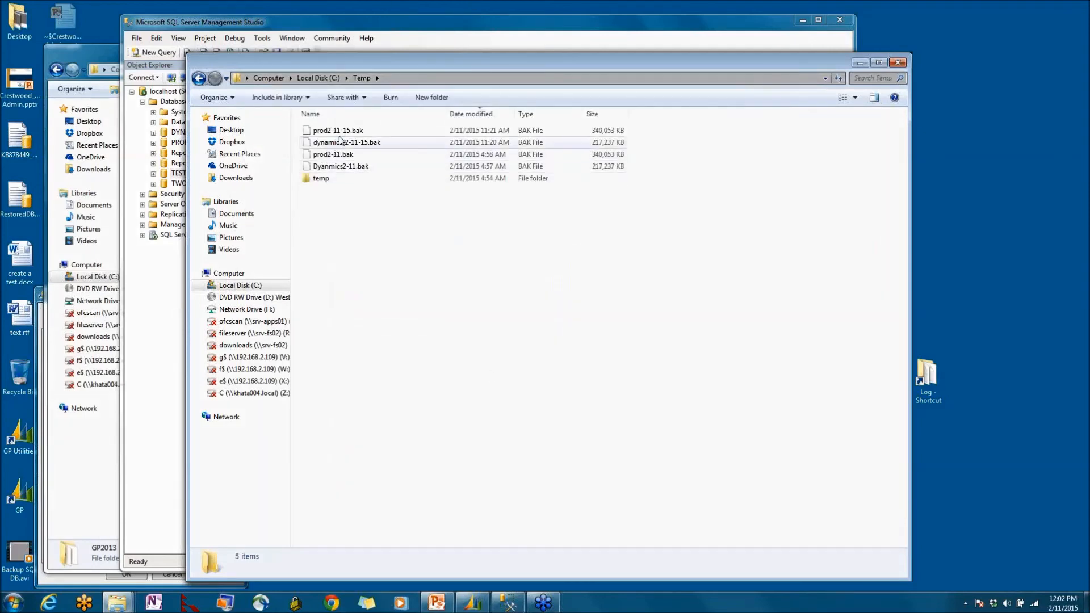
click(359, 135)
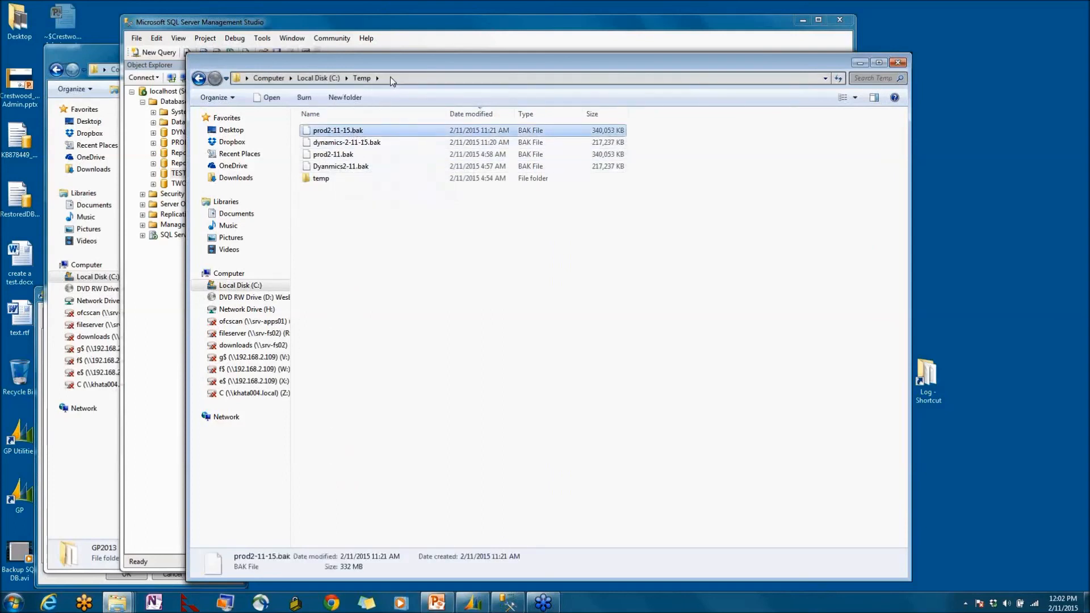
drag(457, 70, 753, 83)
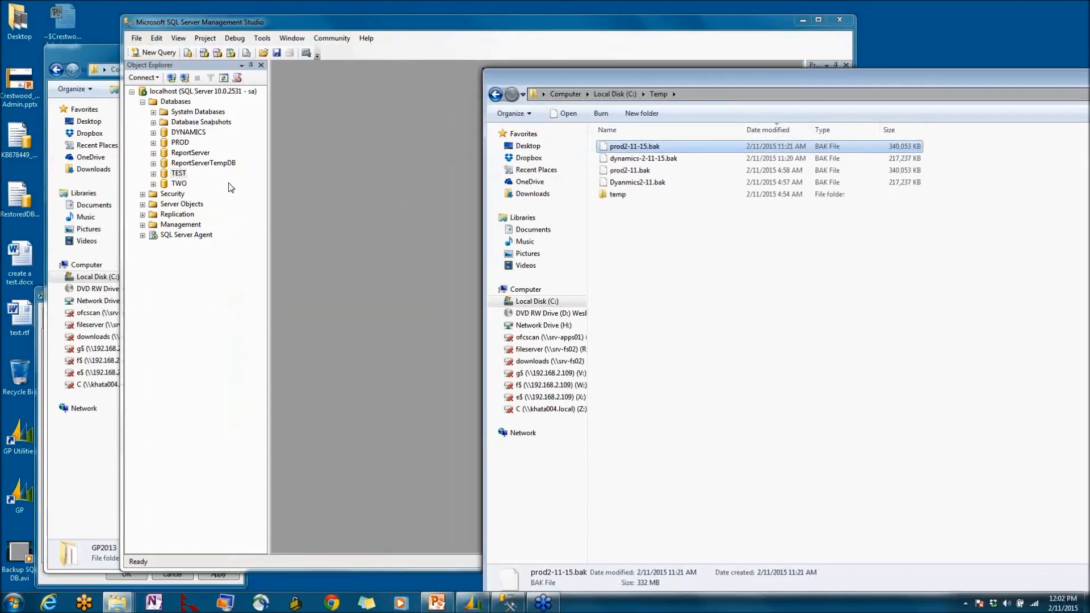
click(625, 146)
Open the Restore Database dialog for the TEST database and widen it to show the backup set details
click(178, 173)
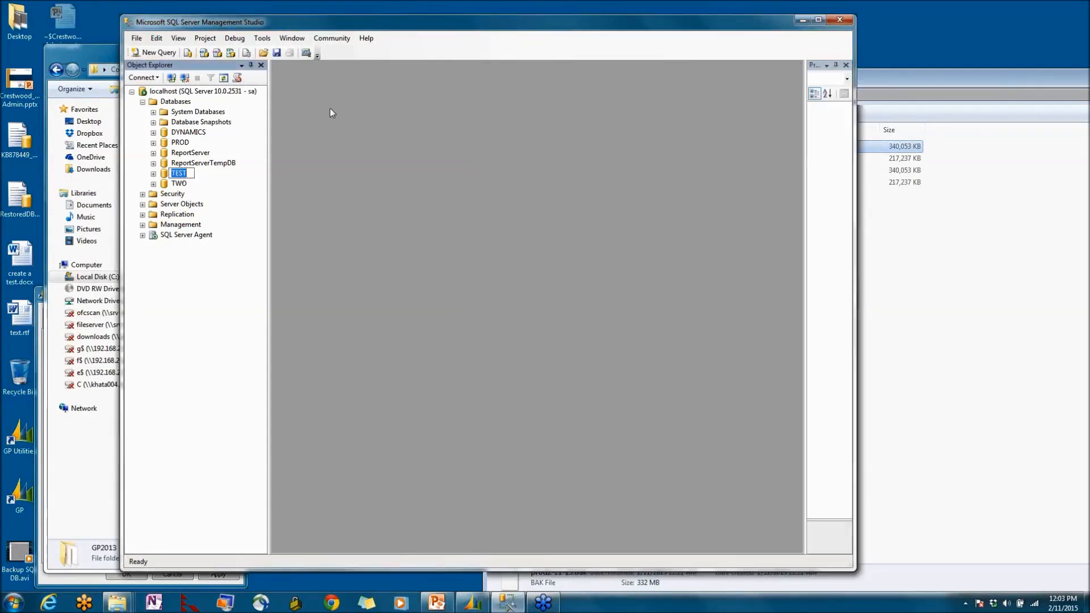
drag(429, 33, 316, 44)
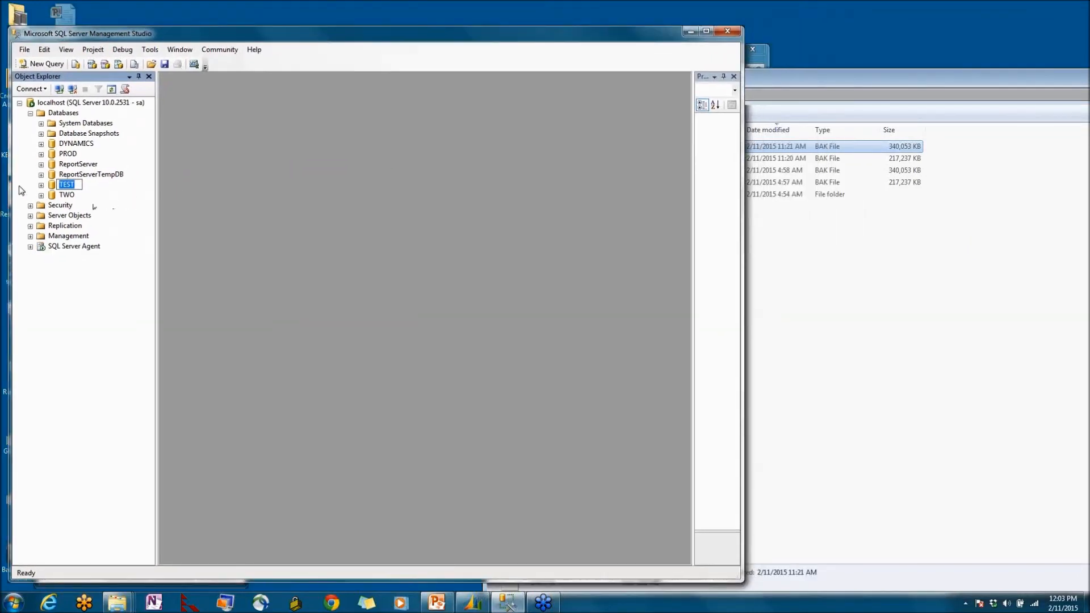
right_click(51, 185)
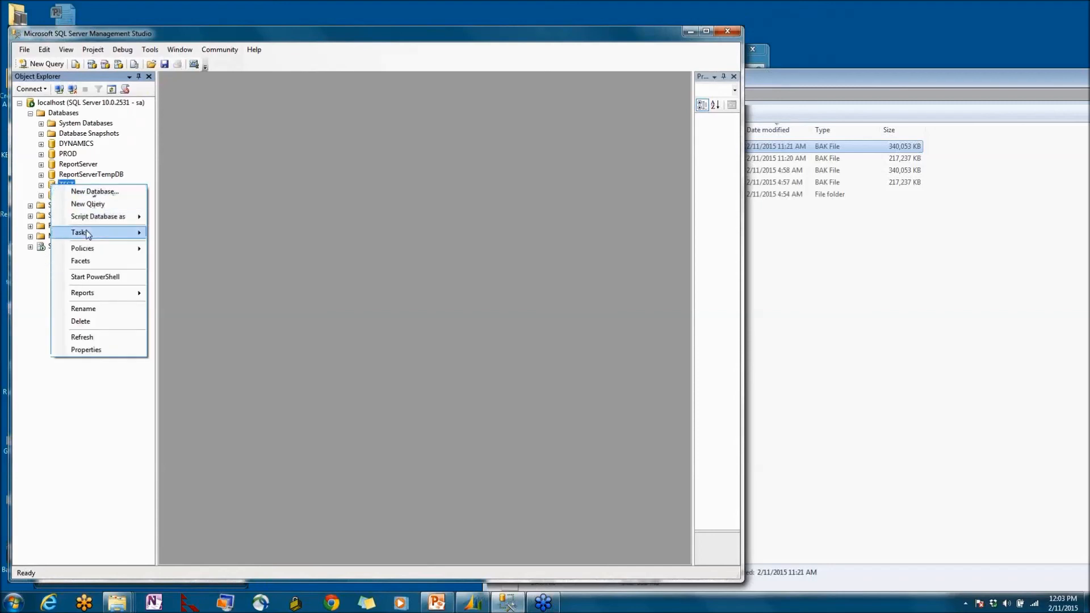
mouse_move(88, 234)
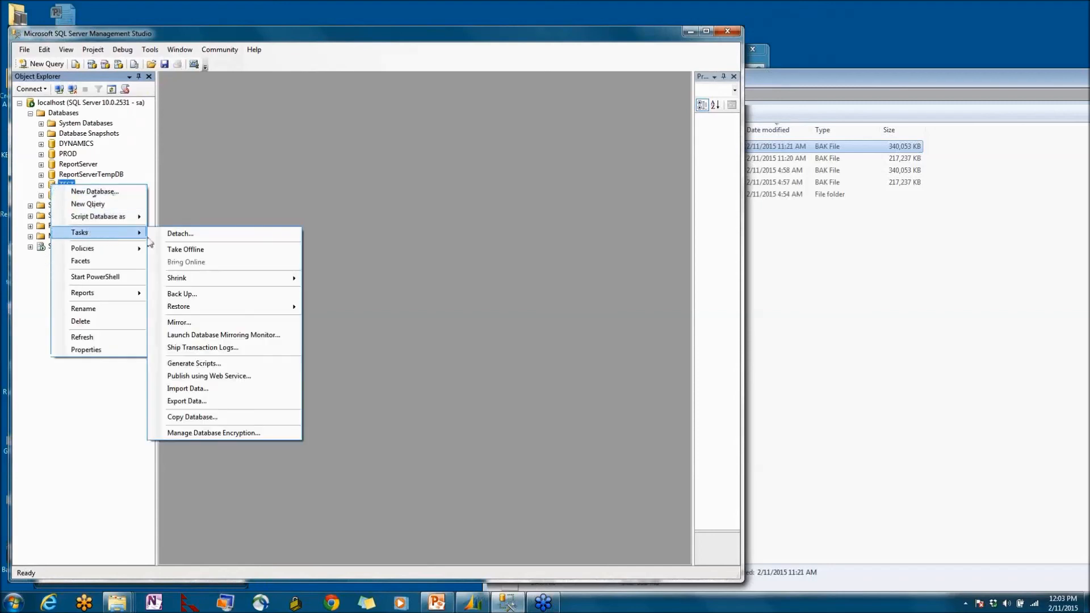
mouse_move(215, 309)
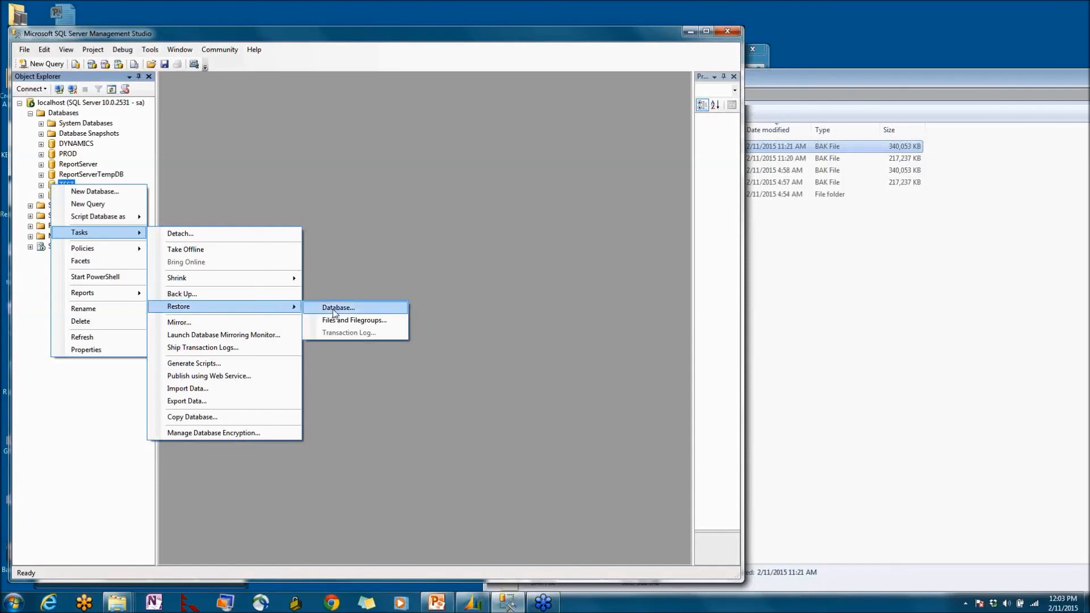
click(340, 309)
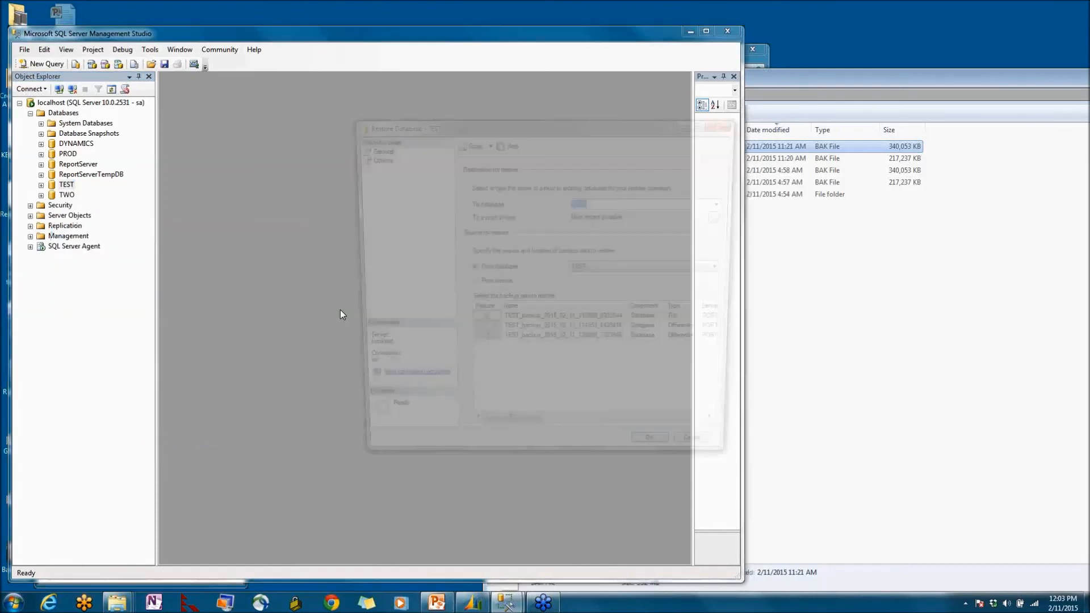
drag(533, 127, 394, 128)
drag(609, 472, 921, 486)
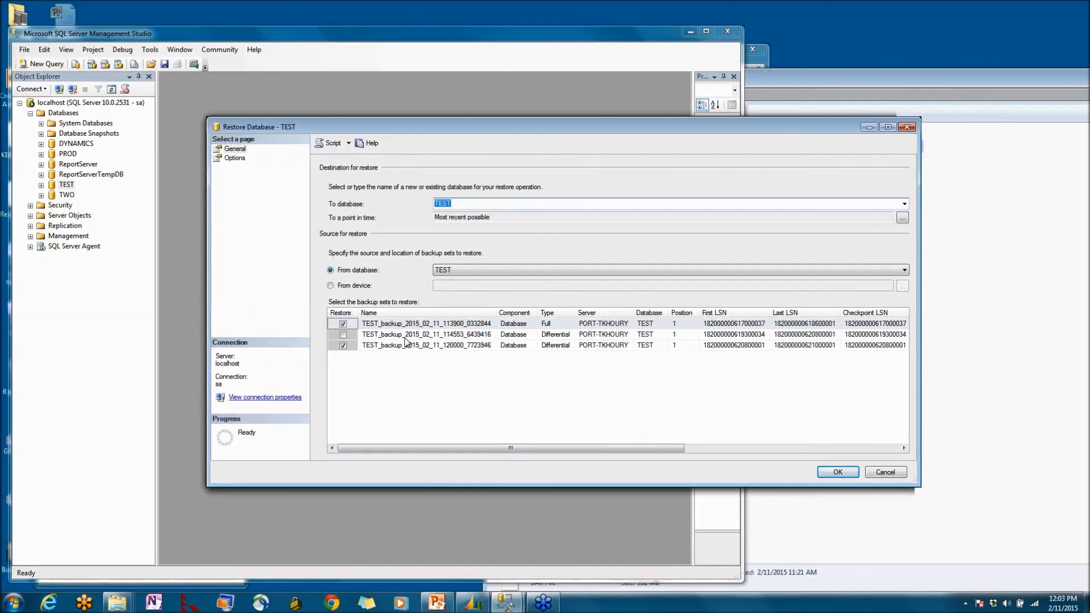
Set the restore source to a device and start adding a backup file, collapsing the folder tree to the C: root
click(343, 285)
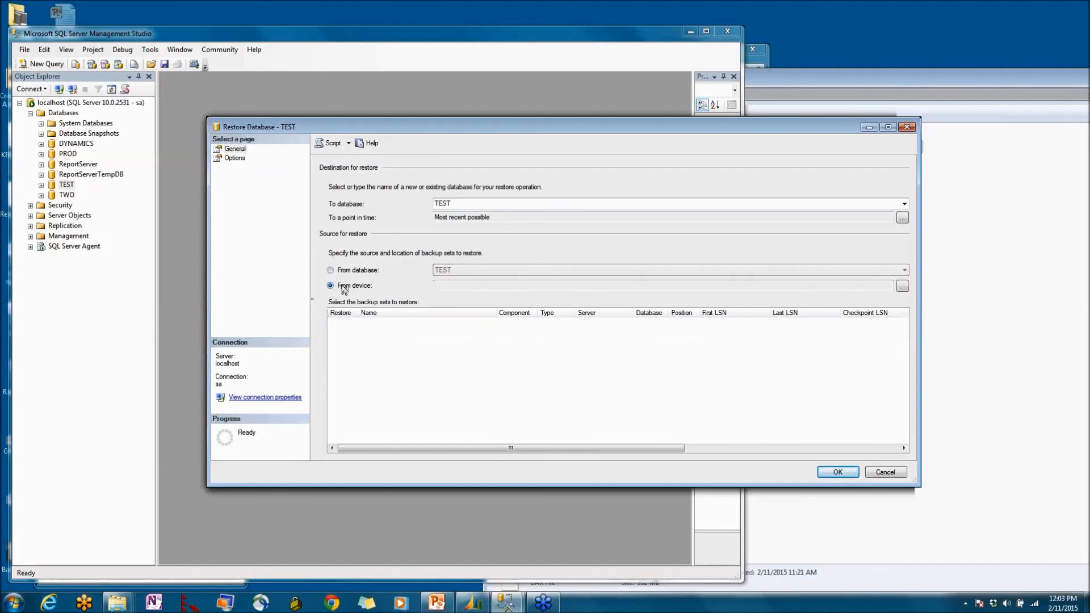
click(901, 286)
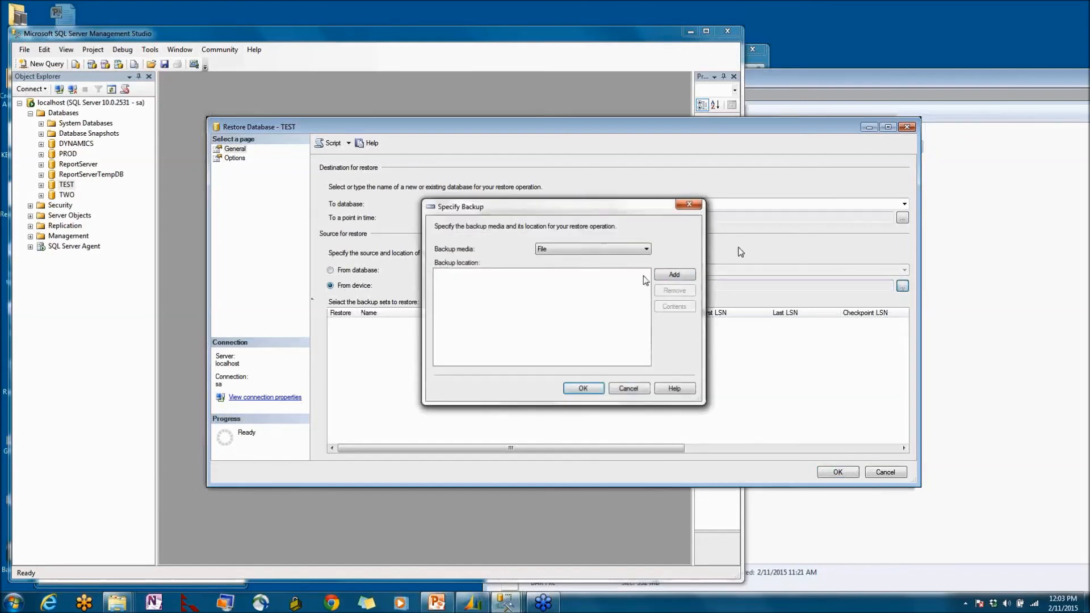
click(677, 275)
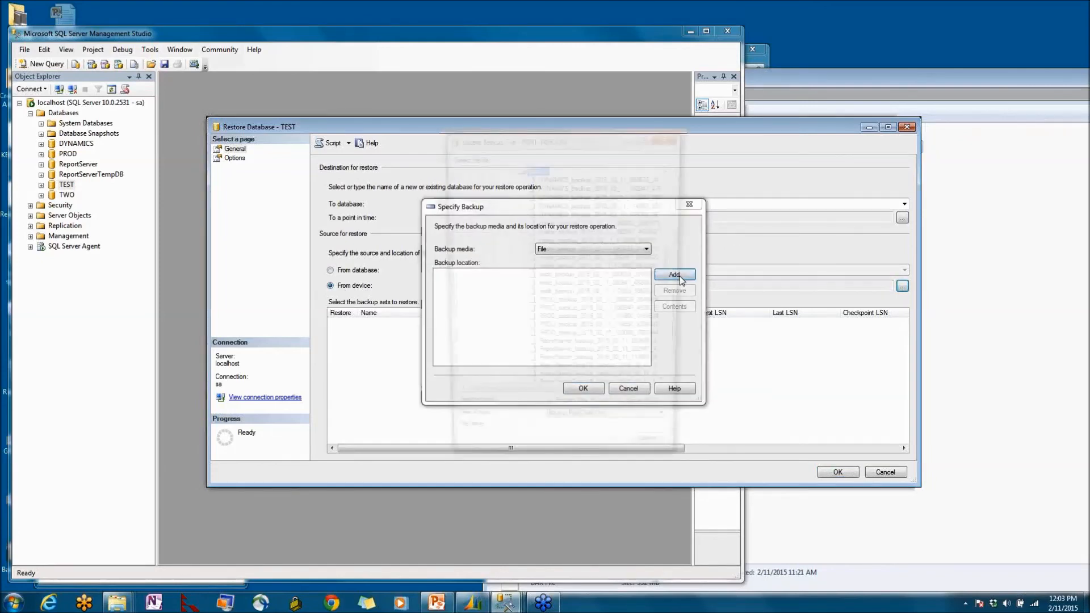
click(508, 168)
key(Left)
key(Left)
key(Left)
key(Left)
key(Left)
key(Left)
key(Left)
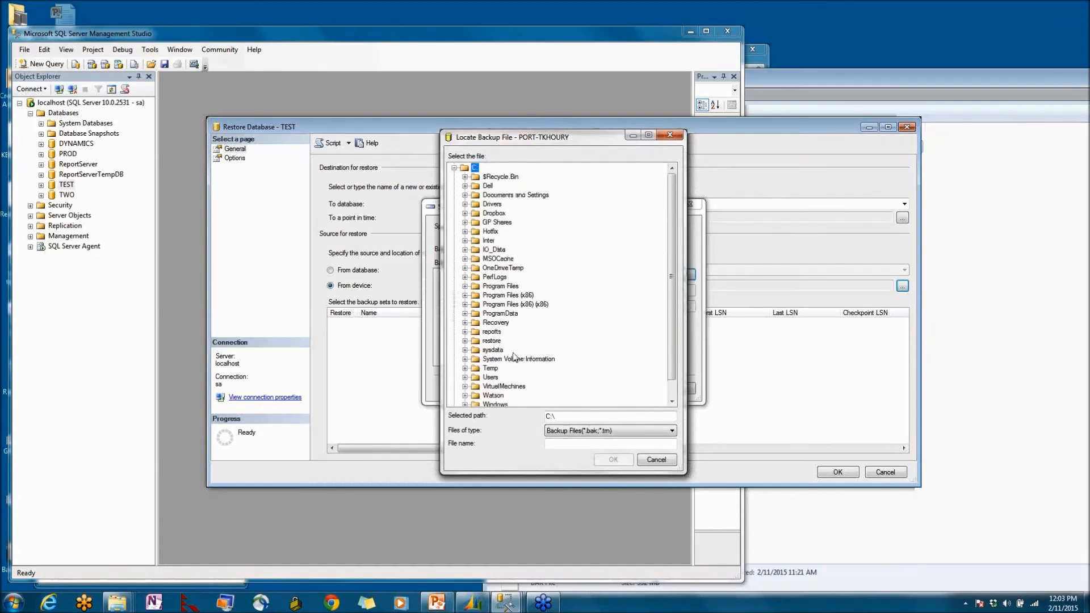
Add prod2-11-15.bak from C:\Temp as the backup source and mark PROD-Full Database Backup for restore
click(493, 369)
click(464, 368)
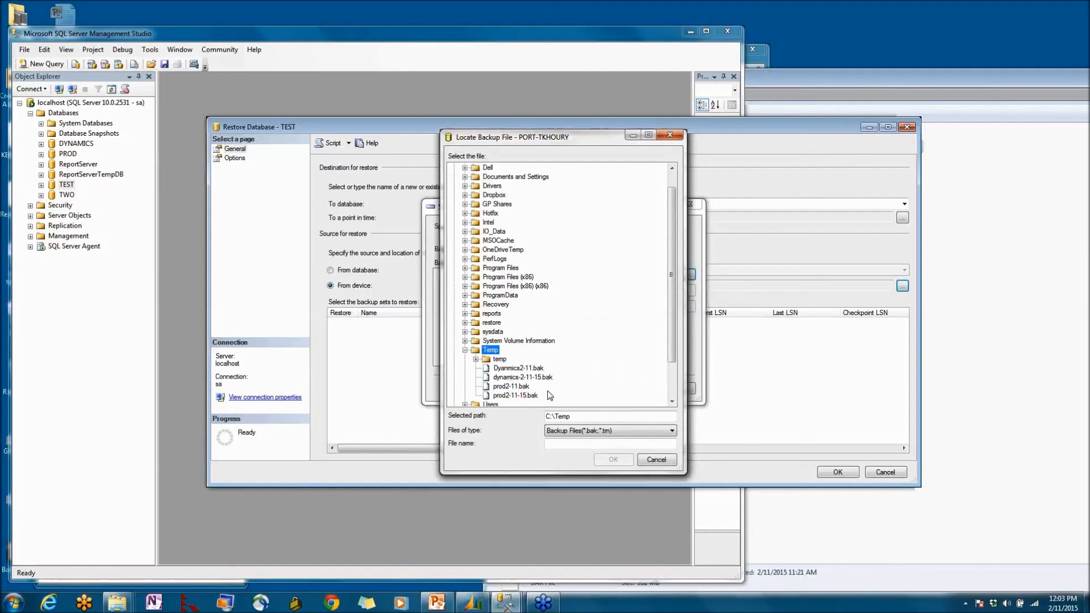
click(515, 395)
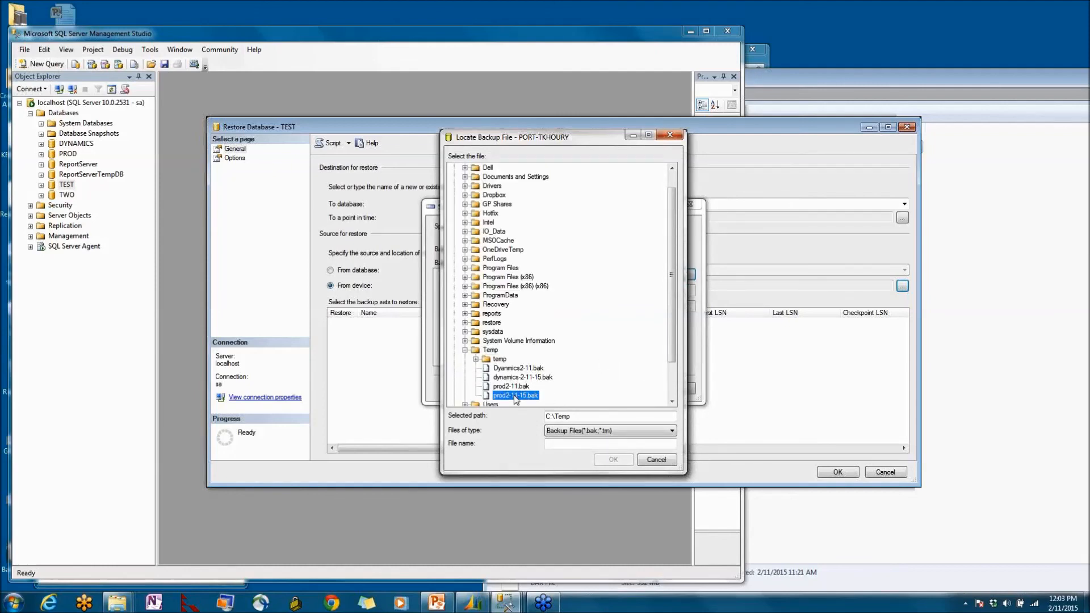
click(613, 460)
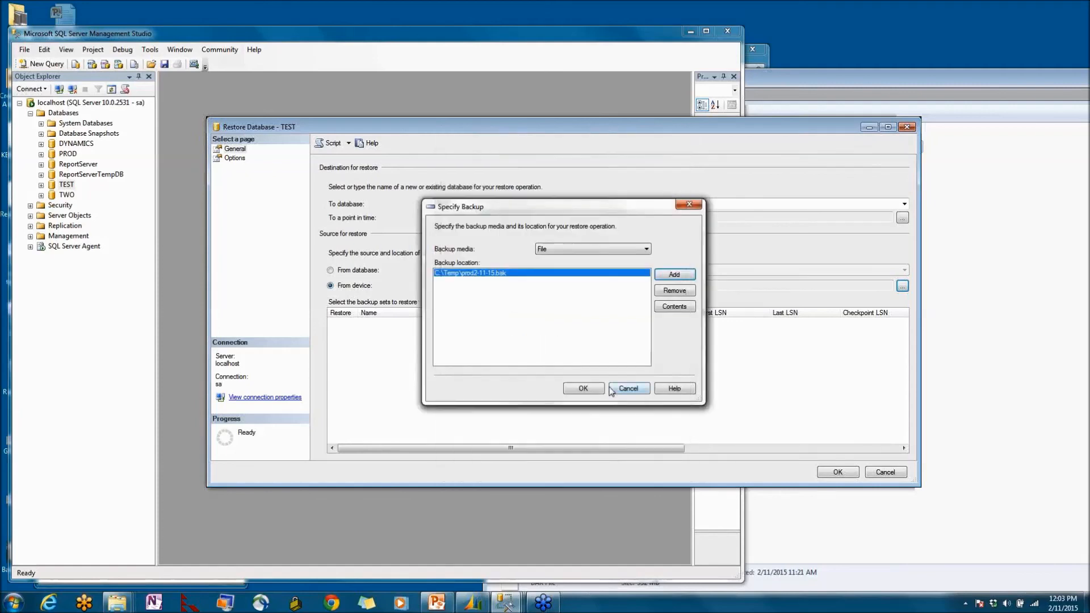
click(583, 389)
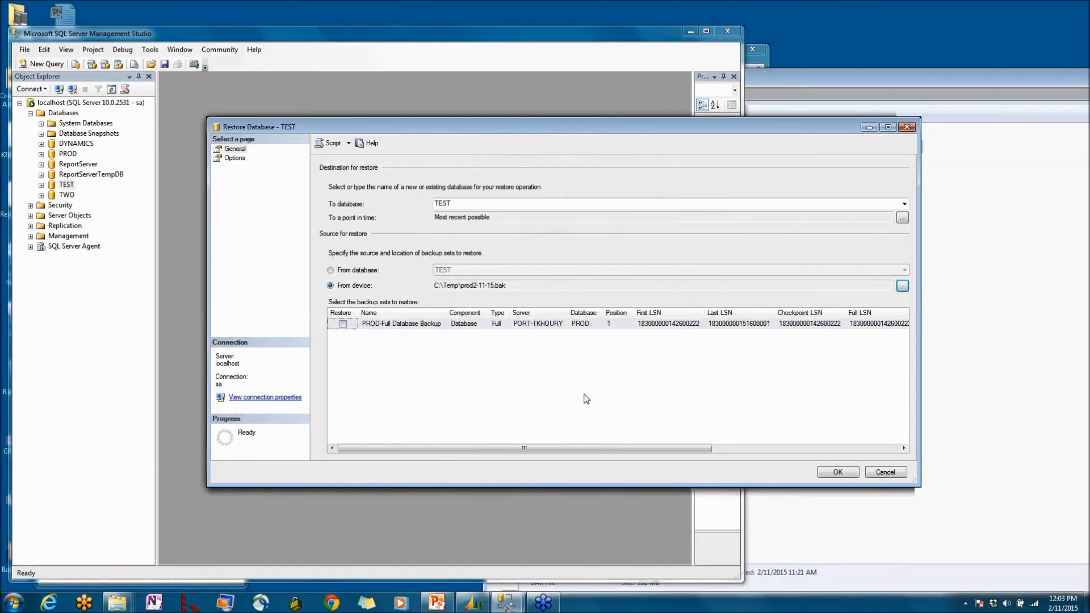
click(343, 323)
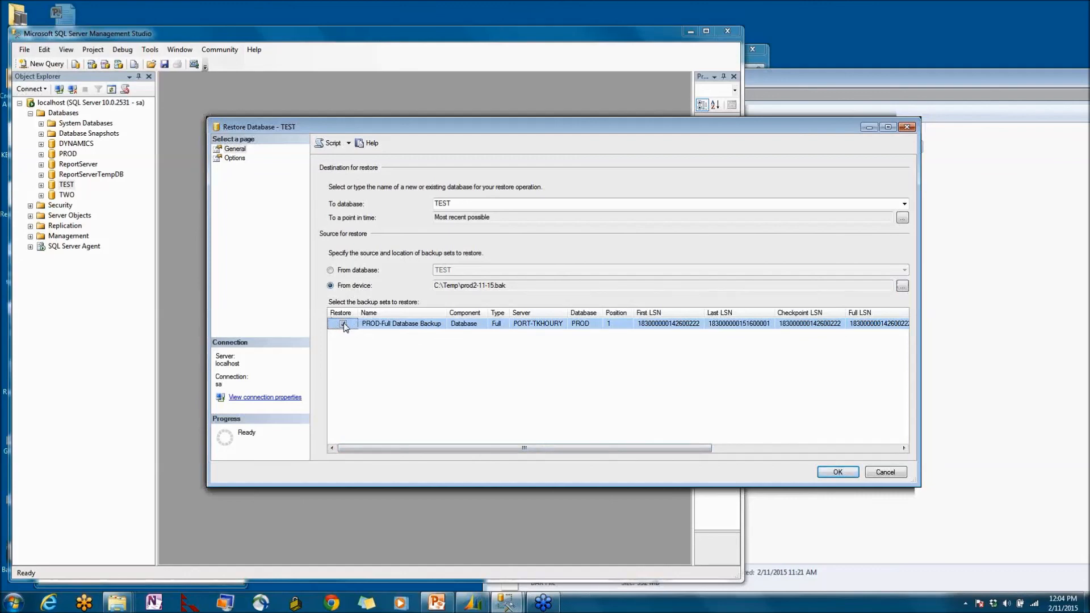
Show the restore options and resize the database files columns so the full Restore As paths are readable
click(234, 159)
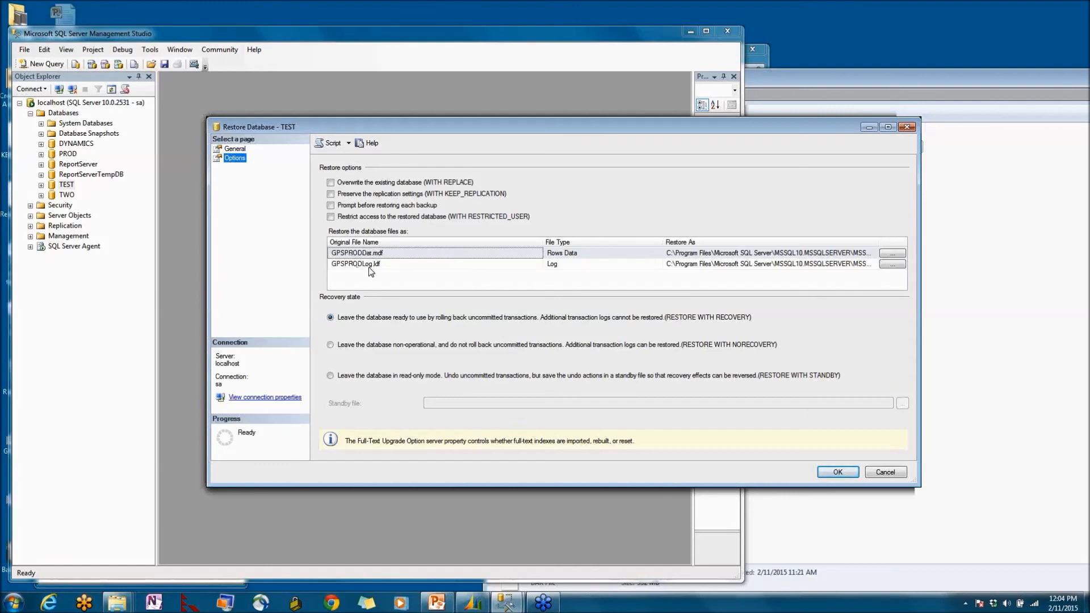
drag(542, 241, 429, 242)
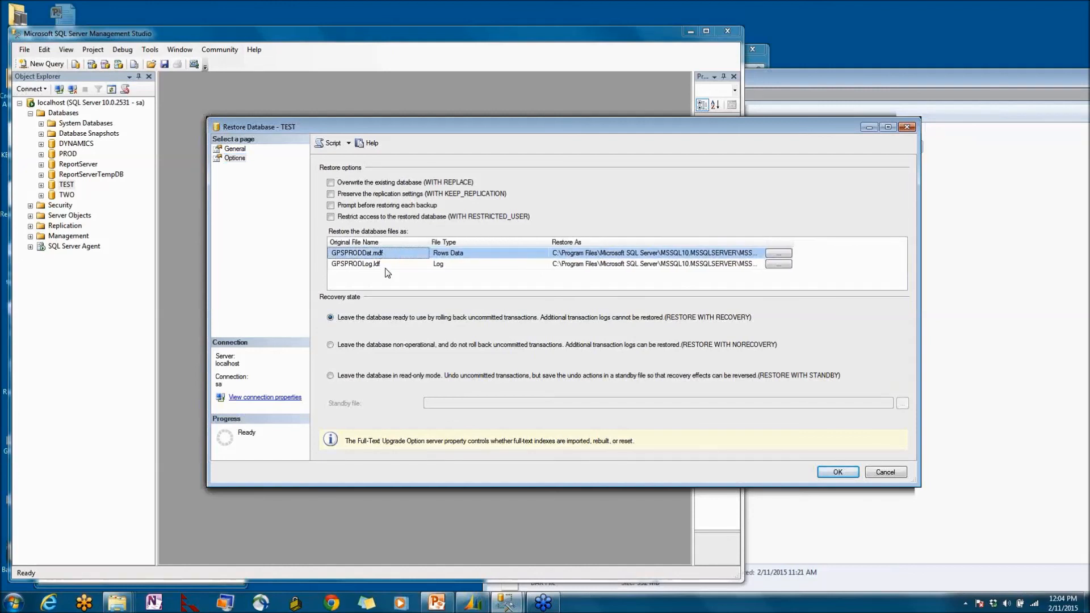
click(381, 264)
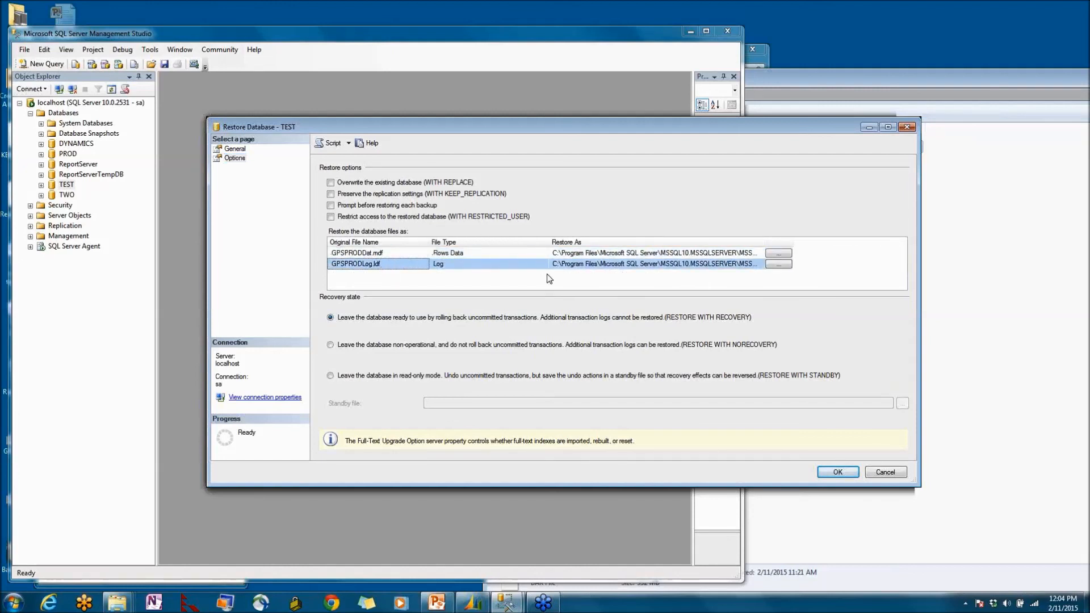
drag(768, 242, 863, 248)
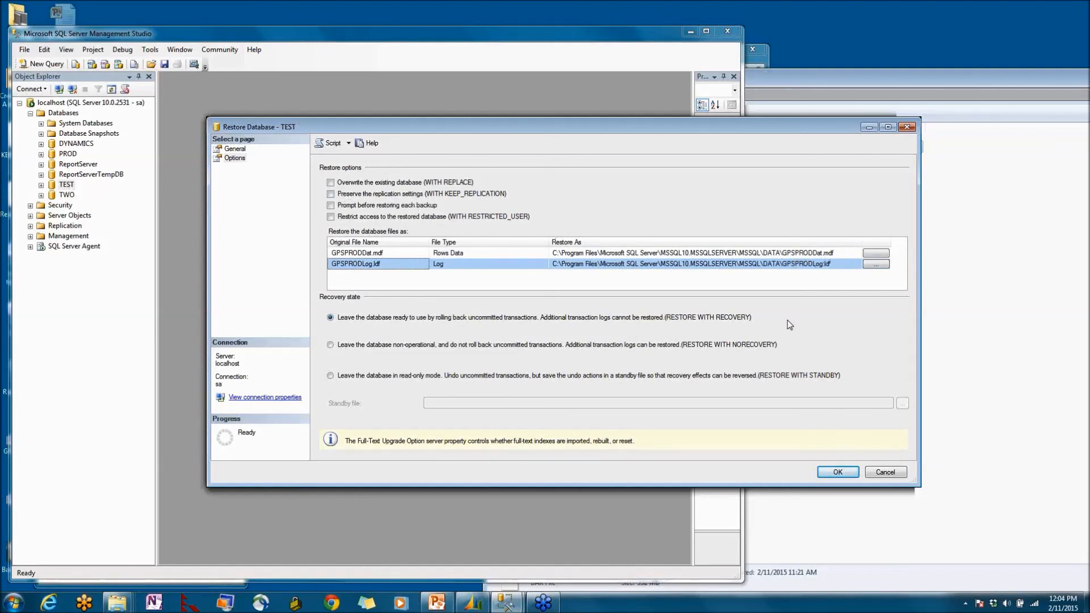
Copy the folder part of the Restore As path for GPSPRODDat.mdf, up to MSSQL\DATA
click(874, 253)
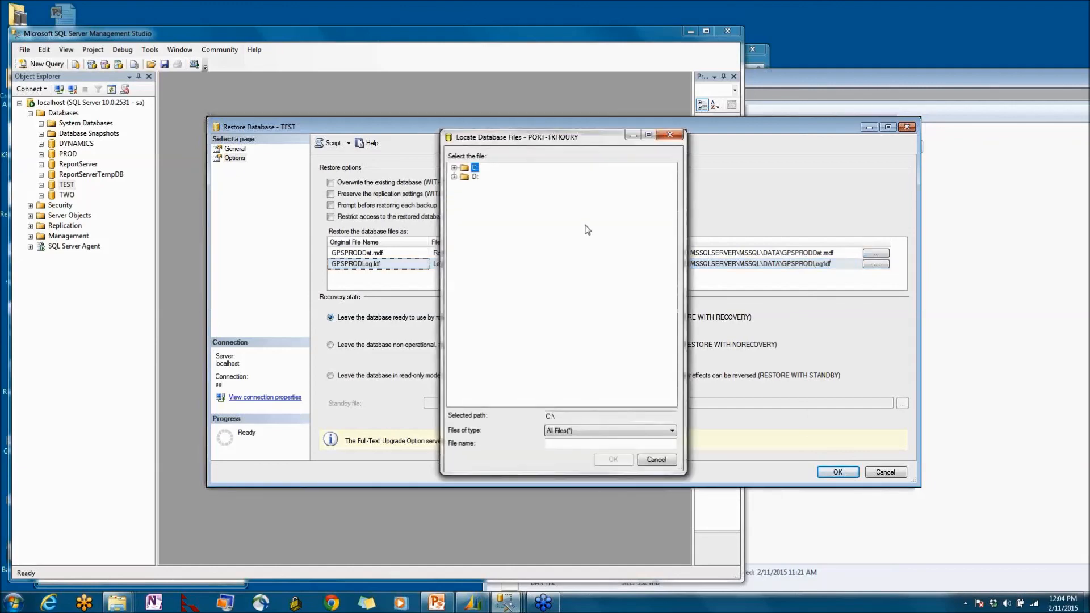
click(671, 140)
click(741, 252)
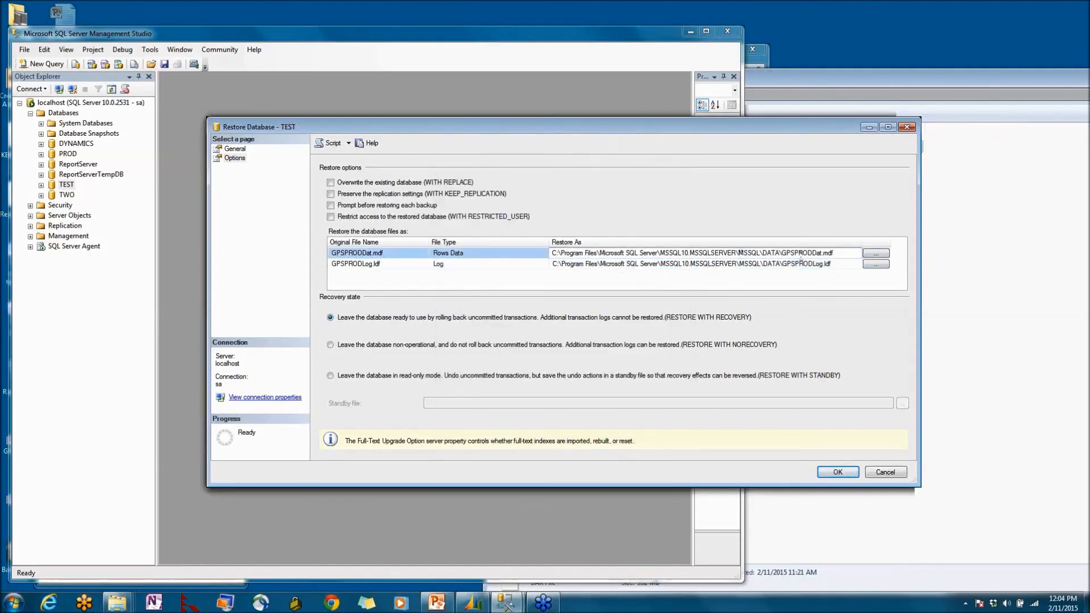
drag(781, 253, 533, 263)
key(ctrl+c)
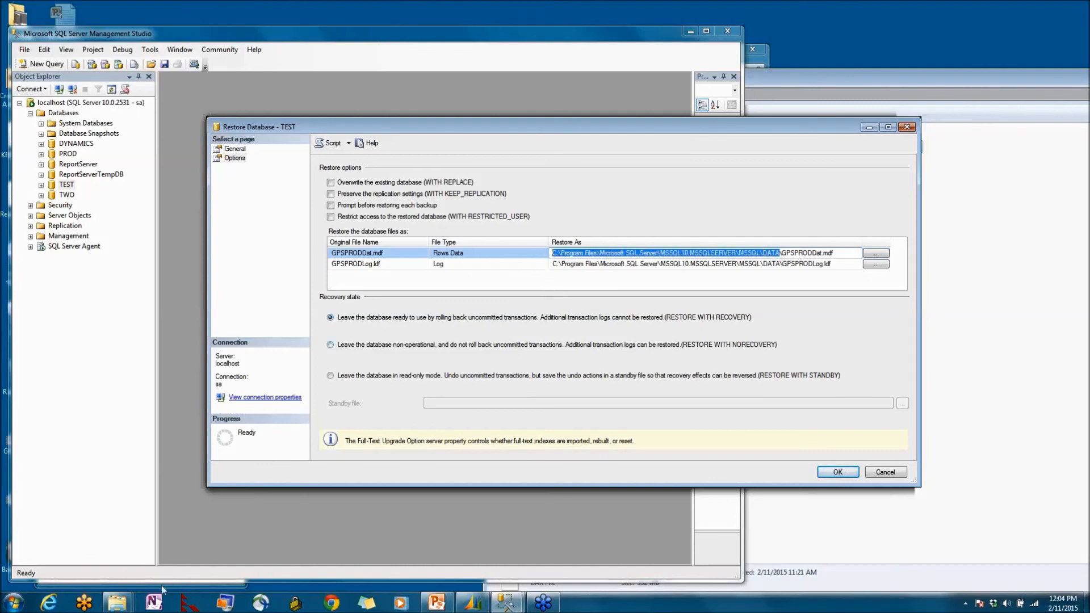
click(16, 603)
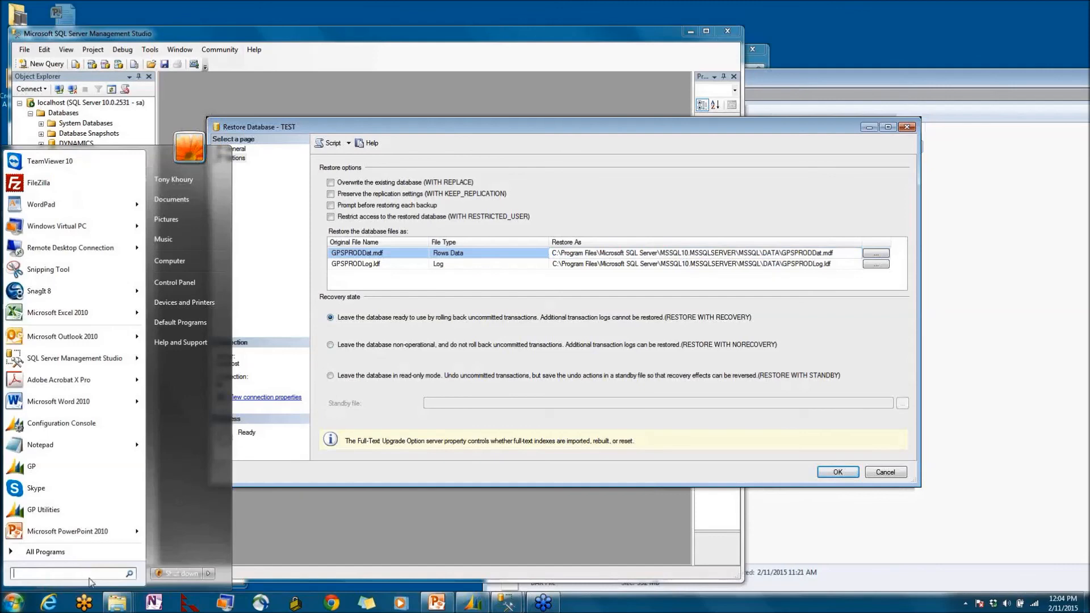
key(ctrl+v)
key(Return)
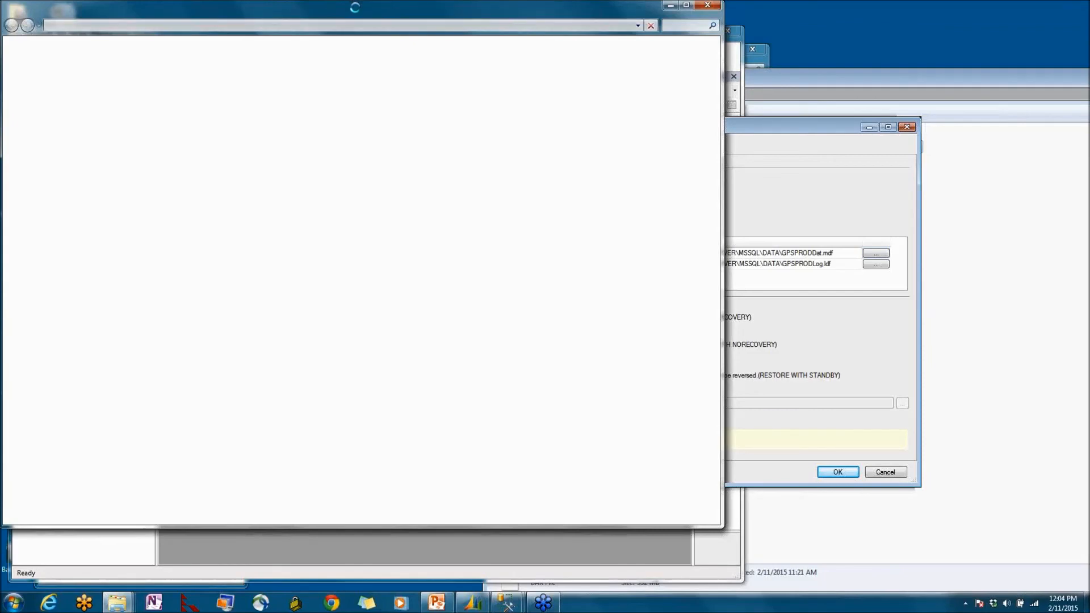
drag(355, 9, 453, 38)
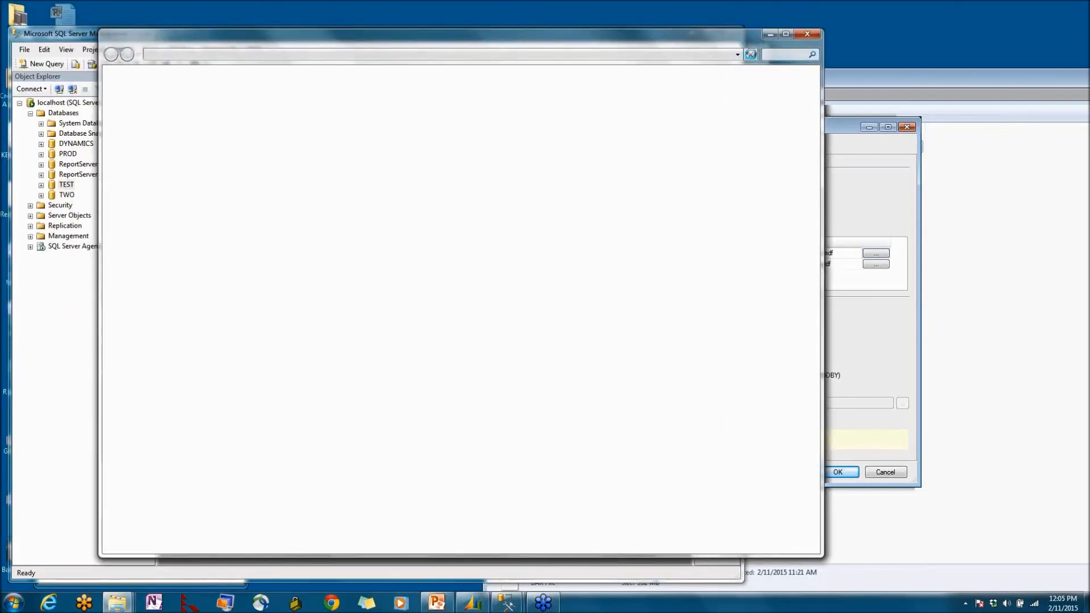
click(806, 35)
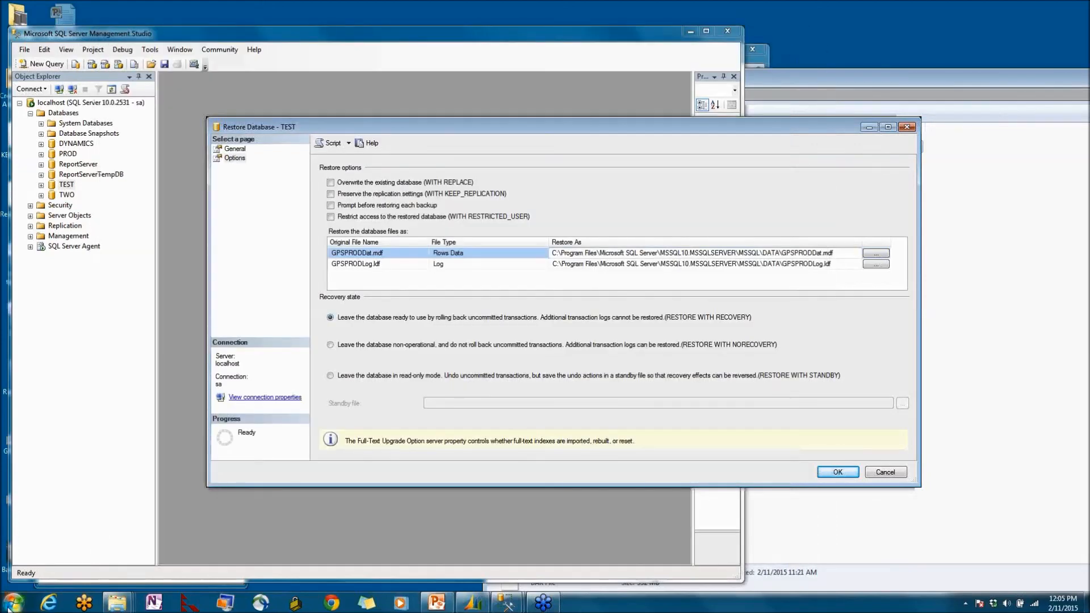
Browse to the copied path C:\Program Files\Microsoft SQL Server\MSSQL10.MSSQLSERVER\MSSQL\DATA in a folder window and move it below the Restore As paths
click(13, 601)
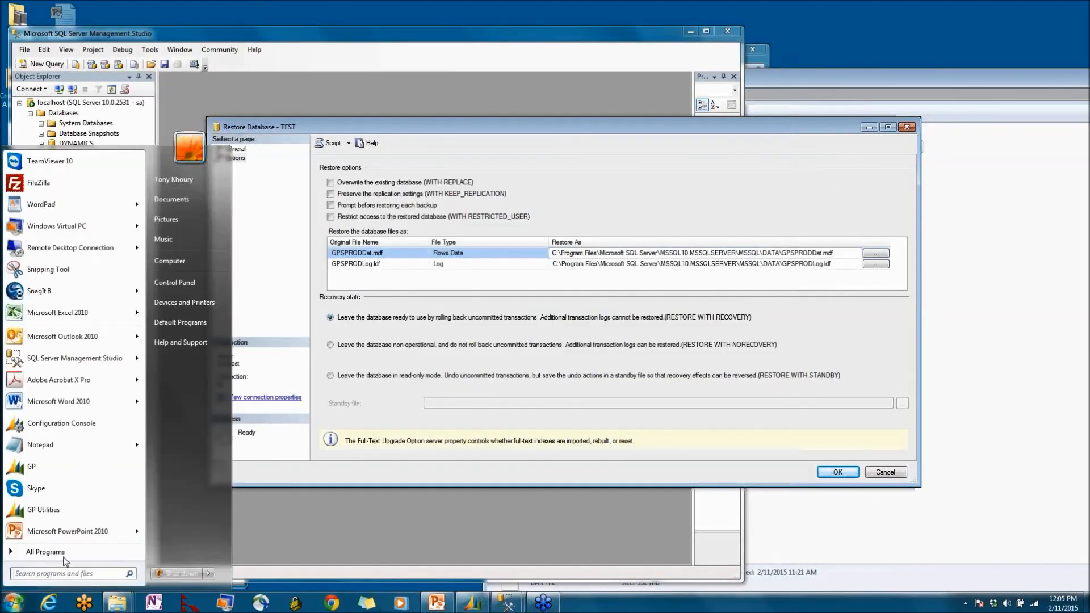
click(197, 264)
click(306, 40)
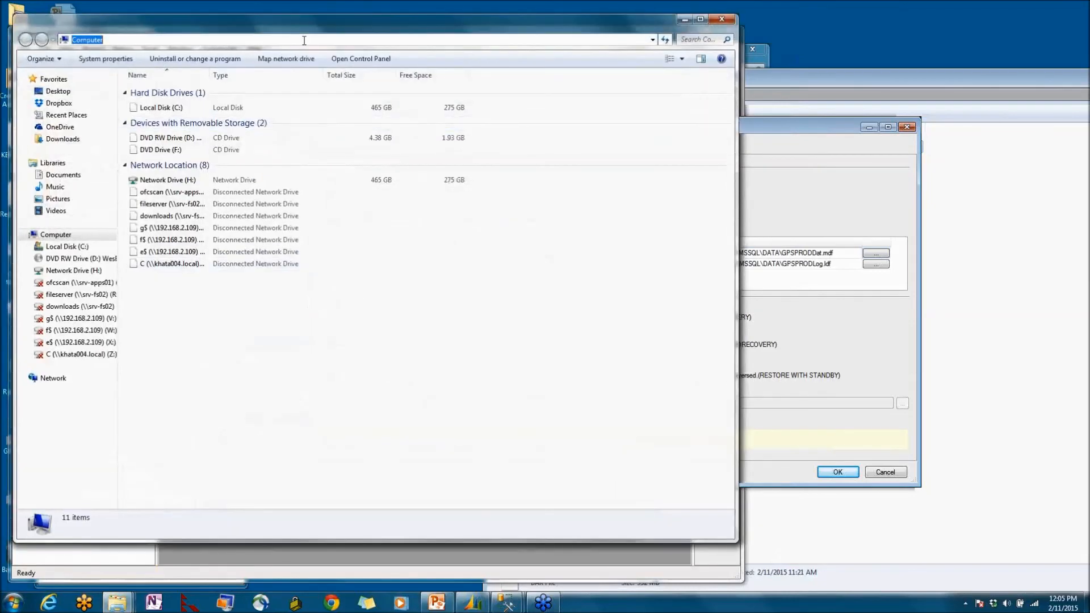
right_click(301, 39)
click(318, 78)
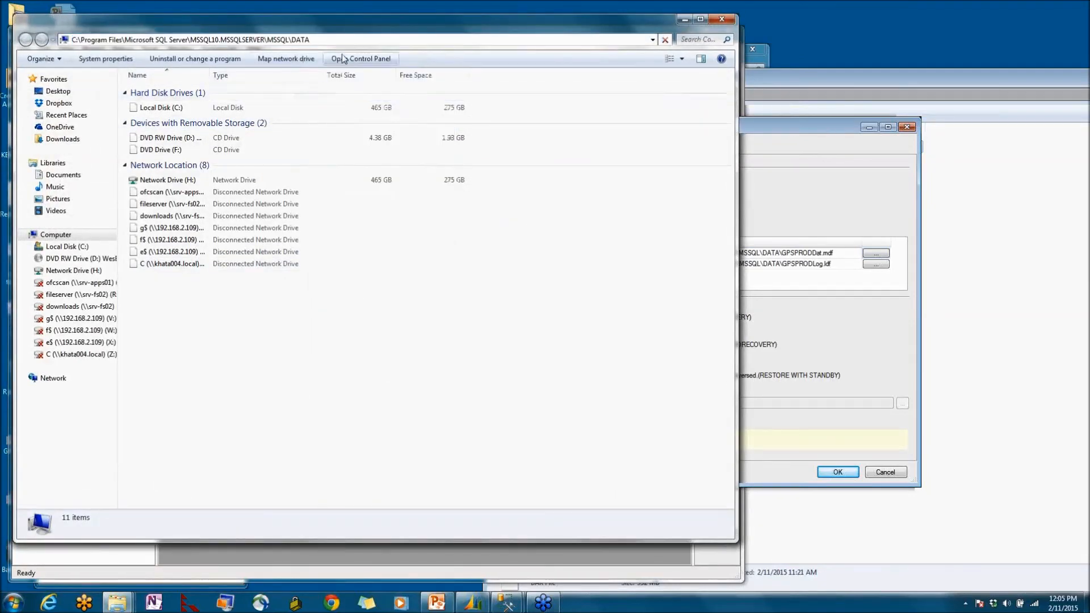
key(Return)
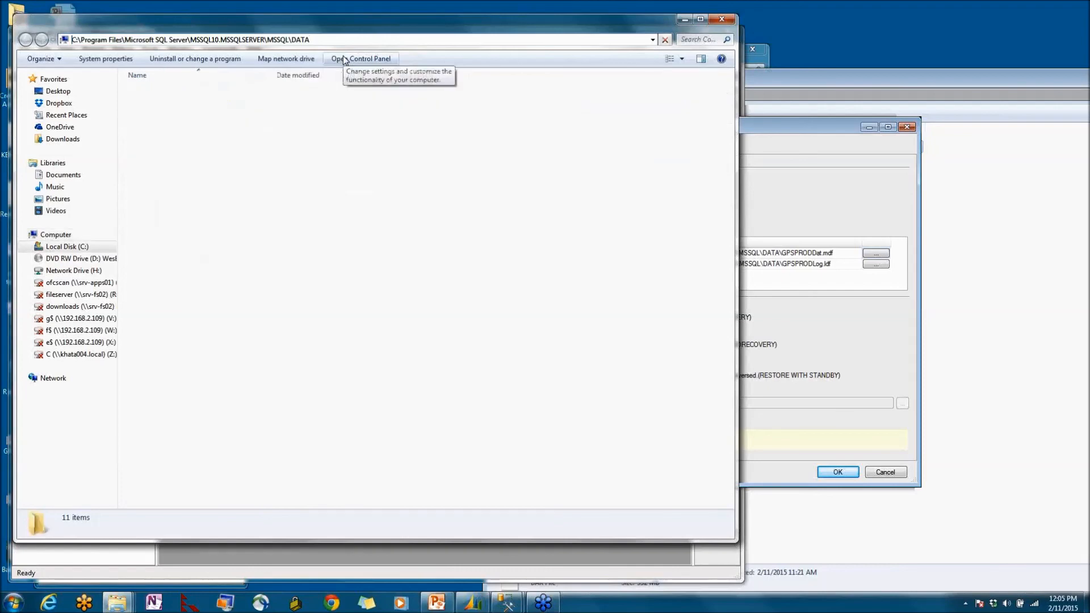
drag(399, 29, 621, 295)
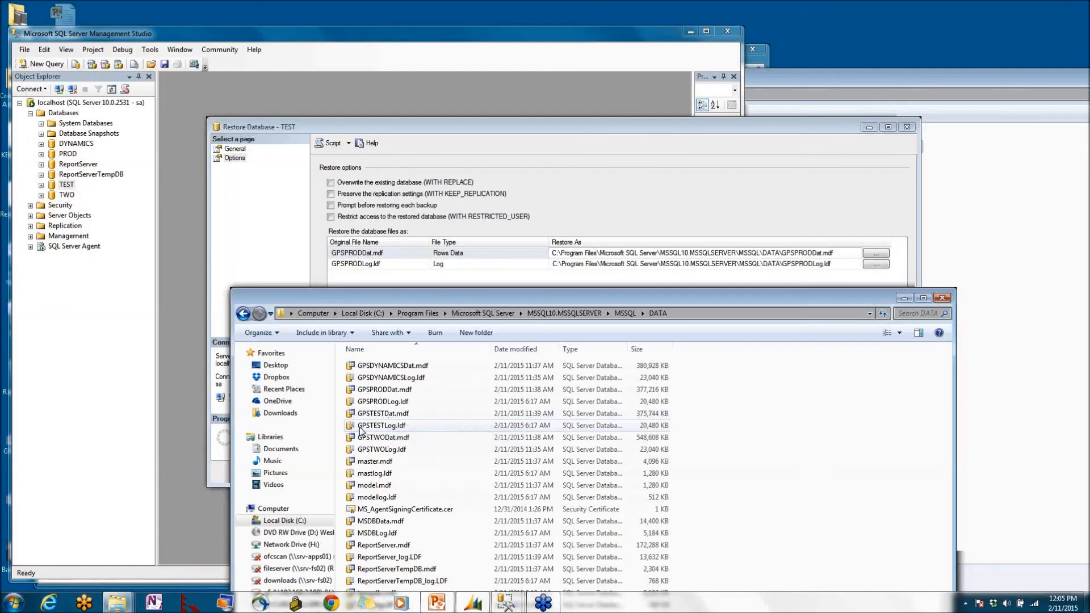
Change the Restore As file names to GPSTESTDat.mdf for the data file and GPSTESTLog.ldf for the log file
click(813, 253)
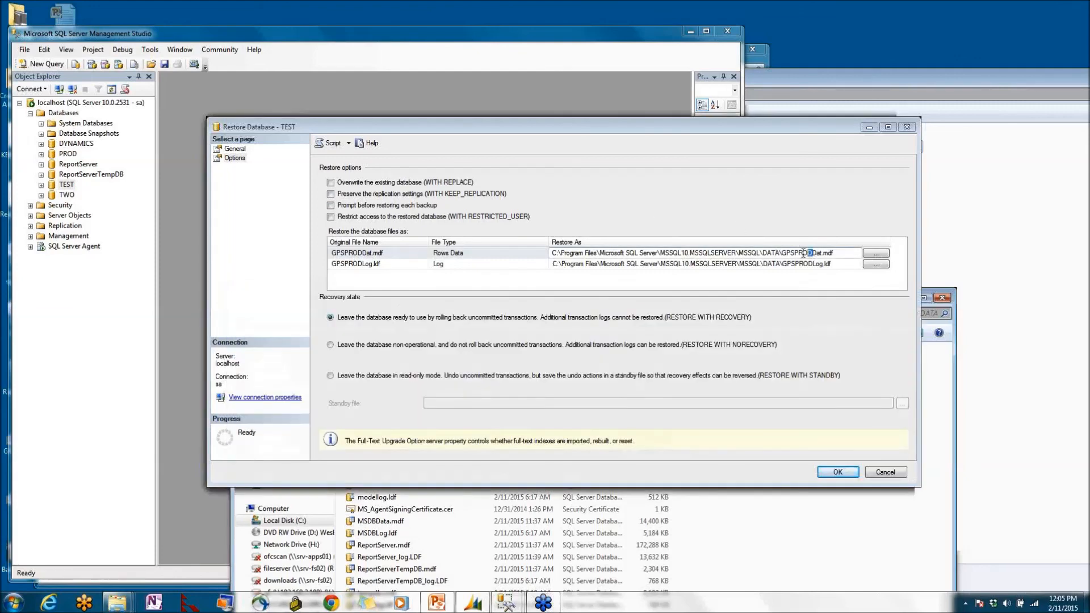
text(TEST)
click(811, 264)
drag(812, 264, 793, 264)
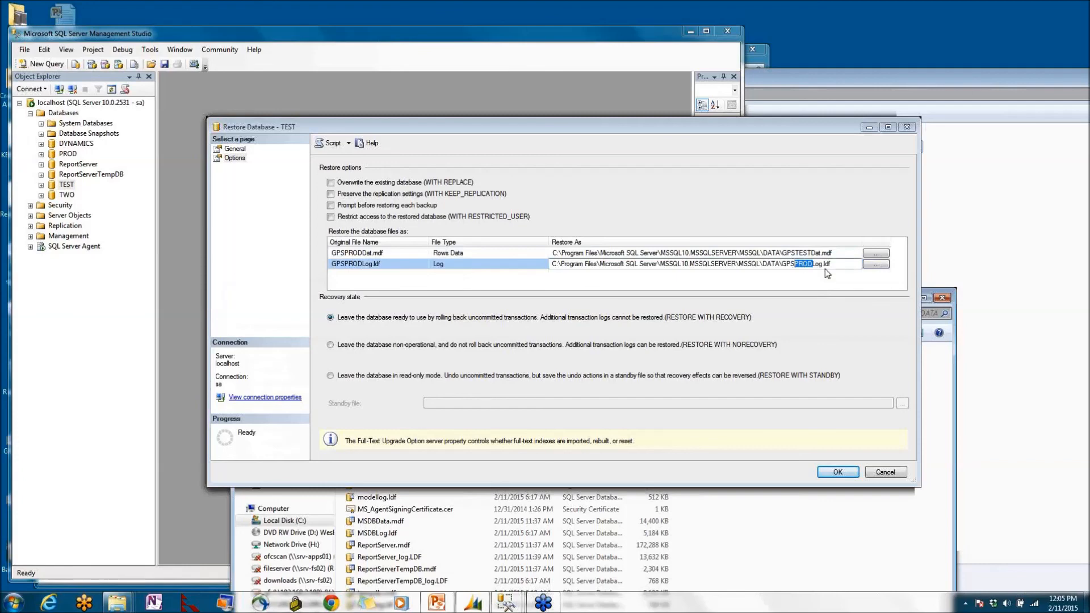
text(TEST)
Enable overwriting the existing database (WITH REPLACE) and run the restore of TEST to completion
click(330, 183)
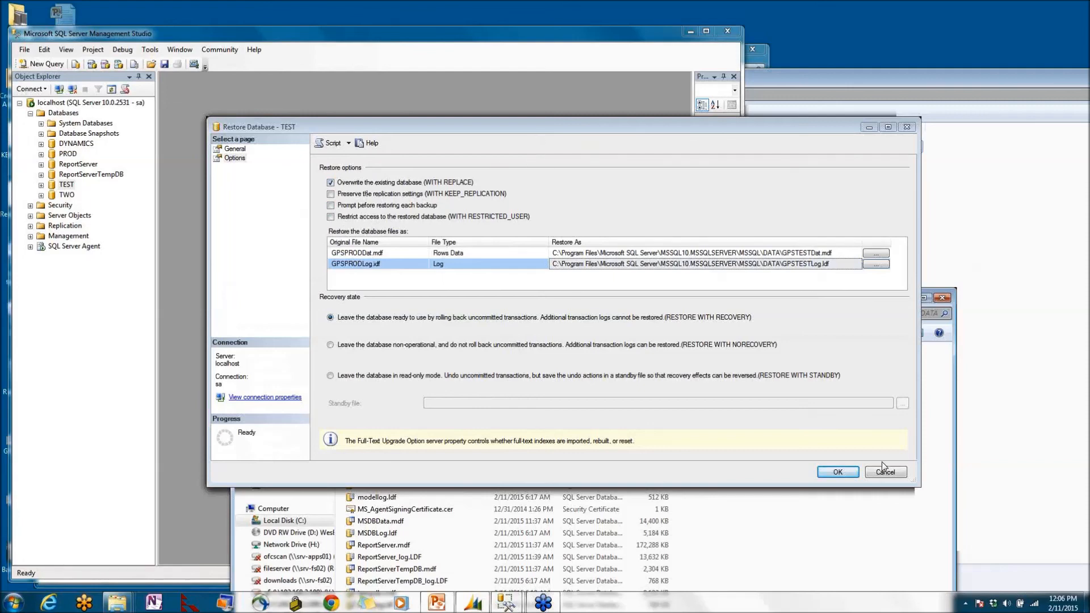
click(828, 475)
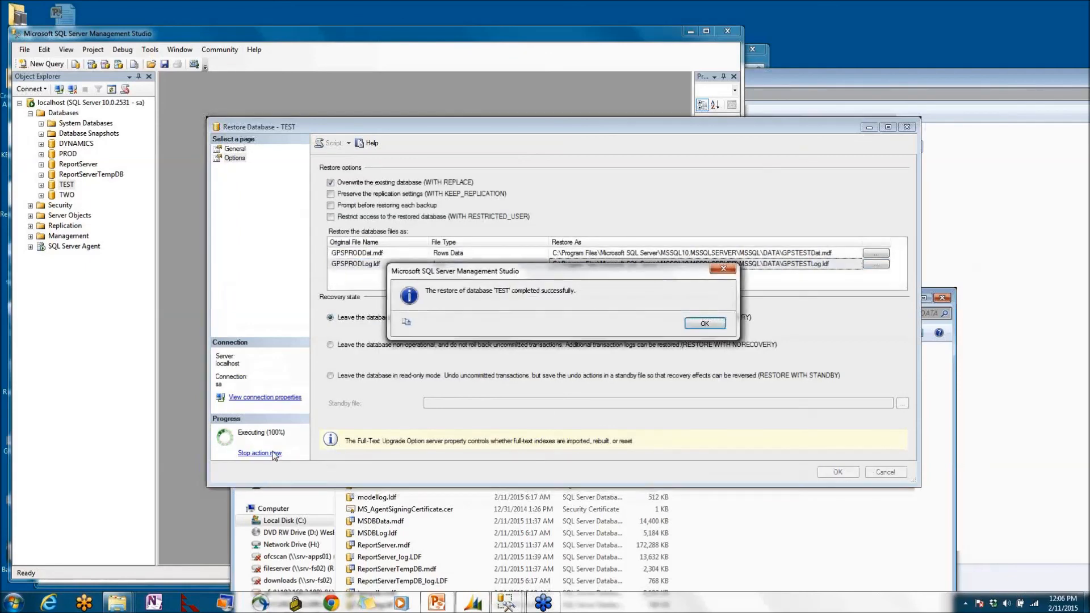
click(706, 323)
Go to C:\Temp in the DATA folder window, select dynamics-2-11-15.bak among the backups, and close the window
drag(634, 300, 616, 97)
click(785, 112)
text(c:\)
text(temp)
text(\)
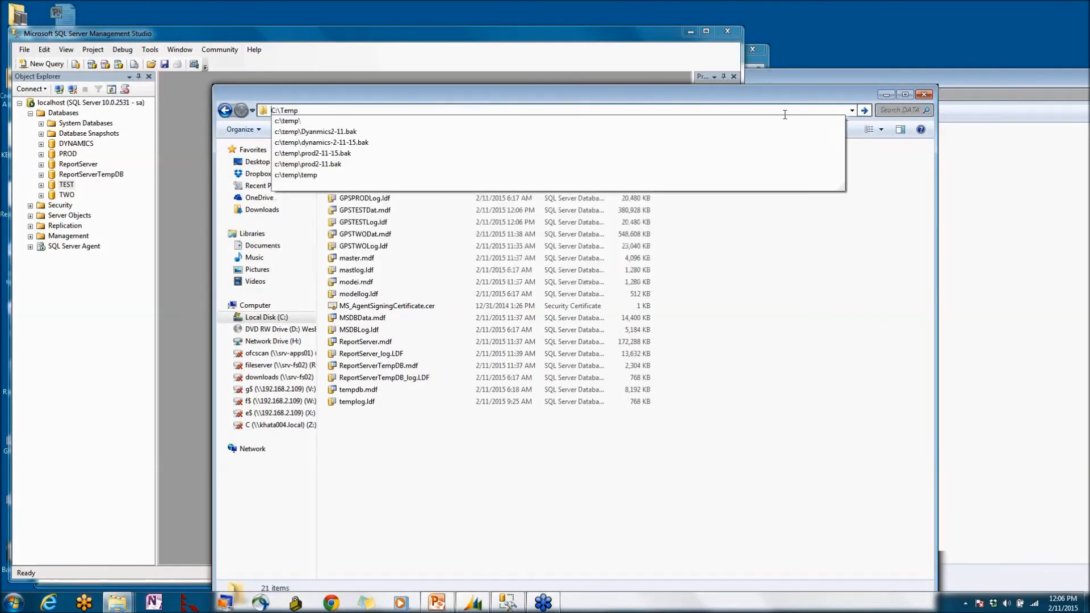
key(Return)
click(384, 179)
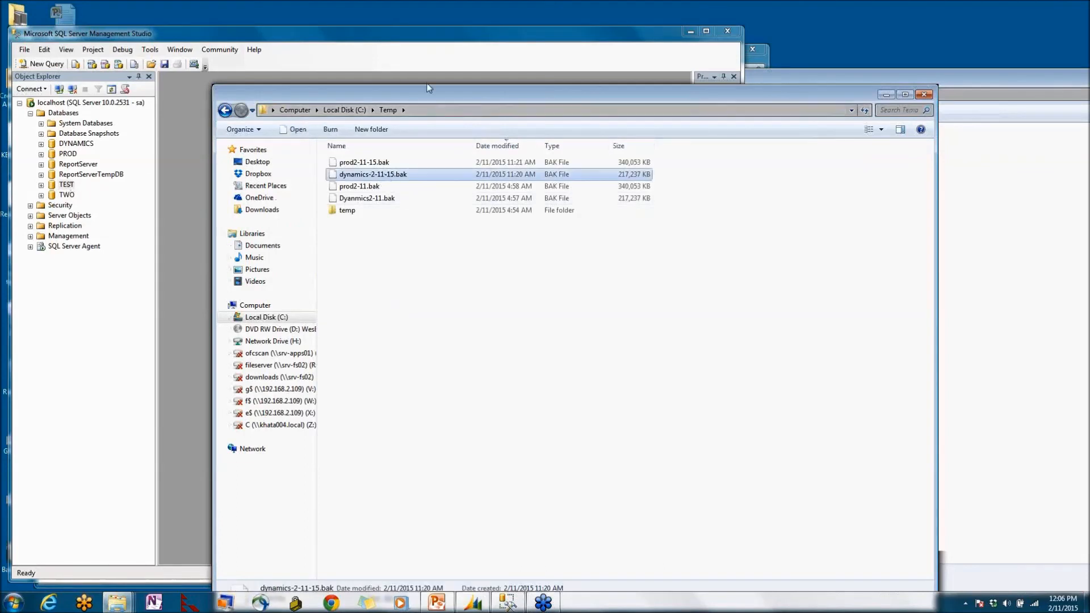
drag(366, 100, 219, 95)
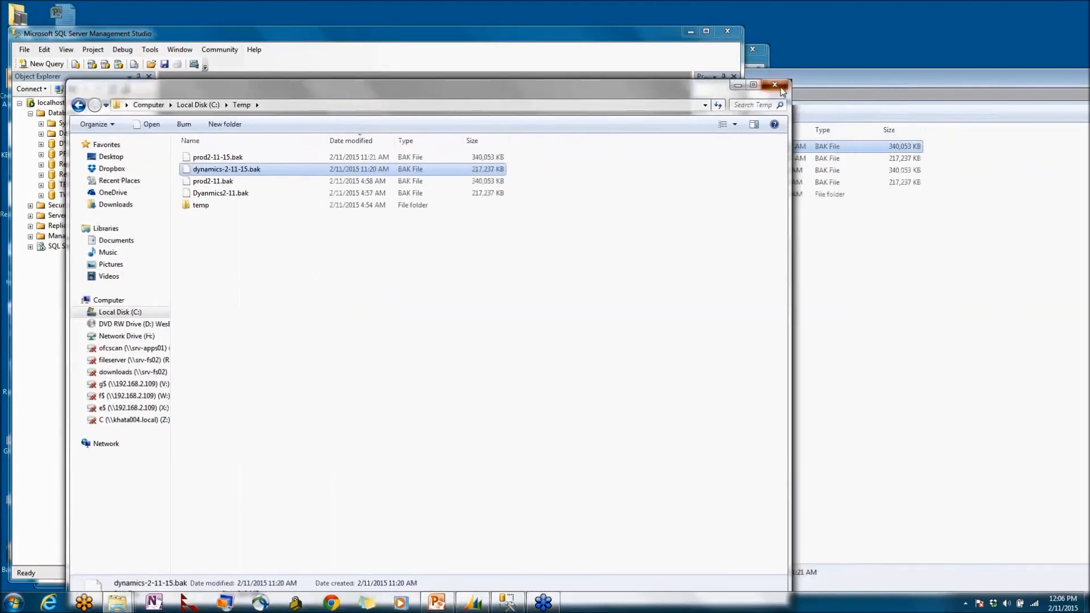
click(780, 88)
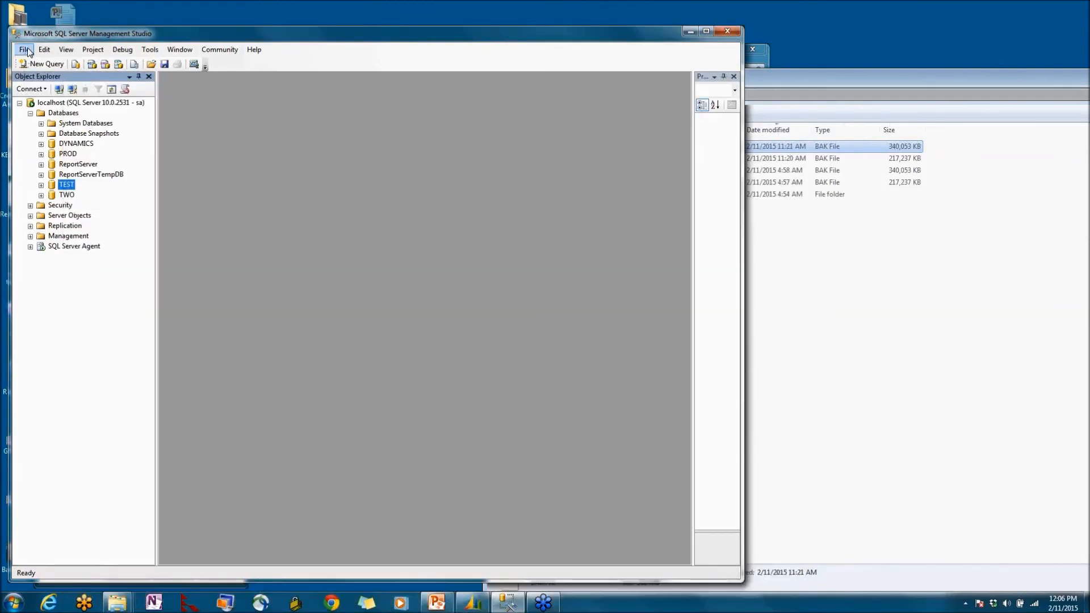
Open the recently used script RestoredDBCleanup.sql from the desktop
click(25, 50)
mouse_move(82, 228)
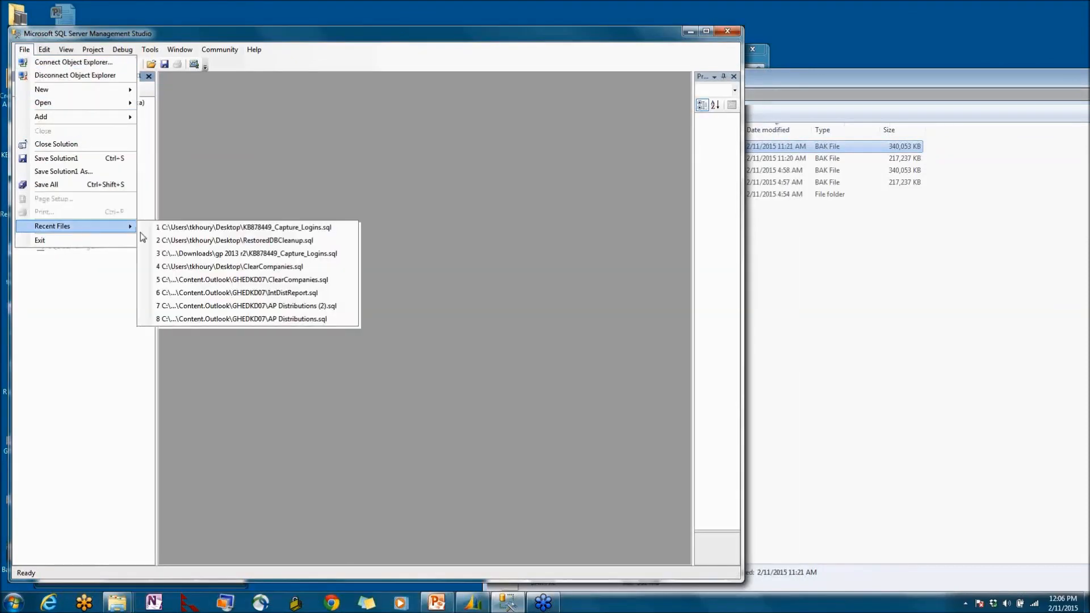
click(202, 240)
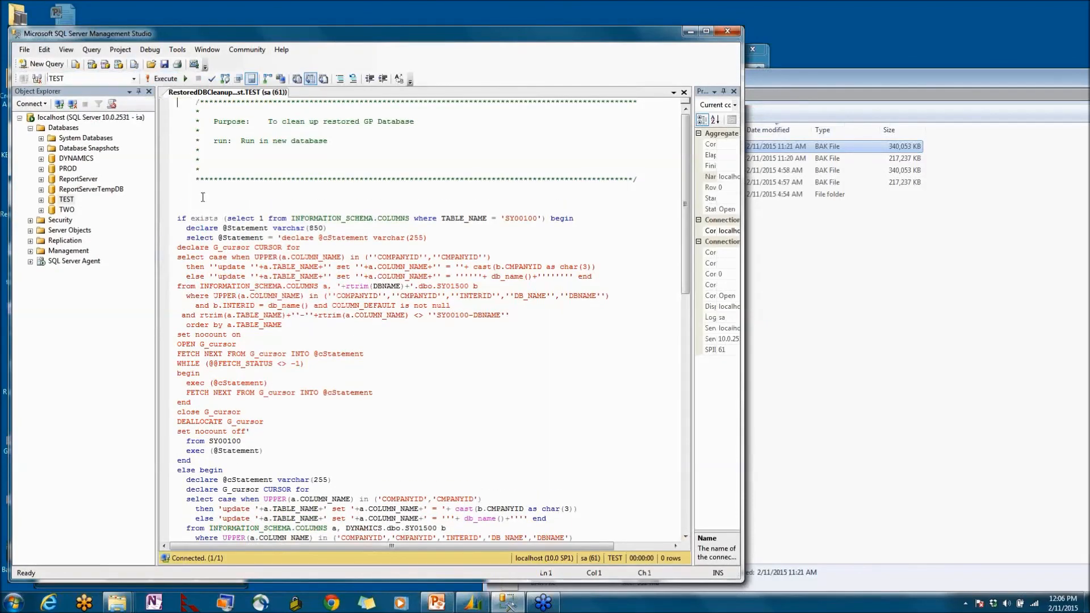
Choose TEST as the target database and execute the restored database cleanup script
click(134, 79)
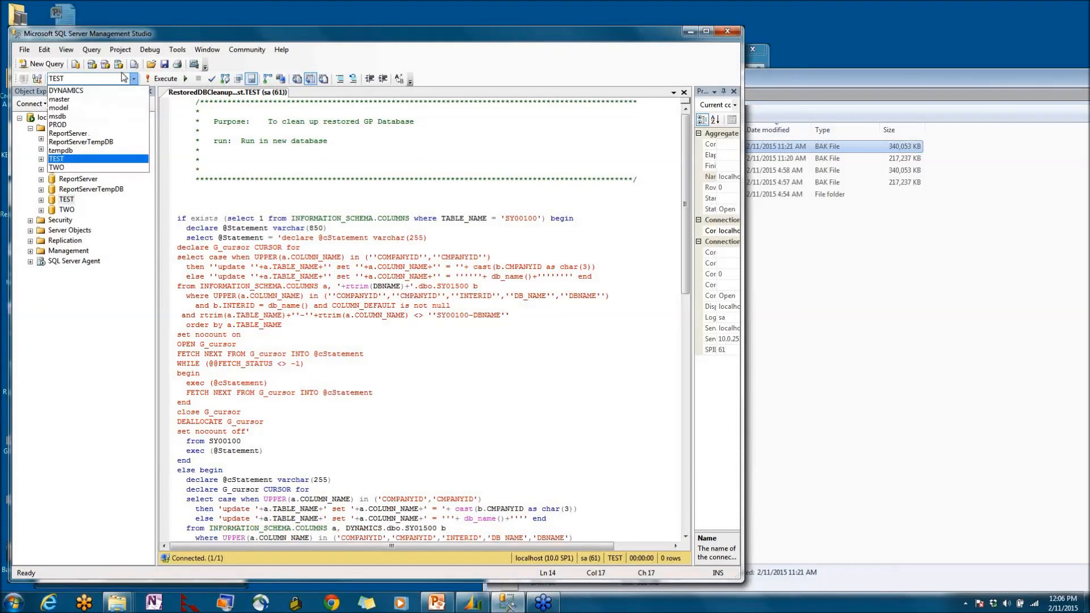
click(136, 79)
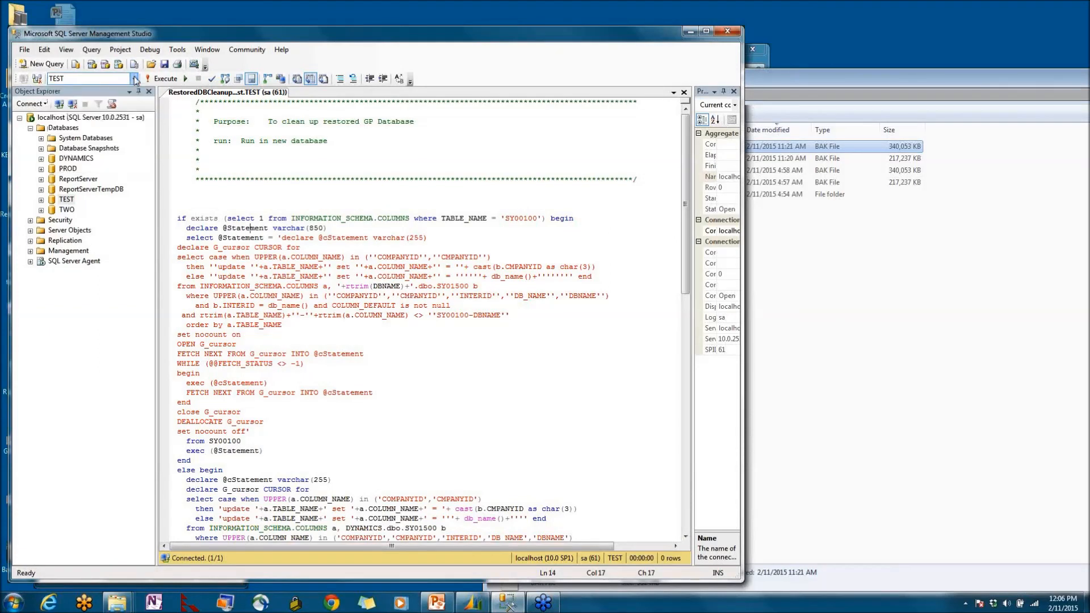
click(134, 79)
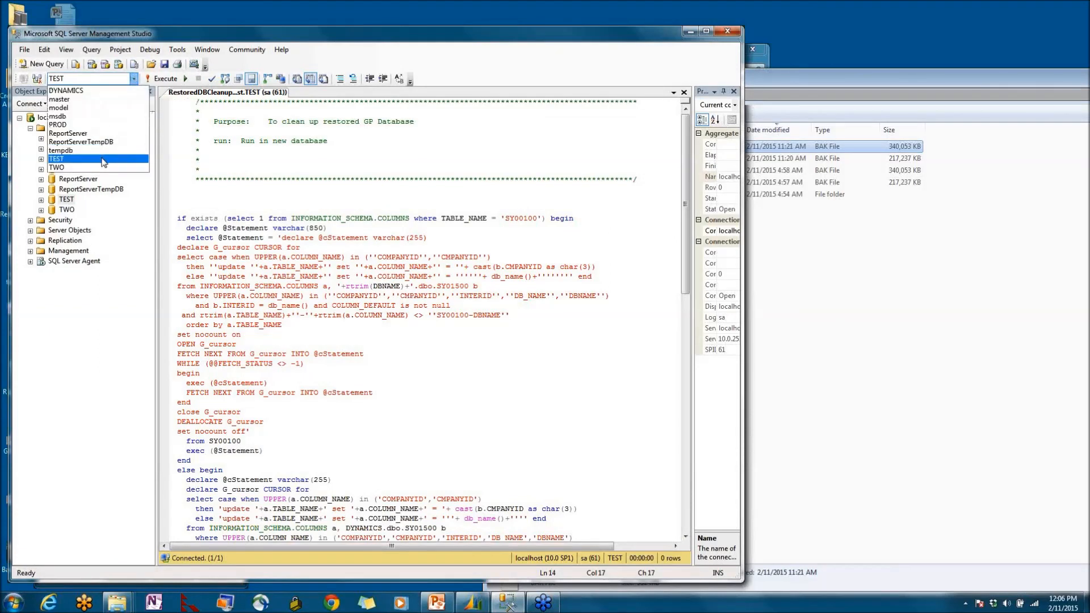
click(104, 163)
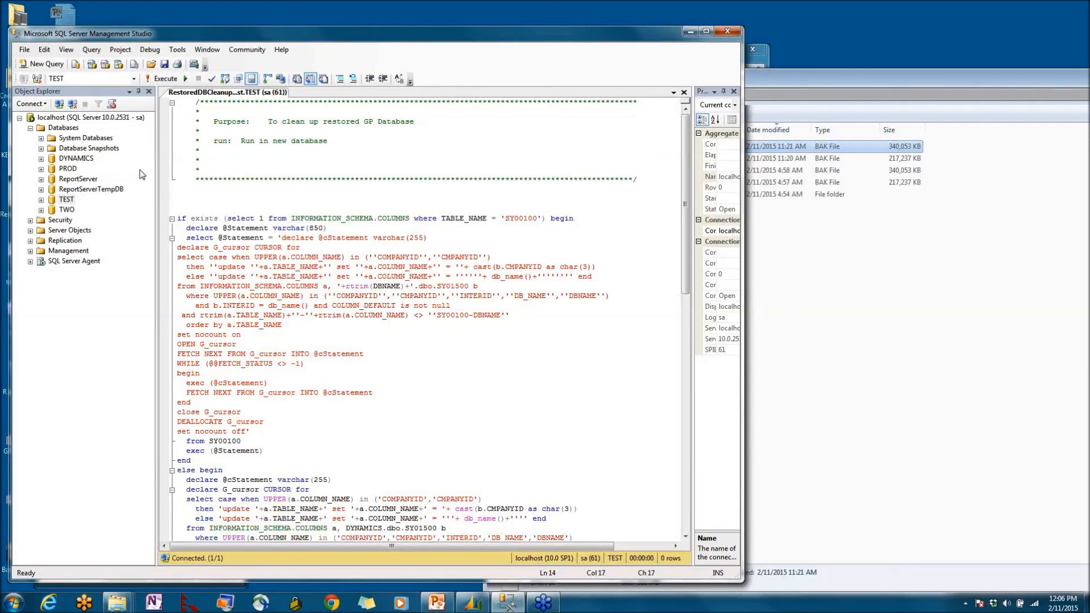
click(166, 79)
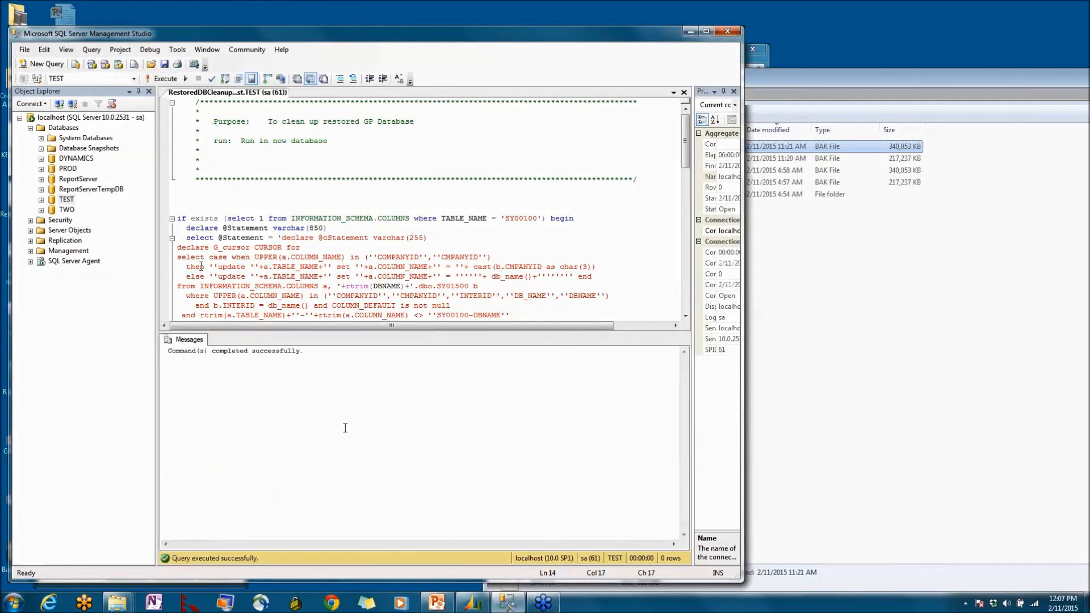
Minimize SQL Server Management Studio and switch to Microsoft Dynamics GP
click(73, 169)
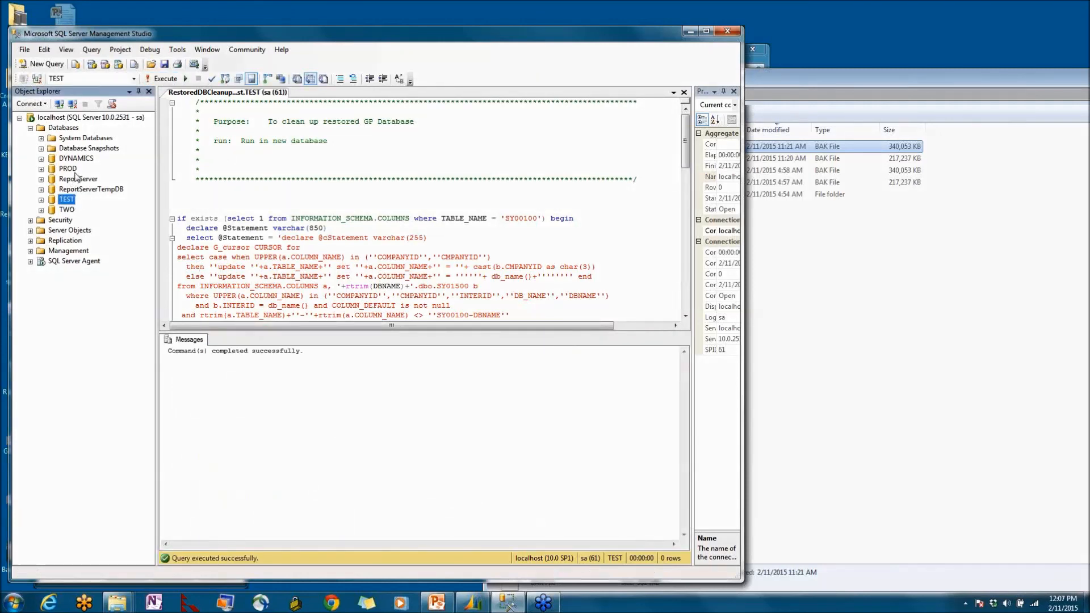
drag(214, 248, 218, 257)
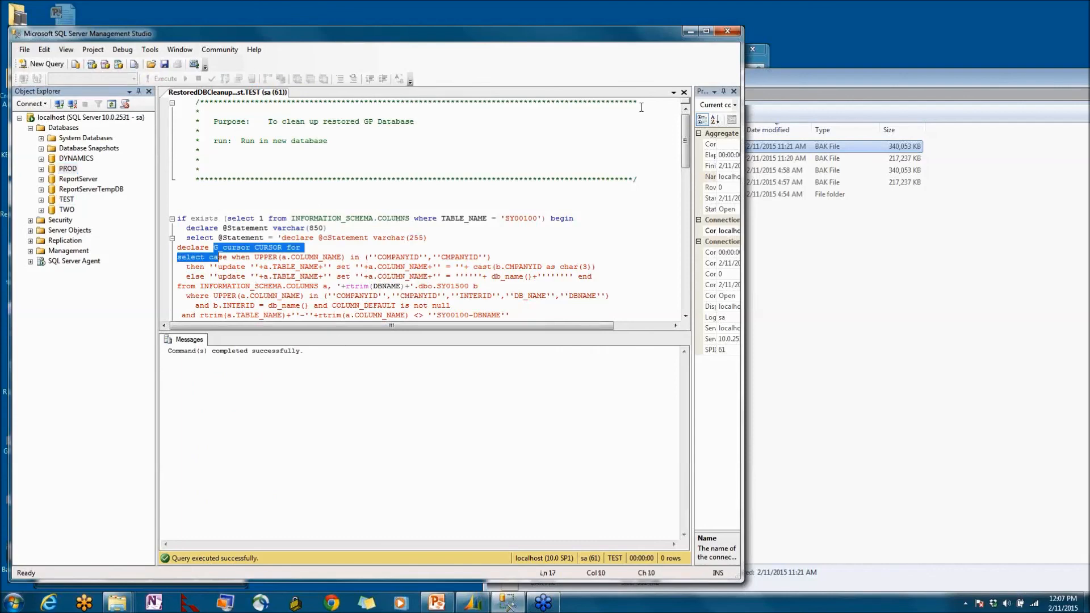
click(690, 32)
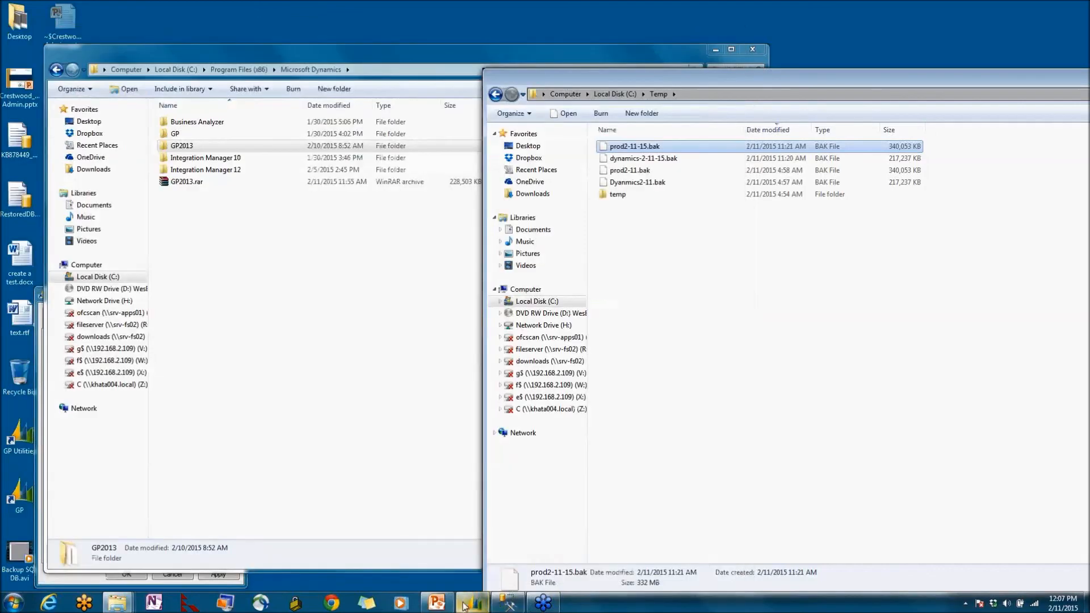
click(472, 602)
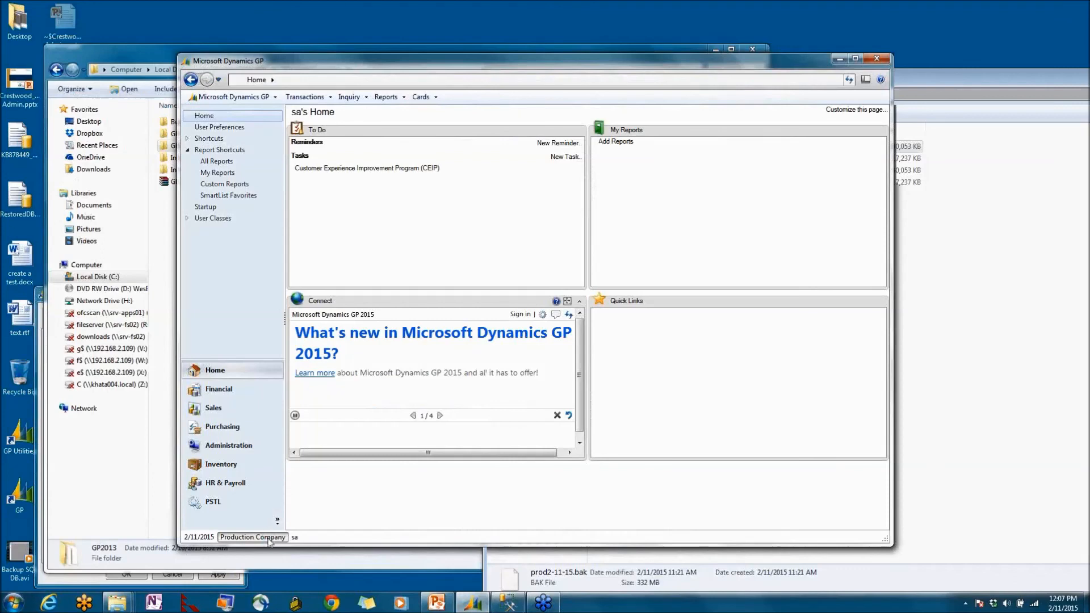
Switch the logged-in company from Production Company to test and close the Manufacturing windows that open
click(253, 537)
click(685, 307)
click(632, 341)
click(625, 388)
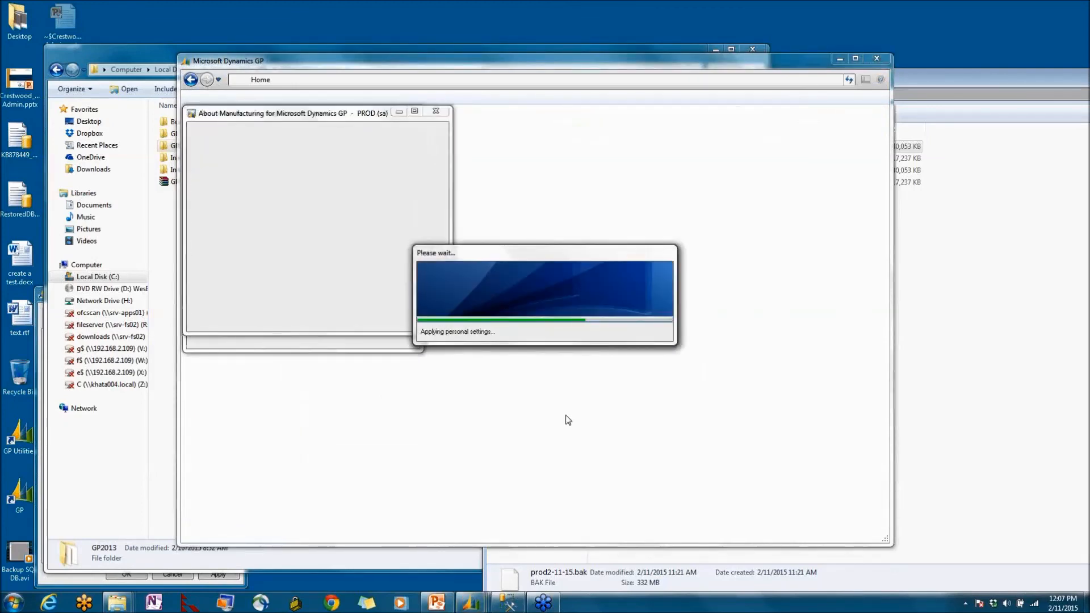
click(444, 113)
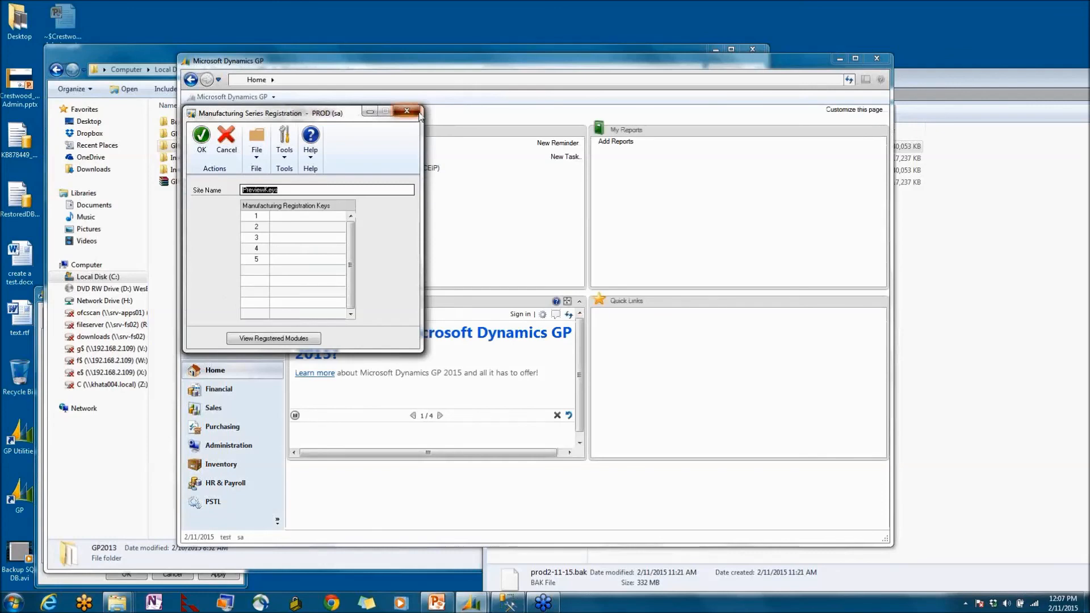
click(418, 112)
On the Administration page, review the user list from User Setup and the User Security Setup window, closing each
click(227, 445)
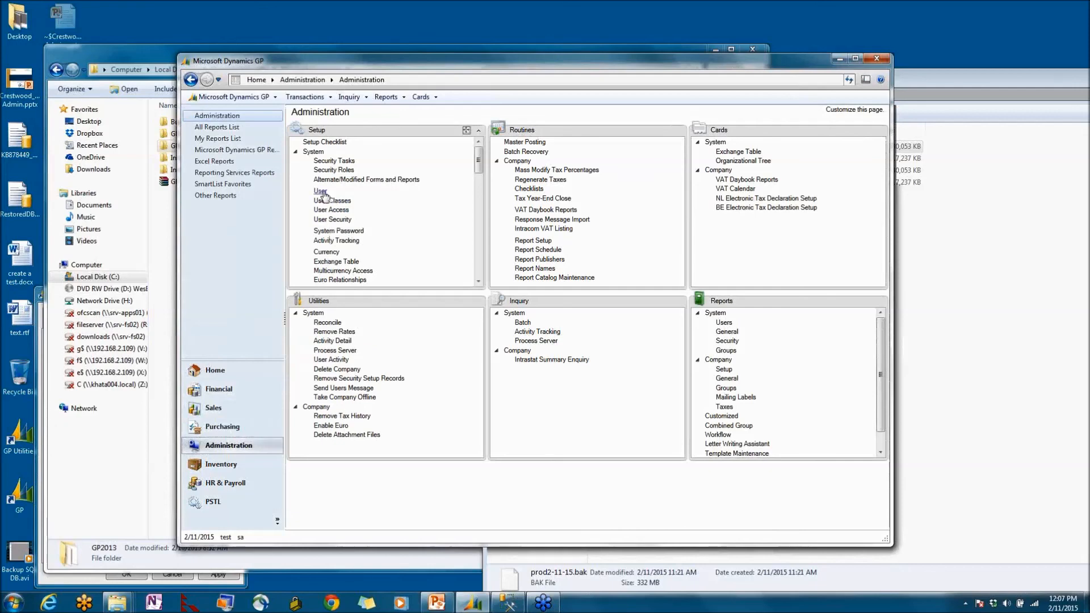
click(321, 191)
click(571, 214)
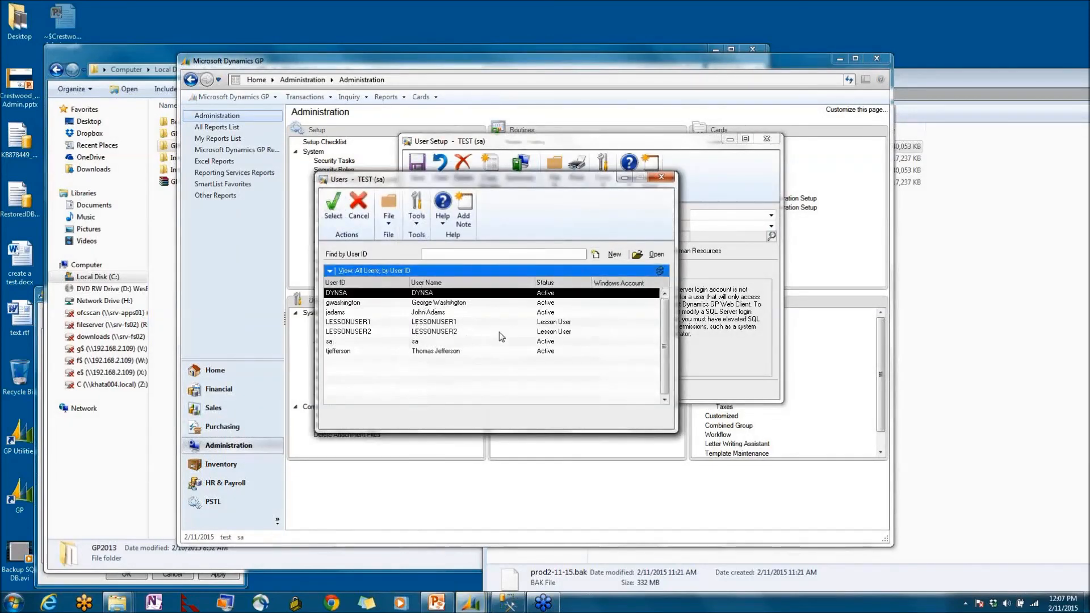
click(661, 176)
click(767, 139)
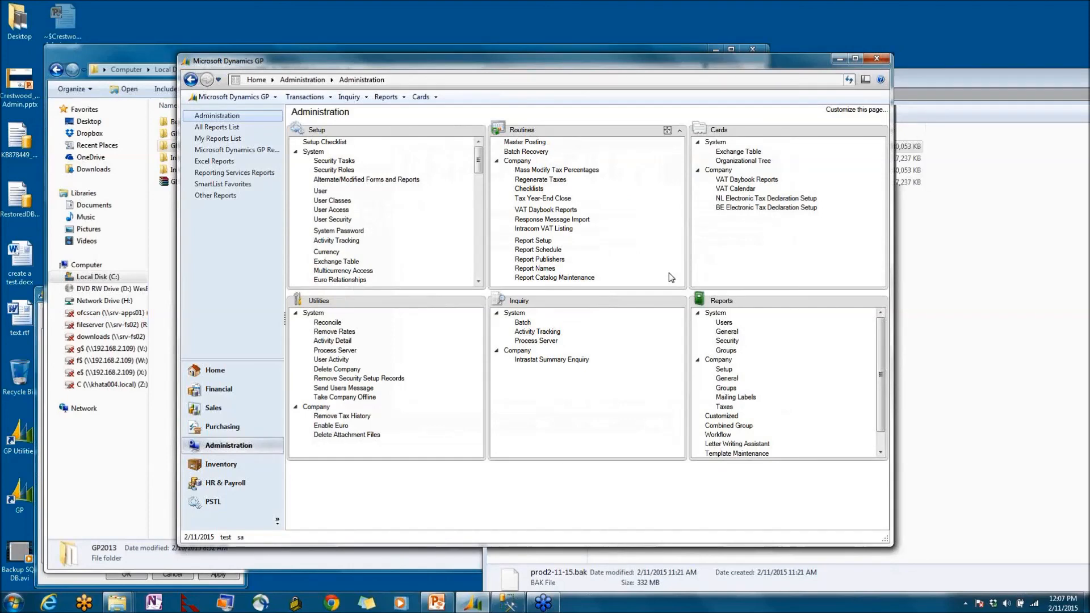
click(340, 220)
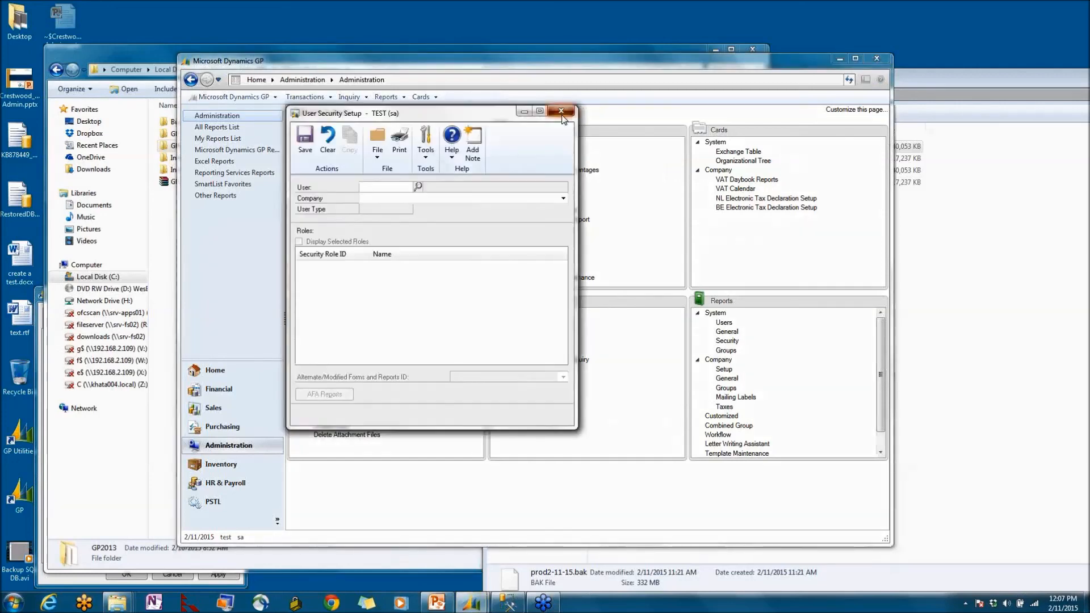
click(561, 111)
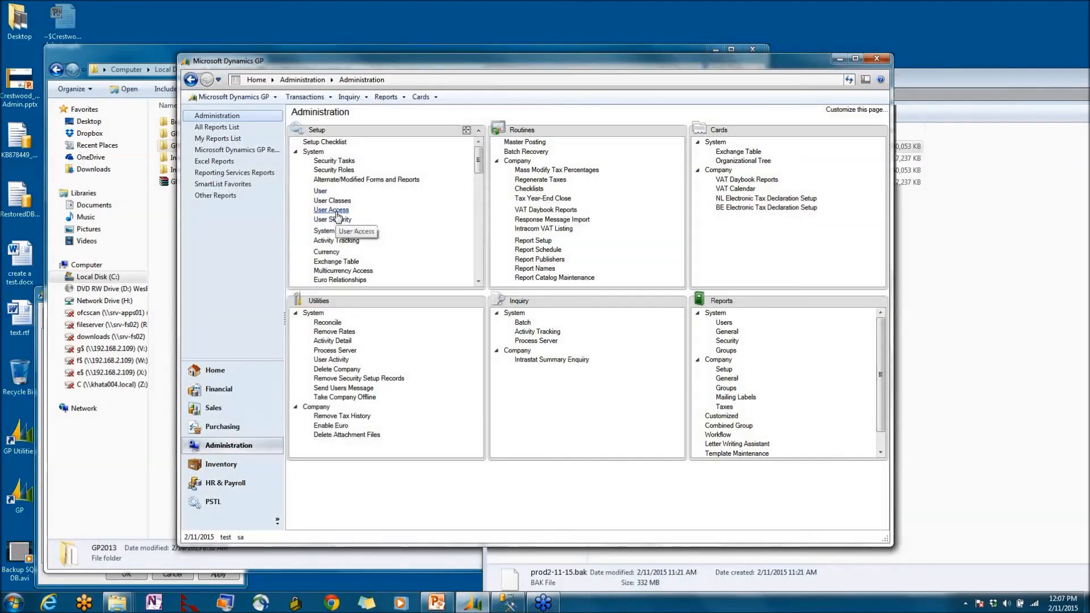
Open User Access Setup and check the company access of gwashington, LESSONUSER1 and jadams
click(336, 210)
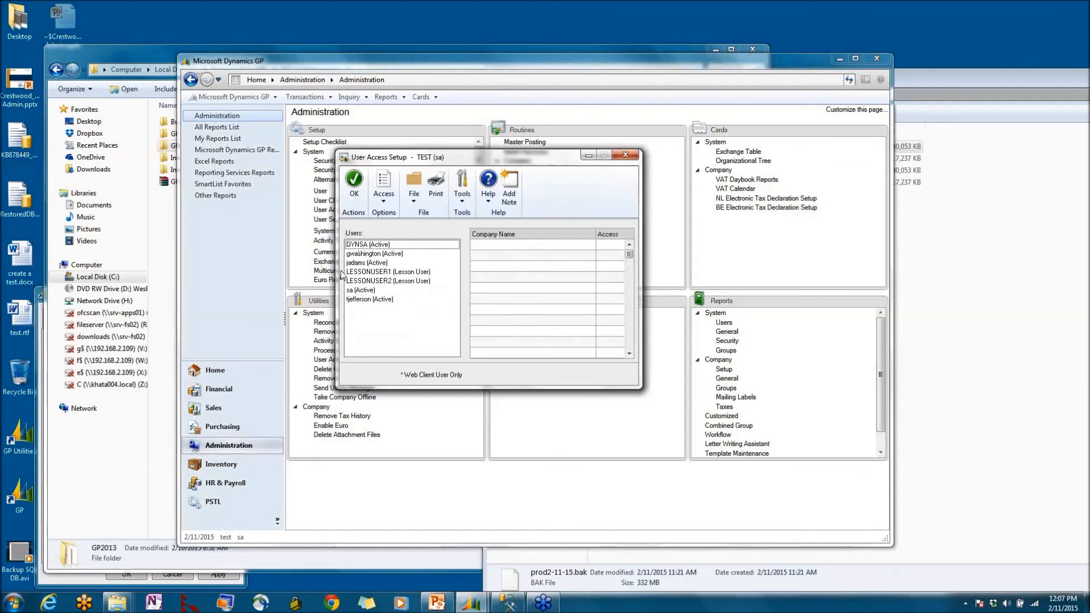
click(356, 256)
click(360, 272)
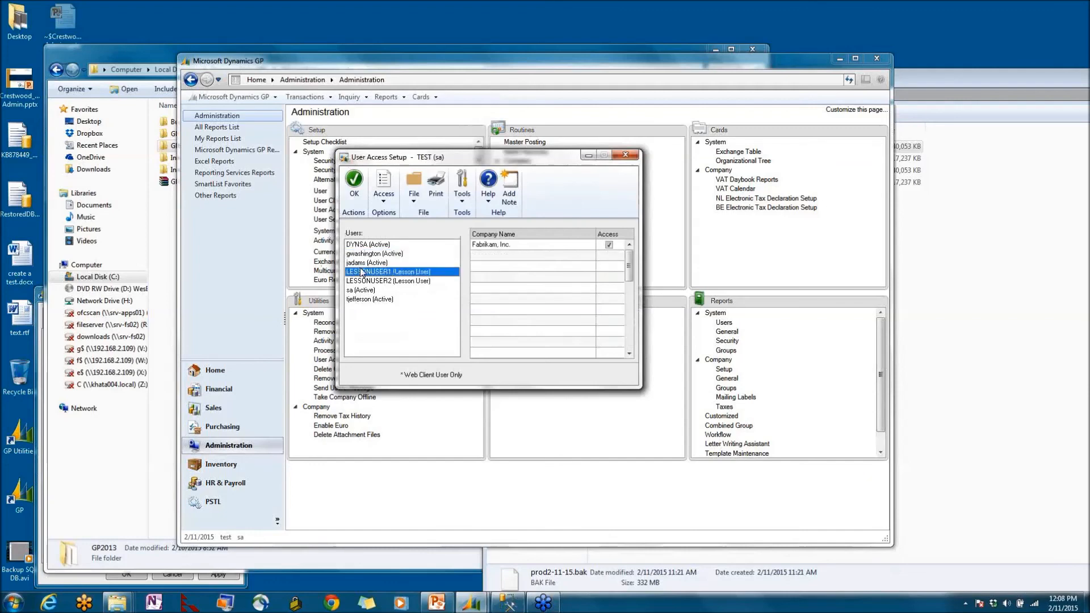
click(367, 263)
click(367, 253)
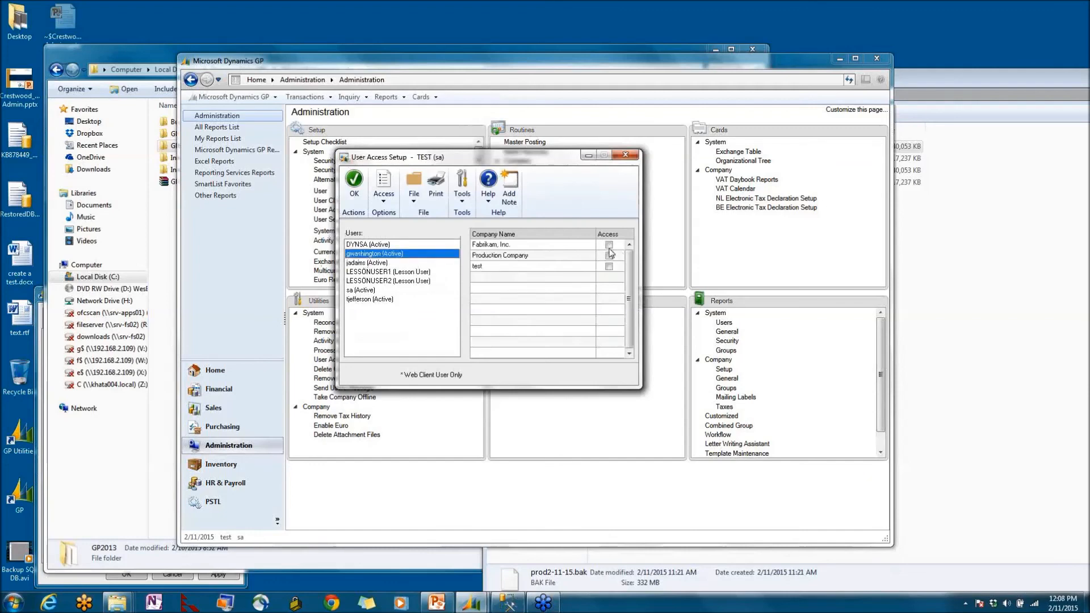
Give user jadams access to Production Company, check the company access of sa and tjefferson, and close User Access Setup
click(366, 262)
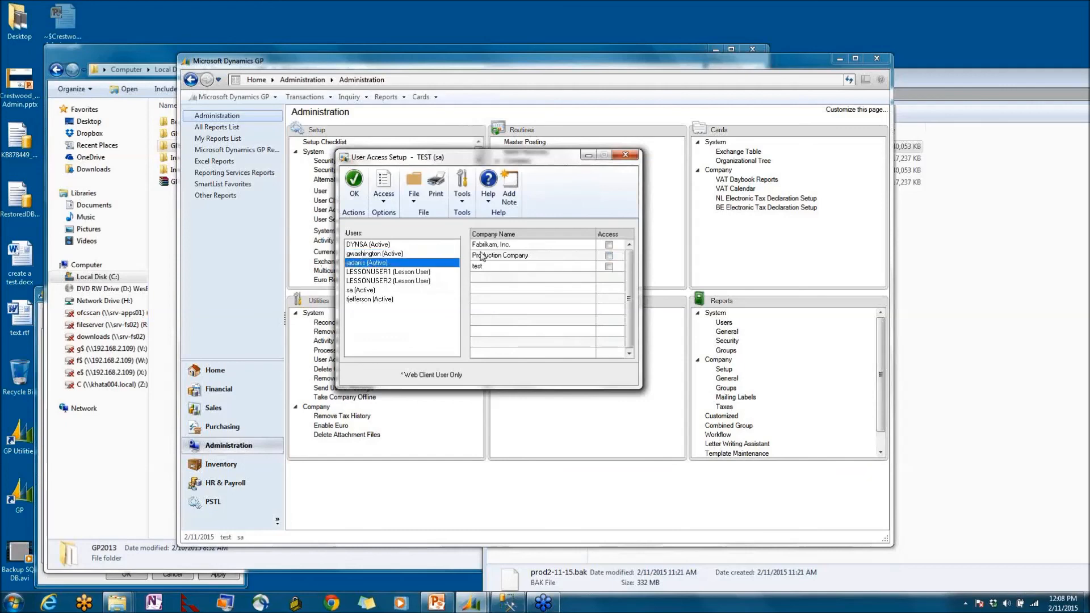
click(607, 255)
click(367, 300)
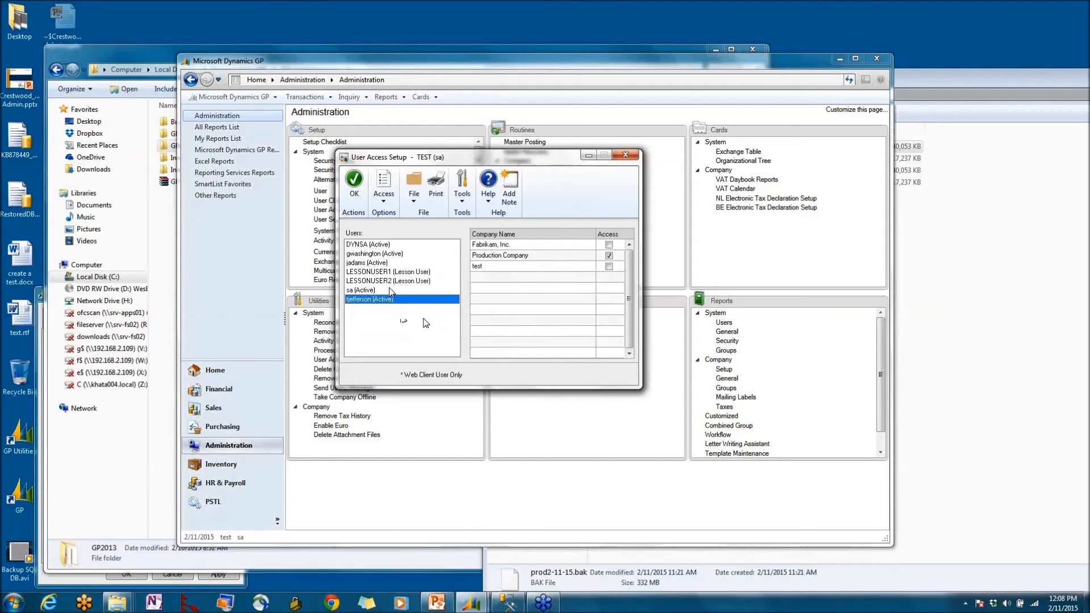
click(381, 291)
click(388, 299)
click(626, 154)
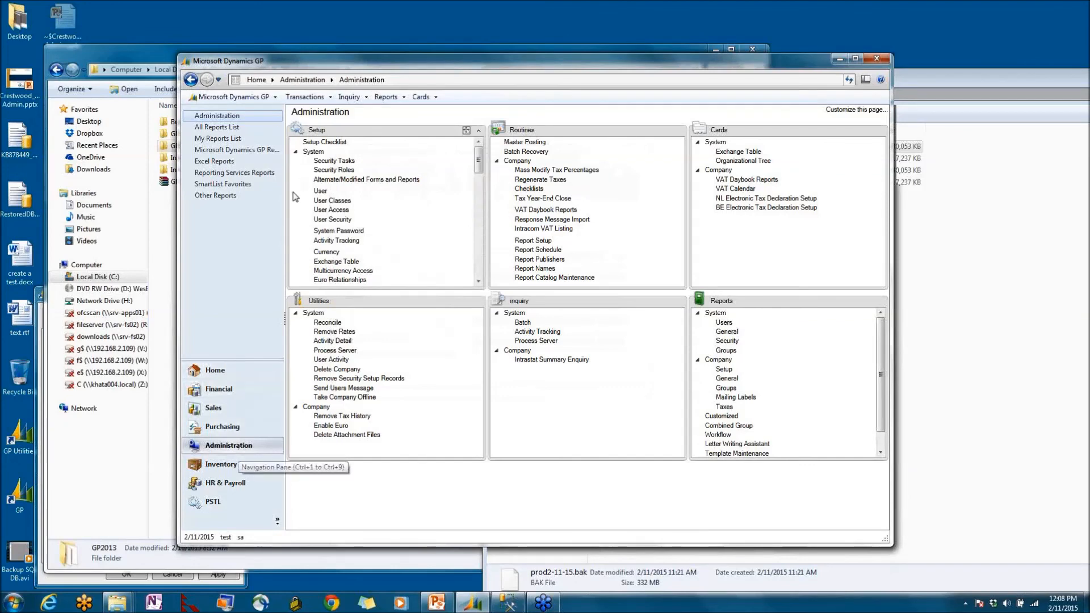
Reopen User Access Setup, grant user tjefferson access to the test company and confirm
click(332, 210)
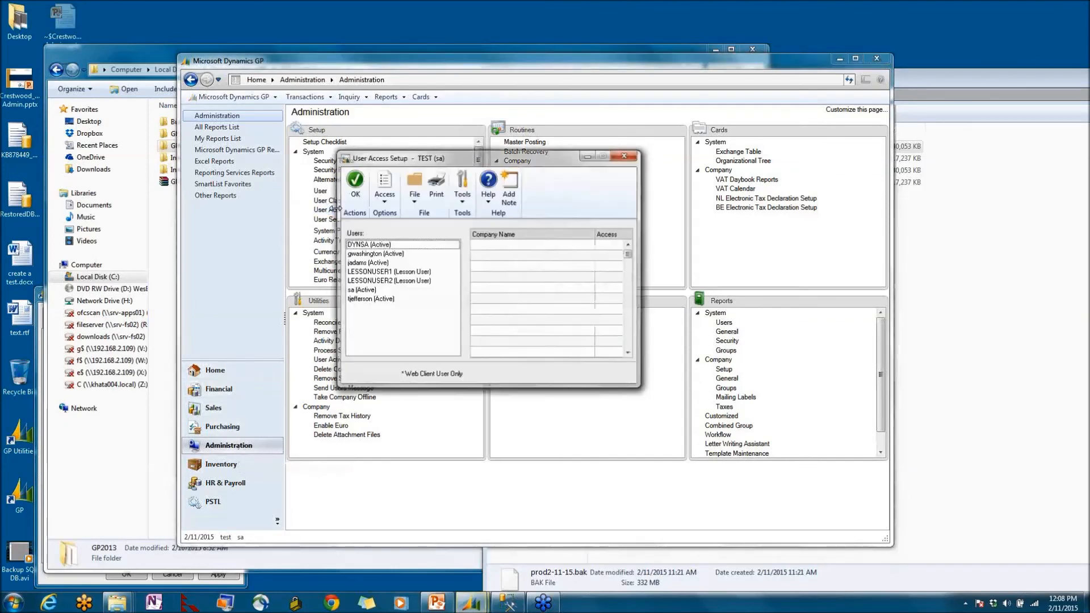
click(359, 300)
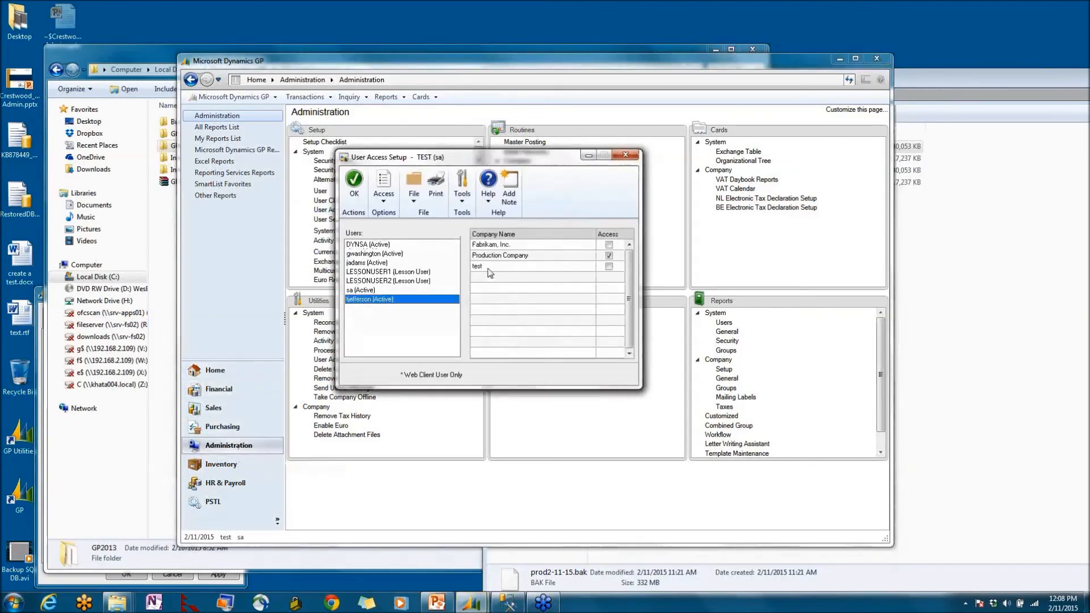
click(608, 267)
click(356, 187)
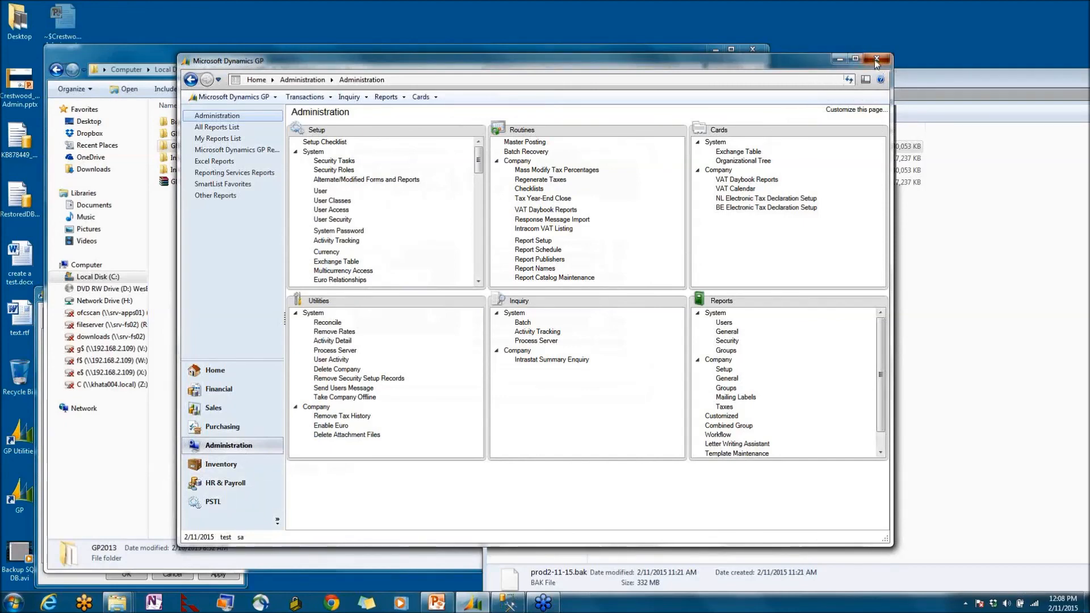
Minimize Dynamics GP, move the C:\Temp folder window aside and close it
click(838, 60)
drag(743, 81, 415, 38)
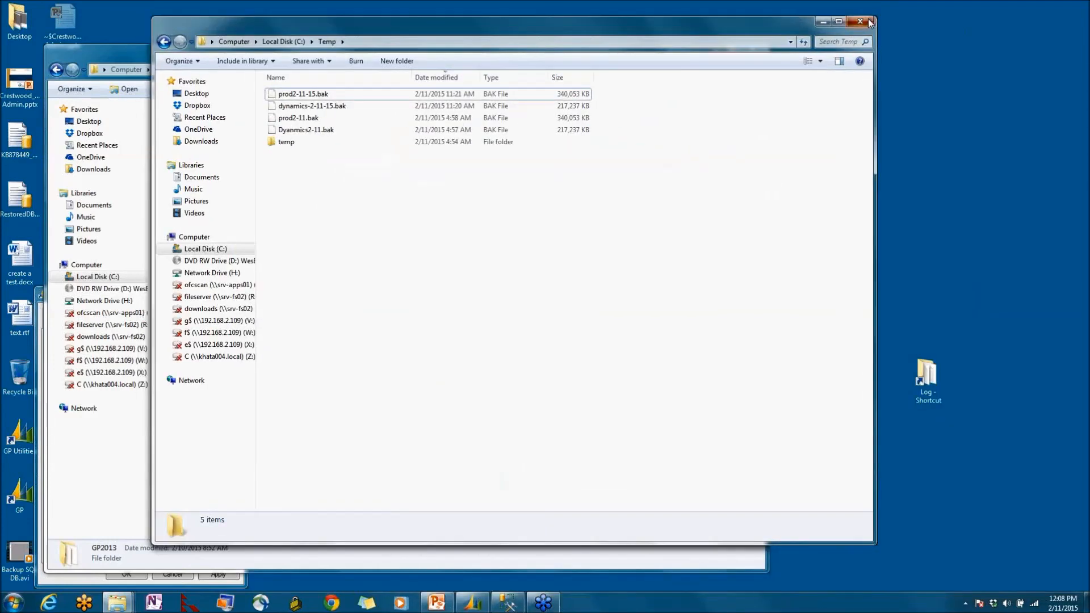
click(867, 27)
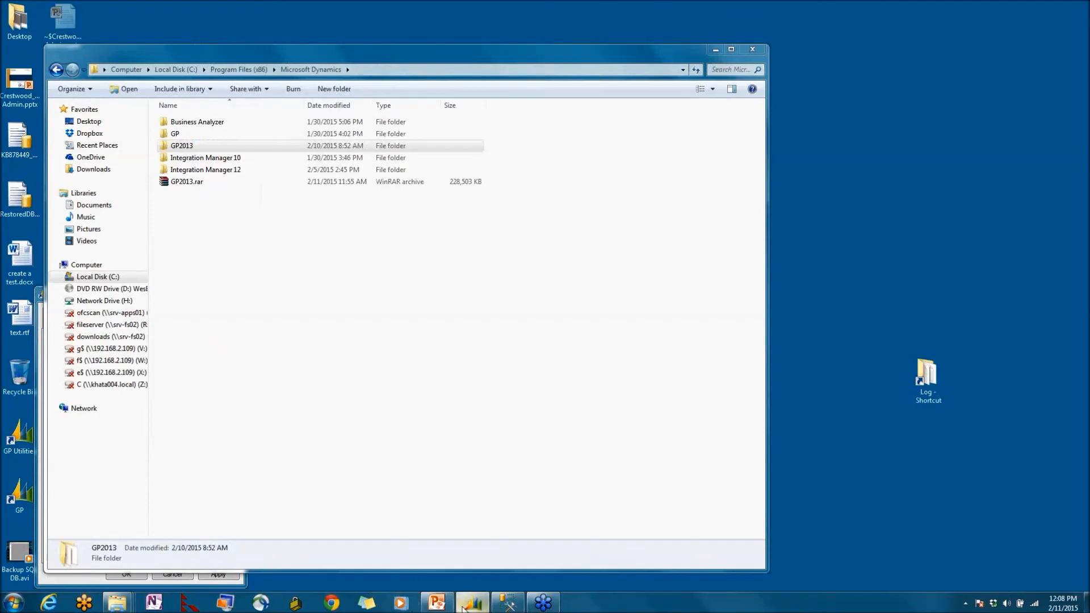
Switch to the Crestwood_GP Admin.pptx presentation in PowerPoint and go to the "Questions?" slide
click(436, 603)
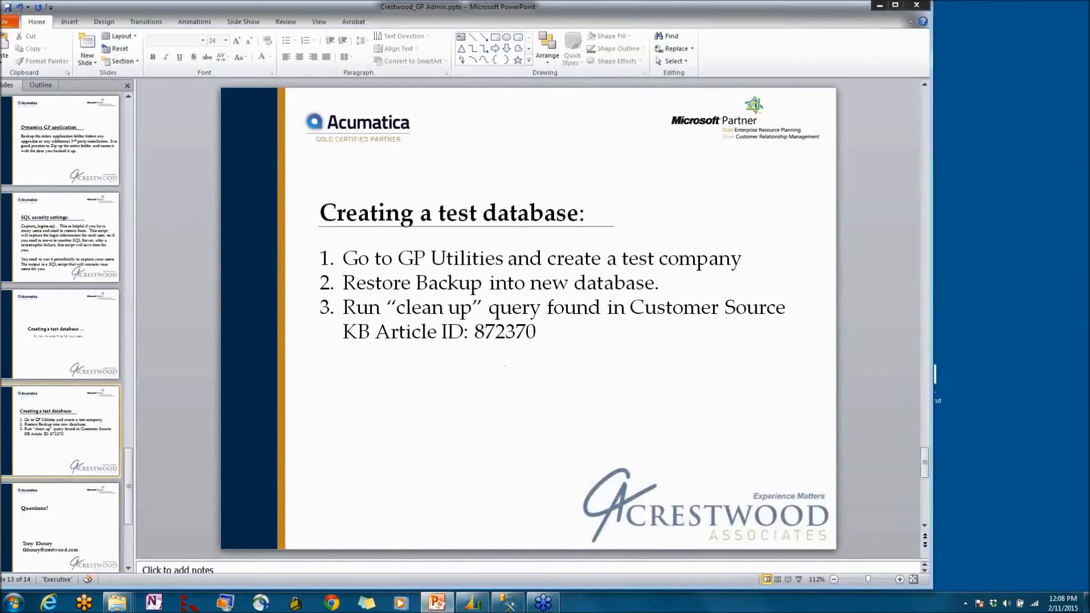
scroll(507, 374, down, 1)
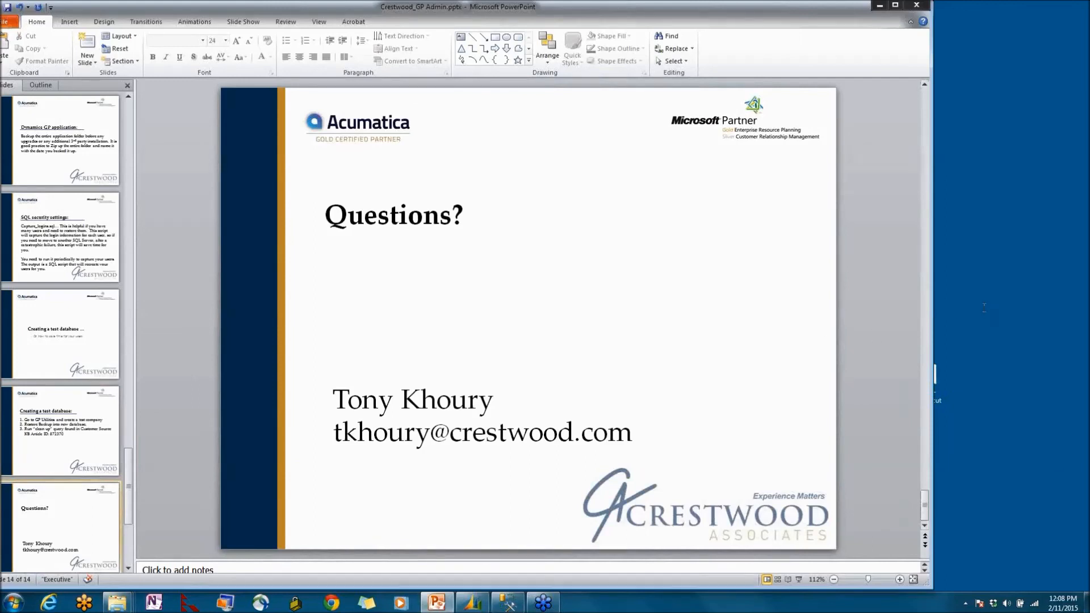